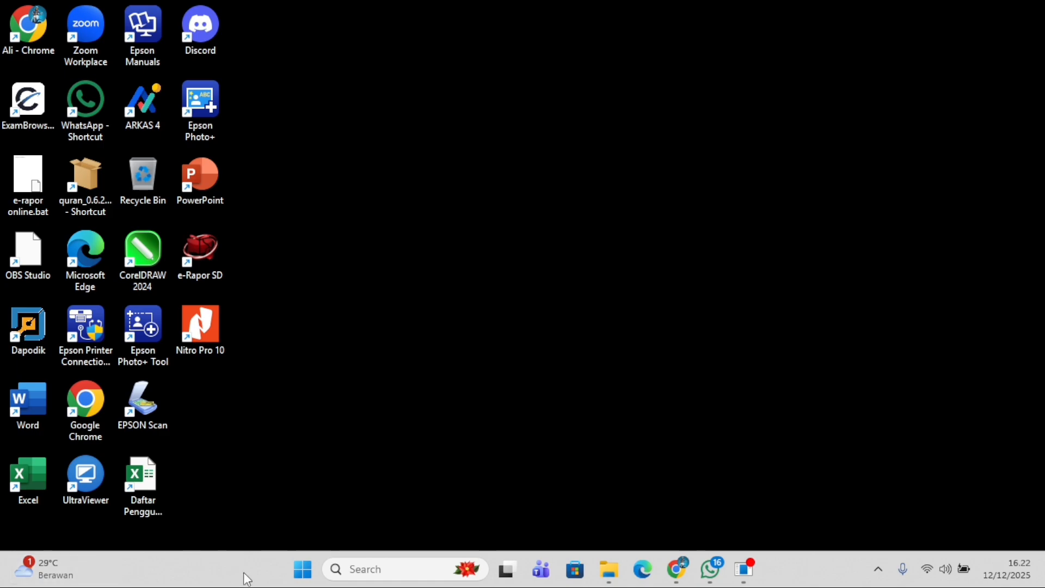
Launch Windows Security from search and go to Virus & threat protection.
{"action": "left_click", "coordinate": [353, 570]}
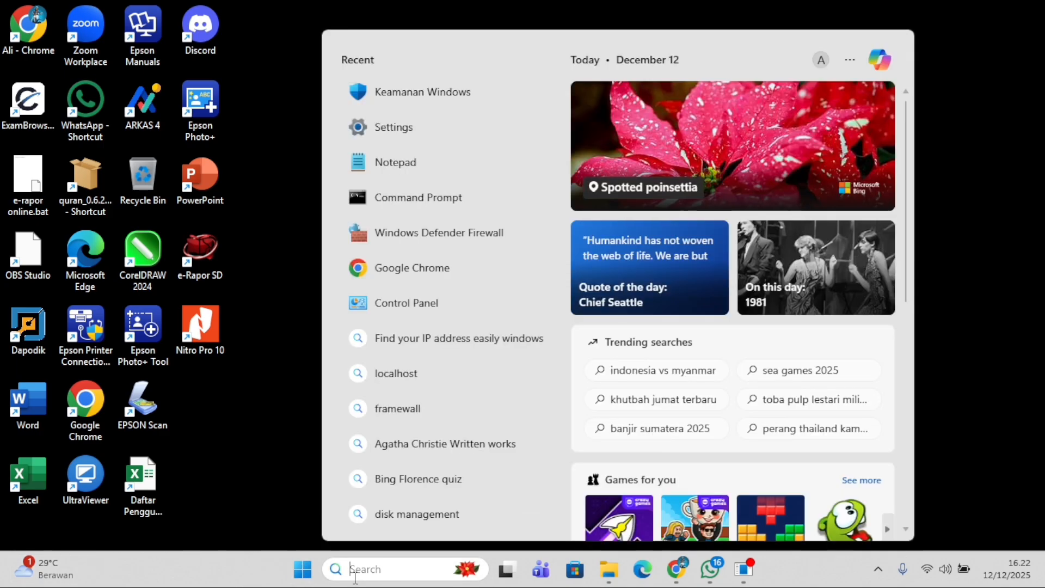
{"action": "left_click", "coordinate": [435, 91]}
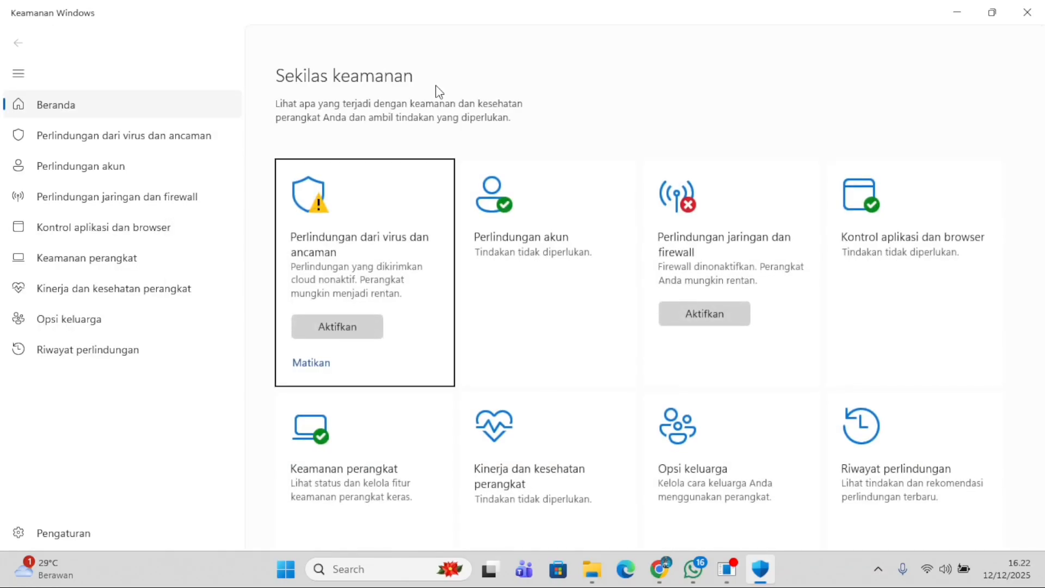
{"action": "left_click", "coordinate": [319, 259]}
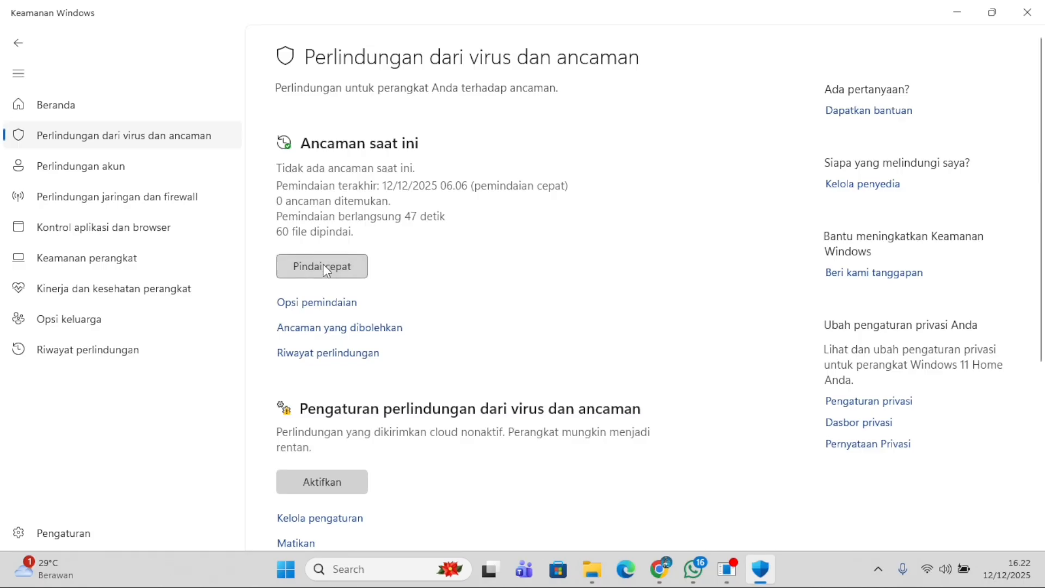
Switch real-time protection off in the virus protection settings and close Windows Security.
{"action": "scroll", "coordinate": [335, 335], "scroll_direction": "down", "scroll_amount": 3}
{"action": "left_click", "coordinate": [330, 361]}
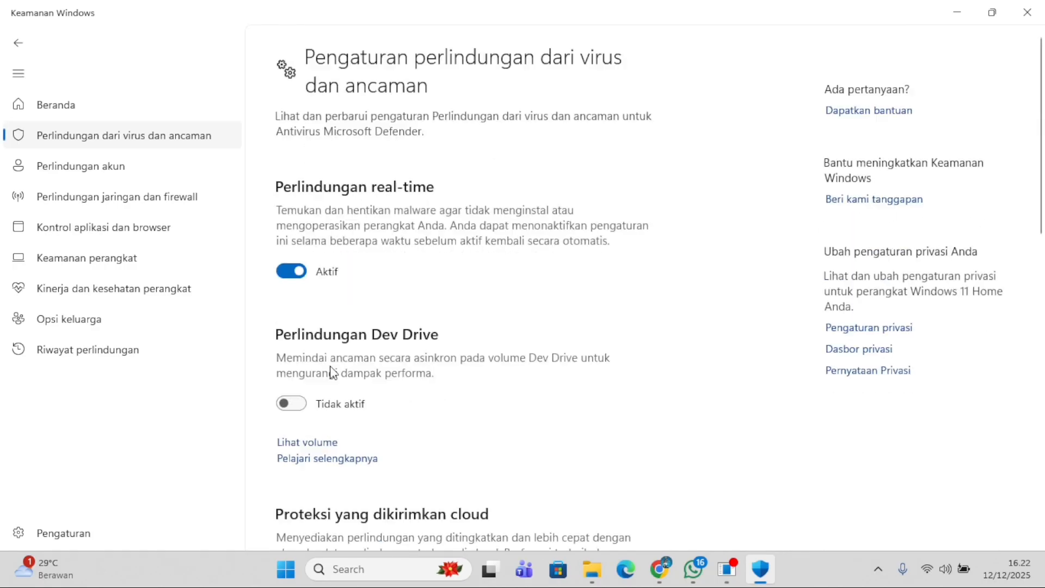
{"action": "left_click", "coordinate": [291, 273]}
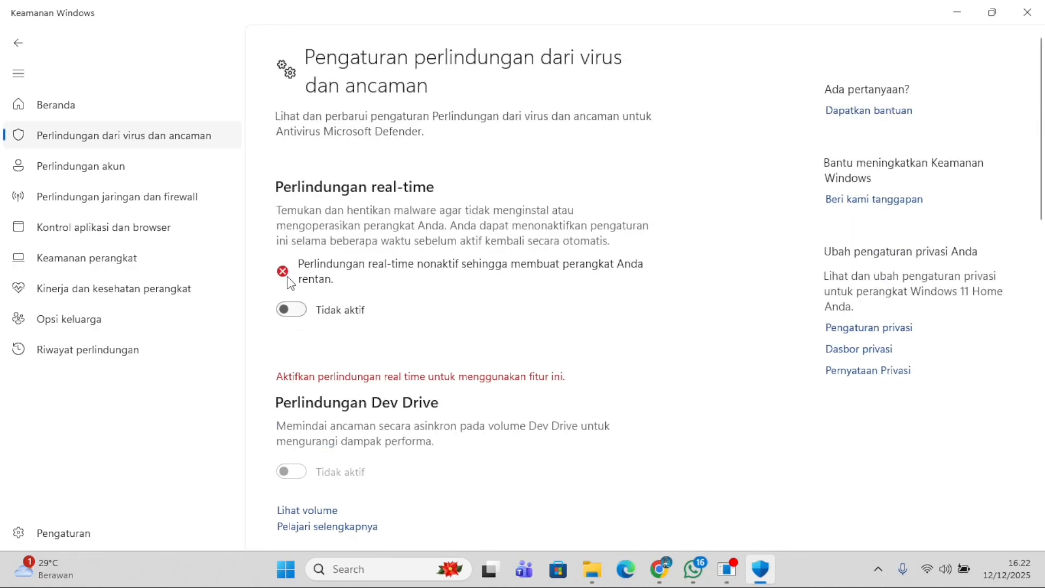
{"action": "scroll", "coordinate": [541, 304], "scroll_direction": "down", "scroll_amount": 10}
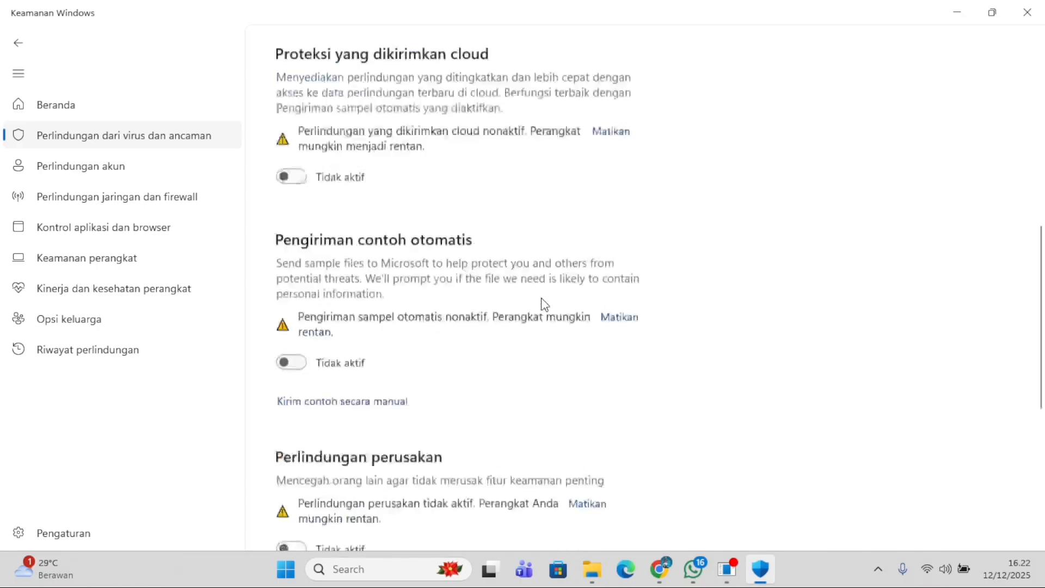
{"action": "scroll", "coordinate": [544, 305], "scroll_direction": "up", "scroll_amount": 10}
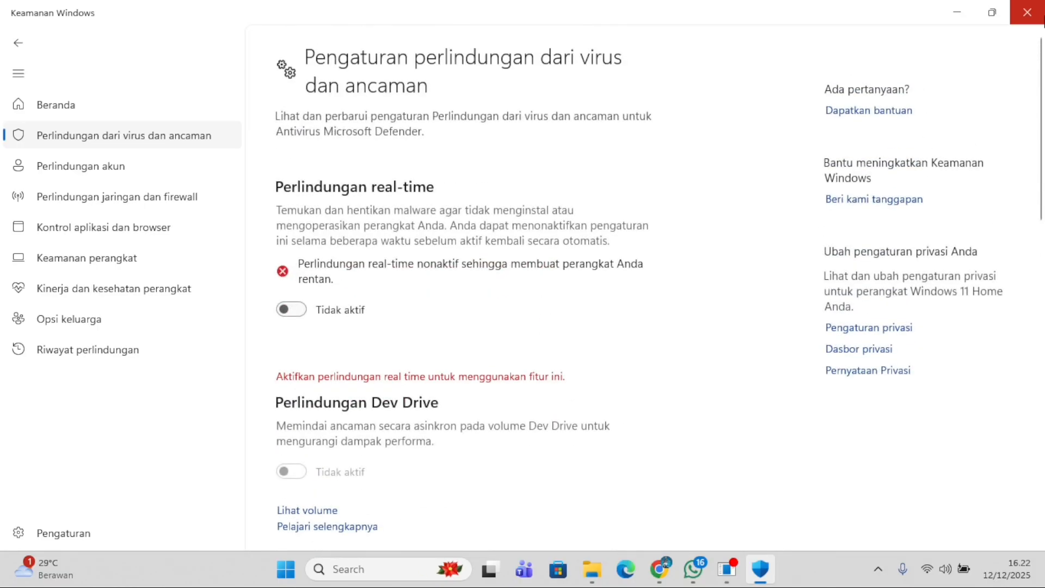
{"action": "left_click", "coordinate": [1028, 12]}
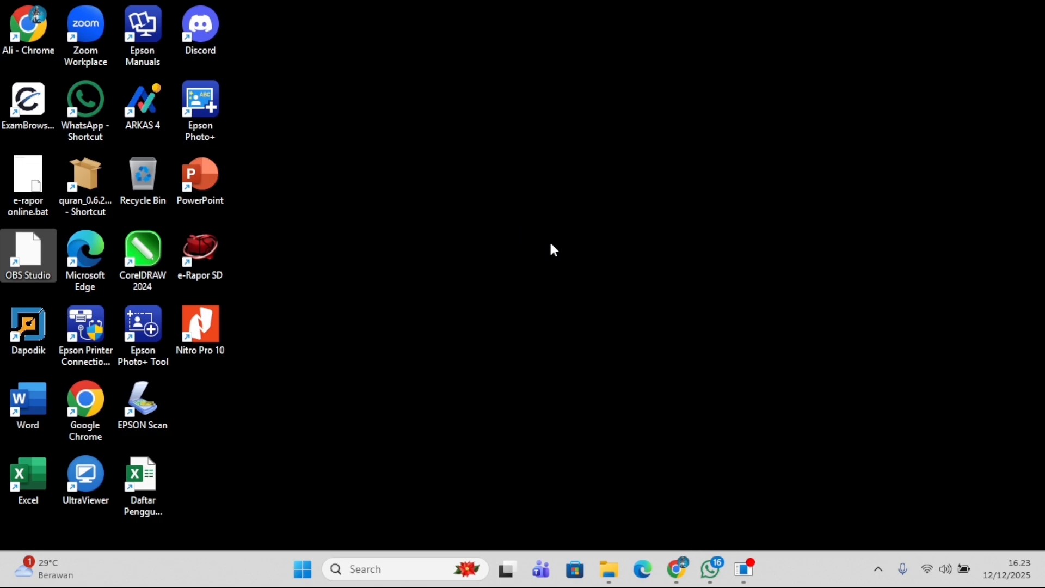
Load the localhost:8535/login page in Chrome, focus Username, then minimize the browser.
{"action": "mouse_move", "coordinate": [692, 572]}
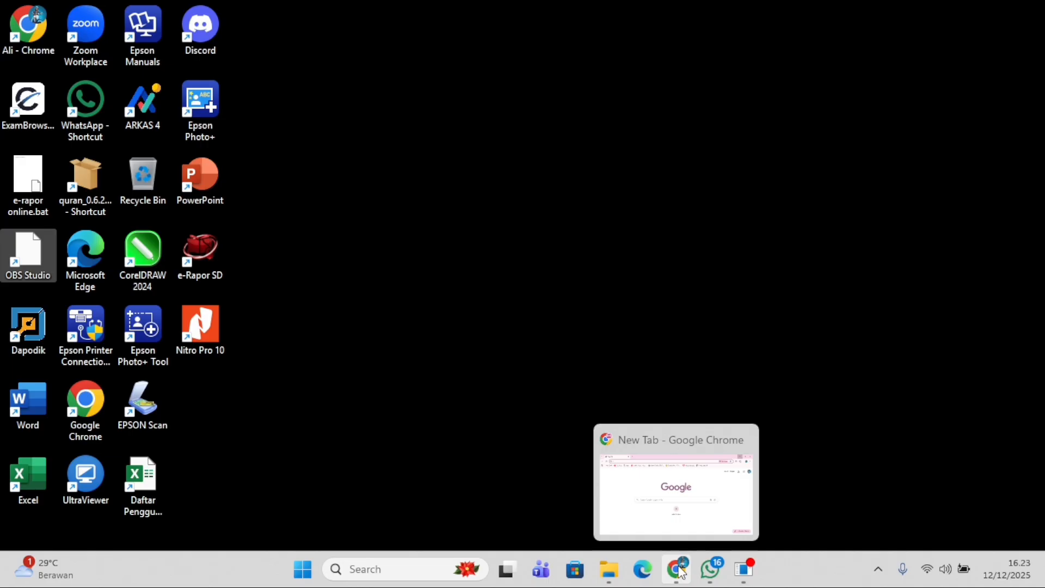
{"action": "left_click", "coordinate": [680, 570]}
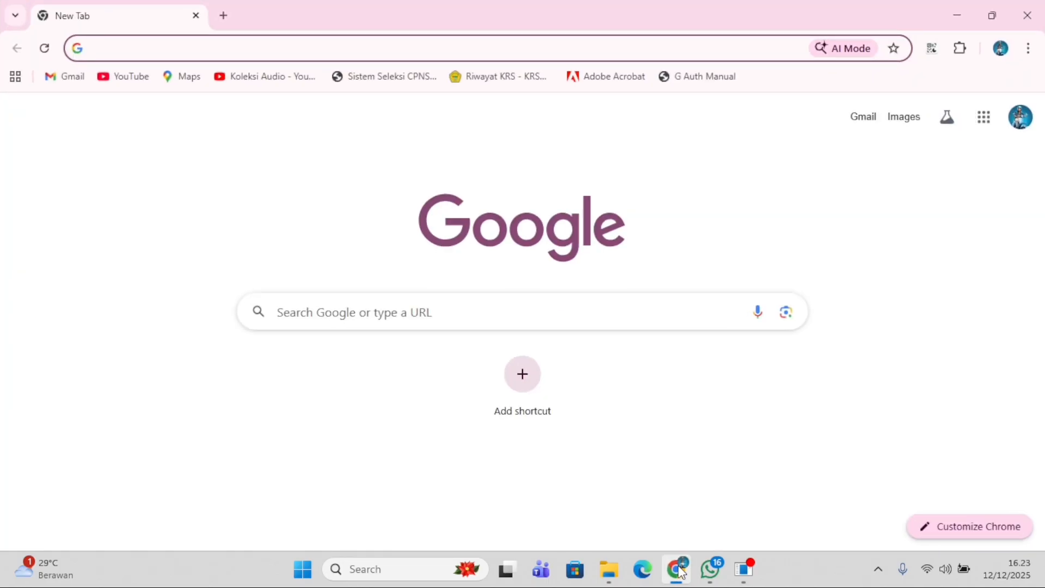
{"action": "type", "text": "localhost:5774"}
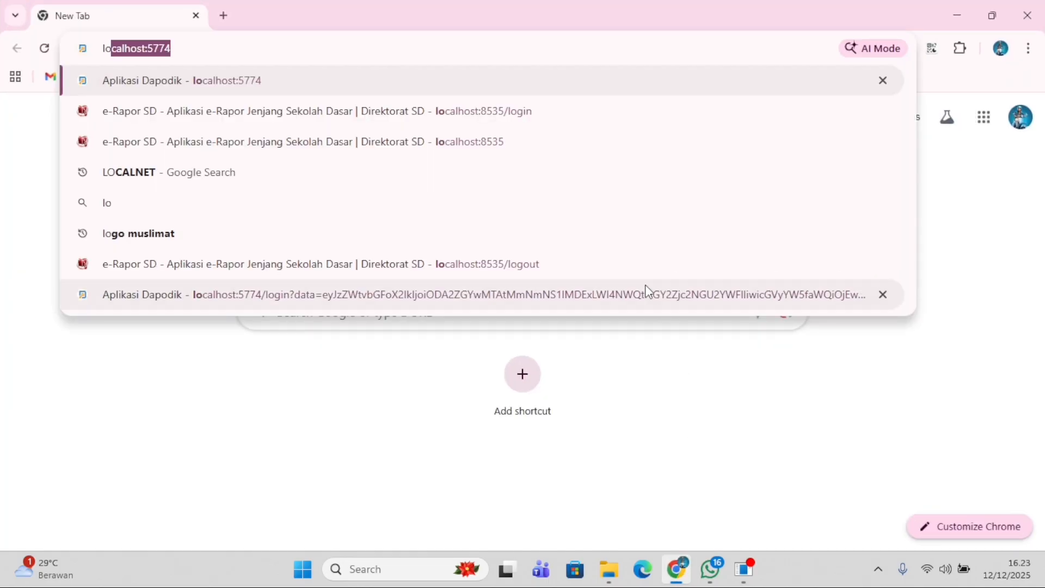
{"action": "left_click", "coordinate": [517, 119]}
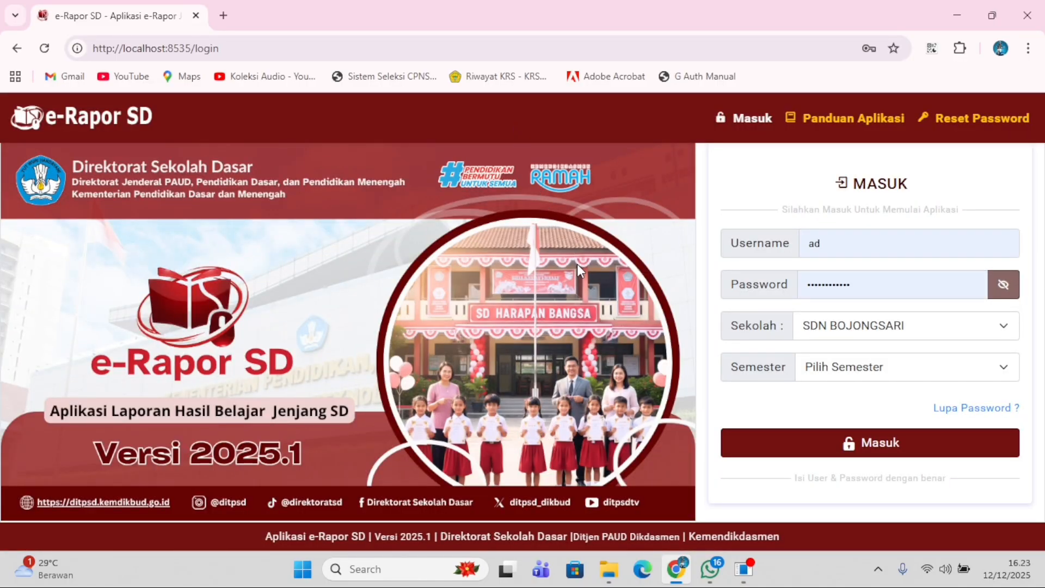
{"action": "left_click", "coordinate": [877, 251]}
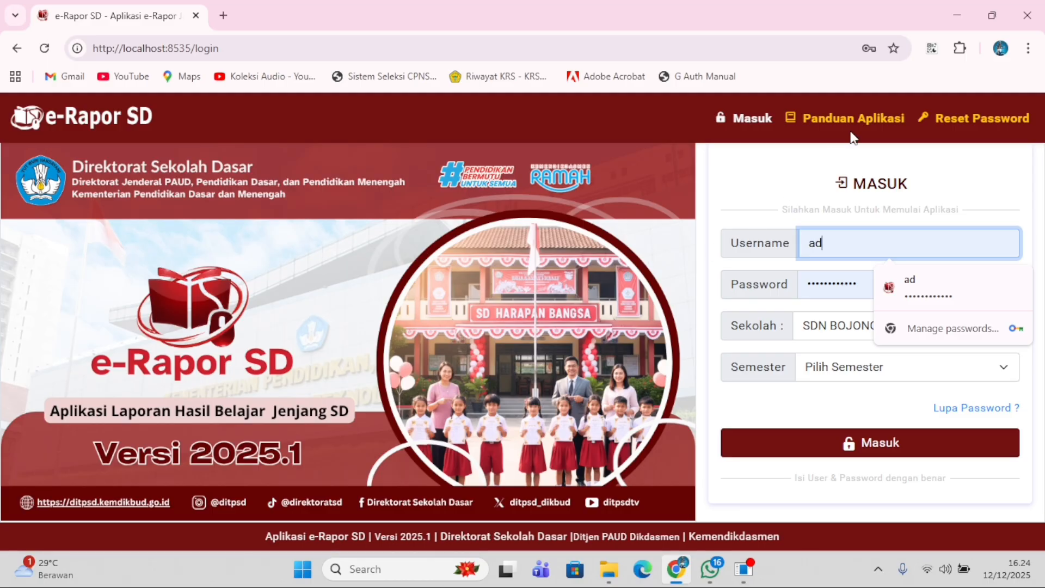
{"action": "left_click", "coordinate": [956, 12]}
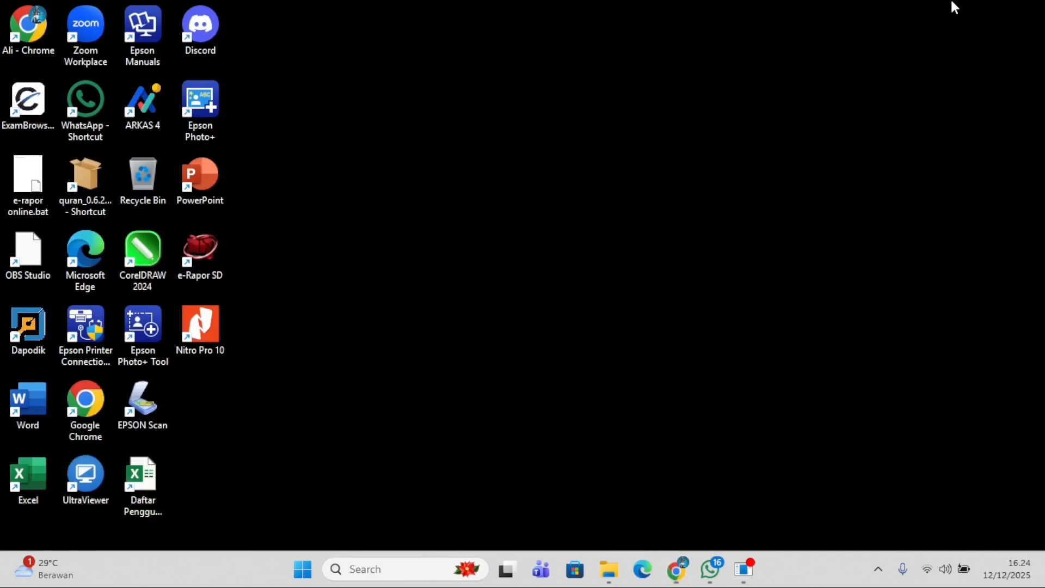
Review the teacher list in Daftar Pengguna Guru Aktif.xlsx, then return to the e-Rapor login page.
{"action": "left_click", "coordinate": [154, 495]}
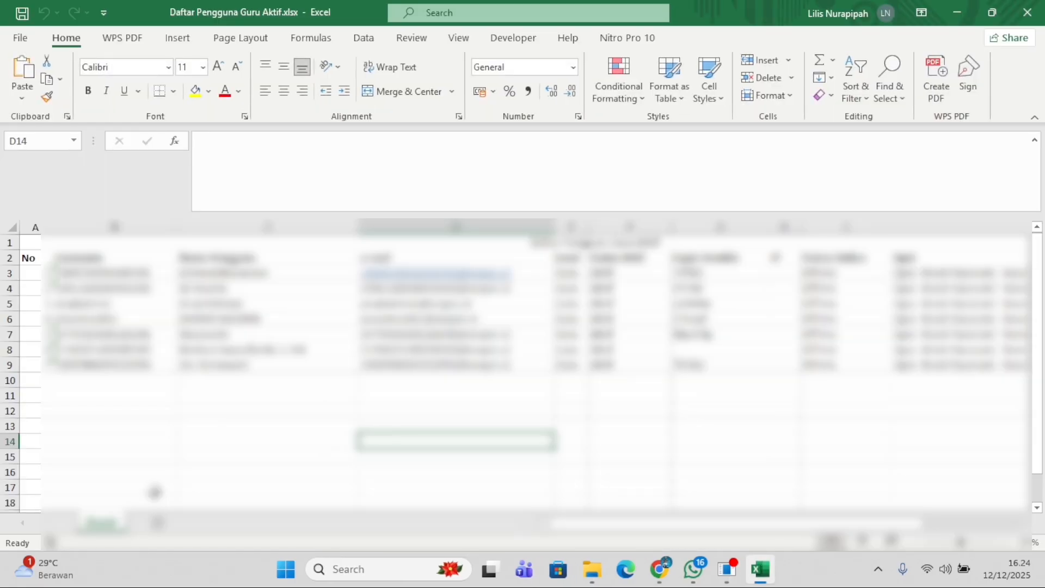
{"action": "left_click", "coordinate": [961, 10]}
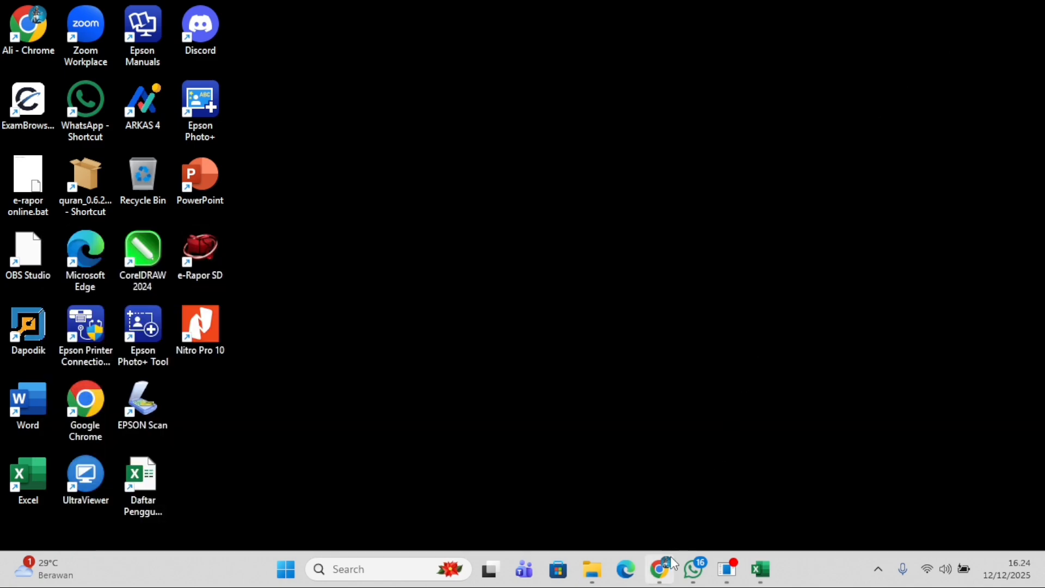
{"action": "left_click", "coordinate": [660, 569]}
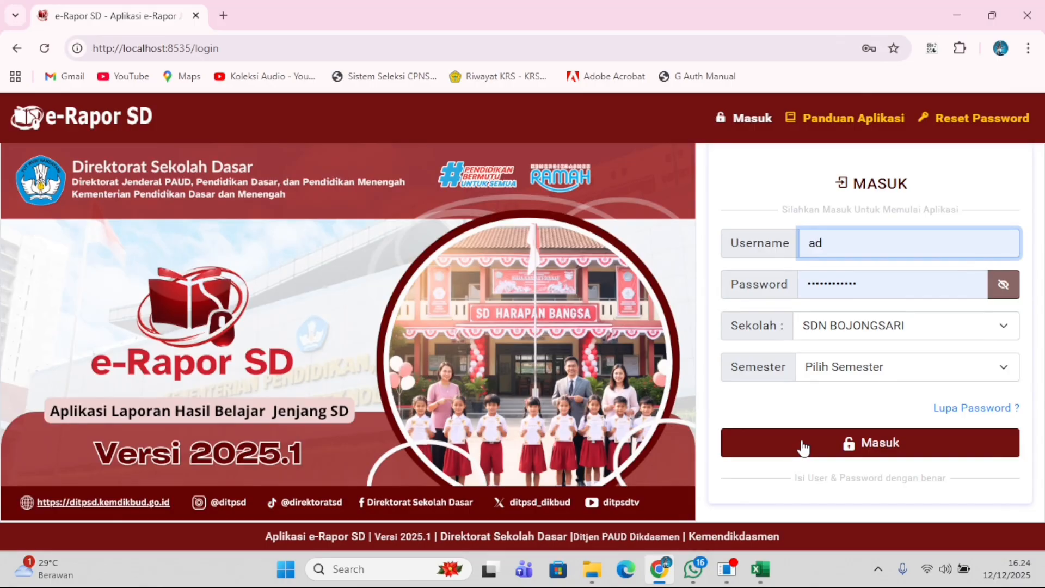
Fill the login form with the administrator username and the copied password.
{"action": "type", "text": "min"}
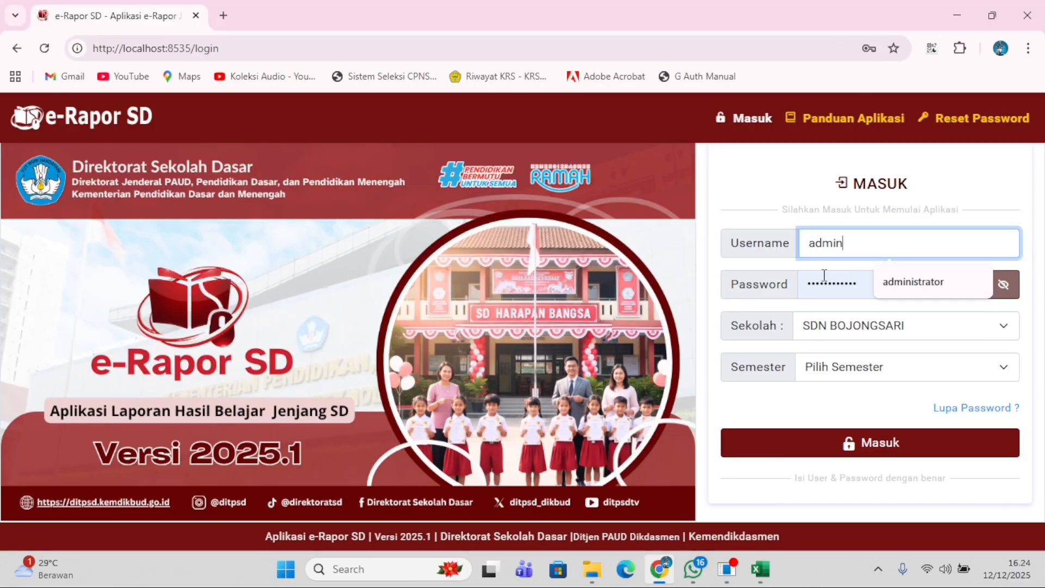
{"action": "left_click", "coordinate": [950, 281]}
{"action": "left_click", "coordinate": [1005, 289]}
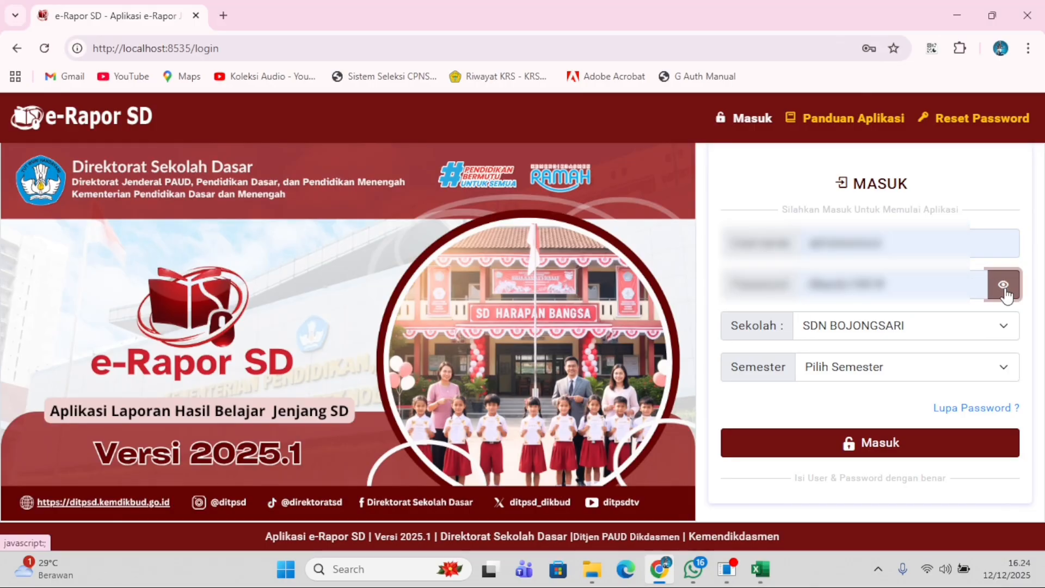
{"action": "left_click_drag", "start_coordinate": [920, 241], "coordinate": [615, 251]}
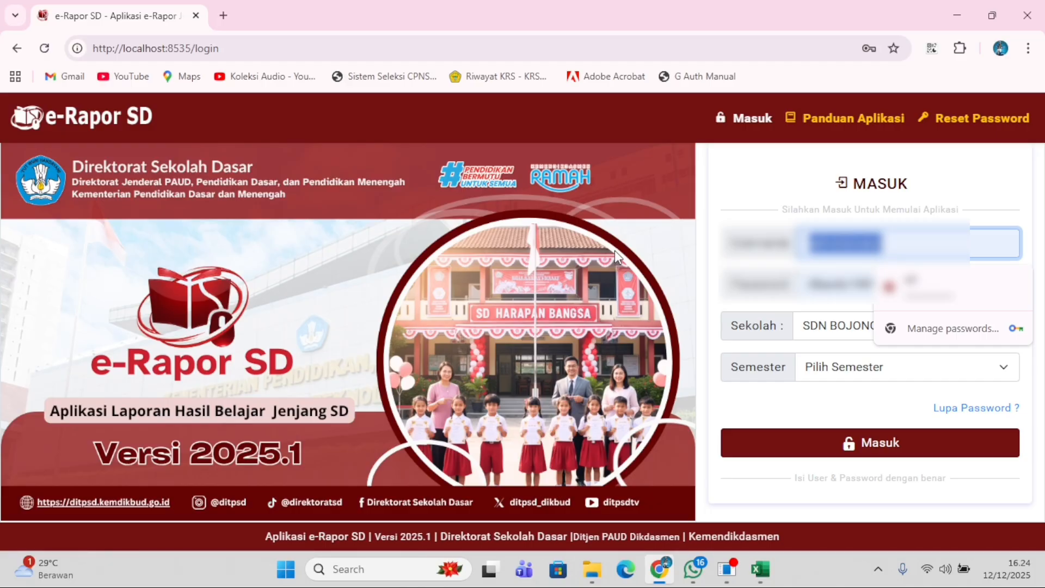
{"action": "left_click", "coordinate": [862, 289]}
{"action": "left_click_drag", "start_coordinate": [889, 280], "coordinate": [695, 293]}
{"action": "key", "text": "ctrl+v"}
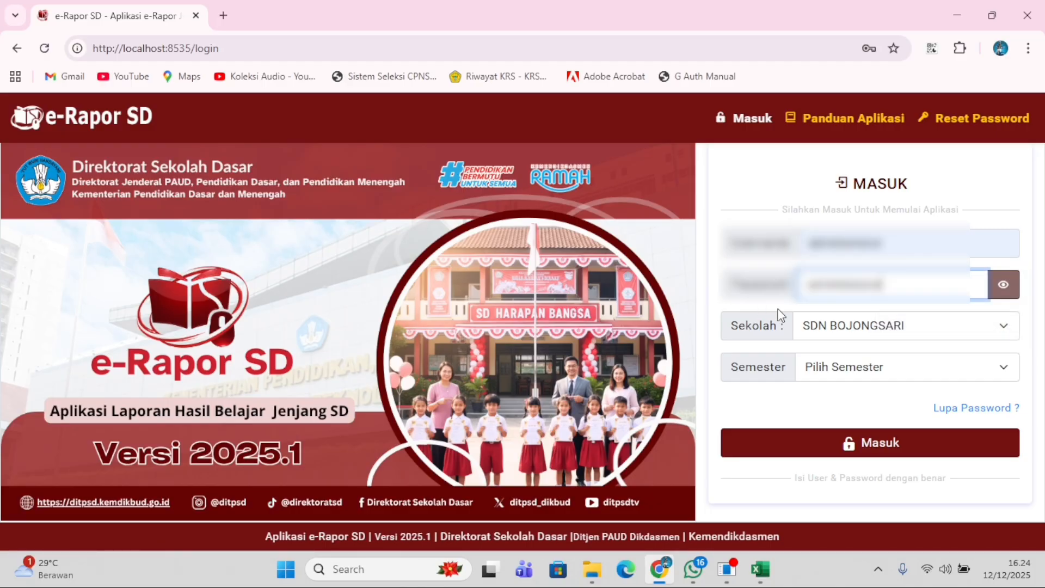
Log in for semester 2025/2026 Ganjil and open the administrator's profile page.
{"action": "left_click", "coordinate": [823, 365]}
{"action": "left_click", "coordinate": [850, 413]}
{"action": "left_click", "coordinate": [871, 445]}
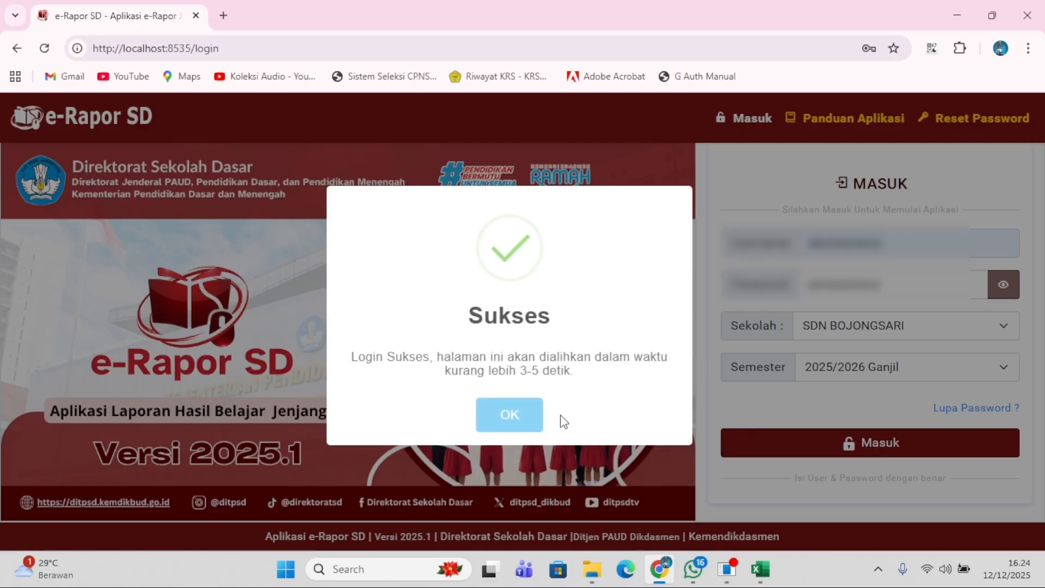
{"action": "left_click", "coordinate": [538, 417]}
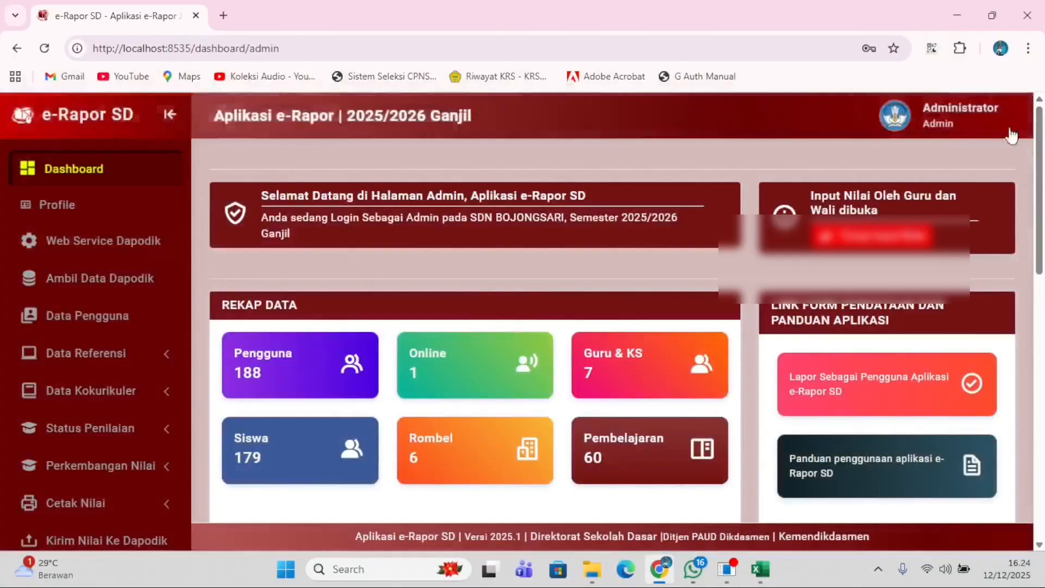
{"action": "left_click", "coordinate": [984, 115]}
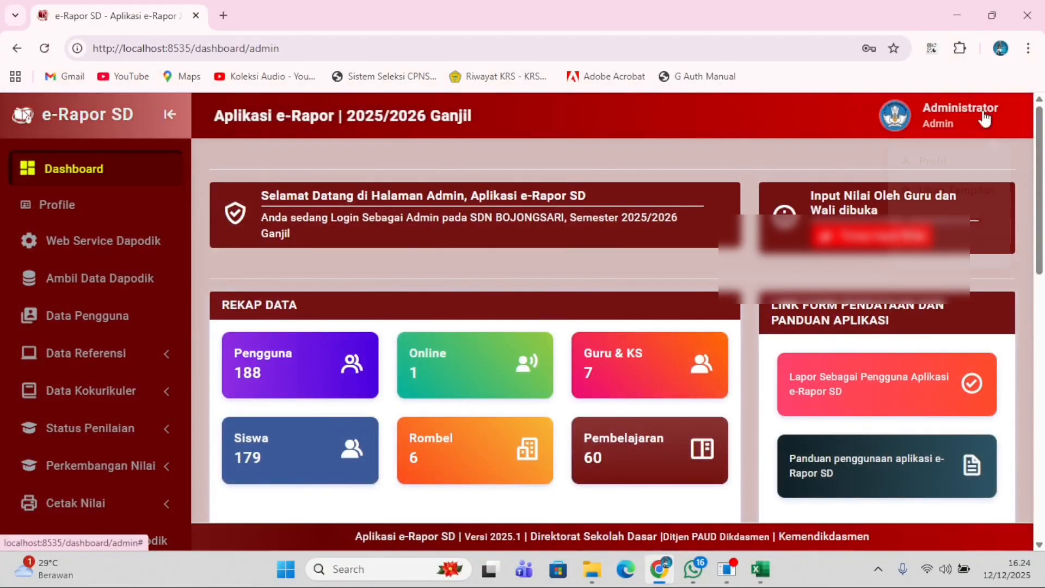
{"action": "left_click", "coordinate": [948, 183]}
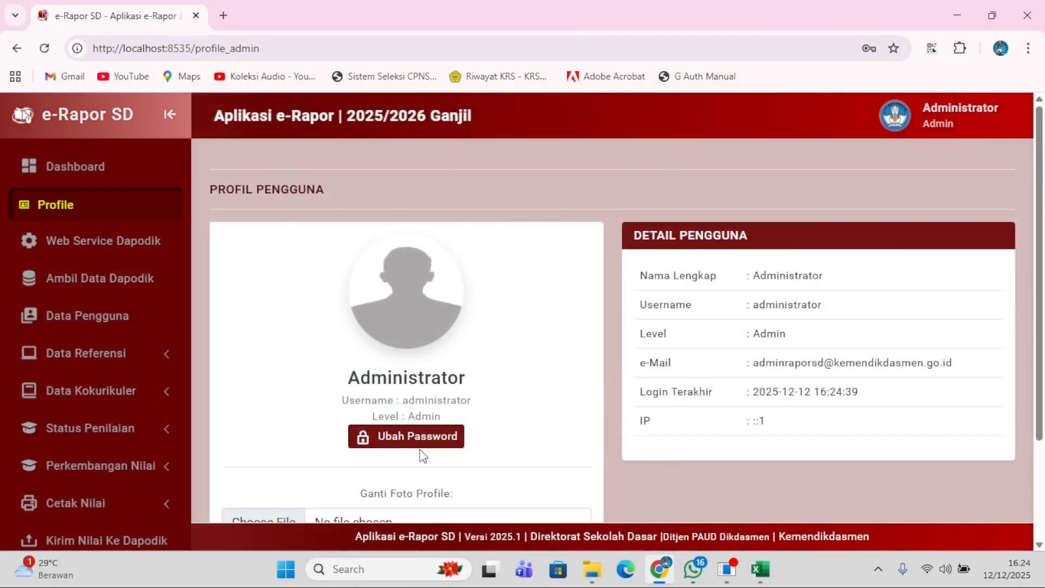
In Ubah Password, enter the old password, new password and confirmation, then save and acknowledge.
{"action": "left_click", "coordinate": [417, 437]}
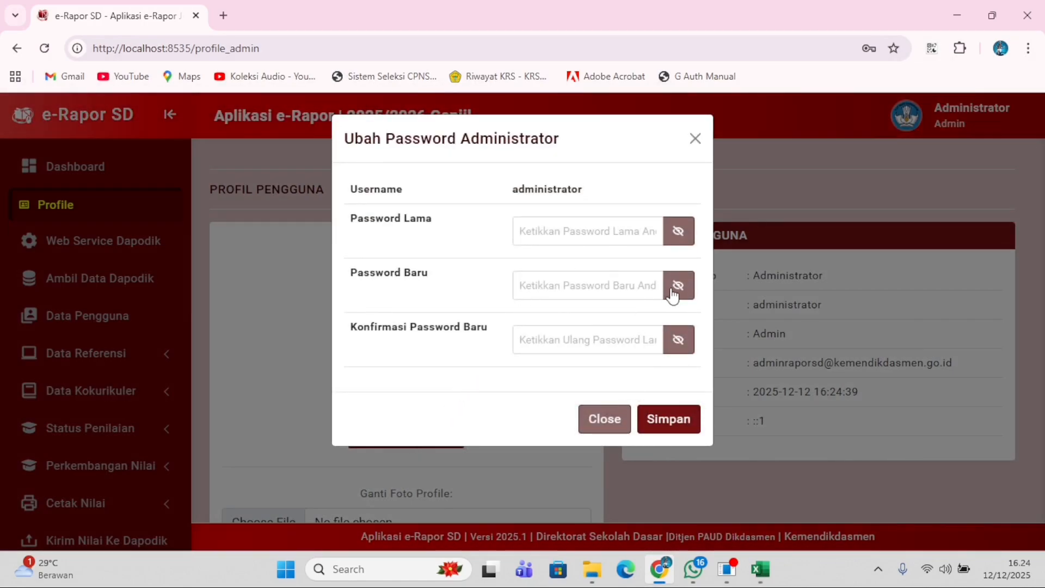
{"action": "left_click", "coordinate": [602, 231]}
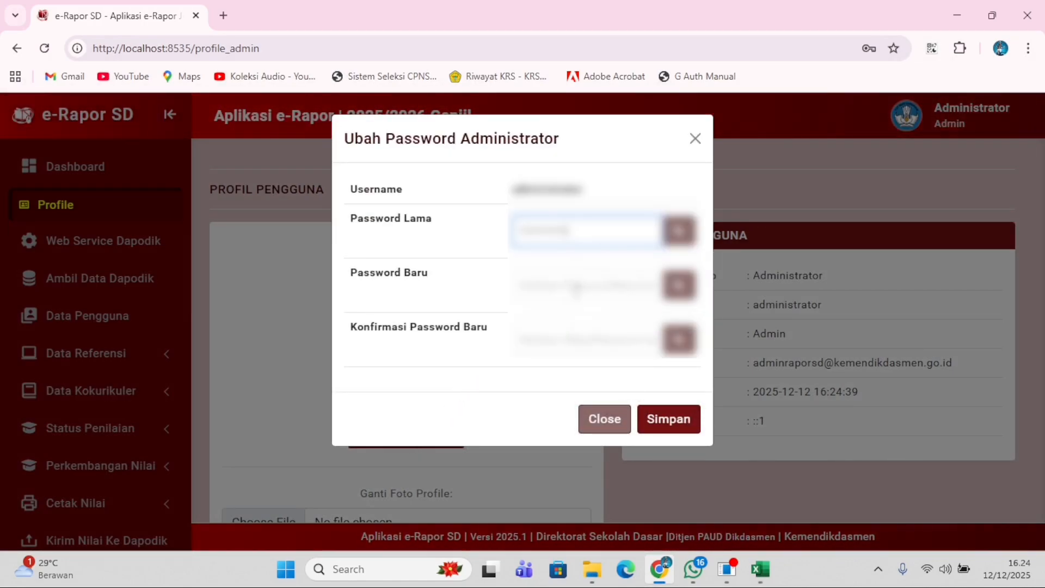
{"action": "left_click", "coordinate": [576, 287]}
{"action": "left_click", "coordinate": [643, 330]}
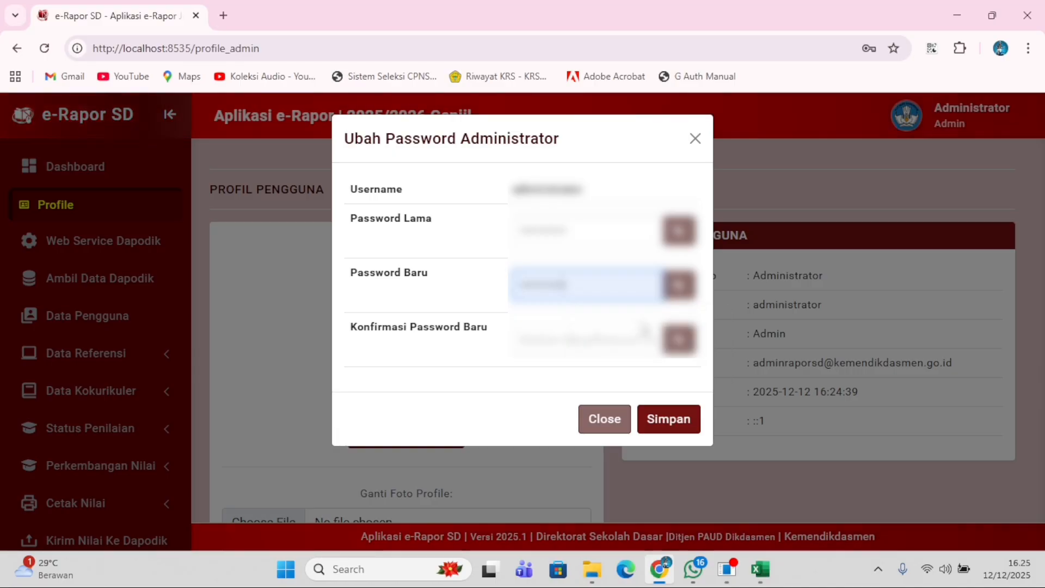
{"action": "left_click", "coordinate": [639, 339]}
{"action": "left_click", "coordinate": [661, 379]}
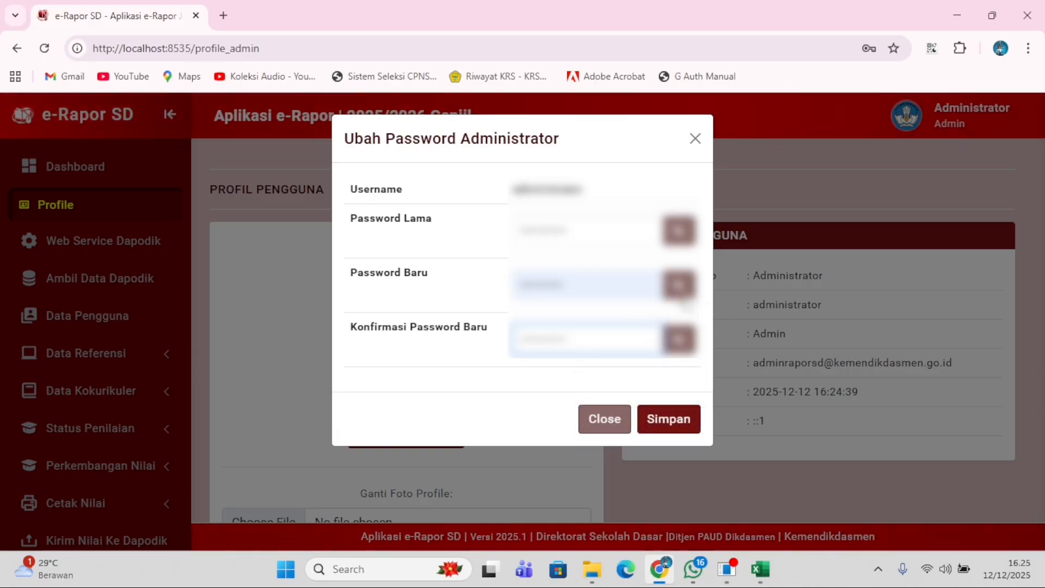
{"action": "left_click_drag", "start_coordinate": [614, 295], "coordinate": [360, 287]}
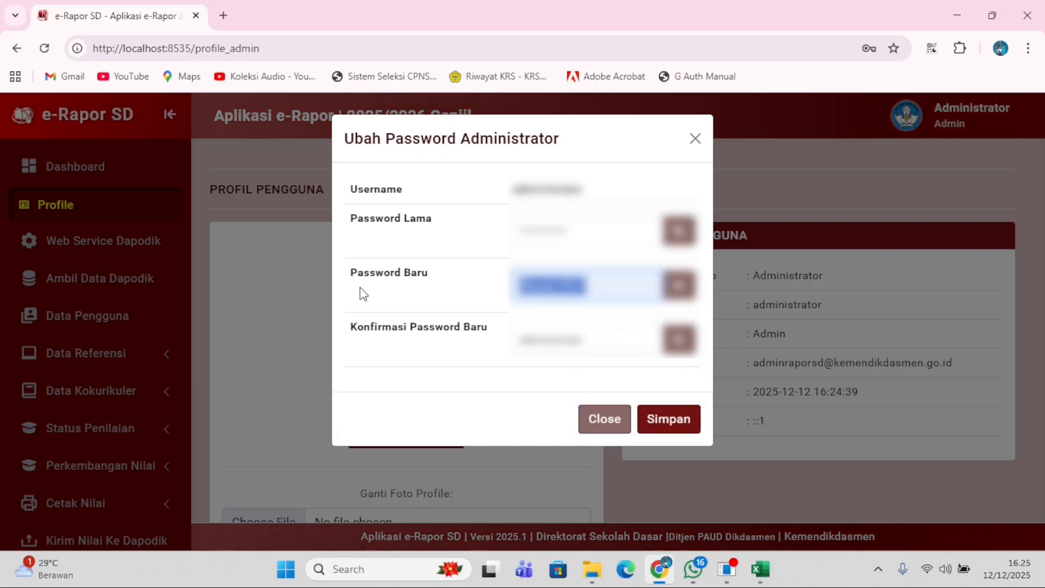
{"action": "left_click", "coordinate": [602, 336]}
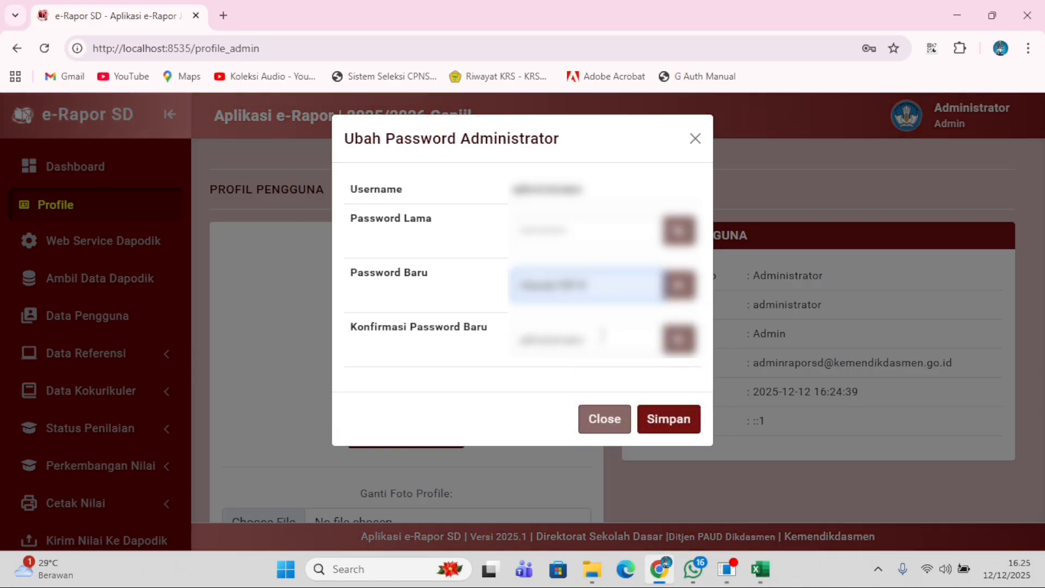
{"action": "left_click", "coordinate": [671, 423]}
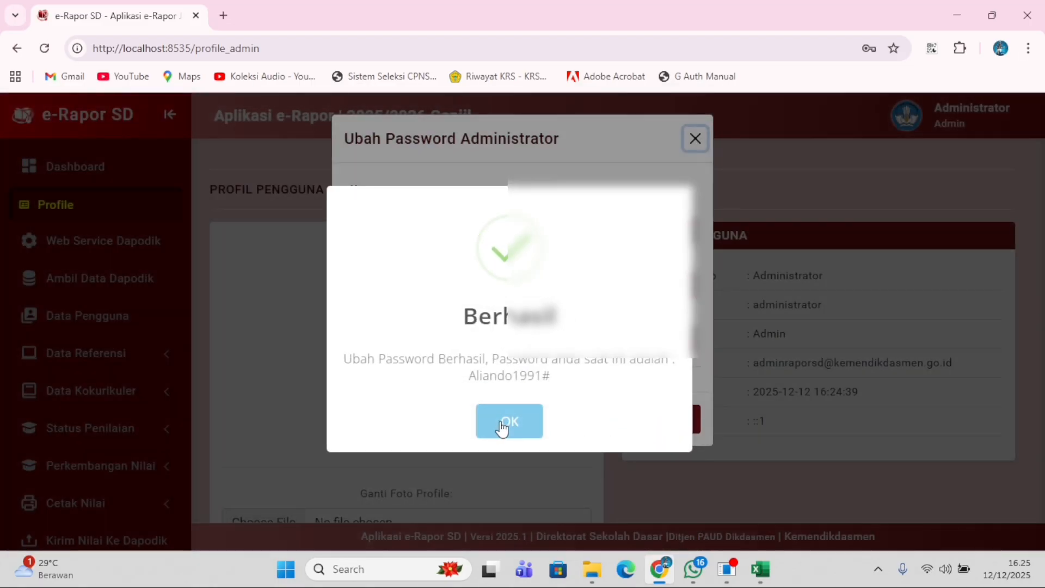
{"action": "left_click", "coordinate": [507, 423]}
Upload the 'foto ali' image from Downloads as the admin photo, then open Web Service Dapodik.
{"action": "scroll", "coordinate": [381, 425], "scroll_direction": "down", "scroll_amount": 2}
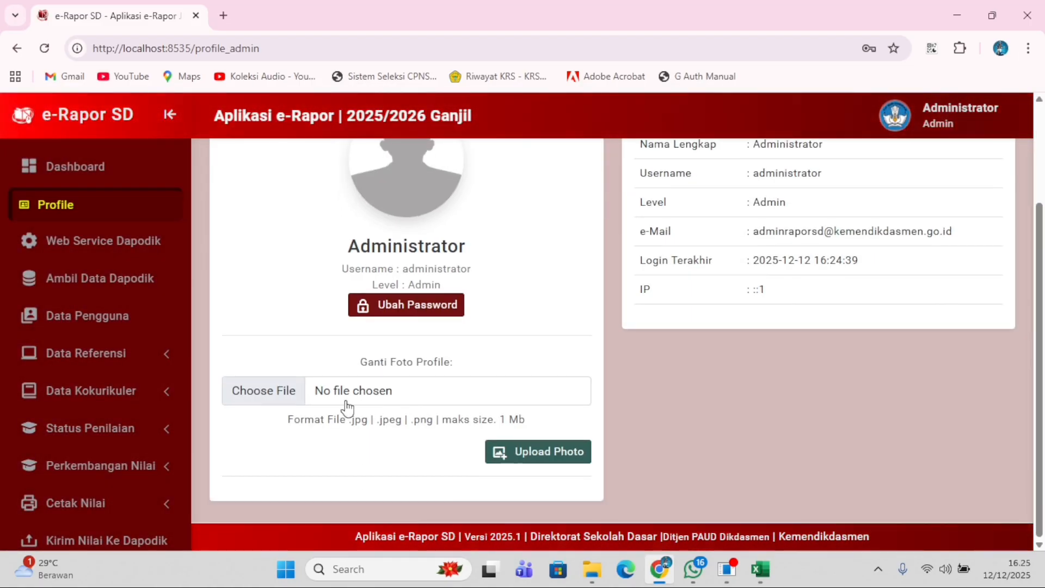
{"action": "left_click", "coordinate": [280, 400]}
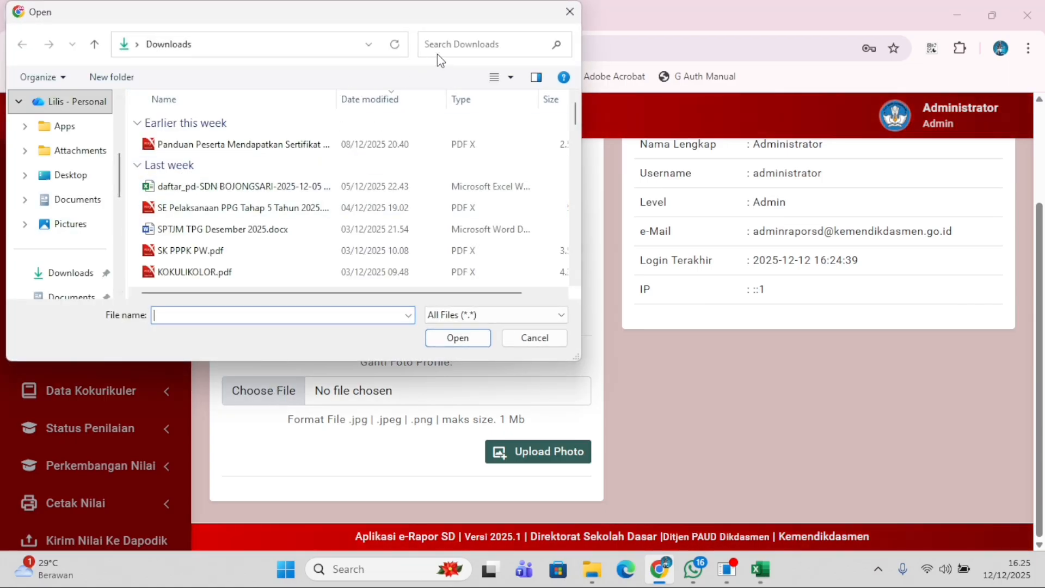
{"action": "left_click", "coordinate": [523, 44]}
{"action": "type", "text": "foto ali"}
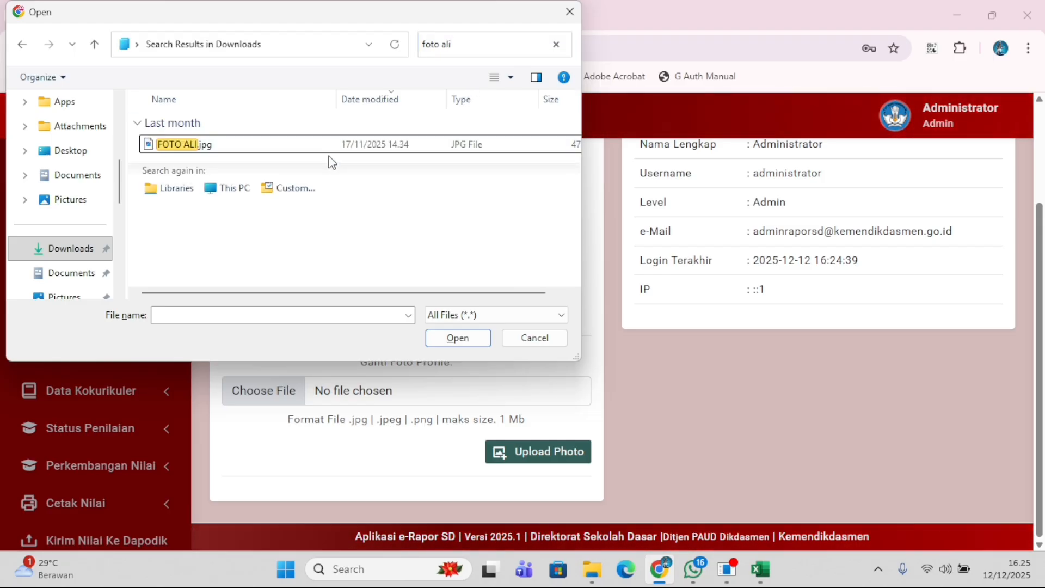
{"action": "left_click", "coordinate": [329, 148]}
{"action": "left_click", "coordinate": [453, 335]}
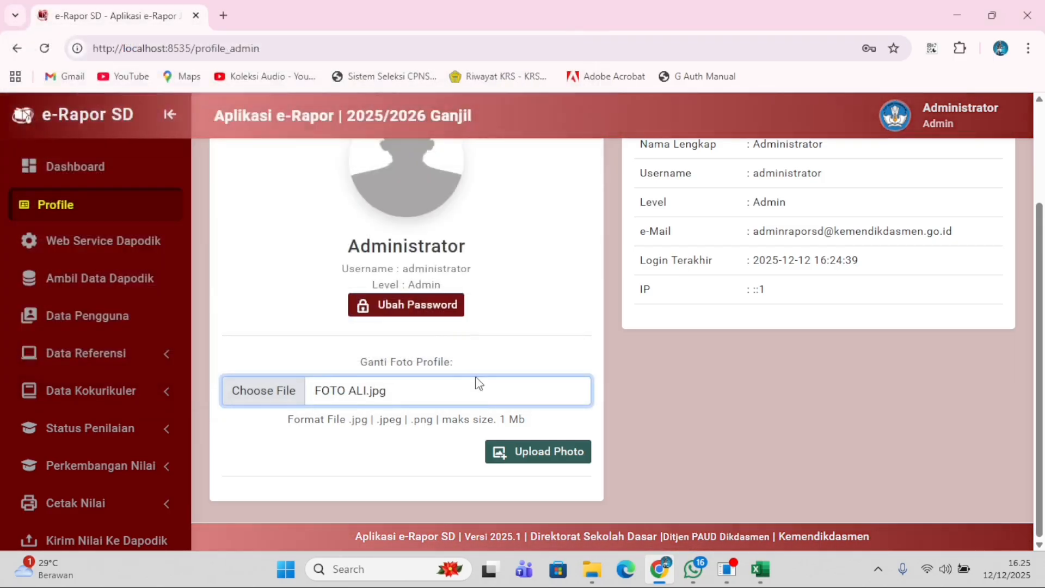
{"action": "left_click", "coordinate": [506, 451]}
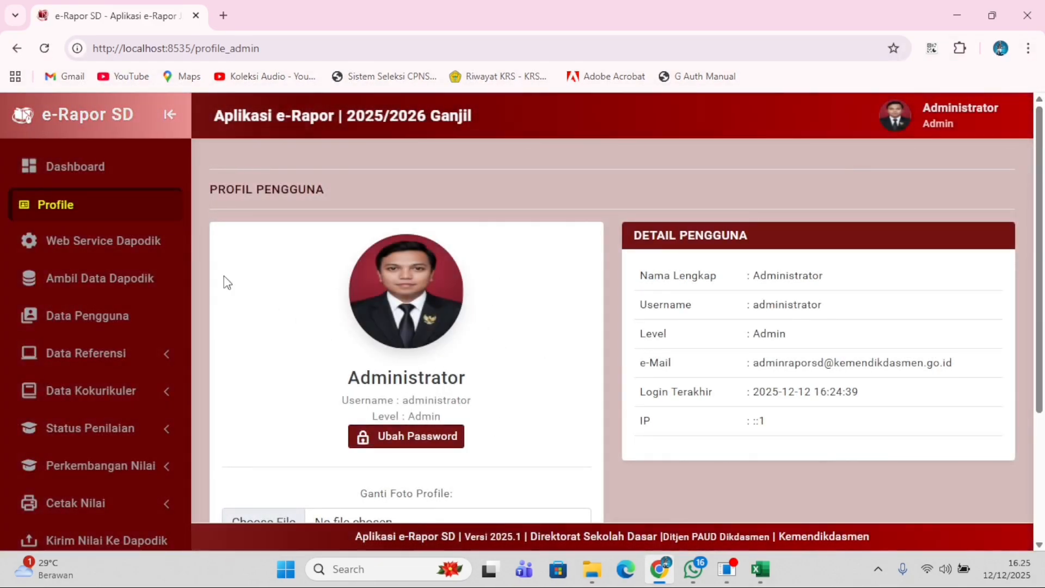
{"action": "left_click", "coordinate": [121, 244]}
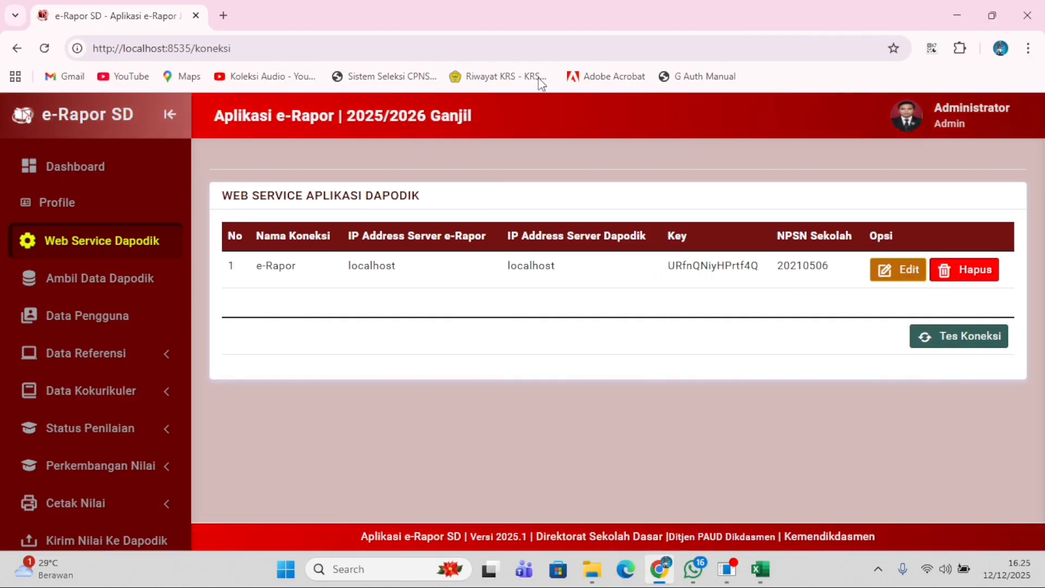
Open localhost:5774 in a new tab and sign in to Dapodik.
{"action": "left_click", "coordinate": [223, 15]}
{"action": "type", "text": "lo"}
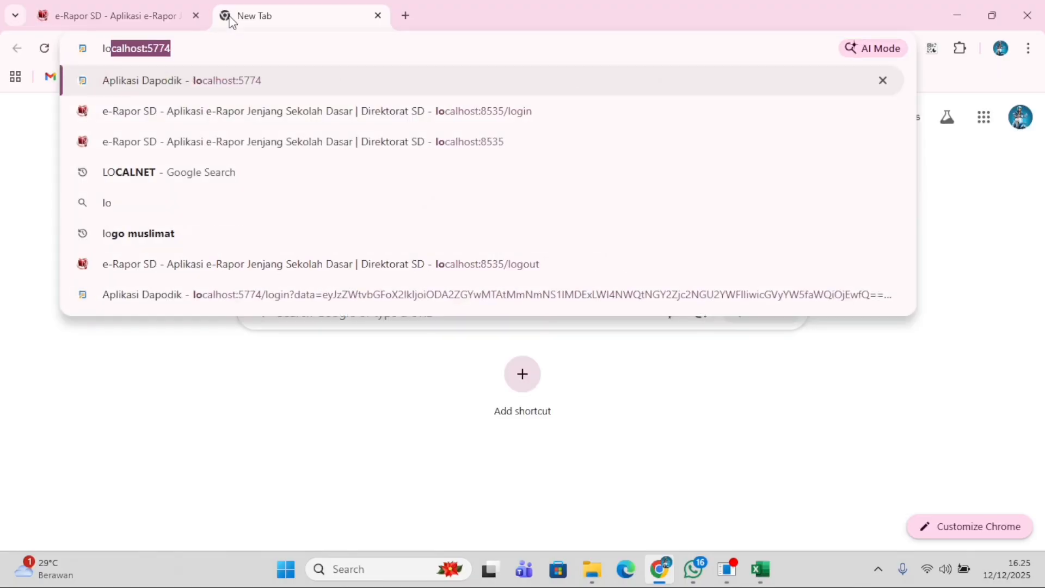
{"action": "key", "text": "Return"}
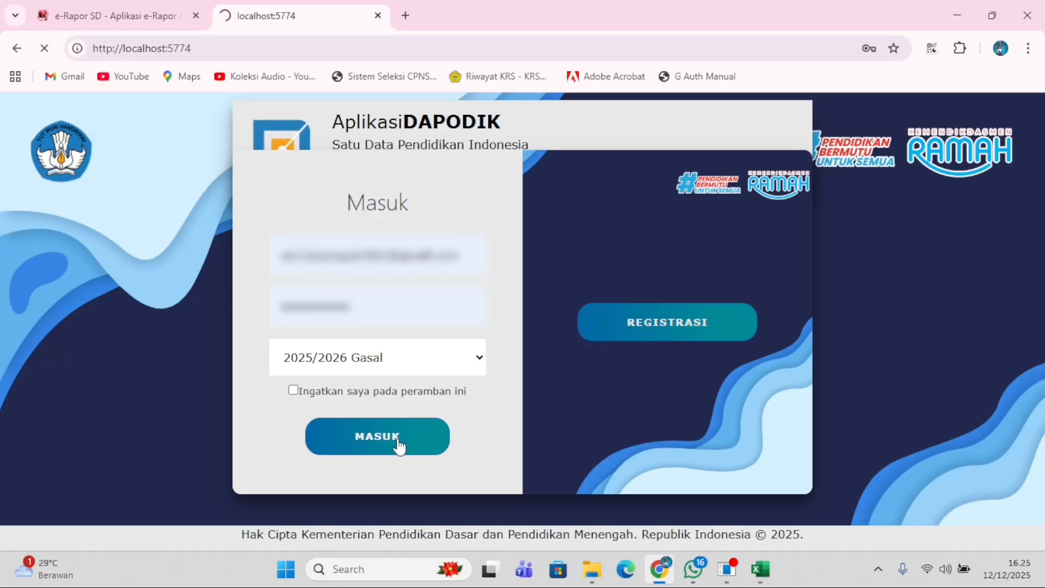
{"action": "left_click", "coordinate": [399, 445]}
{"action": "left_click", "coordinate": [650, 285]}
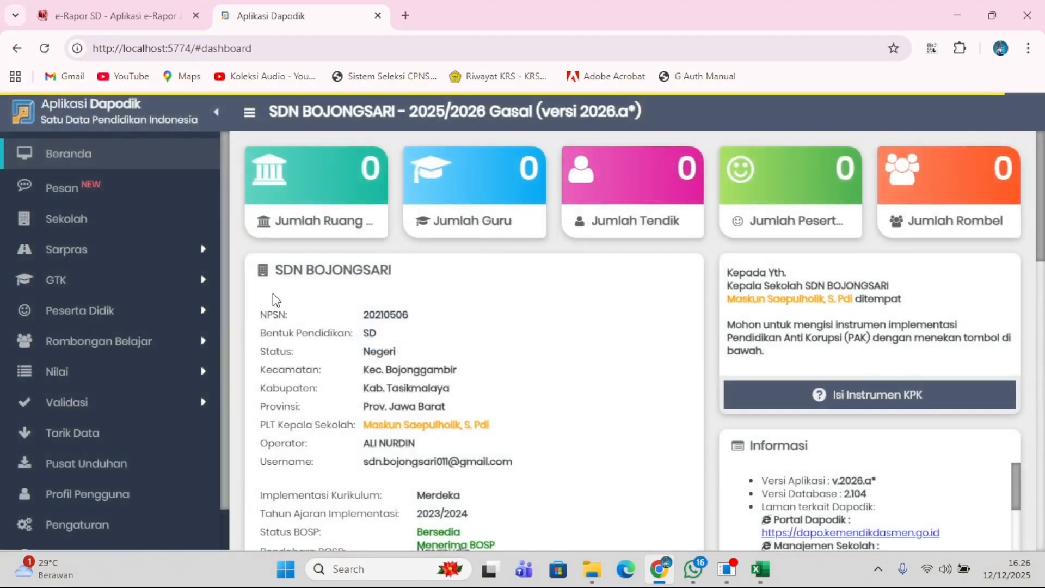
Go to Dapodik Pengaturan, stop the welcome notice from showing again, and open the local Web Service.
{"action": "scroll", "coordinate": [183, 357], "scroll_direction": "down", "scroll_amount": 2}
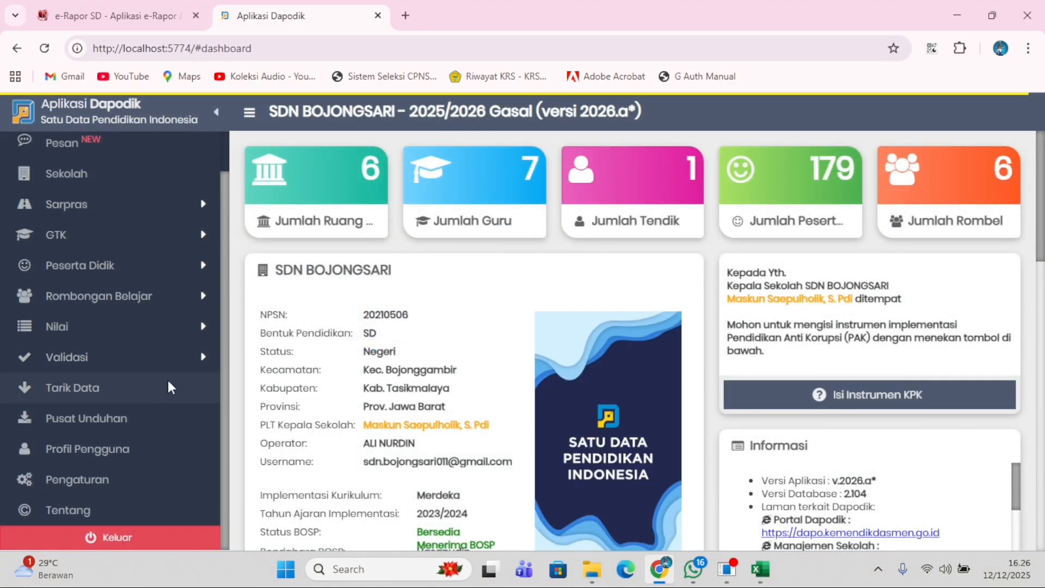
{"action": "left_click", "coordinate": [135, 479]}
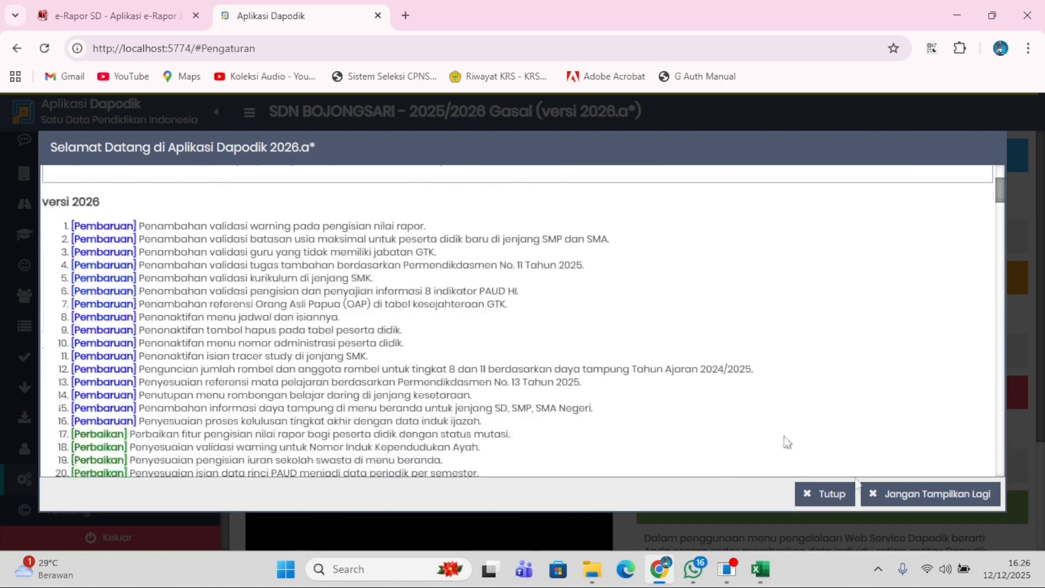
{"action": "left_click", "coordinate": [898, 500]}
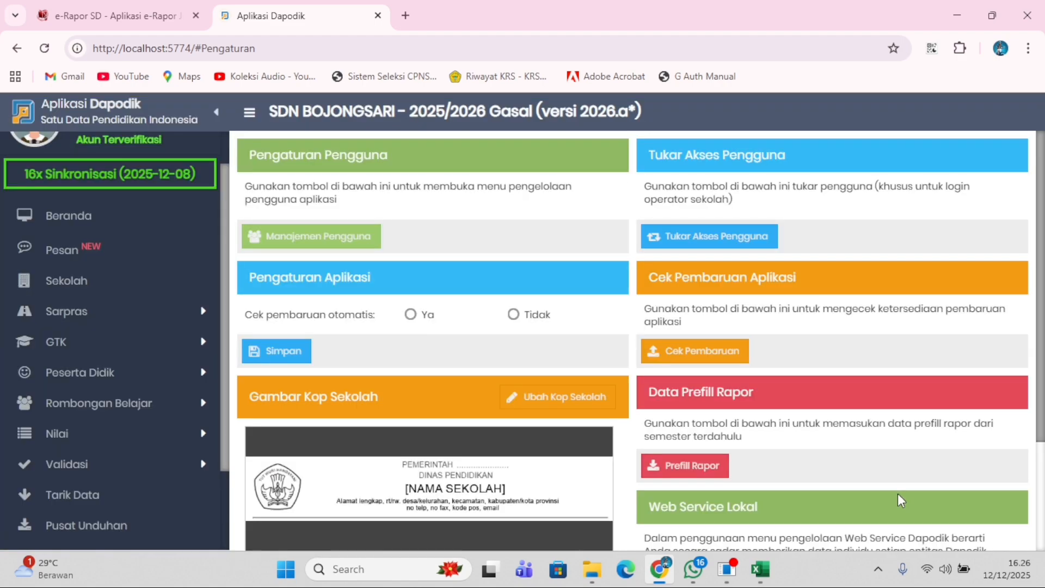
{"action": "scroll", "coordinate": [813, 460], "scroll_direction": "down", "scroll_amount": 3}
{"action": "left_click", "coordinate": [708, 524]}
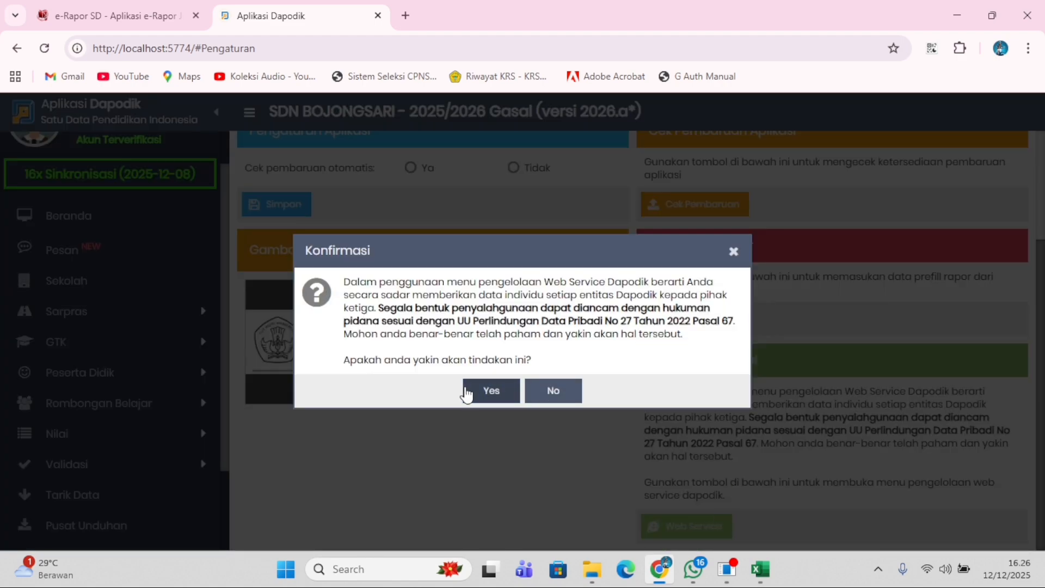
Accept the data-protection warning, then cancel deleting the e-Rapor web service connection in e-Rapor.
{"action": "left_click", "coordinate": [467, 391]}
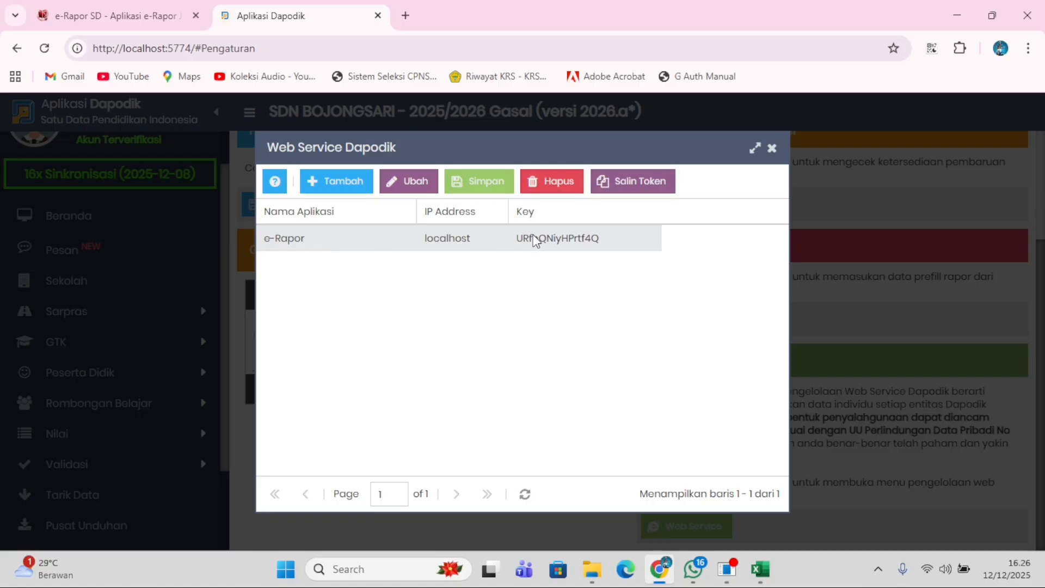
{"action": "left_click", "coordinate": [95, 10]}
{"action": "left_click", "coordinate": [988, 271]}
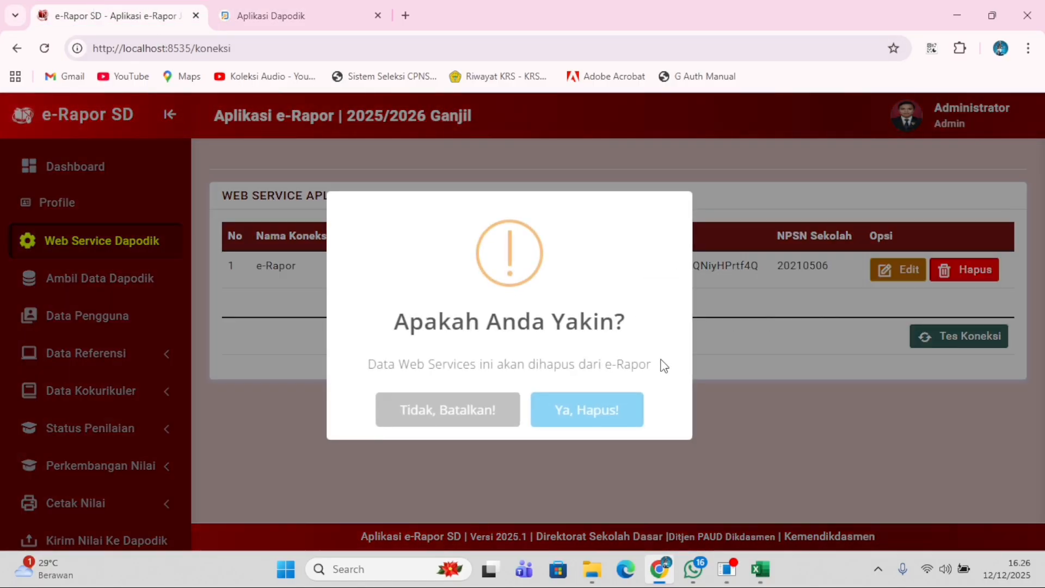
{"action": "left_click", "coordinate": [489, 421]}
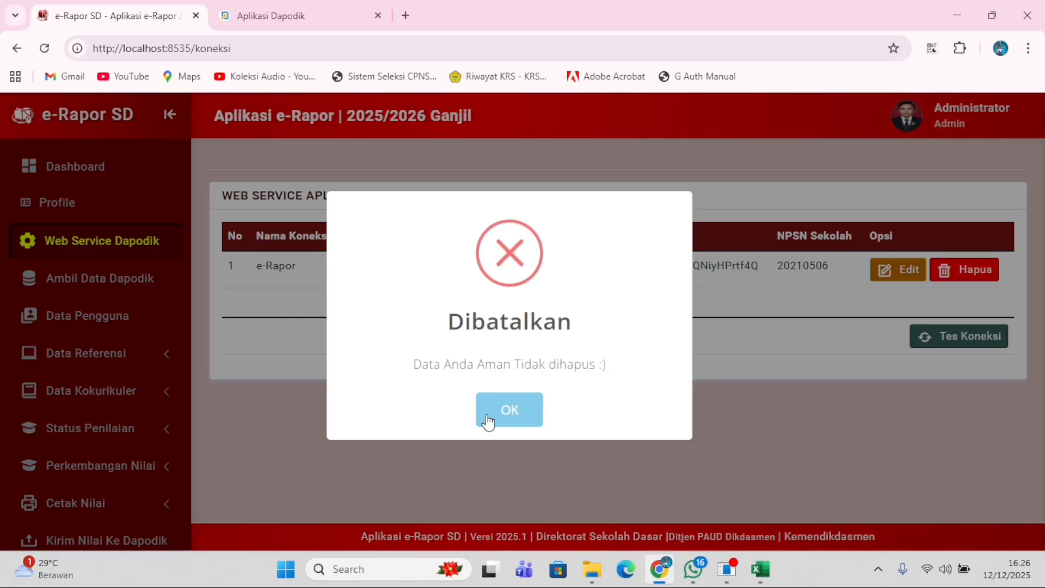
{"action": "left_click", "coordinate": [494, 419]}
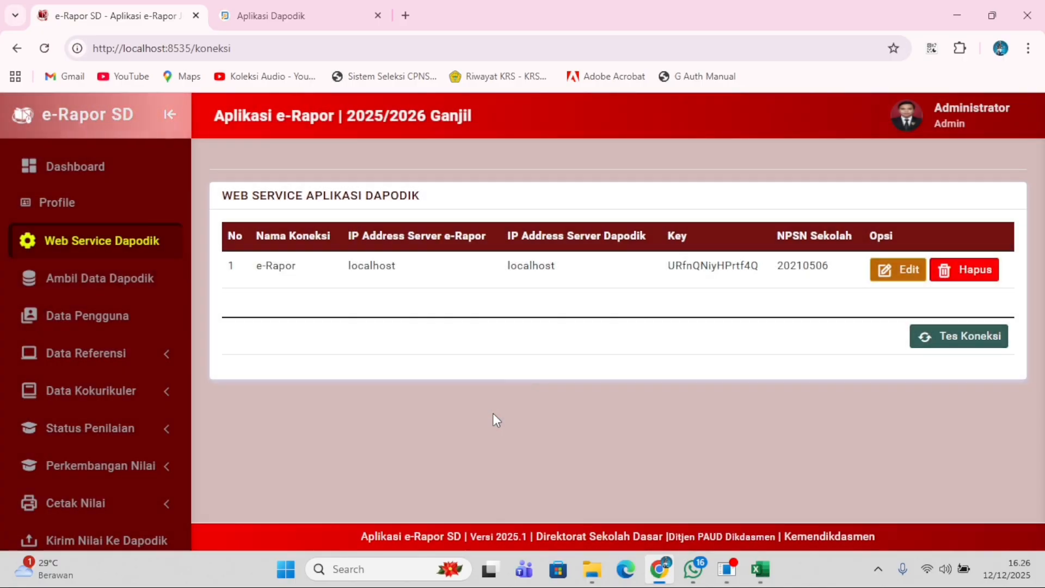
Copy the e-Rapor connection token in Dapodik and open e-Rapor's Ambil Data Dapodik page.
{"action": "left_click", "coordinate": [250, 10]}
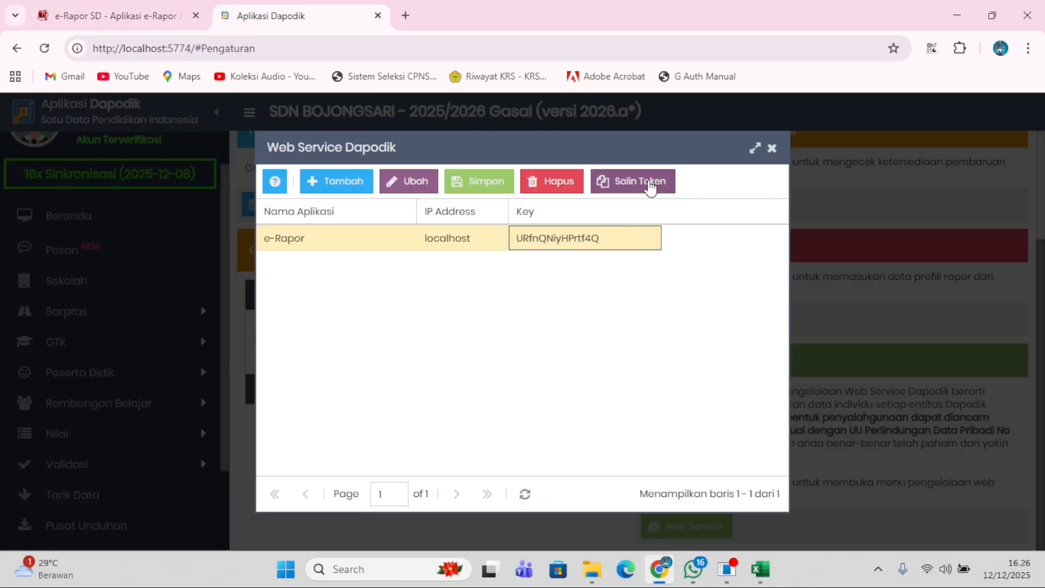
{"action": "left_click", "coordinate": [651, 187]}
{"action": "left_click", "coordinate": [117, 15]}
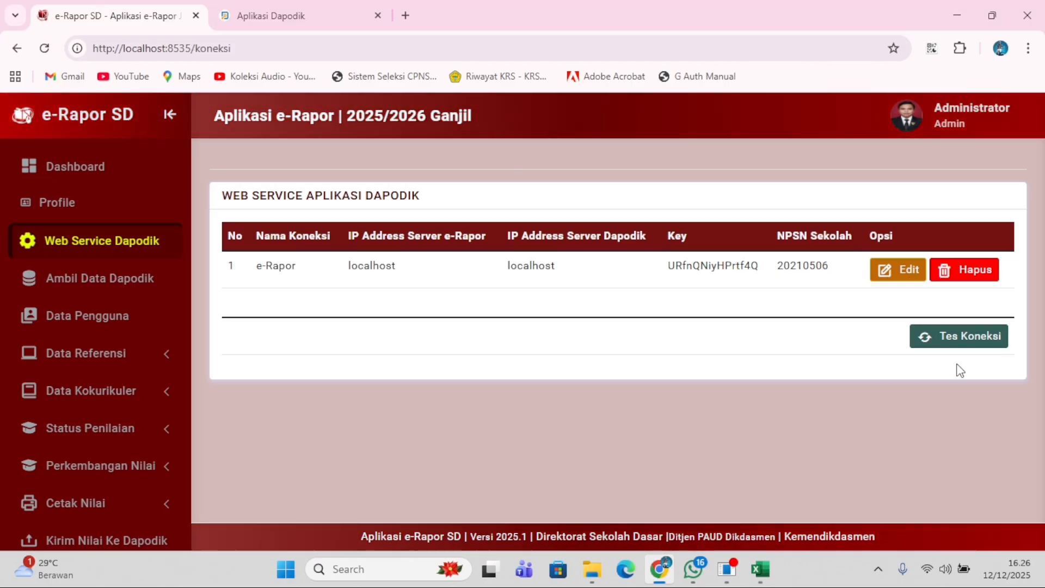
{"action": "left_click", "coordinate": [123, 280]}
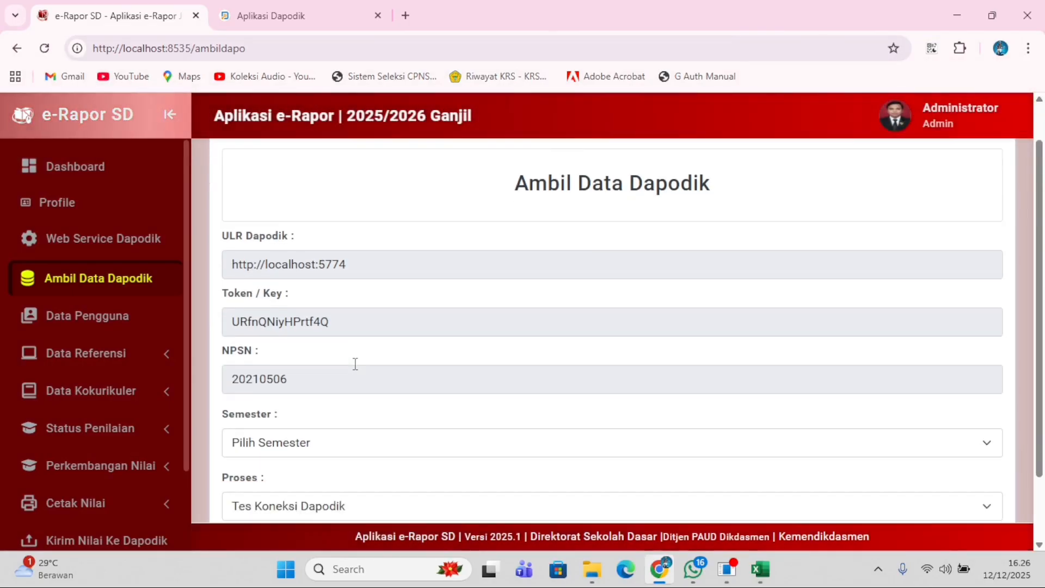
Choose semester 2025/2026 Ganjil and Proses Ambil Semua Data, then go to Data Pengguna.
{"action": "scroll", "coordinate": [355, 363], "scroll_direction": "down", "scroll_amount": 2}
{"action": "left_click", "coordinate": [355, 363]}
{"action": "left_click", "coordinate": [349, 410]}
{"action": "left_click", "coordinate": [346, 424]}
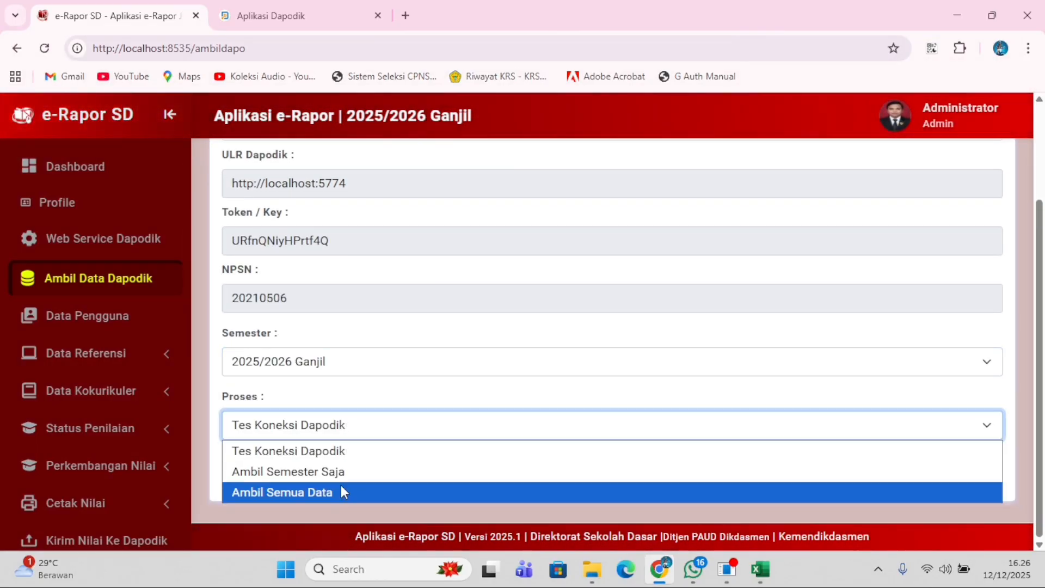
{"action": "left_click", "coordinate": [339, 492]}
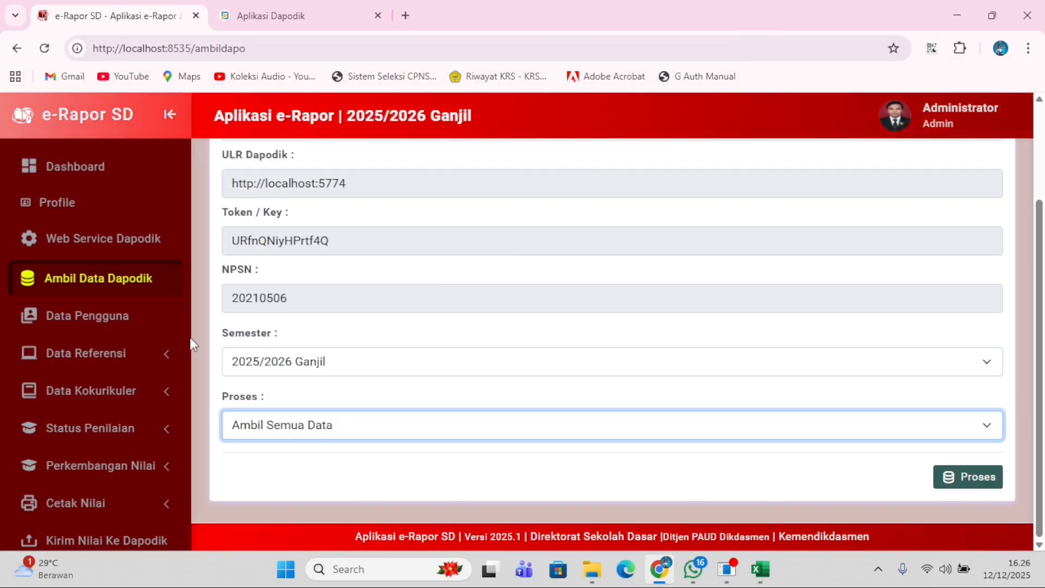
{"action": "left_click", "coordinate": [129, 317]}
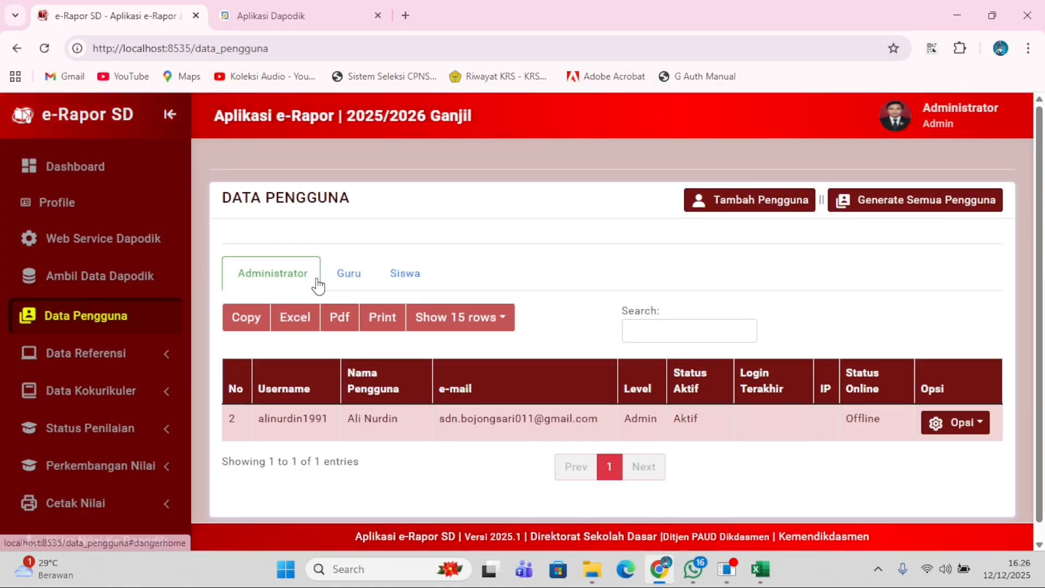
Browse the Data Pengguna Guru teacher accounts list, then open the Tambah Pengguna form.
{"action": "left_click", "coordinate": [332, 281]}
{"action": "scroll", "coordinate": [316, 376], "scroll_direction": "down", "scroll_amount": 10}
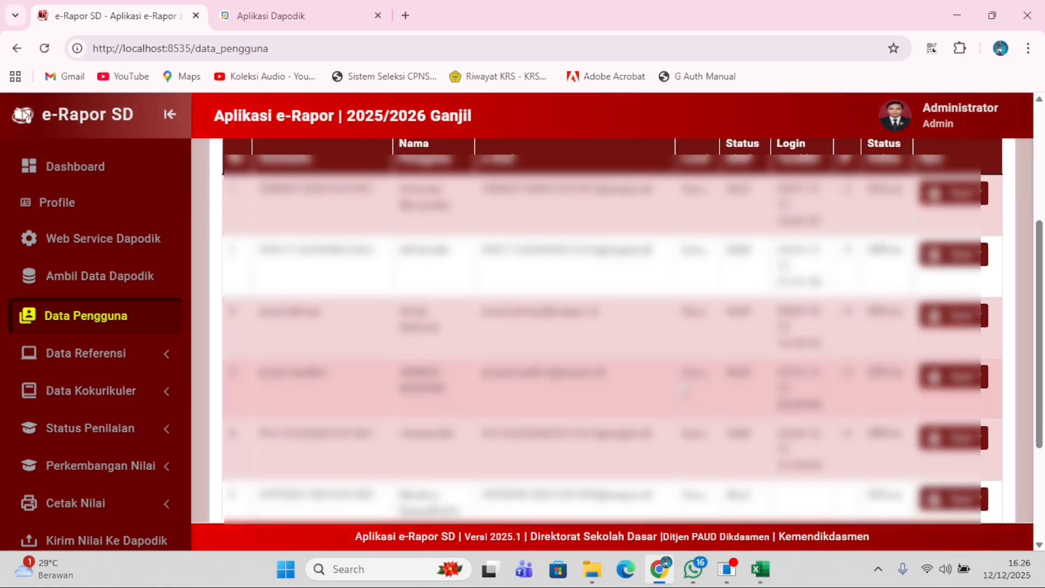
{"action": "scroll", "coordinate": [315, 376], "scroll_direction": "up", "scroll_amount": 8}
{"action": "scroll", "coordinate": [318, 375], "scroll_direction": "down", "scroll_amount": 10}
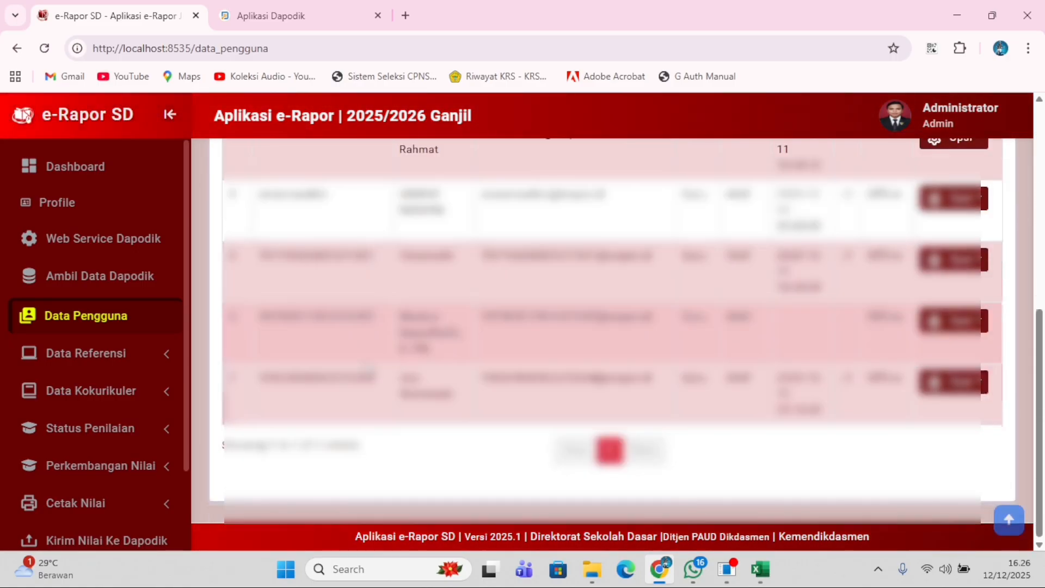
{"action": "scroll", "coordinate": [381, 371], "scroll_direction": "up", "scroll_amount": 10}
{"action": "scroll", "coordinate": [381, 370], "scroll_direction": "down", "scroll_amount": 10}
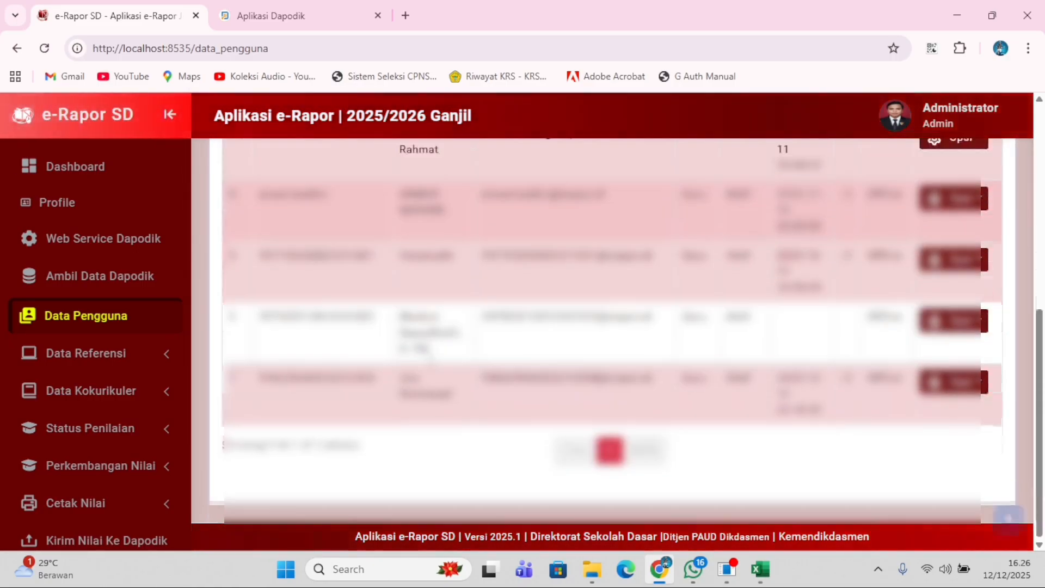
{"action": "scroll", "coordinate": [381, 370], "scroll_direction": "up", "scroll_amount": 12}
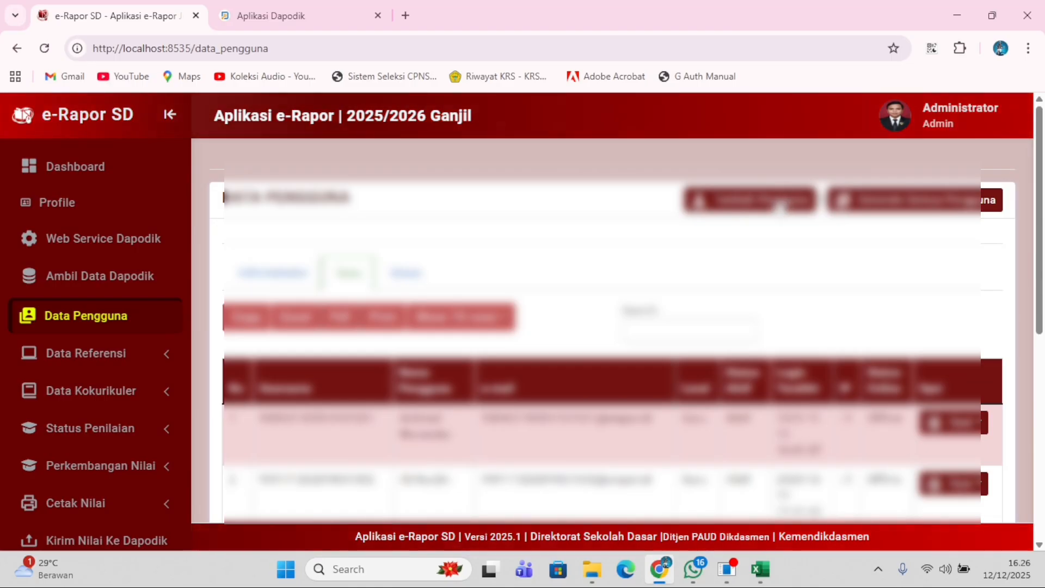
{"action": "left_click", "coordinate": [781, 207]}
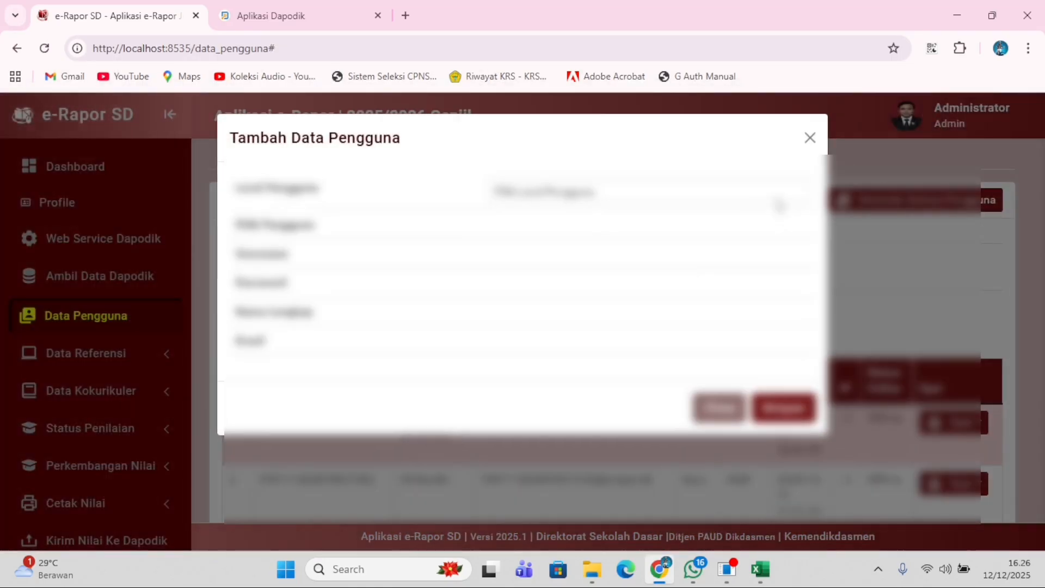
Set the new user's level to Guru and select the teacher who will own the account.
{"action": "left_click", "coordinate": [620, 194]}
{"action": "left_click", "coordinate": [547, 248]}
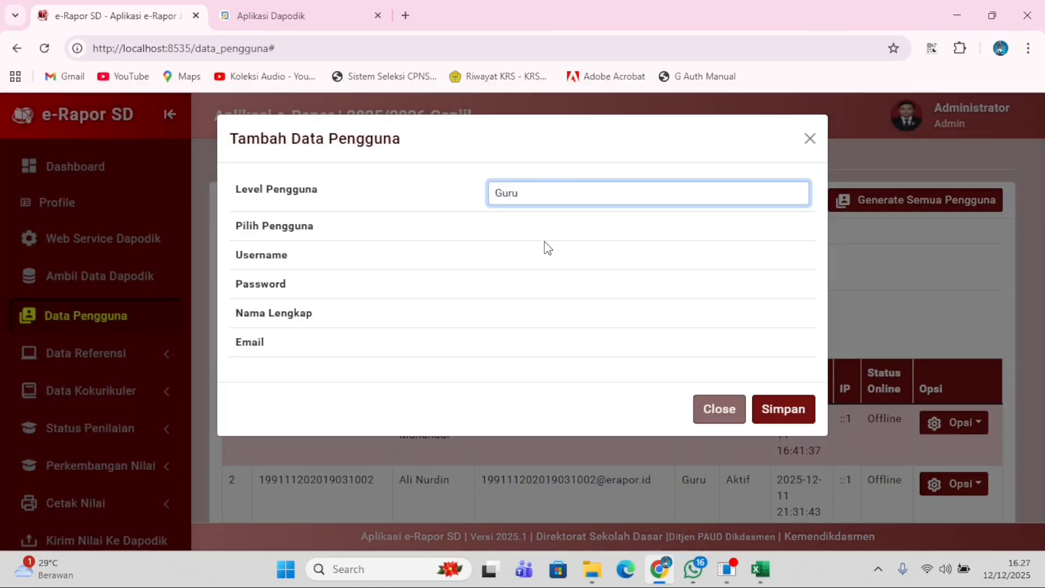
{"action": "left_click", "coordinate": [544, 240]}
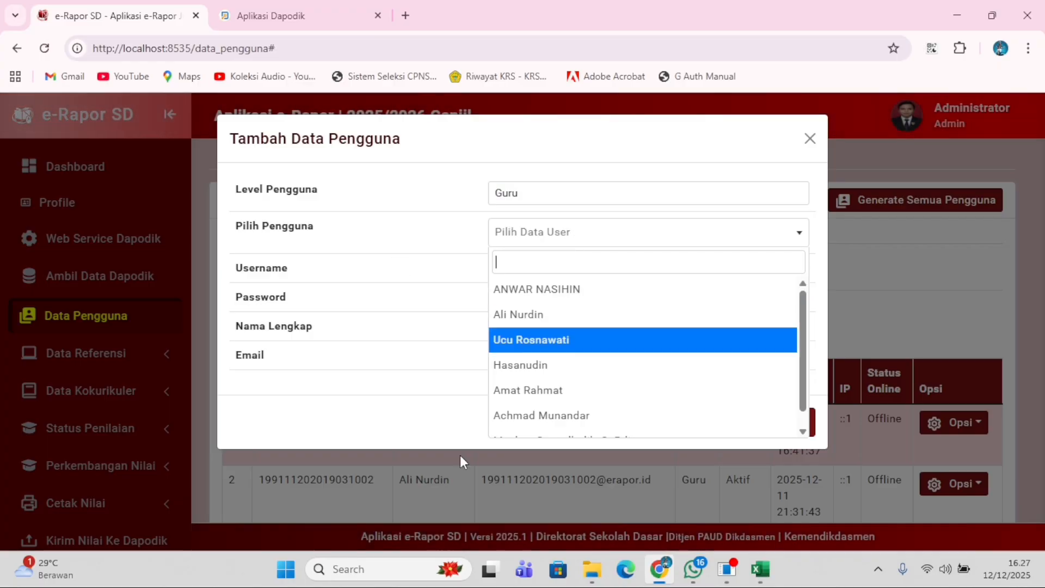
{"action": "scroll", "coordinate": [673, 392], "scroll_direction": "down", "scroll_amount": 1}
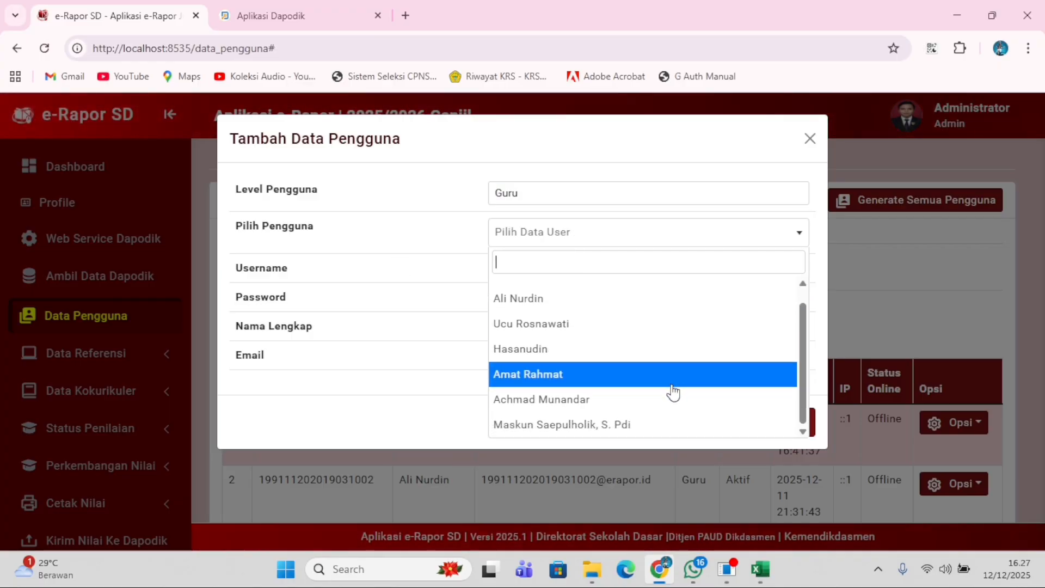
{"action": "left_click", "coordinate": [383, 324]}
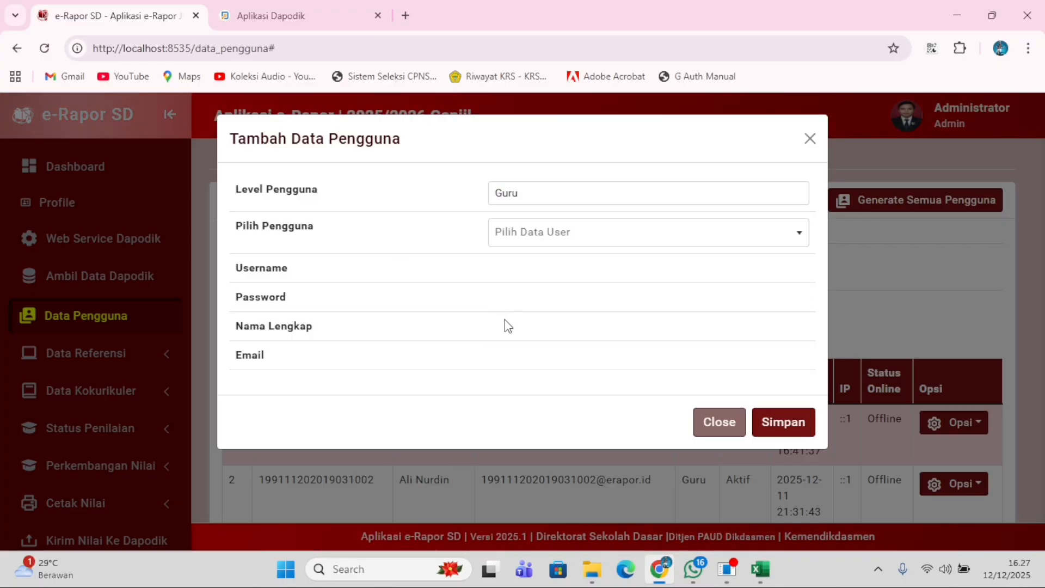
{"action": "left_click", "coordinate": [546, 239]}
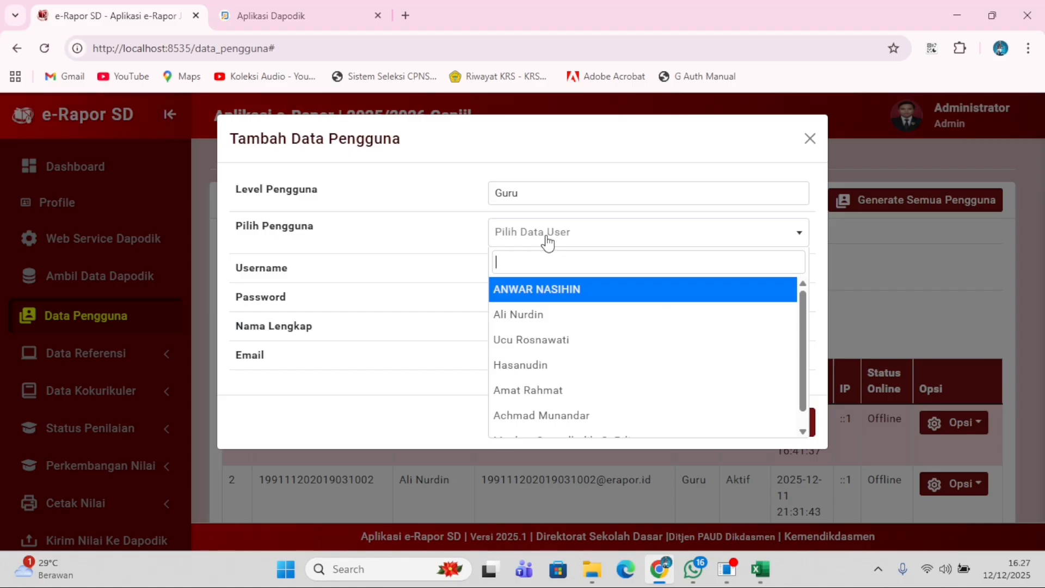
{"action": "left_click", "coordinate": [525, 313]}
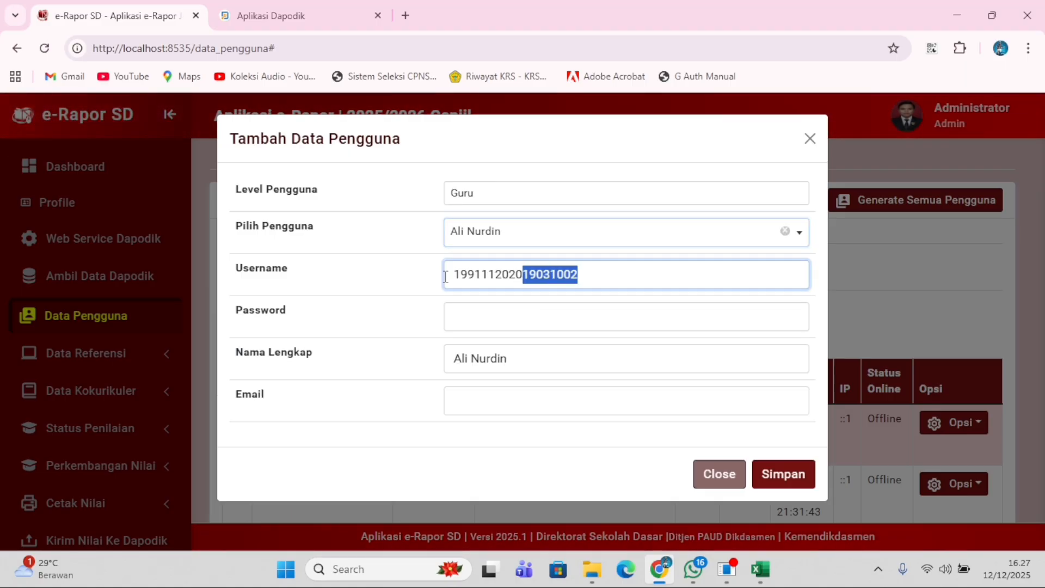
Enter the username, fill the password from a saved suggestion, replace the full name, then close the form.
{"action": "type", "text": "ma"}
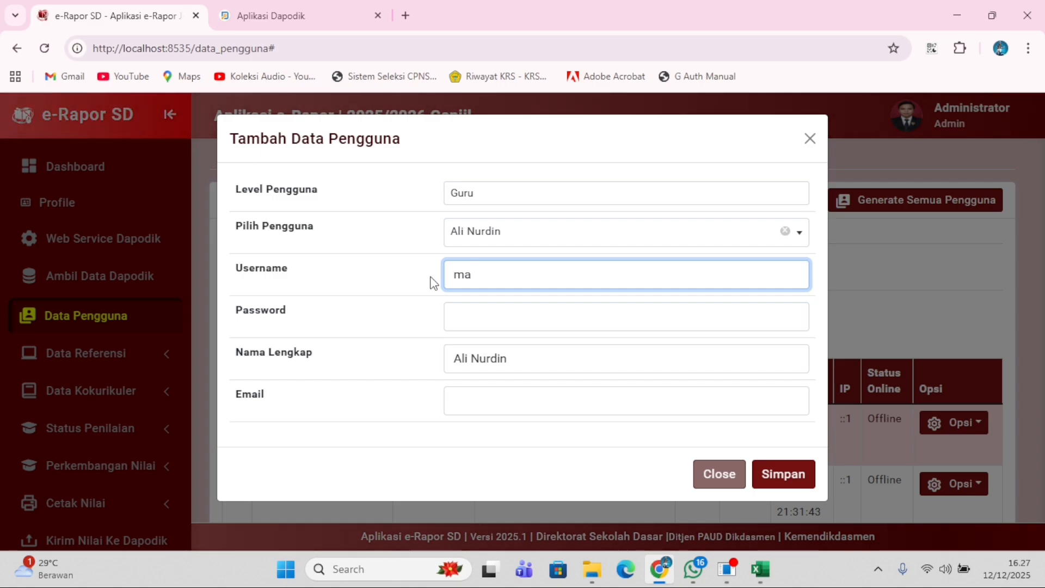
{"action": "key", "text": "BackSpace"}
{"action": "type", "text": "i"}
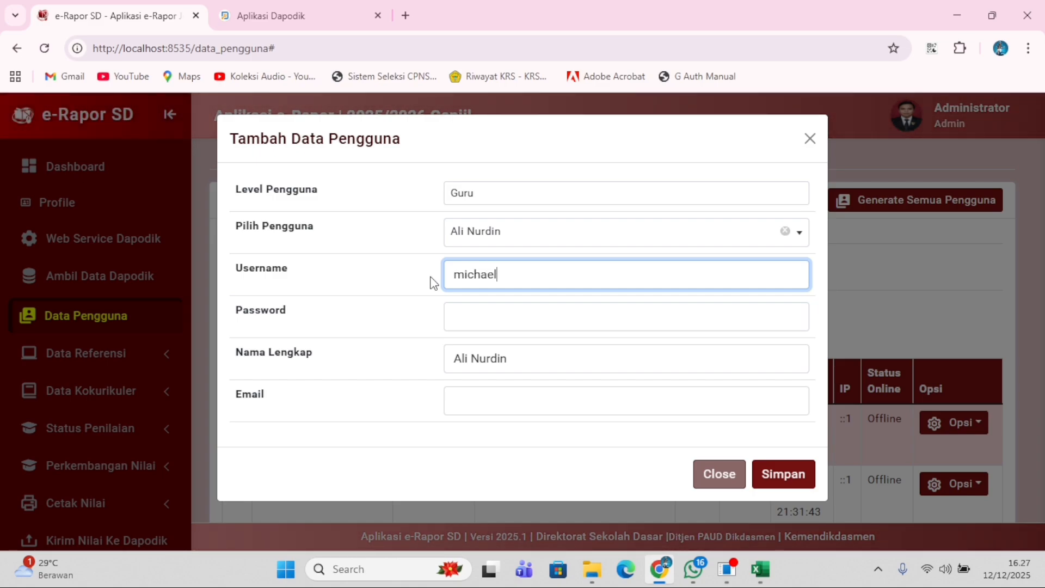
{"action": "type", "text": "chaeljordan"}
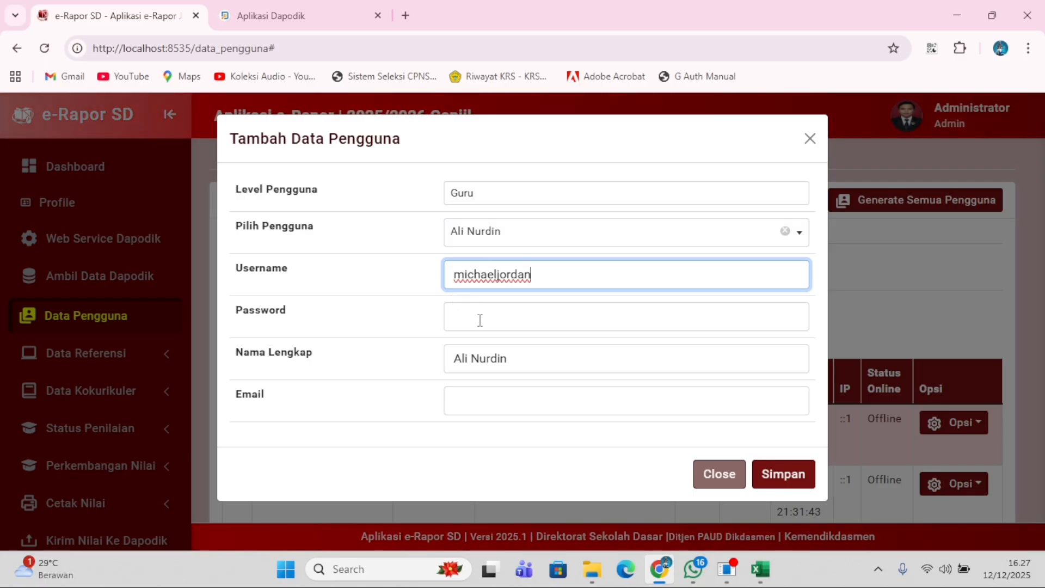
{"action": "left_click", "coordinate": [475, 319]}
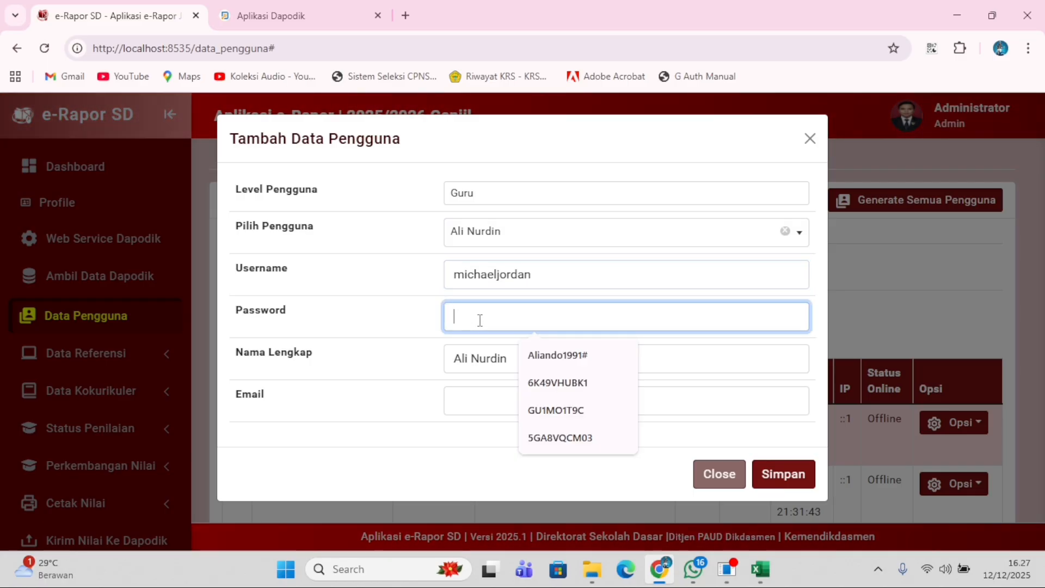
{"action": "left_click", "coordinate": [550, 346]}
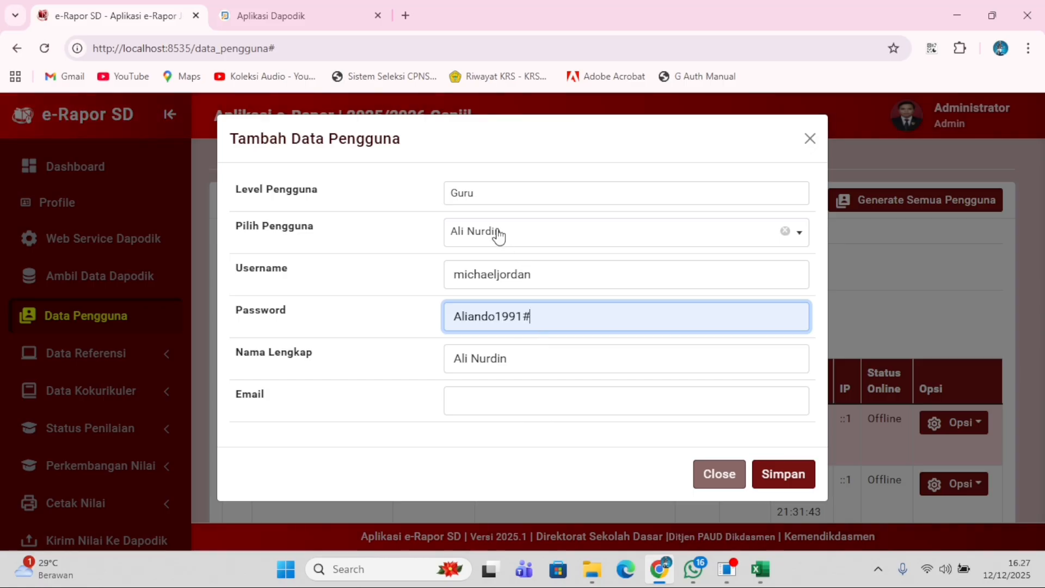
{"action": "triple_click", "coordinate": [542, 356]}
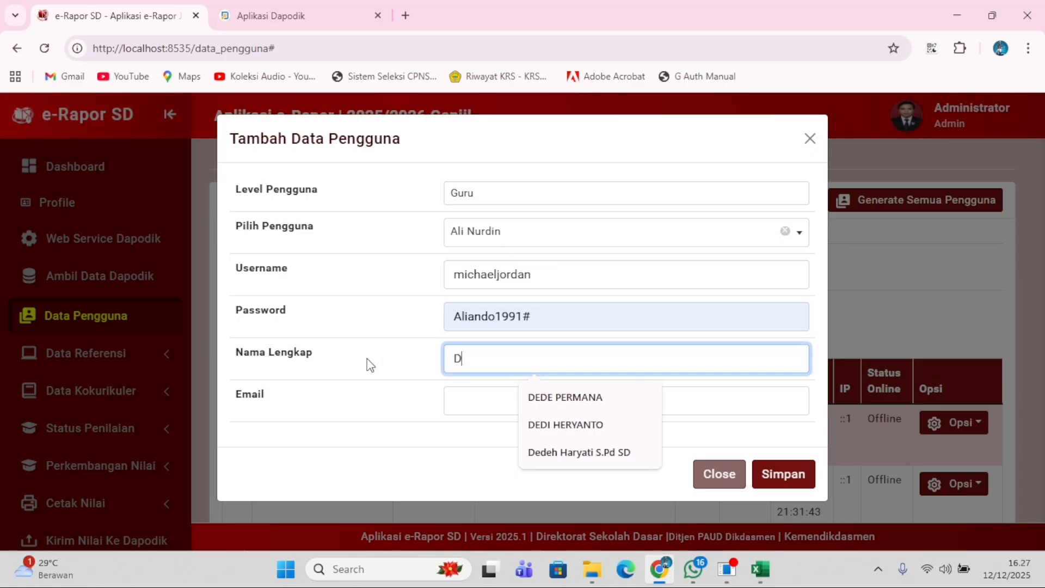
{"action": "left_click", "coordinate": [475, 406]}
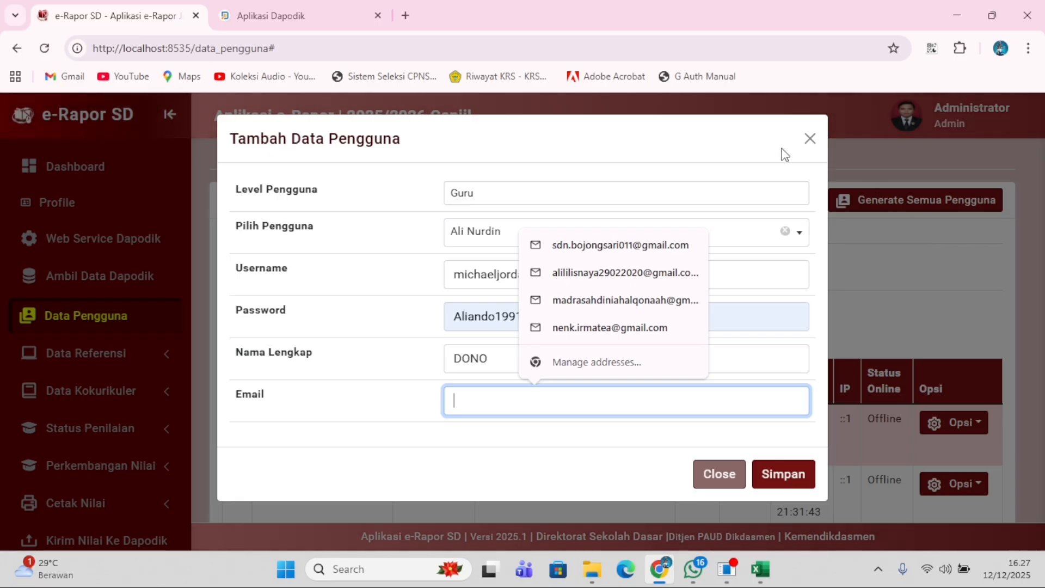
{"action": "left_click", "coordinate": [807, 140]}
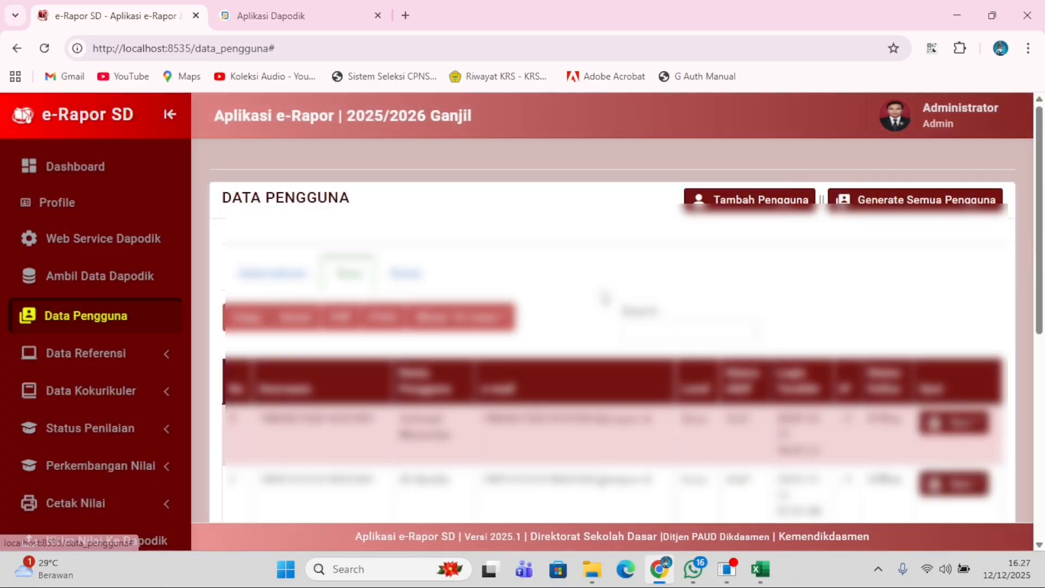
{"action": "scroll", "coordinate": [340, 402], "scroll_direction": "down", "scroll_amount": 3}
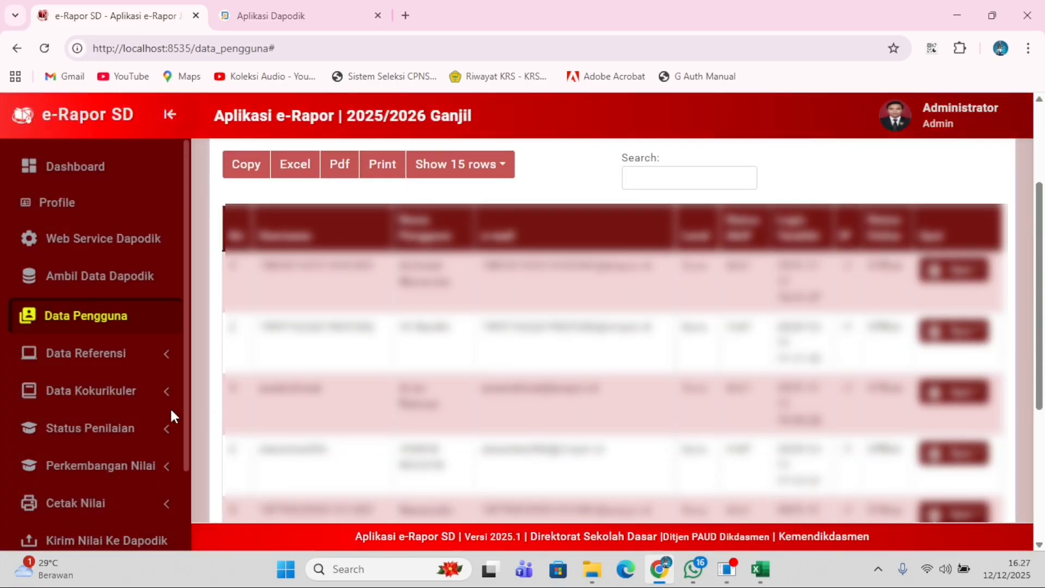
{"action": "scroll", "coordinate": [581, 374], "scroll_direction": "up", "scroll_amount": 2}
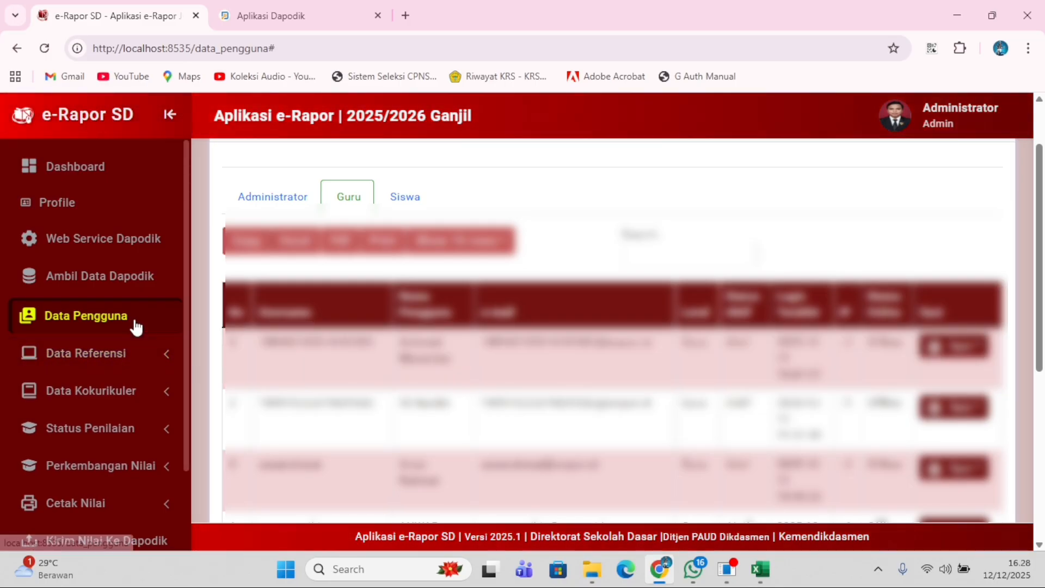
Expand Data Referensi and look over the Data Sekolah school identity page.
{"action": "left_click", "coordinate": [134, 355]}
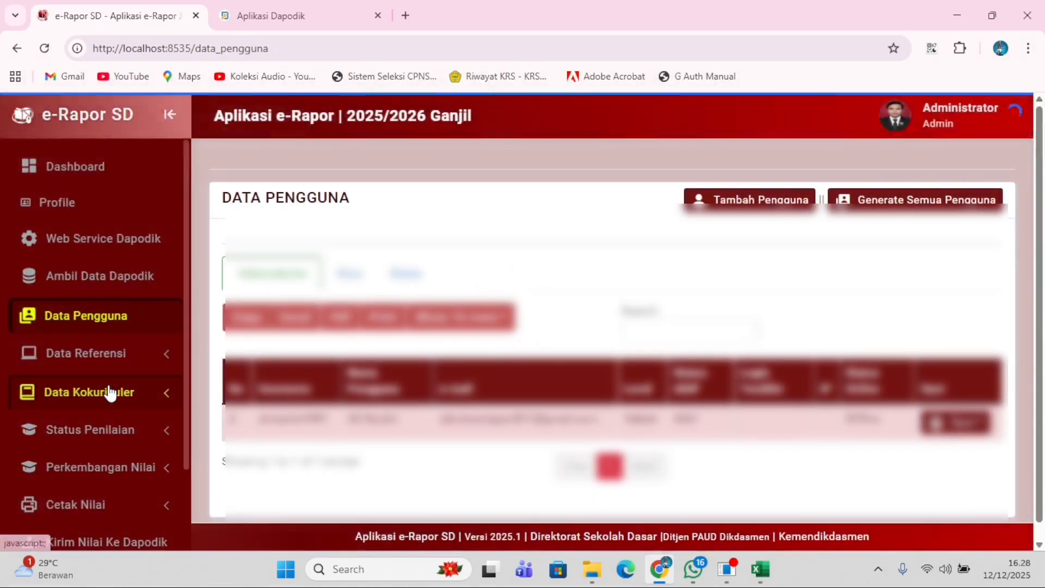
{"action": "left_click", "coordinate": [114, 364]}
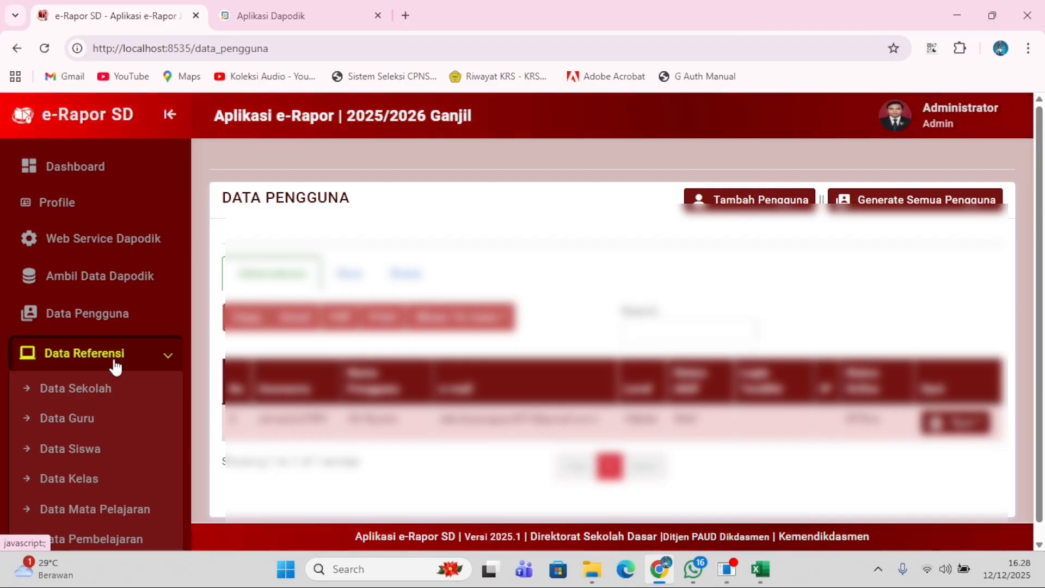
{"action": "left_click", "coordinate": [110, 370]}
{"action": "left_click", "coordinate": [114, 370]}
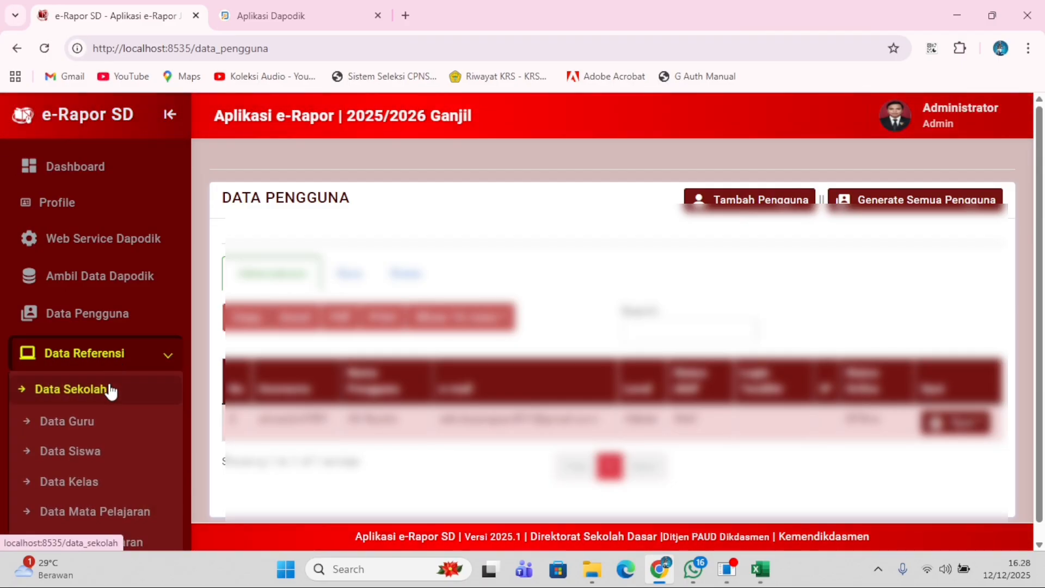
{"action": "left_click", "coordinate": [111, 391]}
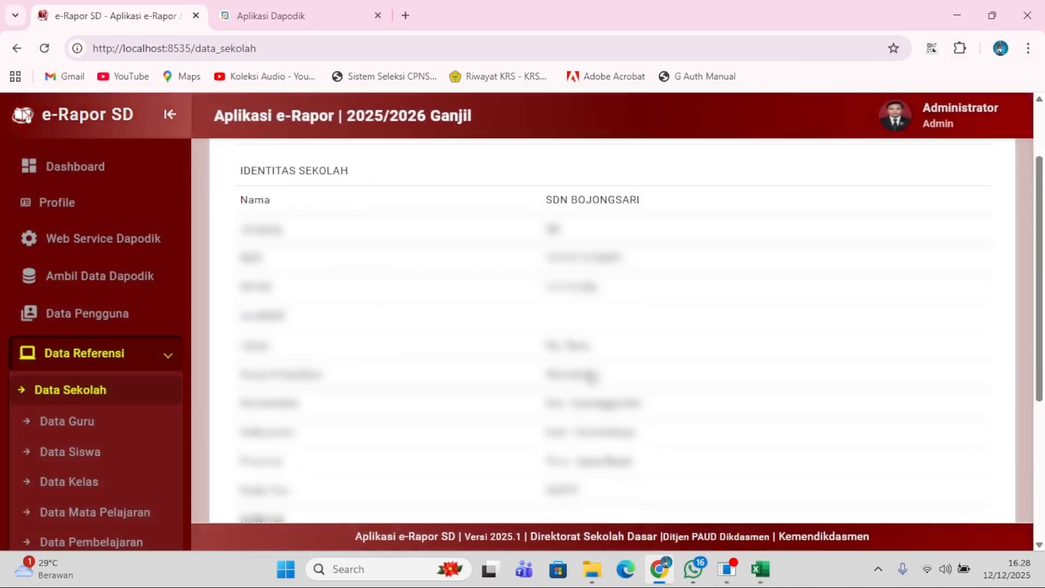
{"action": "scroll", "coordinate": [637, 381], "scroll_direction": "down", "scroll_amount": 4}
{"action": "scroll", "coordinate": [637, 380], "scroll_direction": "down", "scroll_amount": 1}
View Data Guru, then Data Siswa, and bring up the first student's Opsi menu.
{"action": "left_click", "coordinate": [70, 422]}
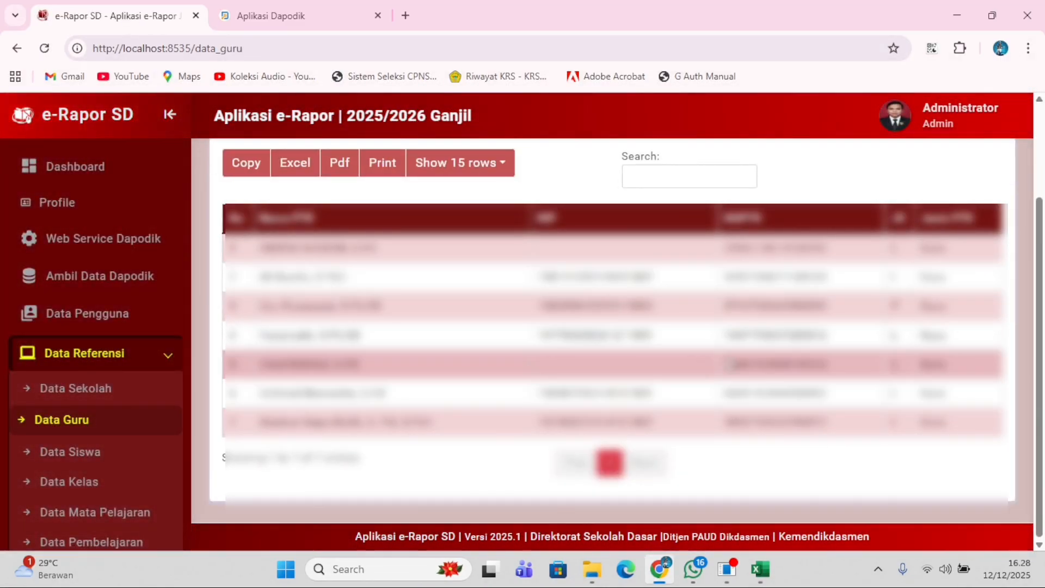
{"action": "left_click", "coordinate": [83, 454]}
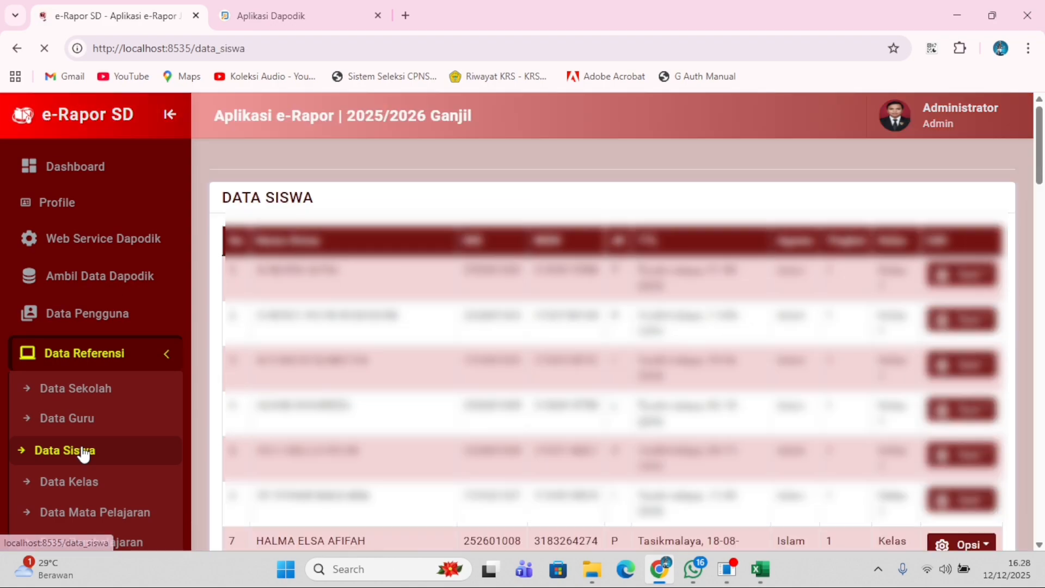
{"action": "scroll", "coordinate": [504, 379], "scroll_direction": "down", "scroll_amount": 5}
{"action": "scroll", "coordinate": [504, 379], "scroll_direction": "up", "scroll_amount": 5}
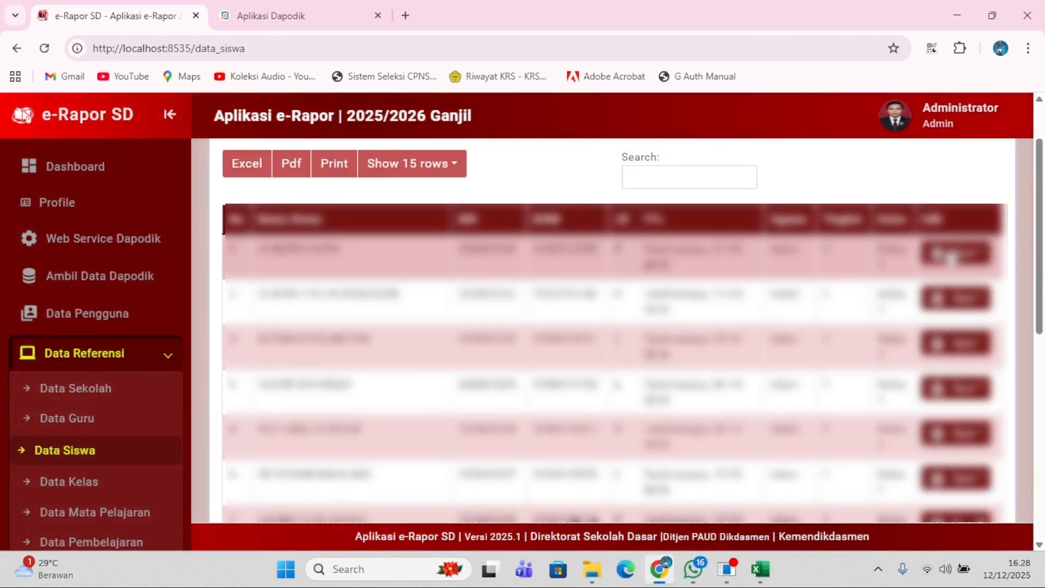
{"action": "left_click", "coordinate": [950, 259]}
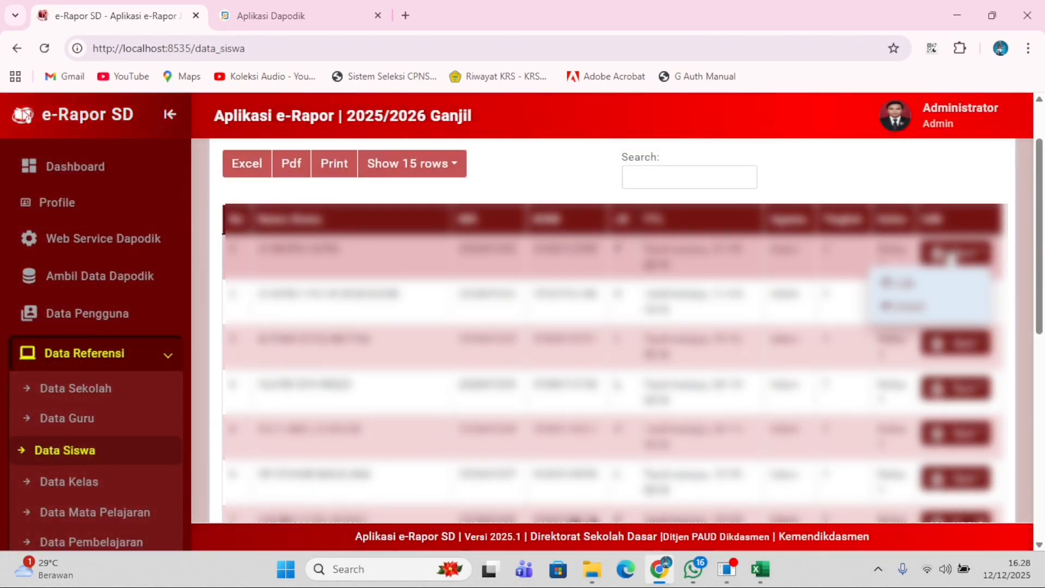
Open the first student's Edit Data Siswa form and scroll down through its fields.
{"action": "left_click", "coordinate": [912, 283]}
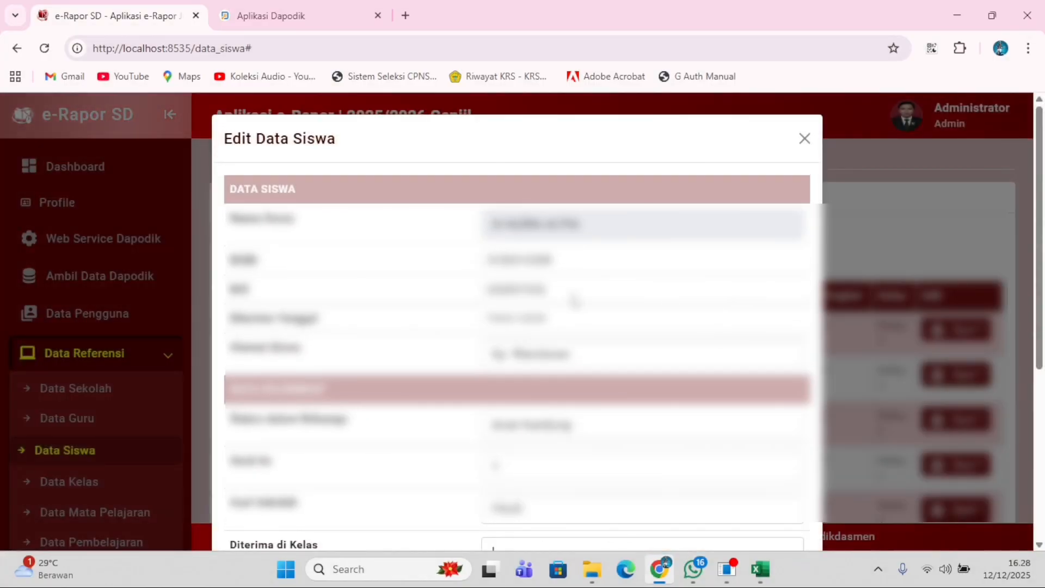
{"action": "scroll", "coordinate": [577, 305], "scroll_direction": "down", "scroll_amount": 5}
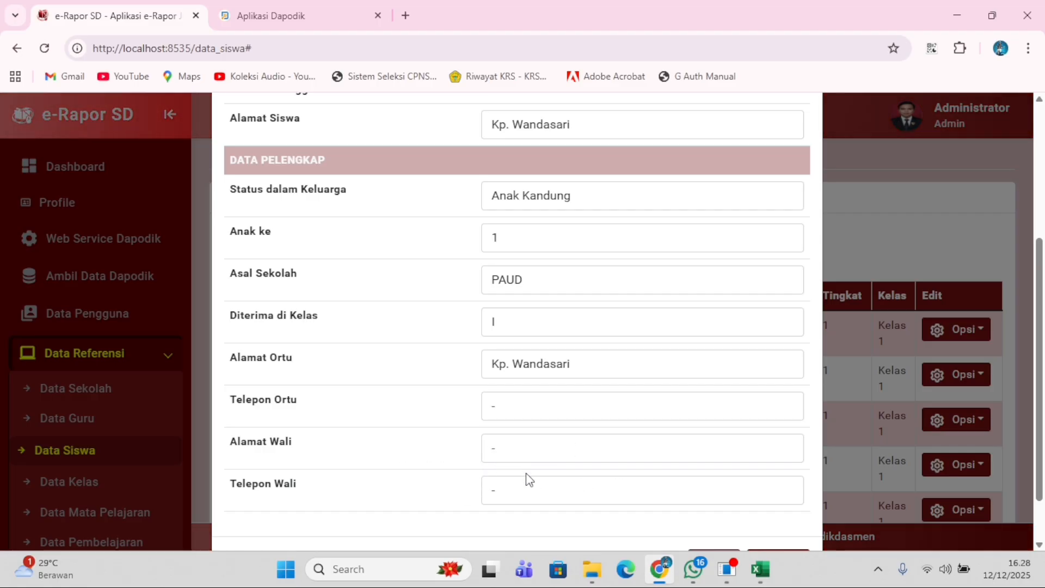
{"action": "scroll", "coordinate": [682, 483], "scroll_direction": "down", "scroll_amount": 2}
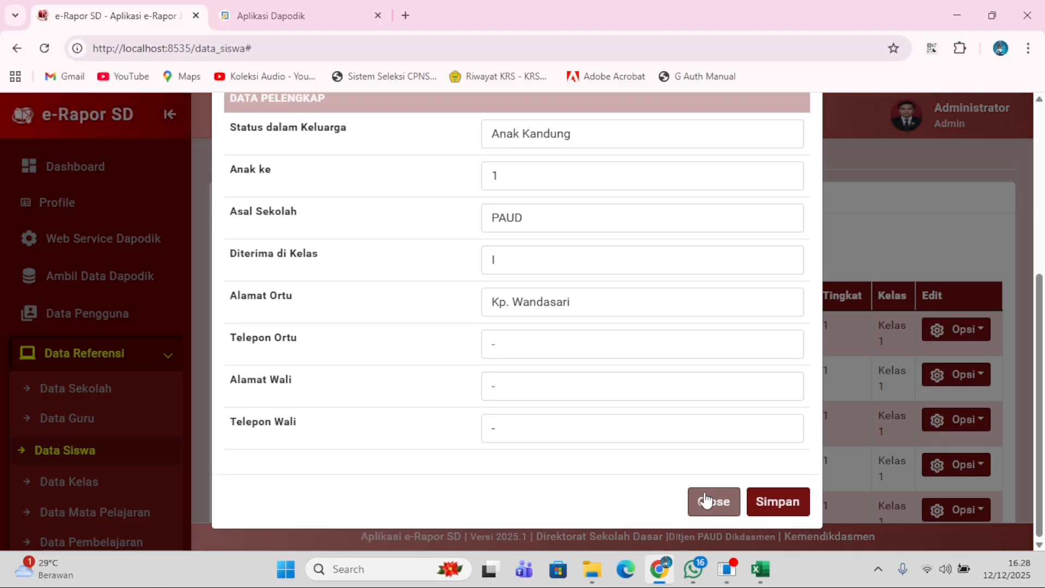
Close the student form unsaved and review the six classes and homeroom teachers in Data Kelas.
{"action": "left_click", "coordinate": [727, 503]}
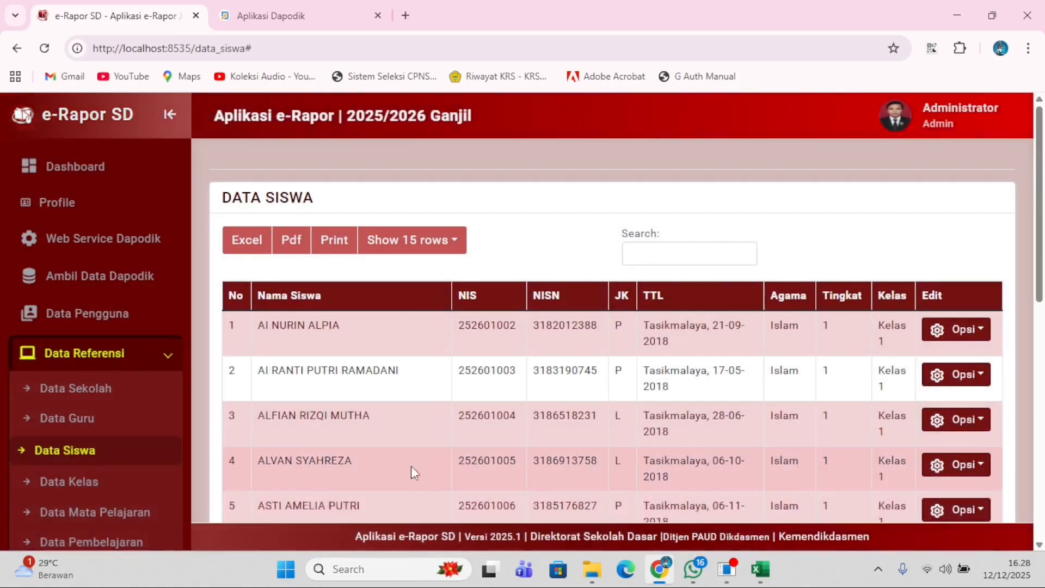
{"action": "scroll", "coordinate": [125, 403], "scroll_direction": "down", "scroll_amount": 3}
{"action": "left_click", "coordinate": [114, 342]}
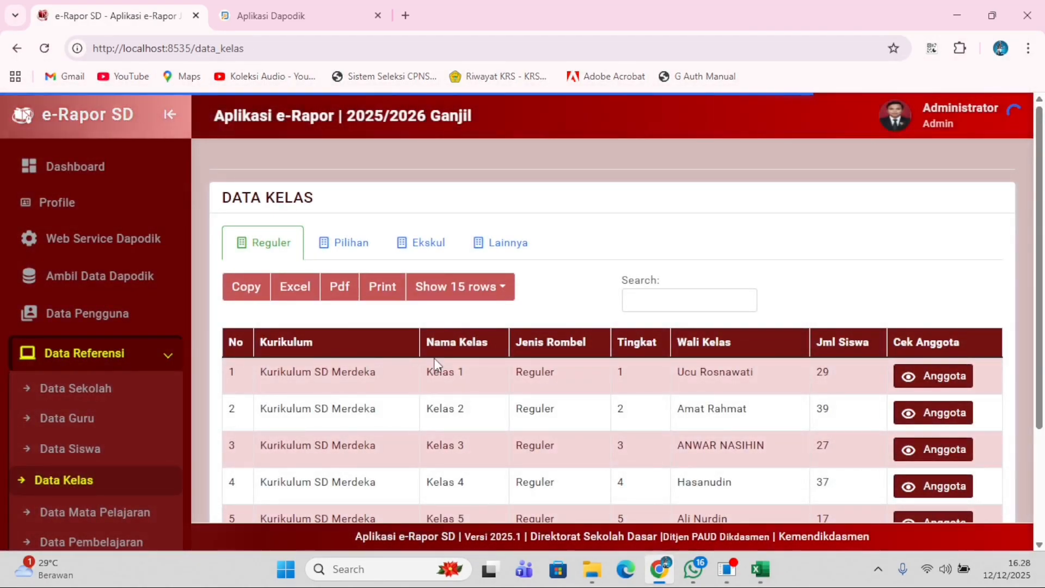
{"action": "scroll", "coordinate": [684, 414], "scroll_direction": "down", "scroll_amount": 3}
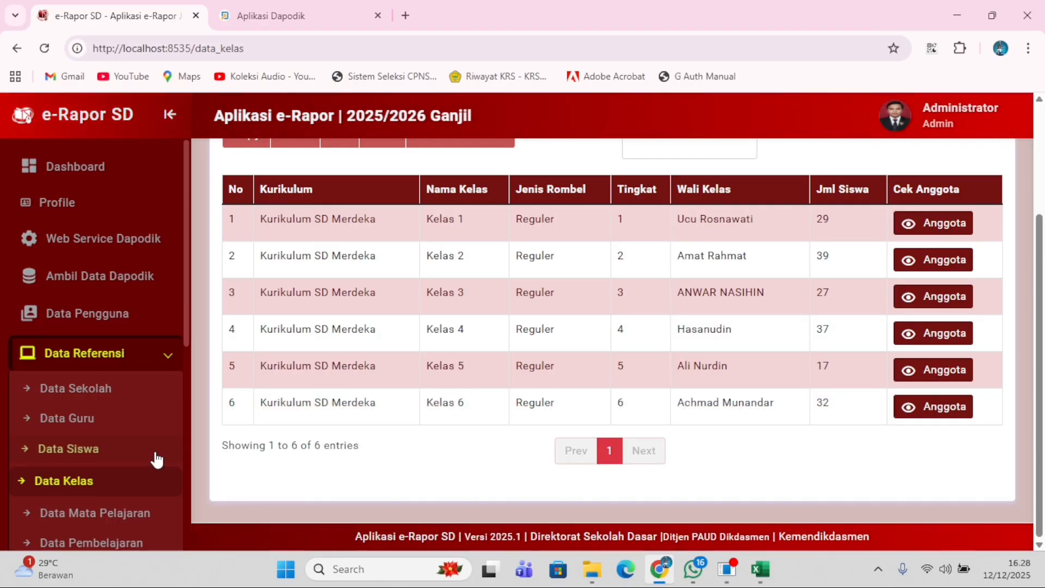
{"action": "scroll", "coordinate": [144, 436], "scroll_direction": "down", "scroll_amount": 2}
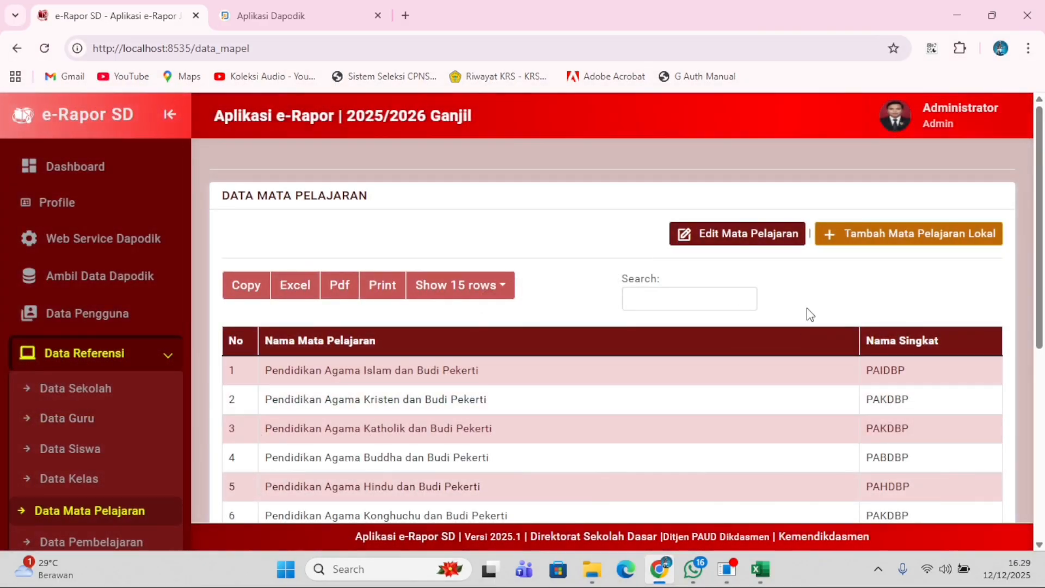
Open Edit Mata Pelajaran and scroll through short names and transcript settings for all 18 subjects.
{"action": "left_click", "coordinate": [745, 235]}
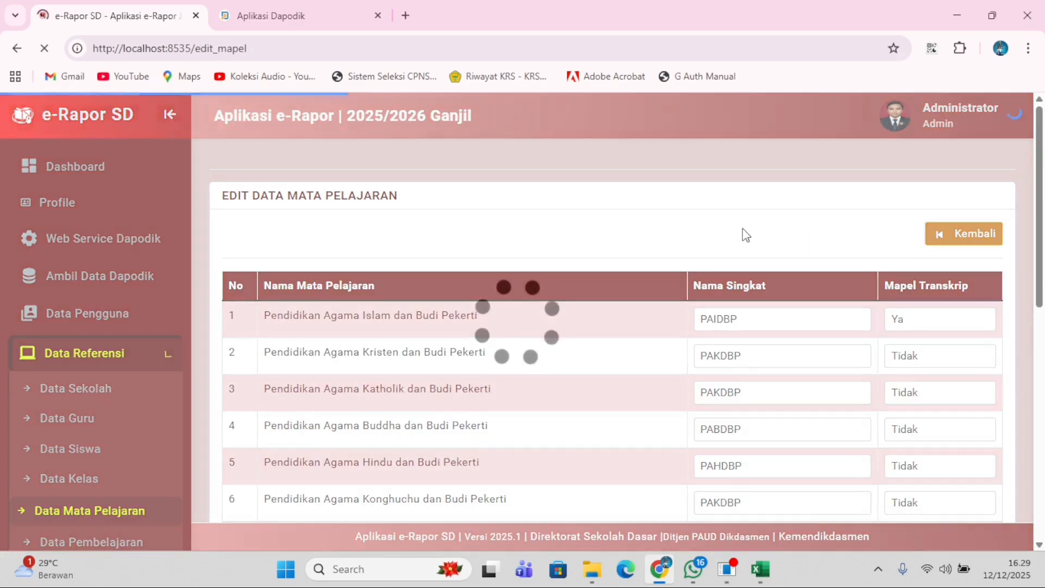
{"action": "scroll", "coordinate": [782, 403], "scroll_direction": "down", "scroll_amount": 2}
{"action": "scroll", "coordinate": [782, 409], "scroll_direction": "down", "scroll_amount": 2}
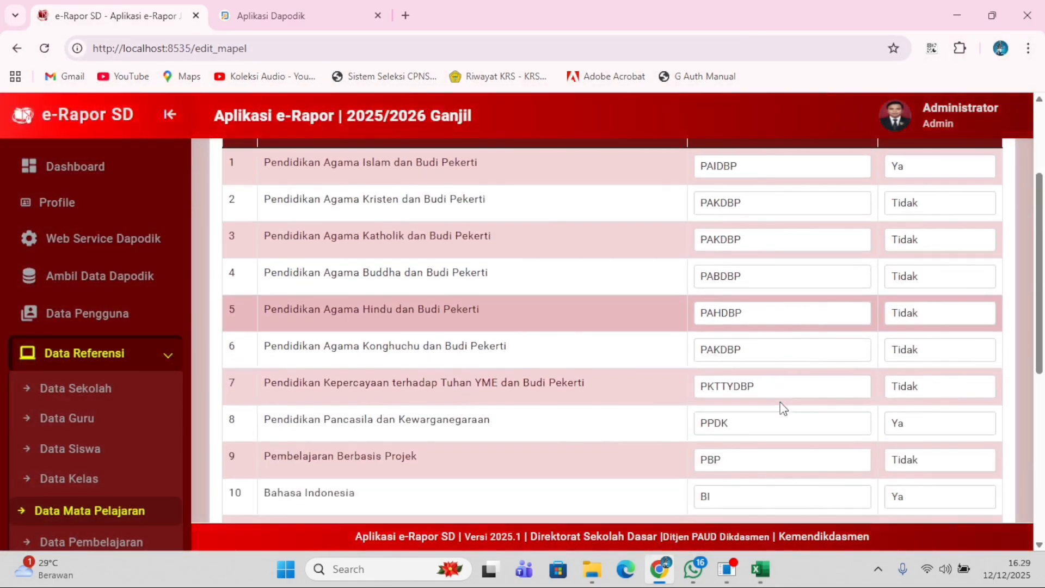
{"action": "scroll", "coordinate": [868, 398], "scroll_direction": "up", "scroll_amount": 2}
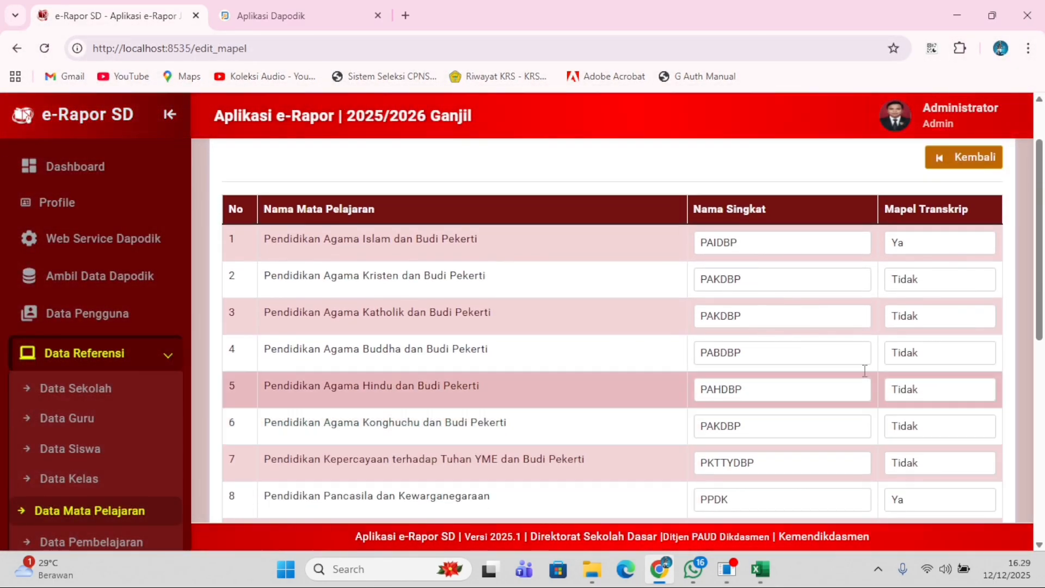
{"action": "scroll", "coordinate": [766, 439], "scroll_direction": "down", "scroll_amount": 4}
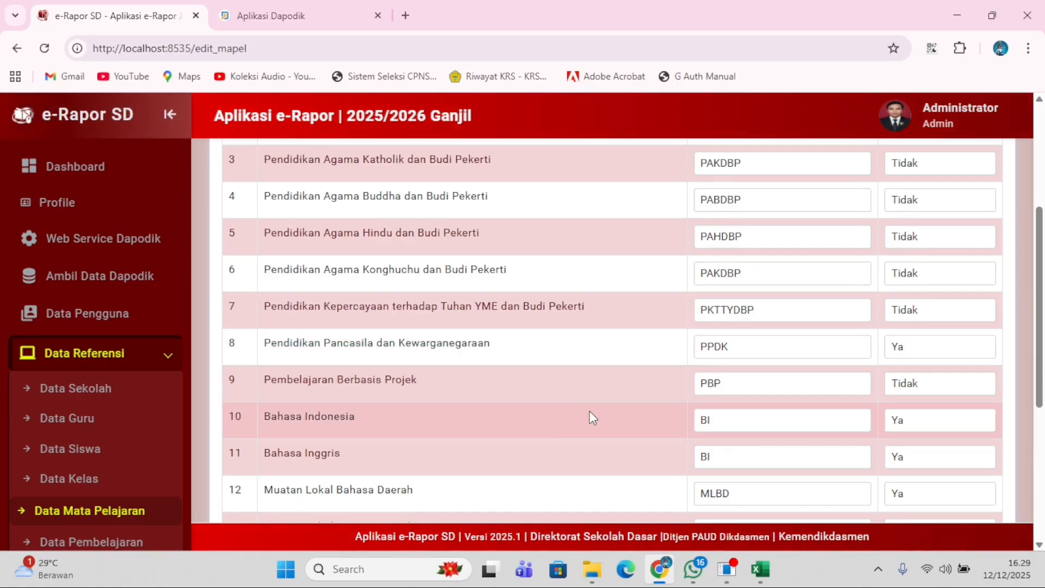
{"action": "scroll", "coordinate": [769, 427], "scroll_direction": "down", "scroll_amount": 2}
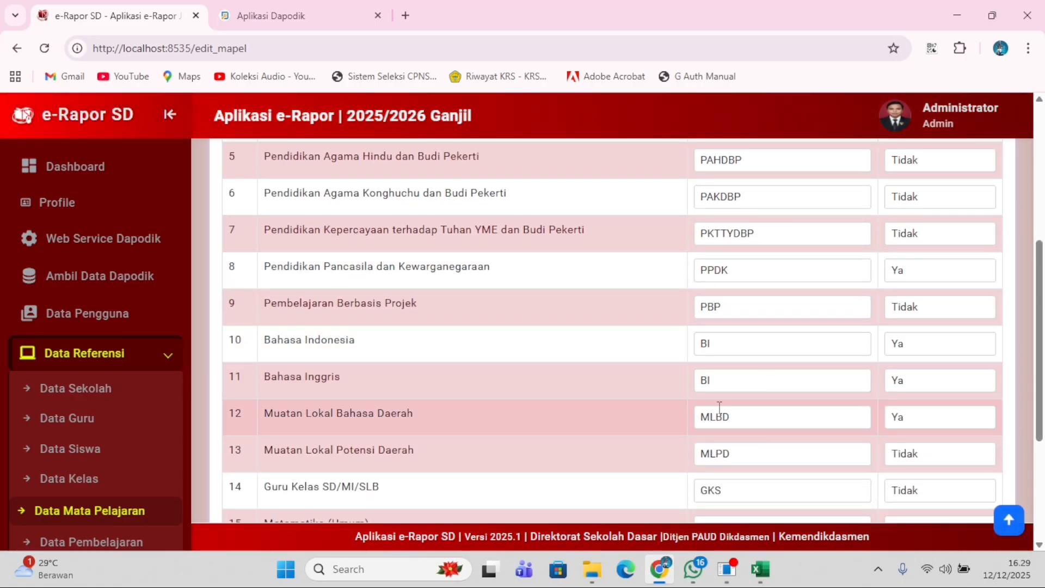
{"action": "scroll", "coordinate": [789, 448], "scroll_direction": "down", "scroll_amount": 4}
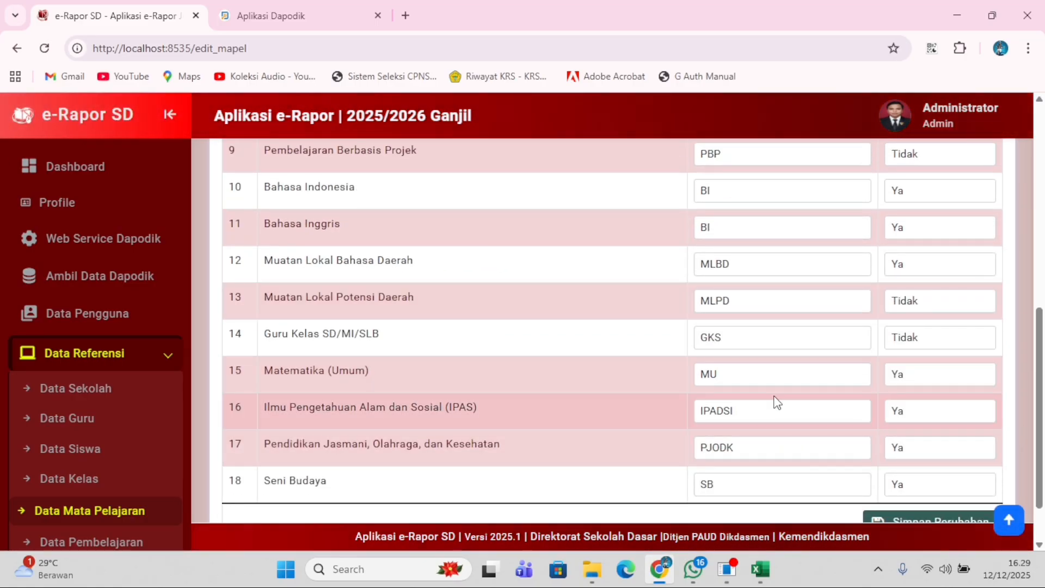
{"action": "scroll", "coordinate": [862, 471], "scroll_direction": "down", "scroll_amount": 2}
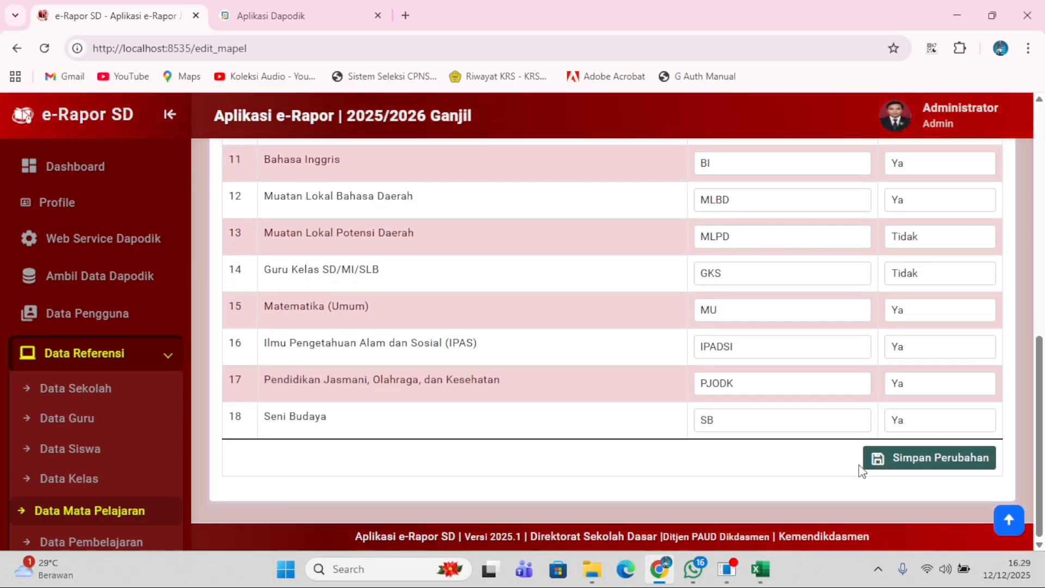
{"action": "scroll", "coordinate": [140, 500], "scroll_direction": "down", "scroll_amount": 2}
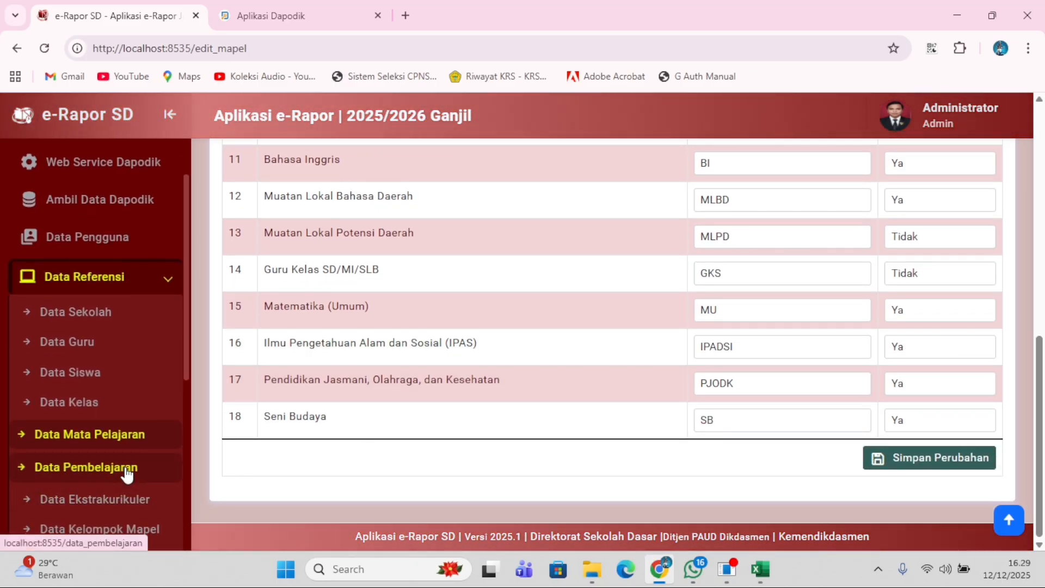
{"action": "left_click", "coordinate": [127, 471]}
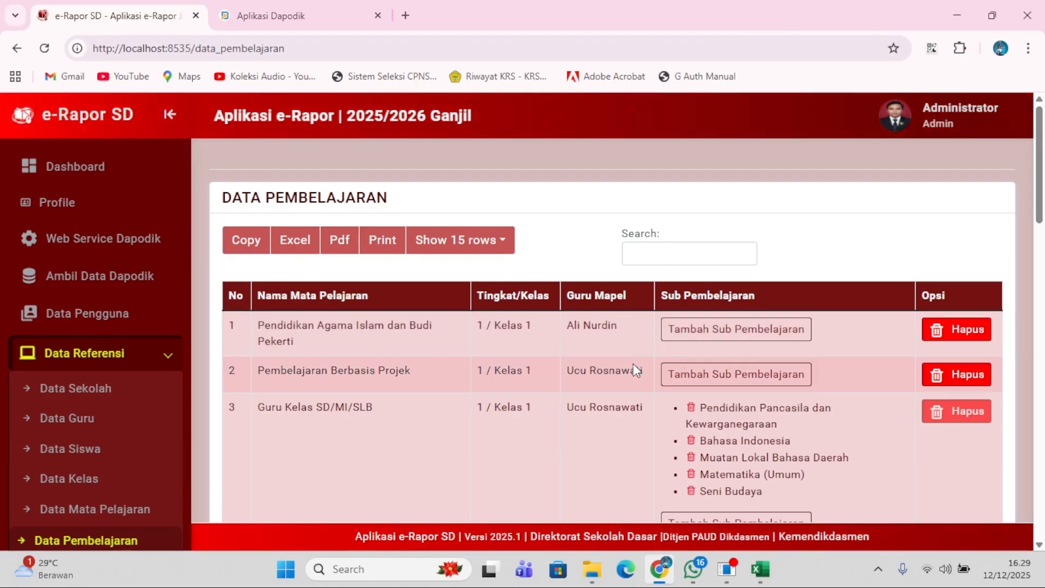
Go to page 2 of Data Pembelajaran, showing entries 16–20 for Kelas 5 and Kelas 6.
{"action": "scroll", "coordinate": [505, 359], "scroll_direction": "down", "scroll_amount": 3}
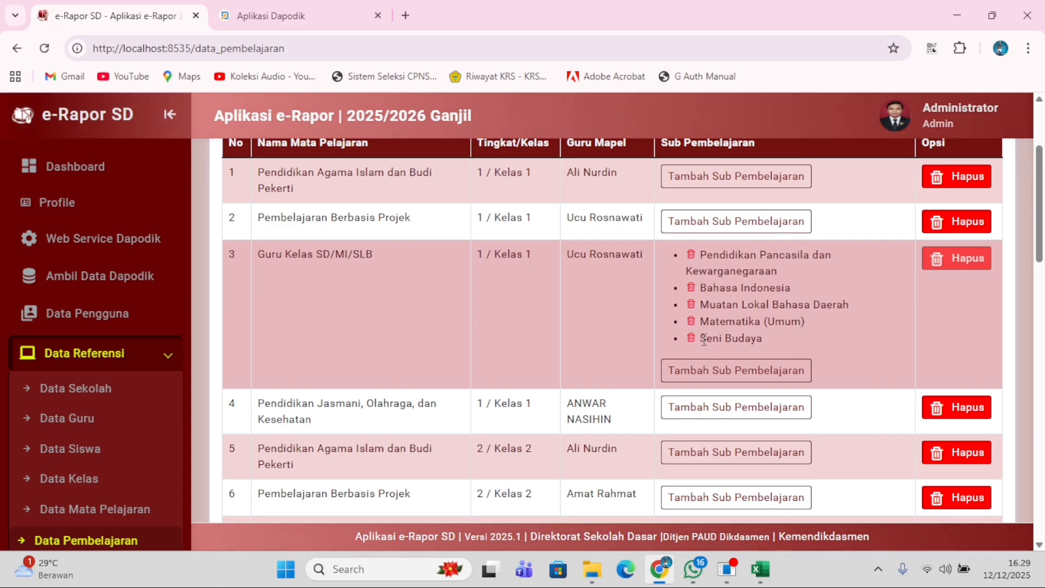
{"action": "scroll", "coordinate": [775, 344], "scroll_direction": "down", "scroll_amount": 4}
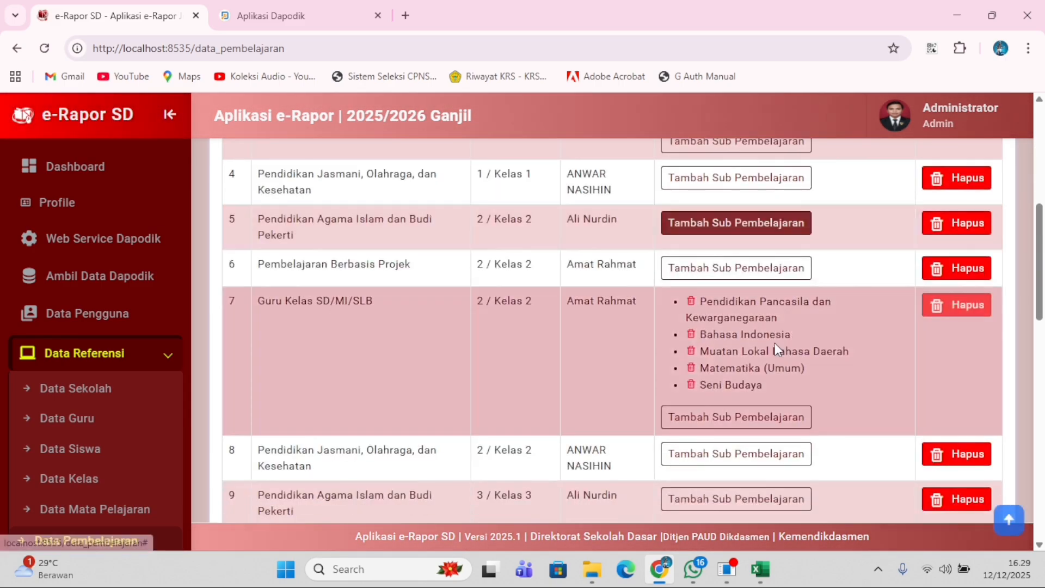
{"action": "scroll", "coordinate": [654, 337], "scroll_direction": "down", "scroll_amount": 3}
{"action": "scroll", "coordinate": [739, 321], "scroll_direction": "down", "scroll_amount": 8}
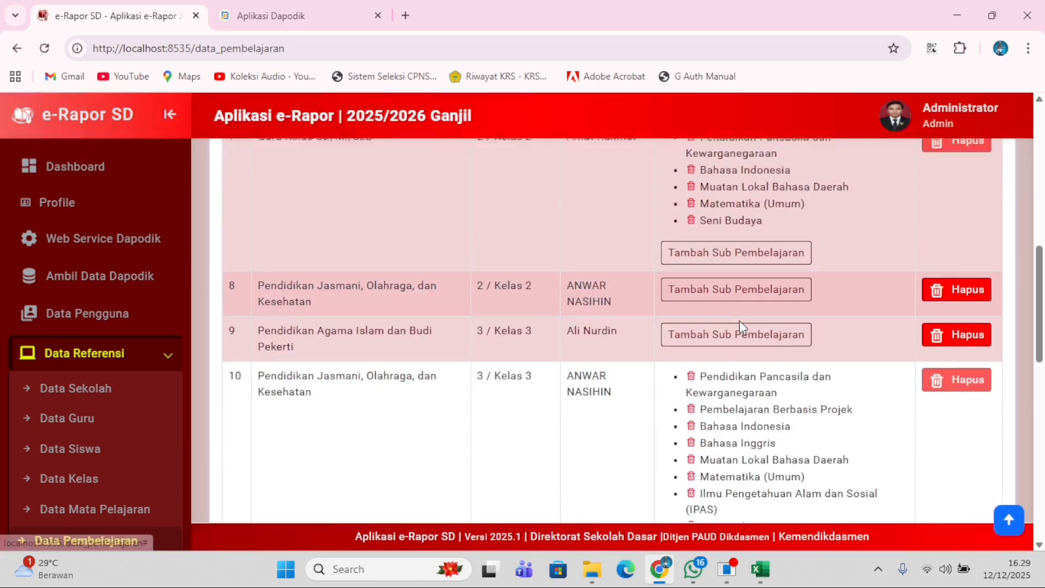
{"action": "scroll", "coordinate": [739, 311], "scroll_direction": "down", "scroll_amount": 4}
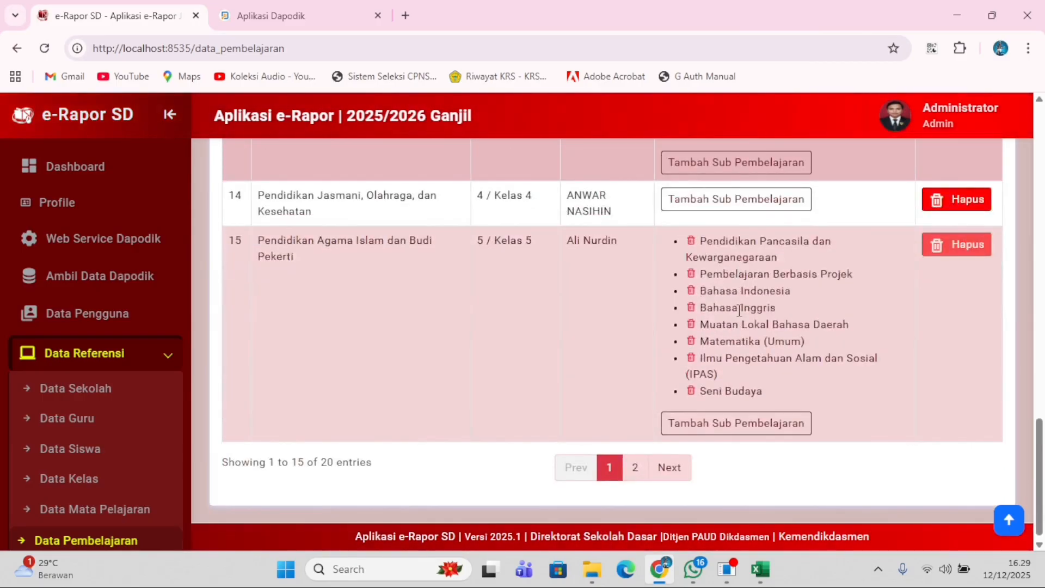
{"action": "left_click", "coordinate": [645, 466]}
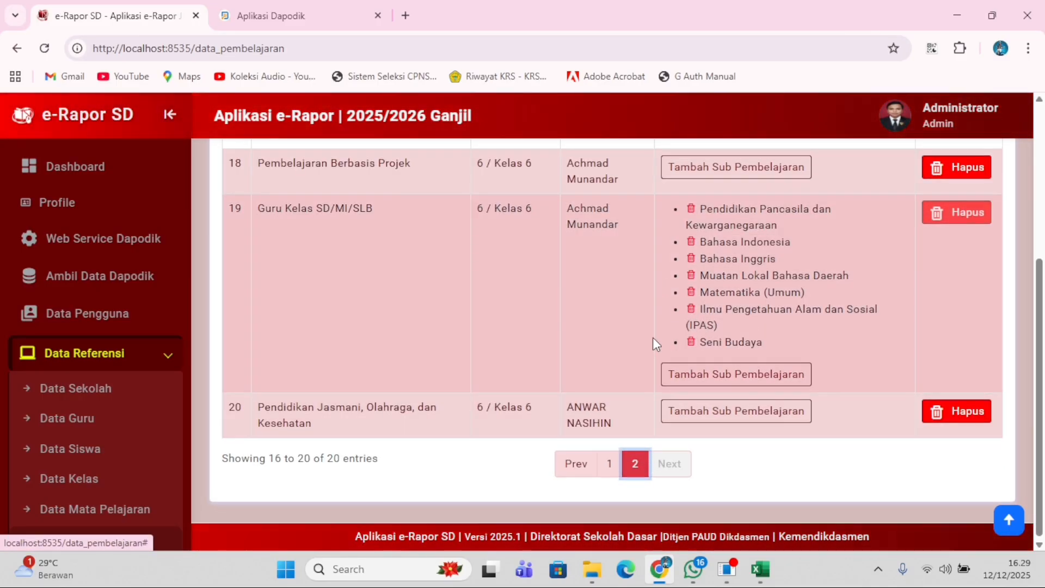
{"action": "scroll", "coordinate": [652, 337], "scroll_direction": "up", "scroll_amount": 1}
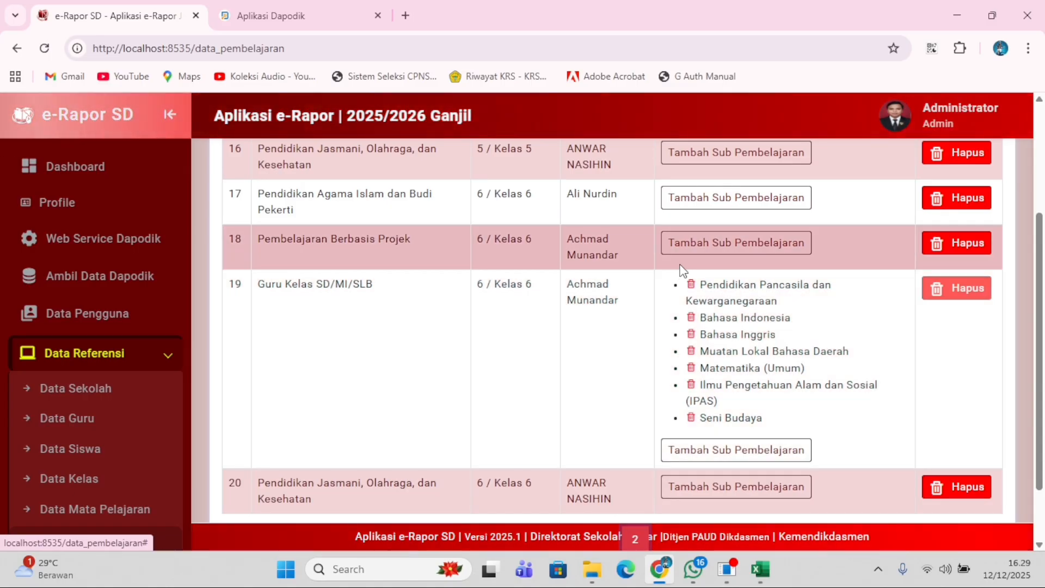
{"action": "scroll", "coordinate": [781, 277], "scroll_direction": "up", "scroll_amount": 1}
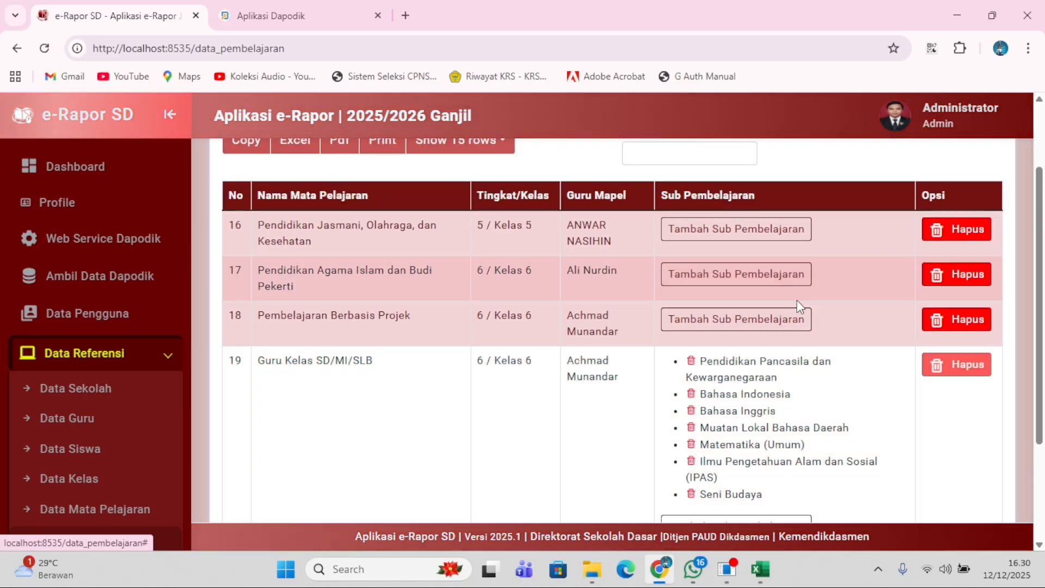
{"action": "scroll", "coordinate": [798, 306], "scroll_direction": "down", "scroll_amount": 2}
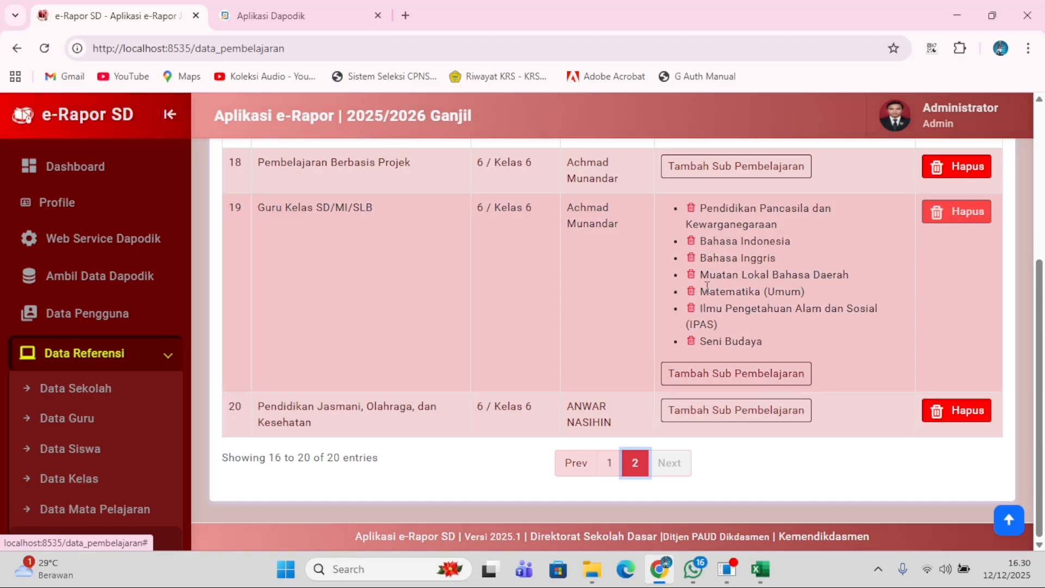
{"action": "scroll", "coordinate": [719, 392], "scroll_direction": "up", "scroll_amount": 3}
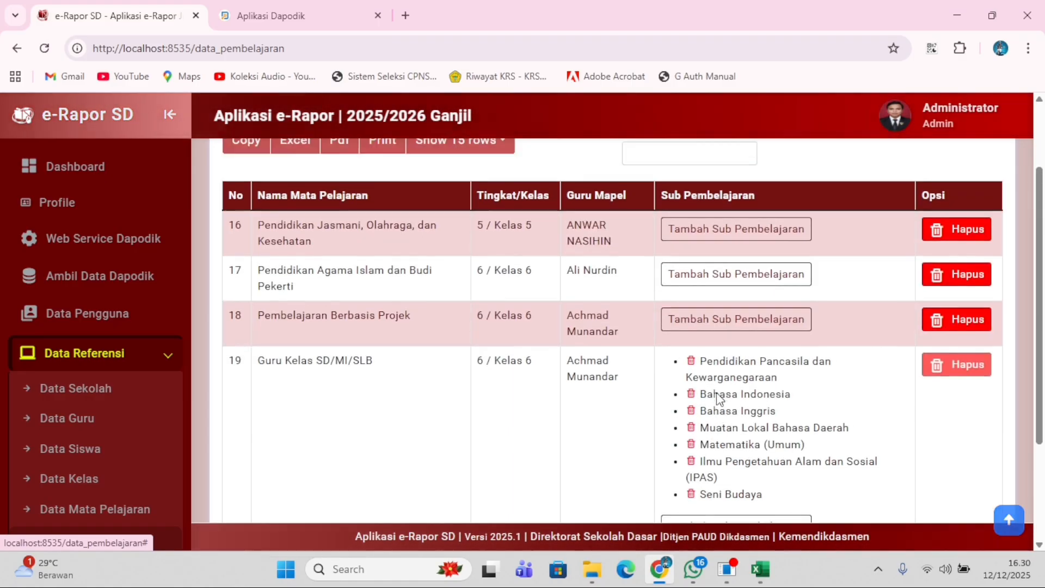
{"action": "scroll", "coordinate": [708, 381], "scroll_direction": "down", "scroll_amount": 3}
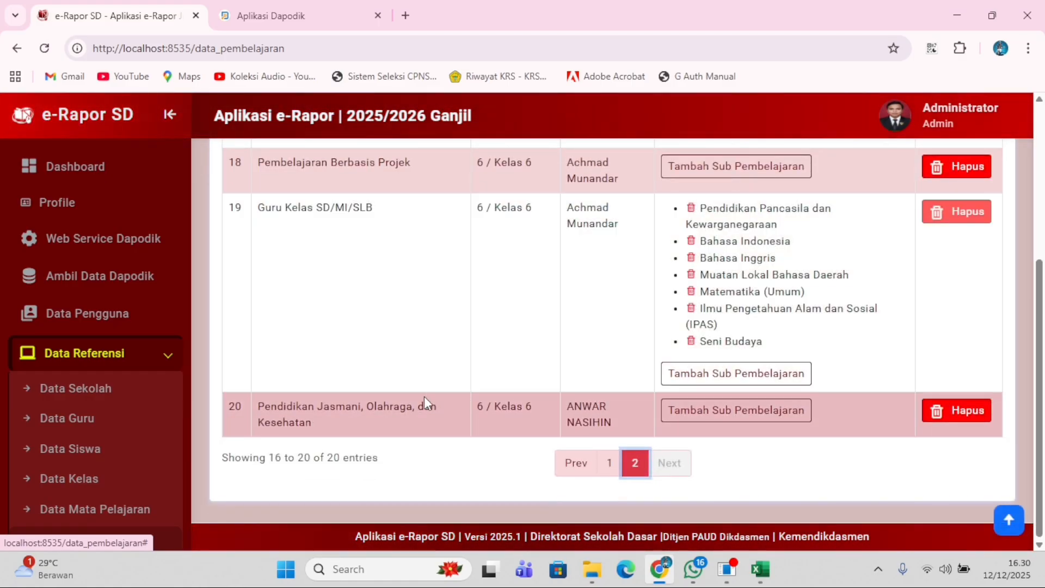
{"action": "scroll", "coordinate": [104, 414], "scroll_direction": "down", "scroll_amount": 4}
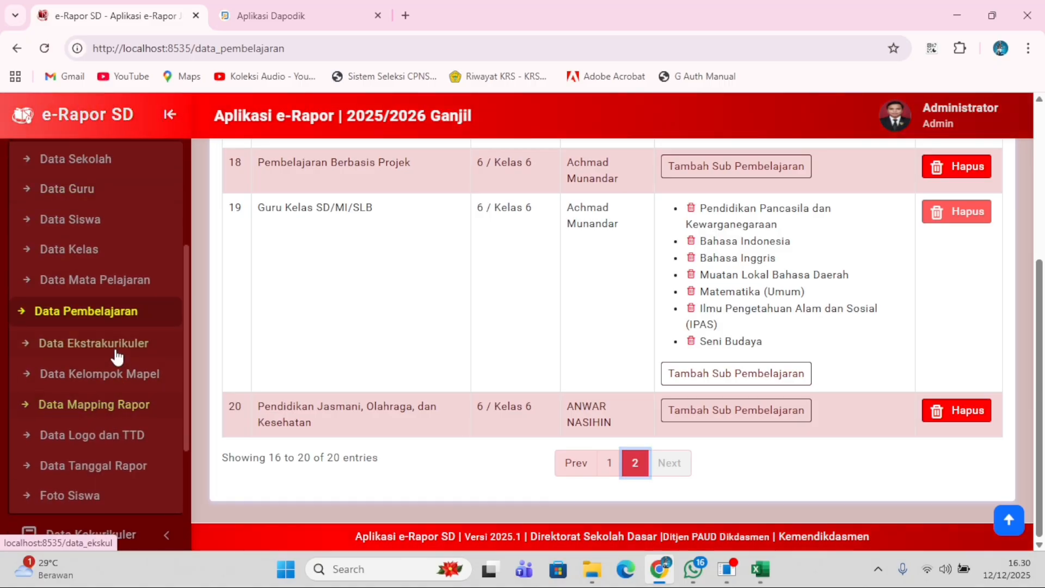
Open Data Ekstrakurikuler and scroll through the Pramuka 1 to Pramuka 6 groups.
{"action": "left_click", "coordinate": [118, 343]}
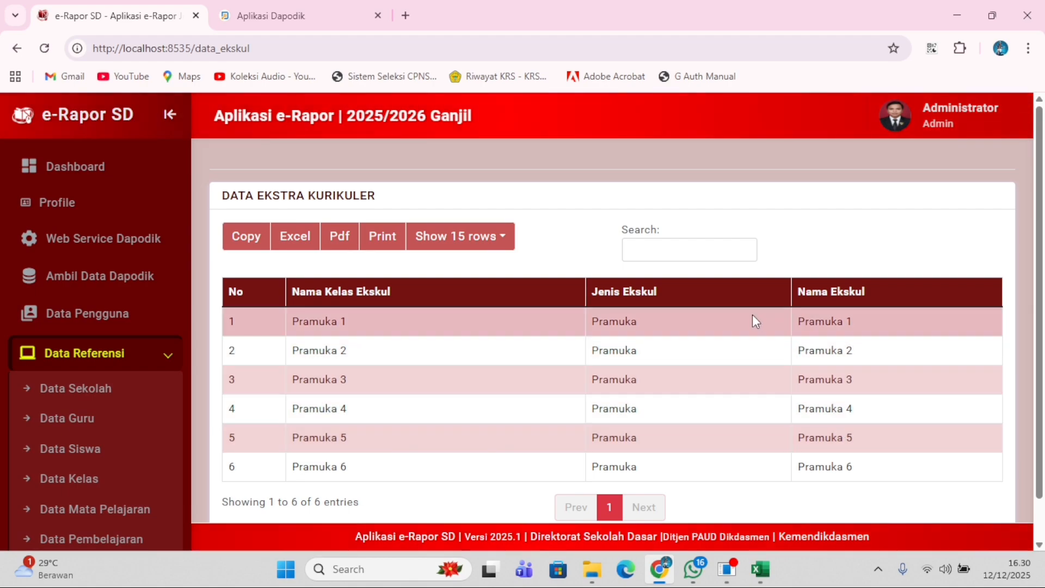
{"action": "scroll", "coordinate": [174, 390], "scroll_direction": "down", "scroll_amount": 3}
{"action": "scroll", "coordinate": [166, 382], "scroll_direction": "down", "scroll_amount": 1}
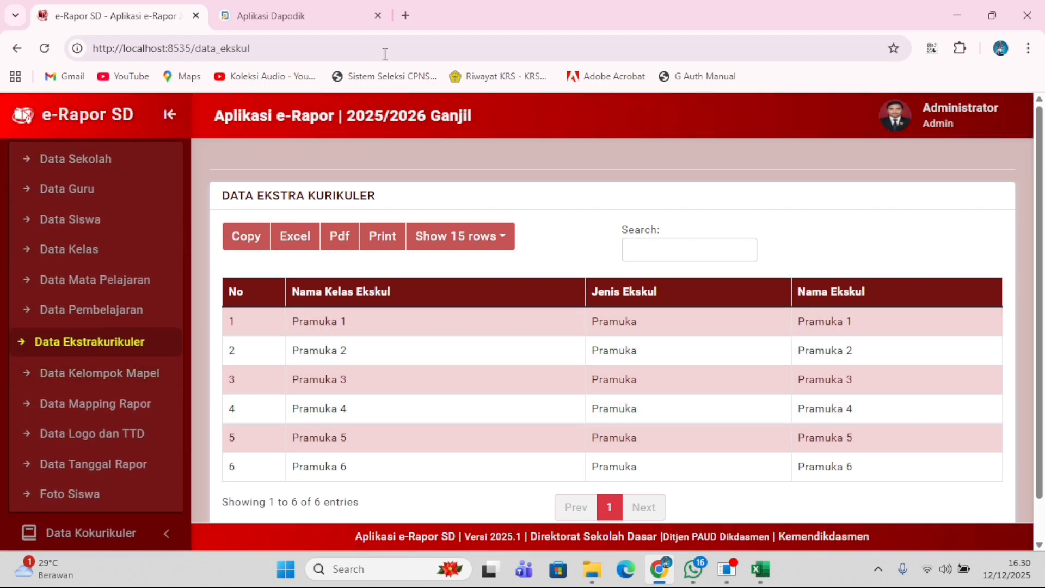
In Dapodik, dismiss the Web Service settings and view the school's Ekstrakurikuler records under Sekolah.
{"action": "left_click", "coordinate": [299, 16]}
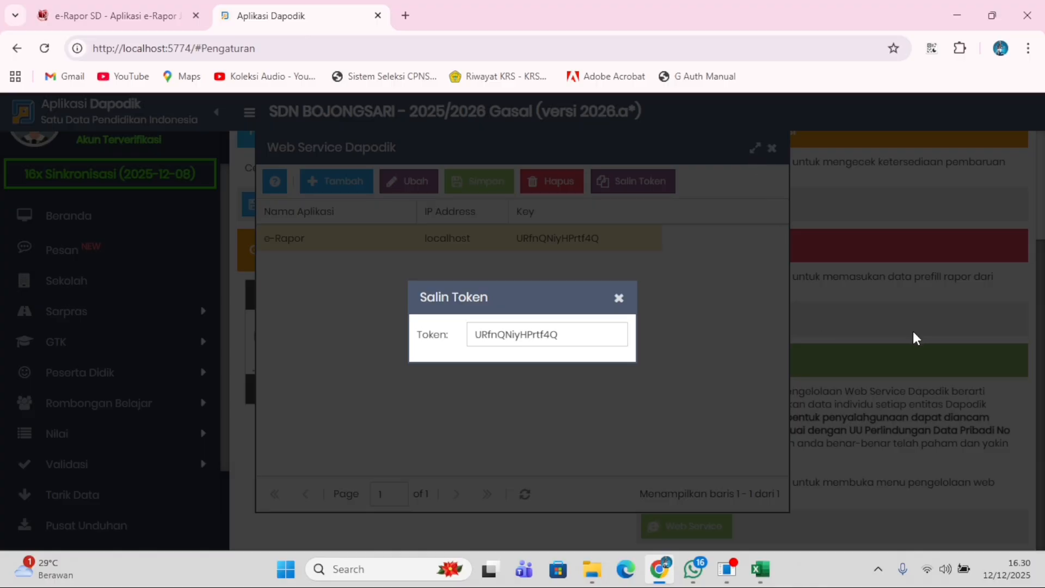
{"action": "left_click", "coordinate": [620, 299]}
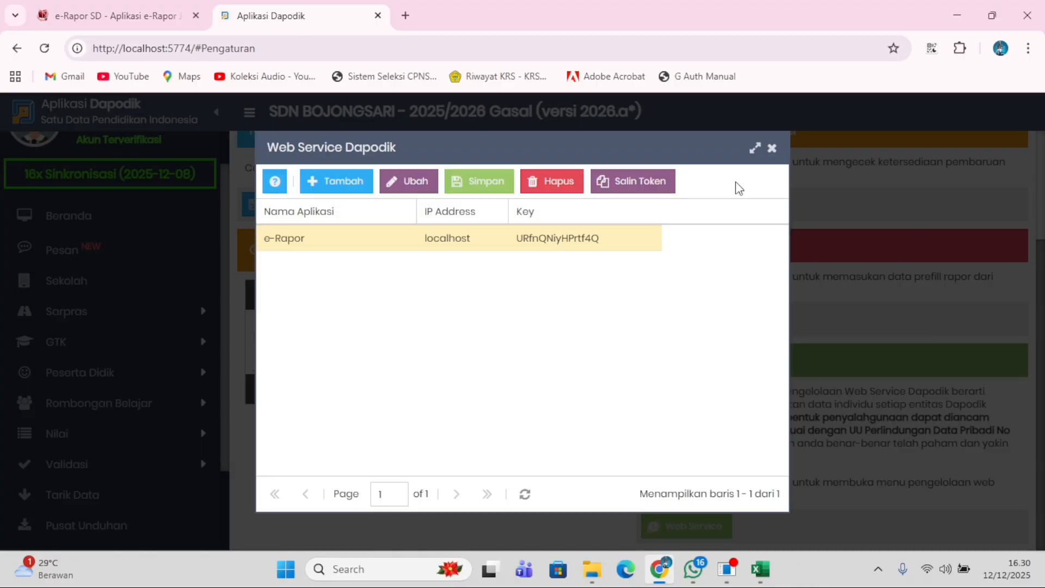
{"action": "left_click", "coordinate": [772, 149]}
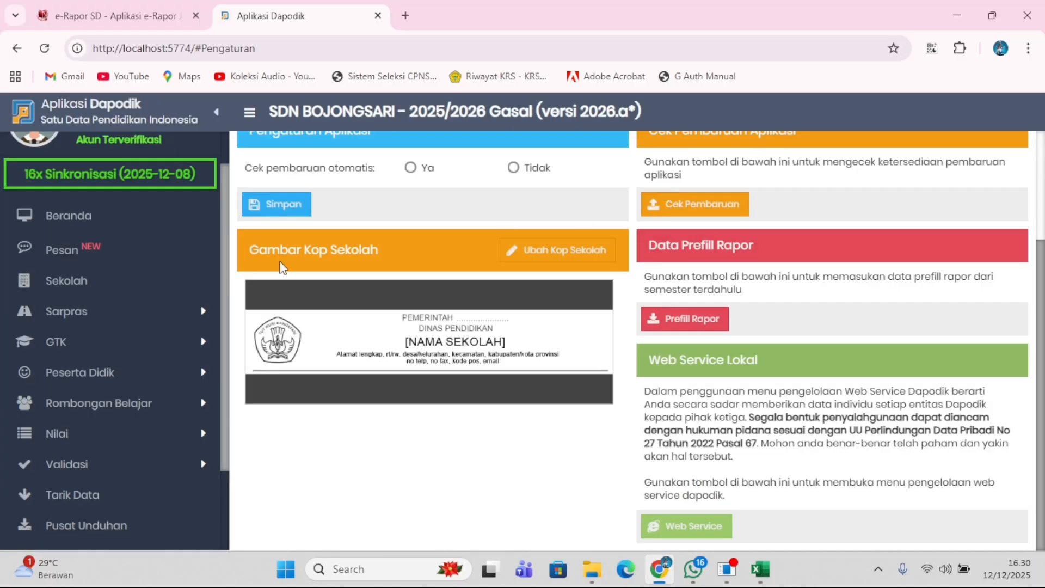
{"action": "left_click", "coordinate": [98, 290]}
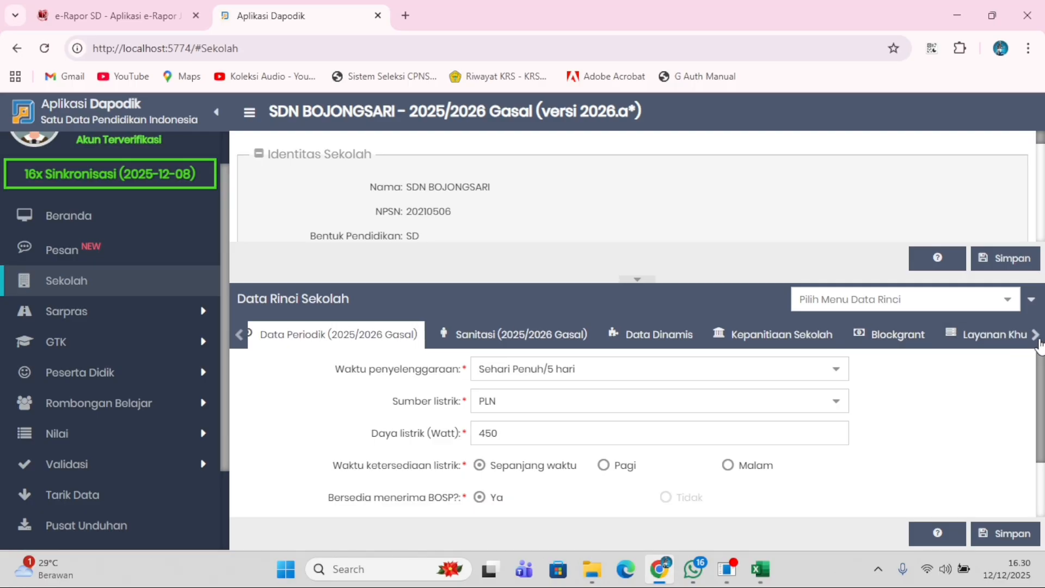
{"action": "left_click", "coordinate": [1039, 340]}
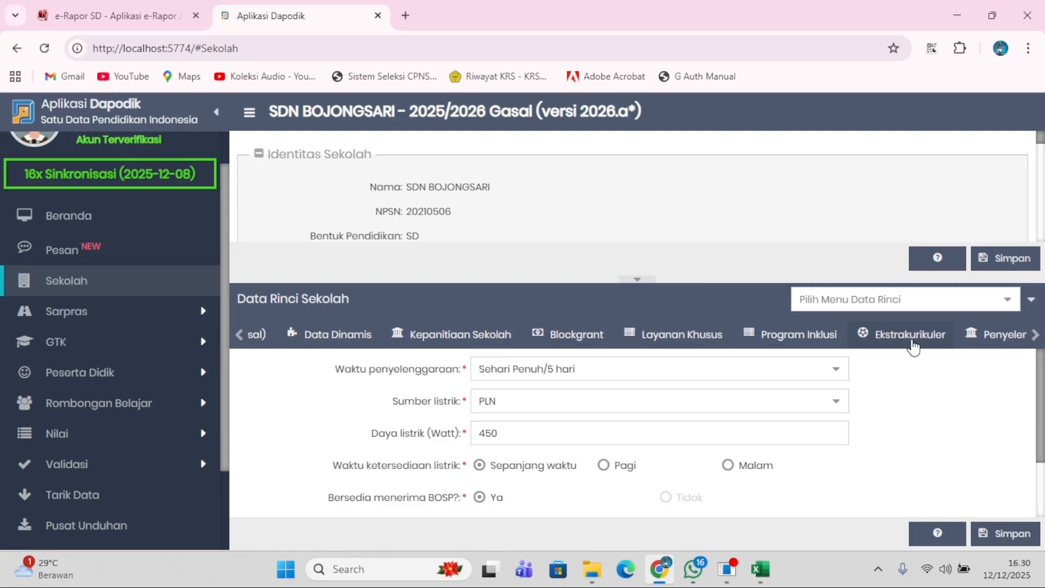
{"action": "left_click", "coordinate": [914, 348]}
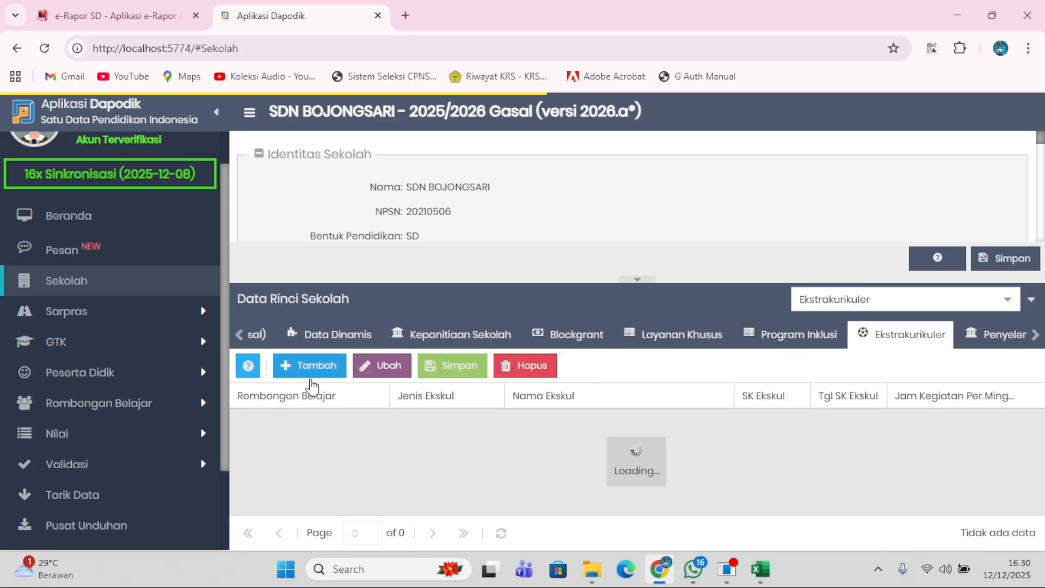
Open Rombongan Belajar > Ekskul and review Pramuka 1–6 with advisers and Gedung Perpustakaan venue.
{"action": "left_click", "coordinate": [165, 405]}
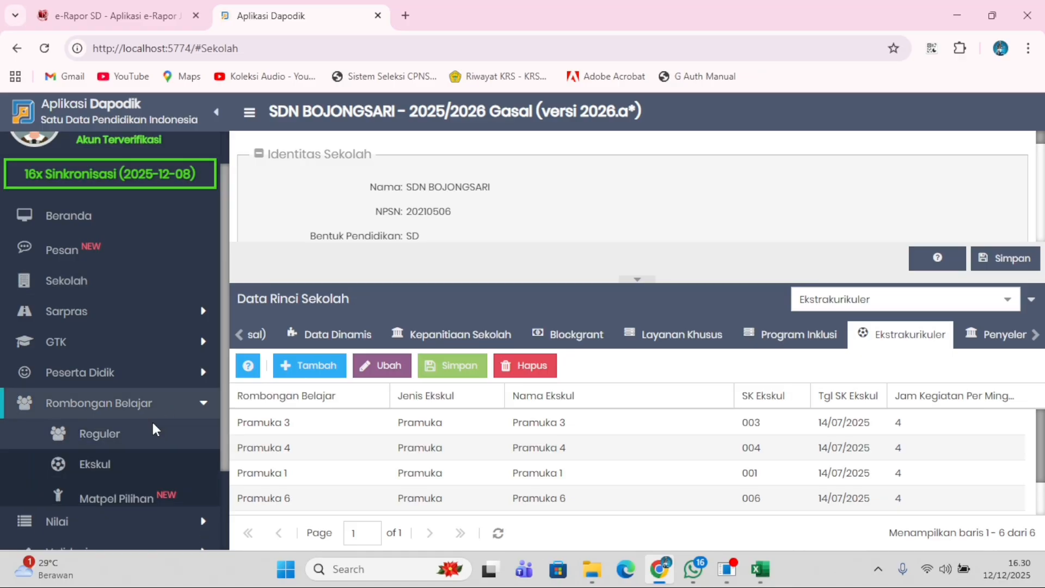
{"action": "left_click", "coordinate": [146, 462]}
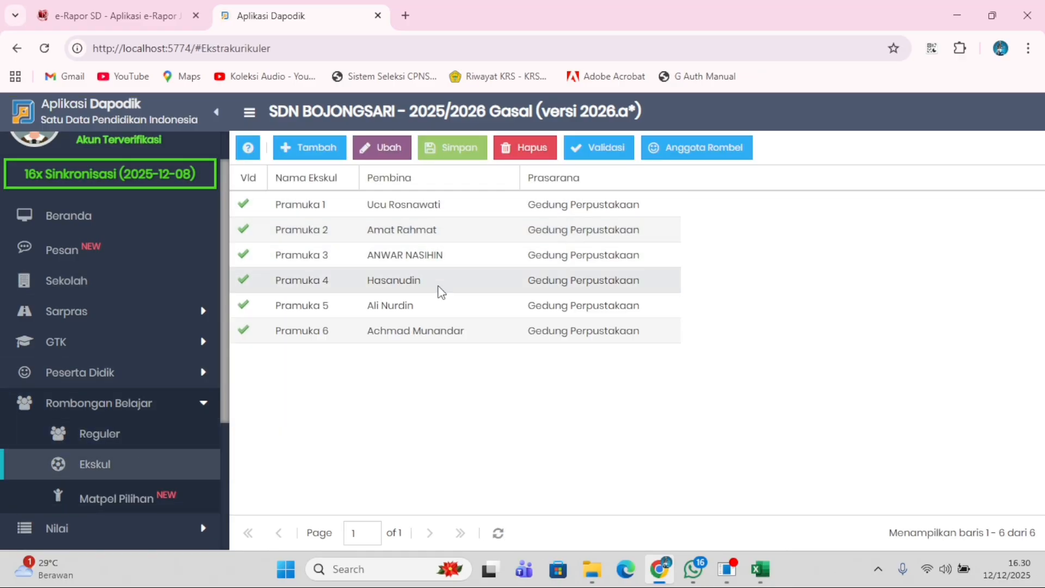
{"action": "scroll", "coordinate": [187, 393], "scroll_direction": "down", "scroll_amount": 1}
{"action": "scroll", "coordinate": [188, 394], "scroll_direction": "down", "scroll_amount": 3}
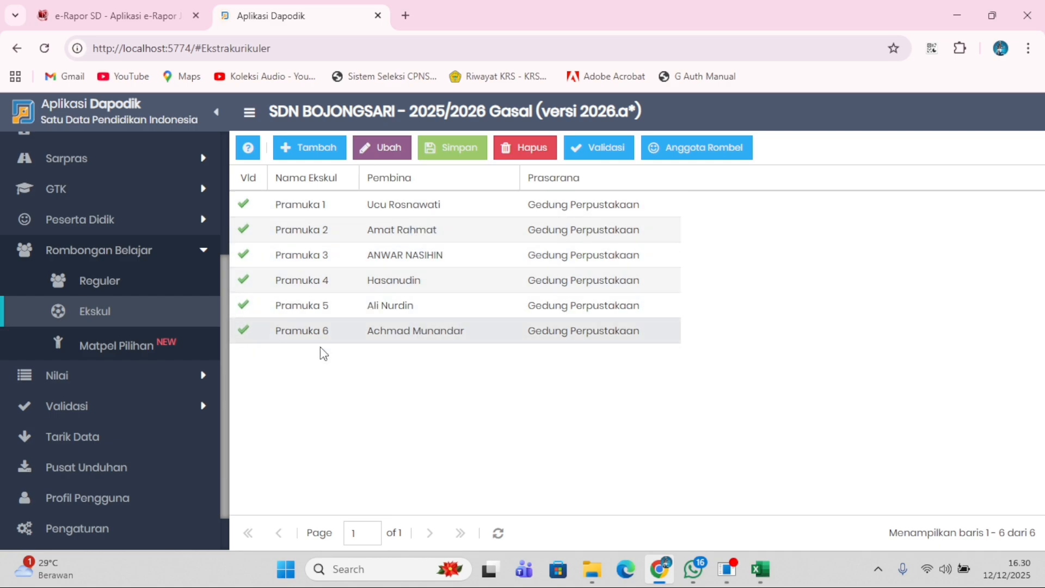
{"action": "scroll", "coordinate": [180, 386], "scroll_direction": "down", "scroll_amount": 1}
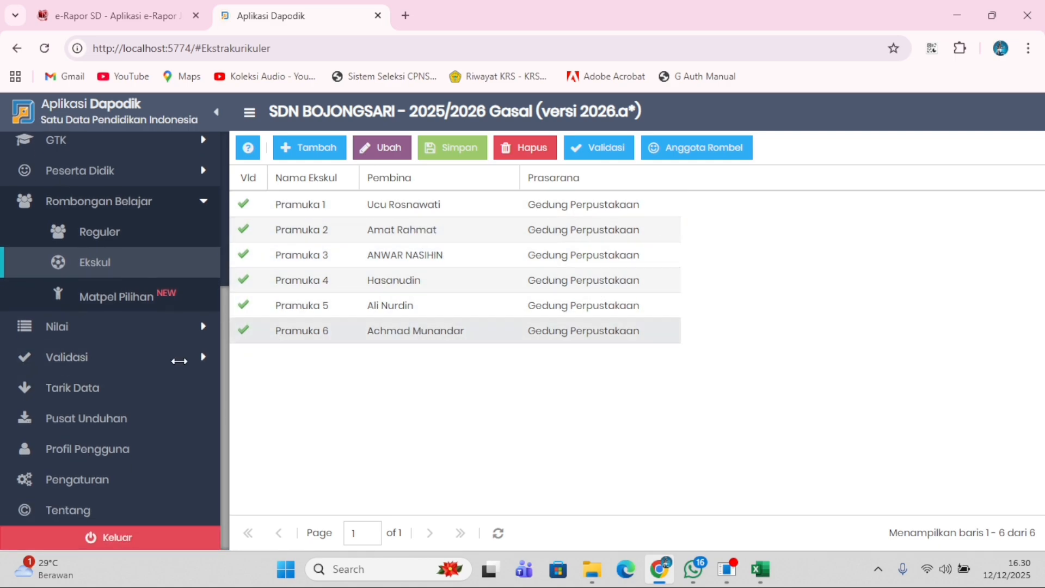
Open Matpel Pilihan and start a new elective study group, picking its curriculum.
{"action": "left_click", "coordinate": [138, 311]}
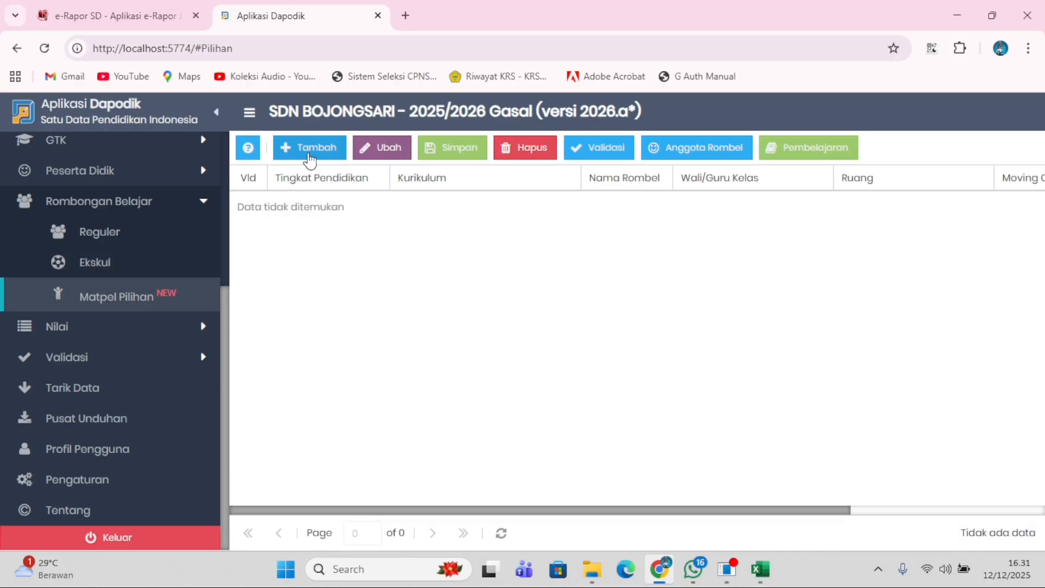
{"action": "left_click", "coordinate": [378, 209]}
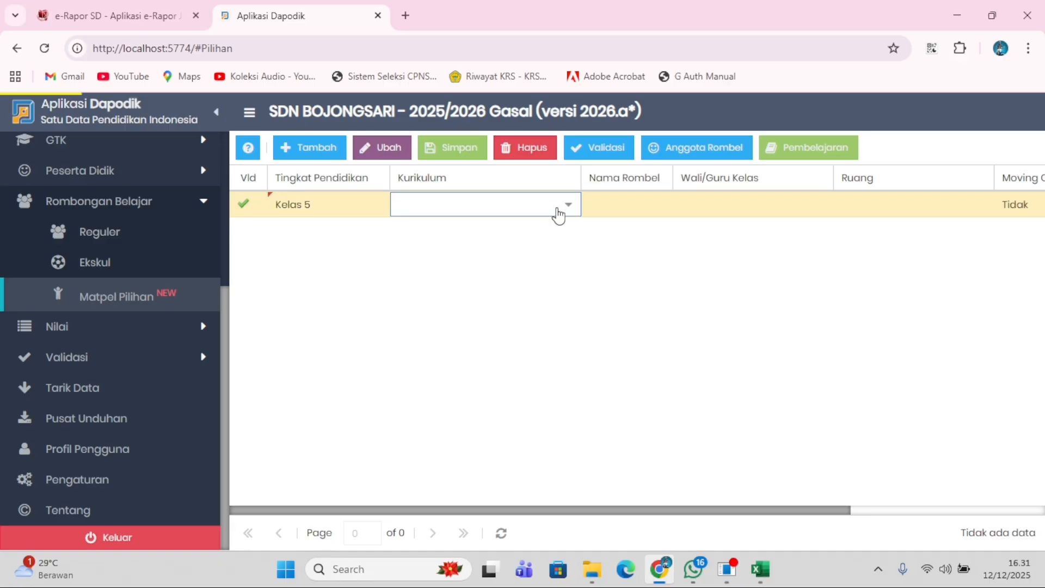
{"action": "left_click", "coordinate": [559, 212]}
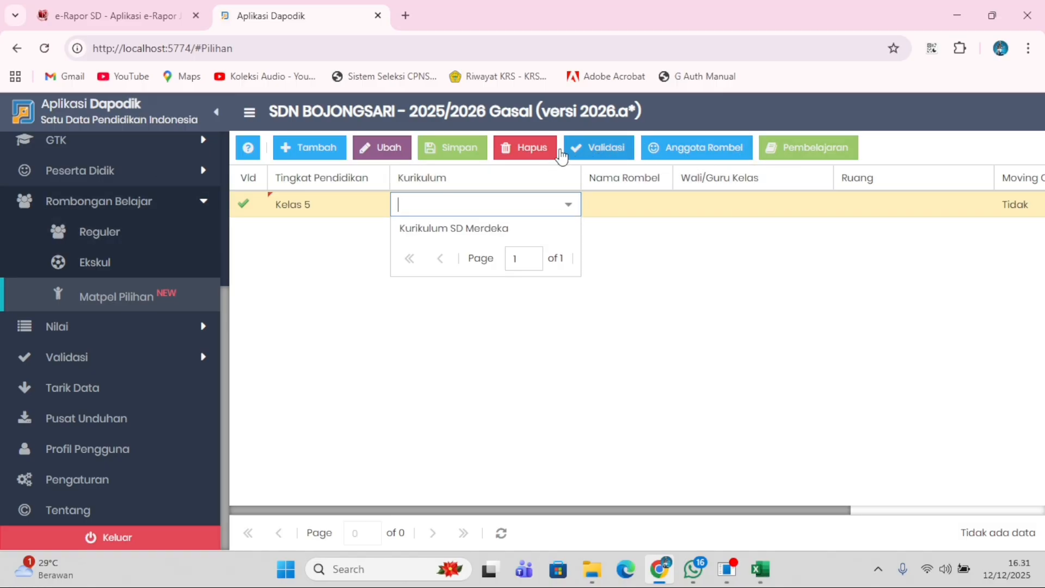
Delete the draft Kelas 5 study group along with its derived data.
{"action": "left_click", "coordinate": [532, 152]}
{"action": "left_click", "coordinate": [517, 363]}
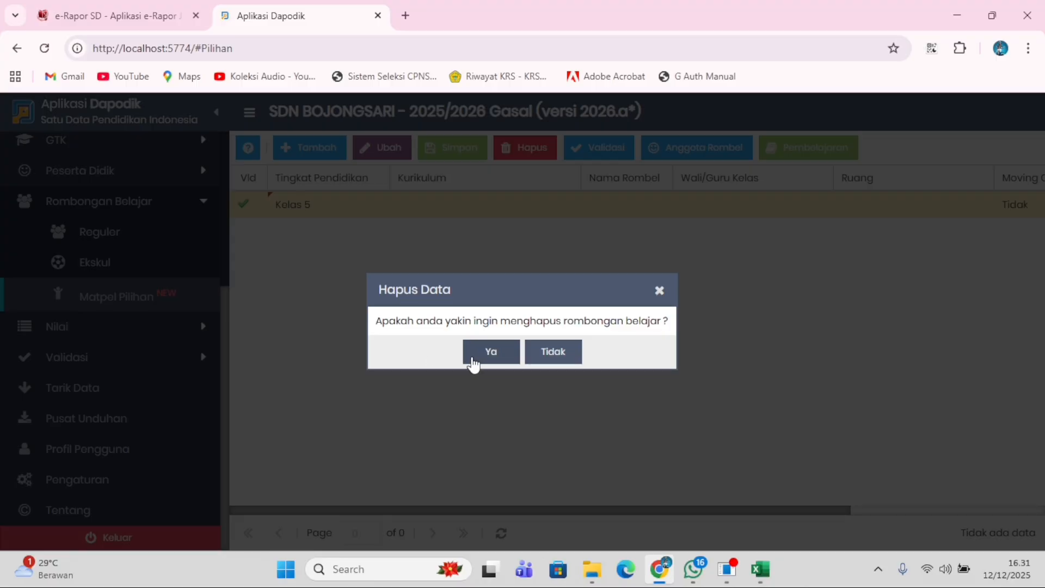
{"action": "left_click", "coordinate": [474, 362]}
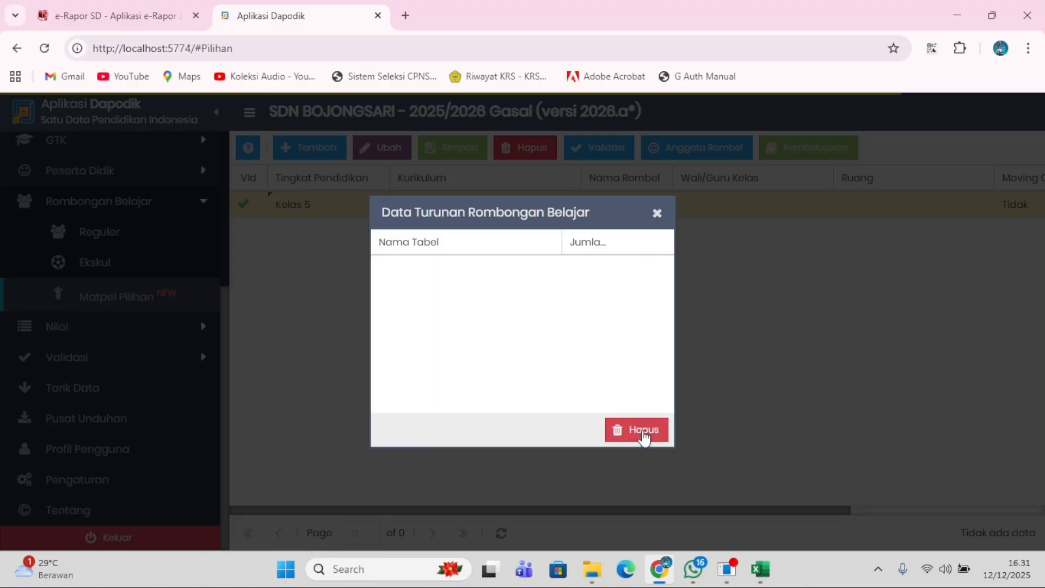
{"action": "left_click", "coordinate": [645, 435]}
Back in e-Rapor SD, view Data Kelompok Mapel, then open Data Mapping Rapor.
{"action": "left_click", "coordinate": [115, 15]}
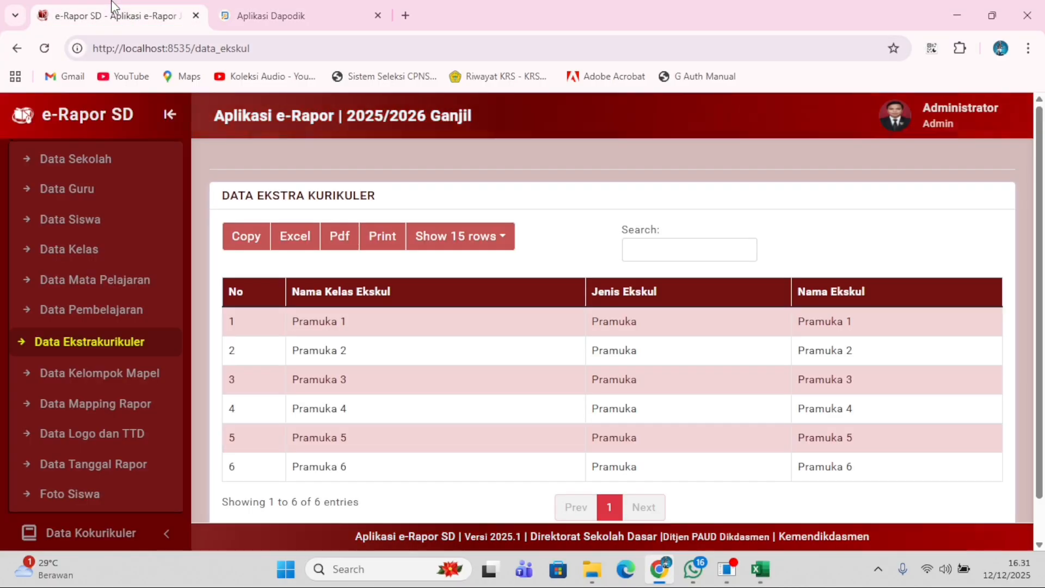
{"action": "left_click", "coordinate": [121, 381]}
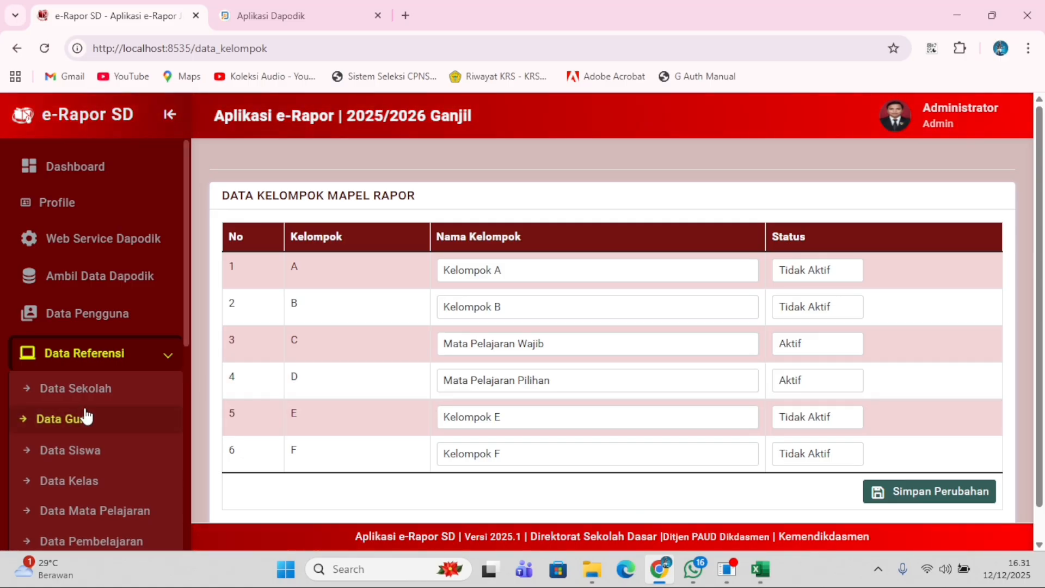
{"action": "scroll", "coordinate": [84, 417], "scroll_direction": "down", "scroll_amount": 4}
{"action": "left_click", "coordinate": [120, 413]}
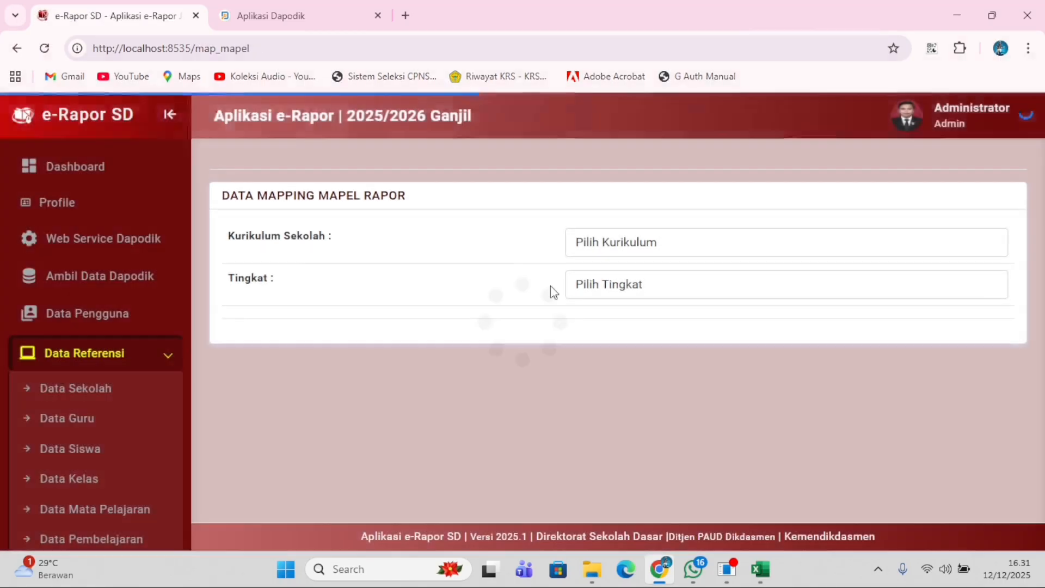
Show the Kurikulum SD Merdeka subject mapping for Tingkat 5.
{"action": "left_click", "coordinate": [610, 244]}
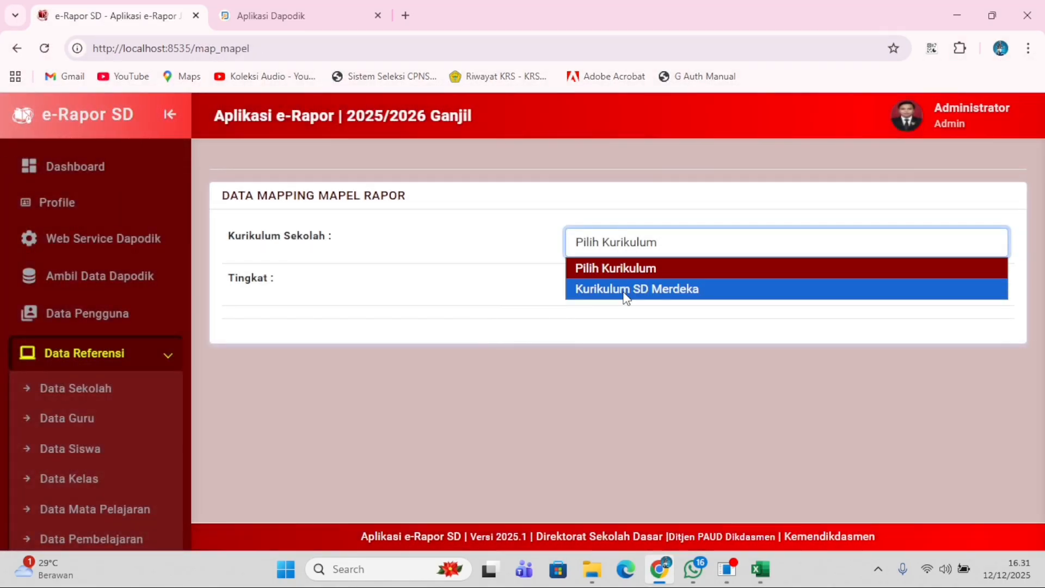
{"action": "left_click", "coordinate": [626, 292]}
{"action": "left_click", "coordinate": [626, 288]}
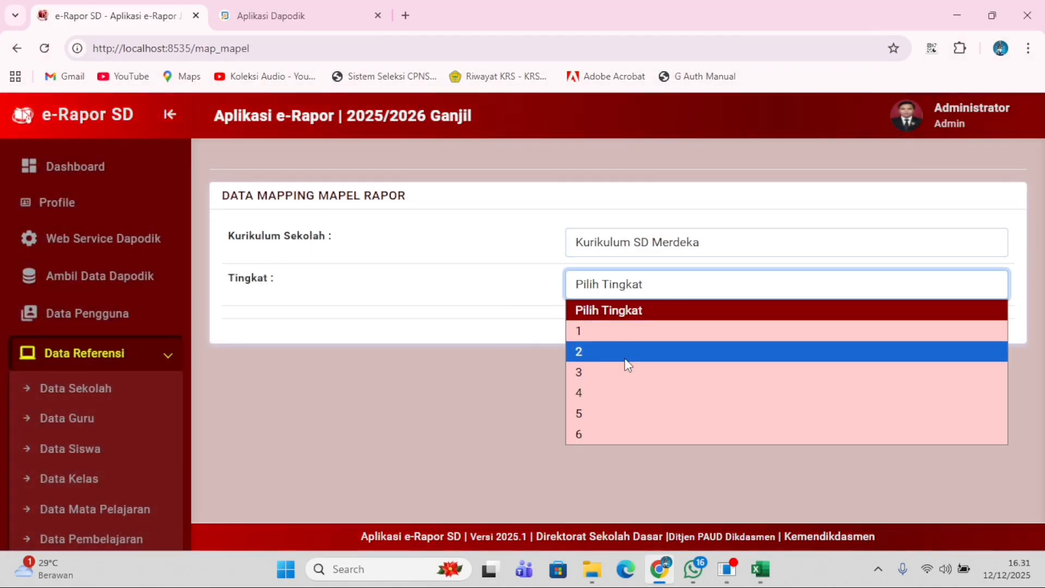
{"action": "left_click", "coordinate": [620, 413]}
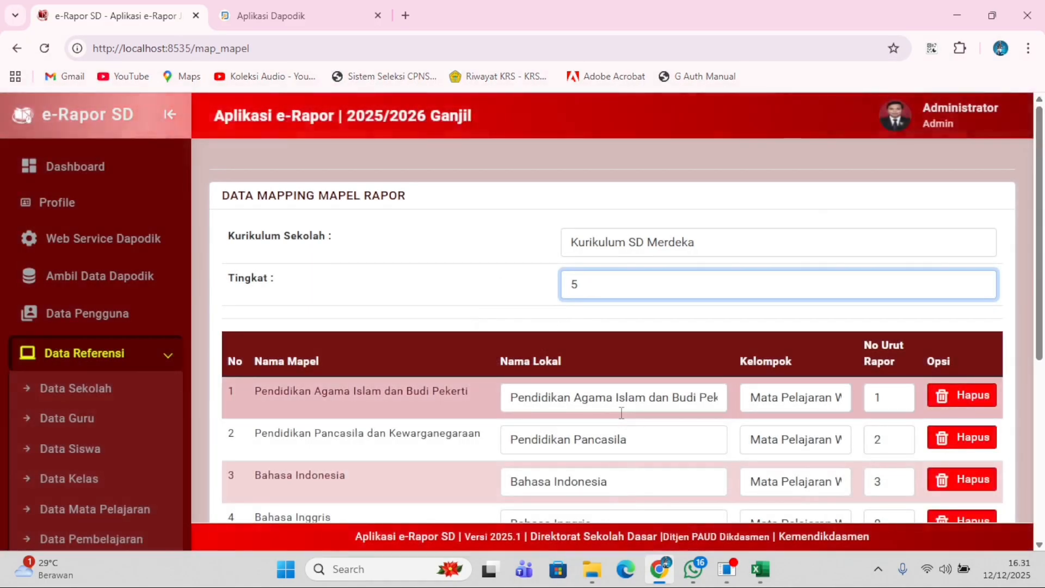
Set Bahasa Sunda's Kelompok to Mata Pelajaran Pilihan, then go to Data Logo dan TTD.
{"action": "scroll", "coordinate": [789, 381], "scroll_direction": "down", "scroll_amount": 3}
{"action": "scroll", "coordinate": [790, 378], "scroll_direction": "down", "scroll_amount": 2}
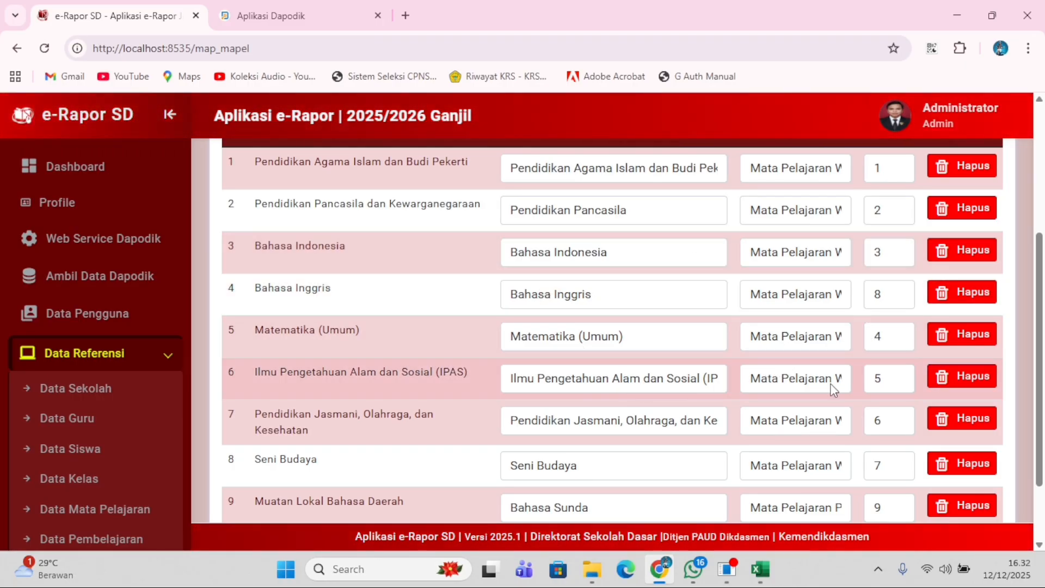
{"action": "scroll", "coordinate": [850, 430], "scroll_direction": "down", "scroll_amount": 3}
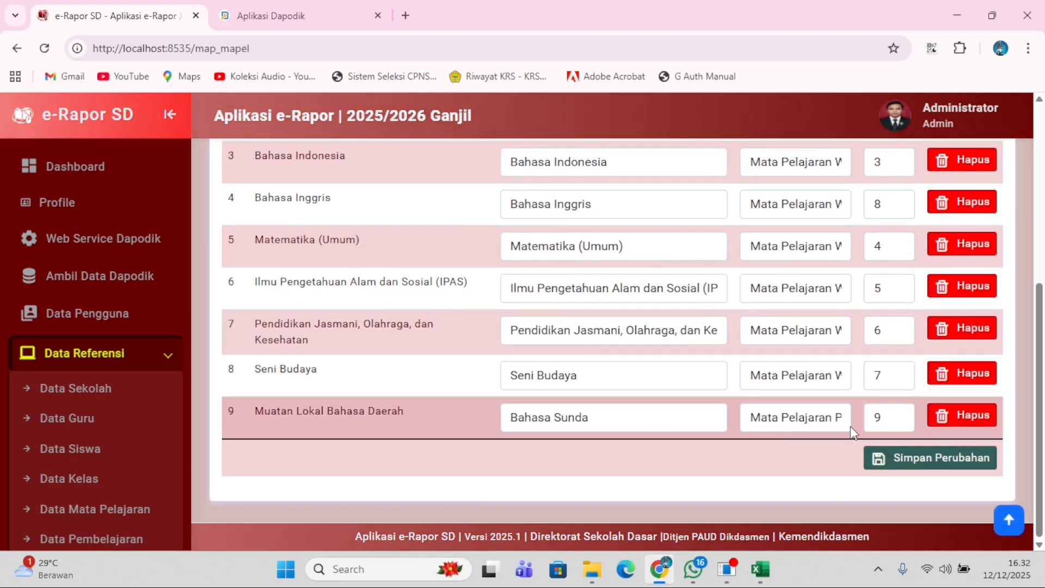
{"action": "left_click", "coordinate": [830, 421]}
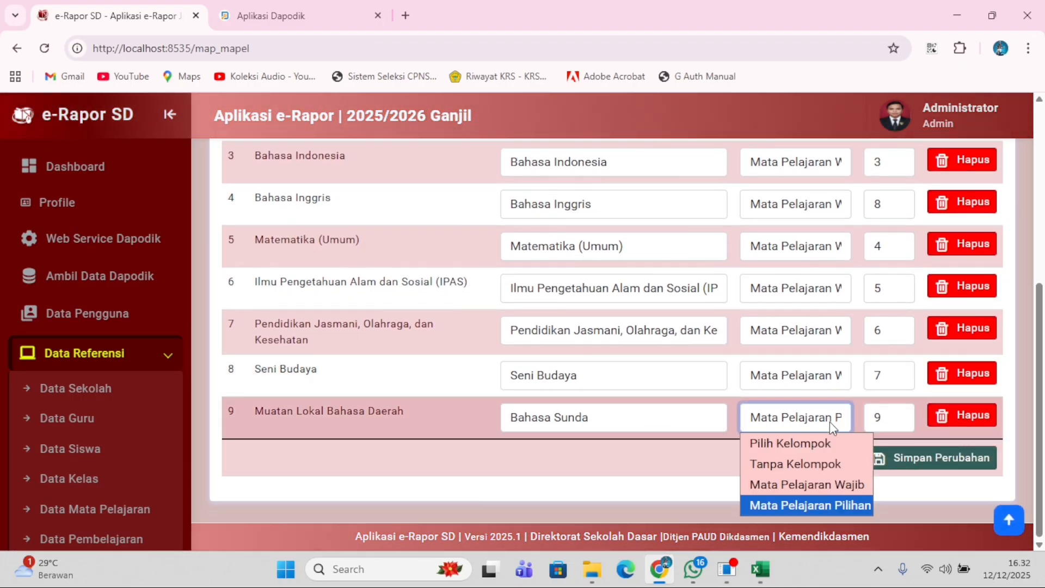
{"action": "left_click", "coordinate": [852, 506]}
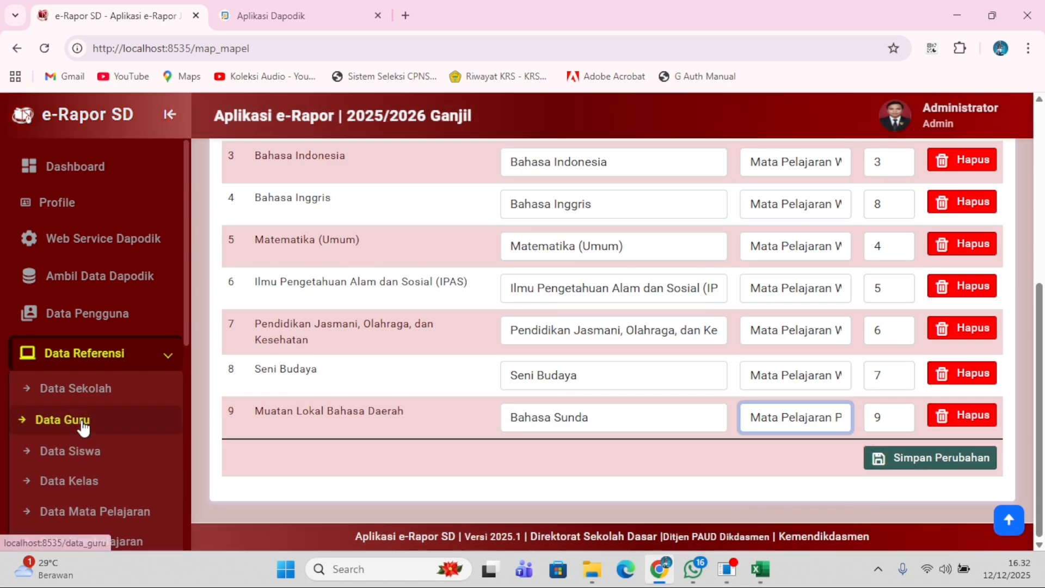
{"action": "scroll", "coordinate": [126, 426], "scroll_direction": "down", "scroll_amount": 5}
{"action": "left_click", "coordinate": [115, 365]}
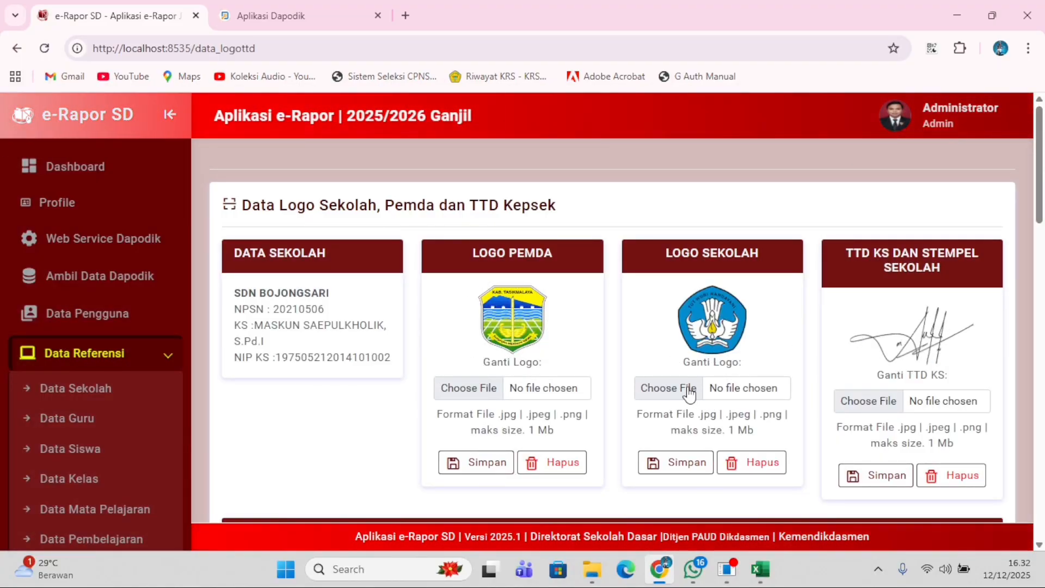
Scroll the sidebar under Data Referensi and open the Data Tanggal Rapor page.
{"action": "scroll", "coordinate": [690, 393], "scroll_direction": "down", "scroll_amount": 5}
{"action": "scroll", "coordinate": [611, 374], "scroll_direction": "down", "scroll_amount": 10}
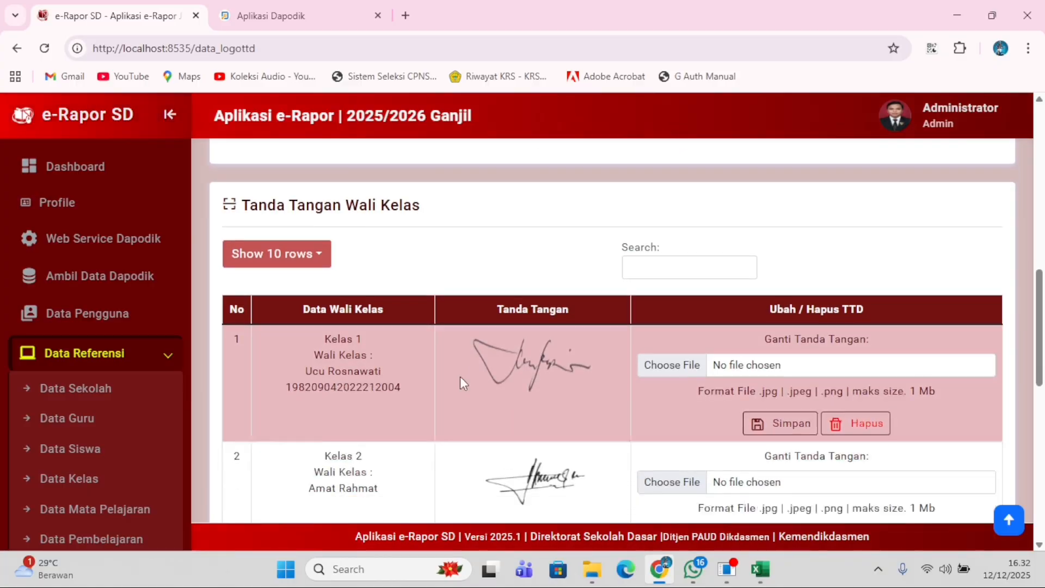
{"action": "scroll", "coordinate": [593, 355], "scroll_direction": "up", "scroll_amount": 2}
{"action": "scroll", "coordinate": [594, 355], "scroll_direction": "up", "scroll_amount": 1}
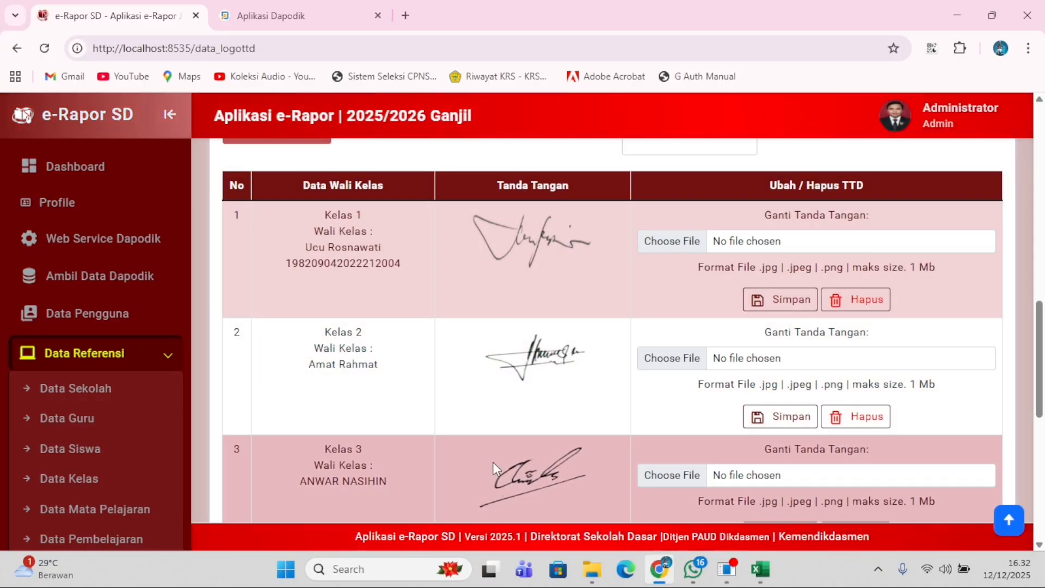
{"action": "scroll", "coordinate": [590, 326], "scroll_direction": "down", "scroll_amount": 5}
{"action": "scroll", "coordinate": [566, 462], "scroll_direction": "down", "scroll_amount": 3}
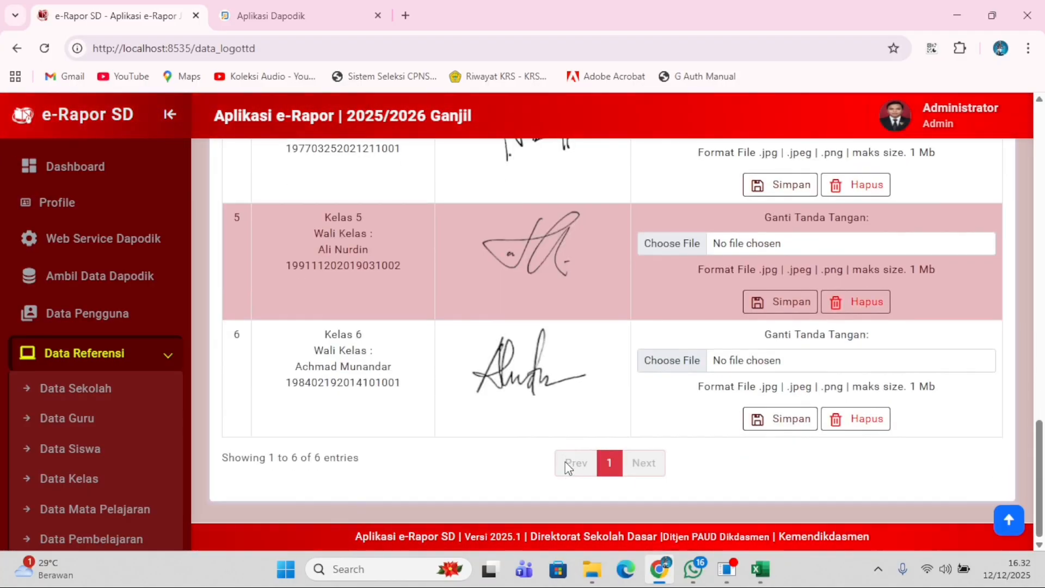
{"action": "scroll", "coordinate": [459, 221], "scroll_direction": "up", "scroll_amount": 3}
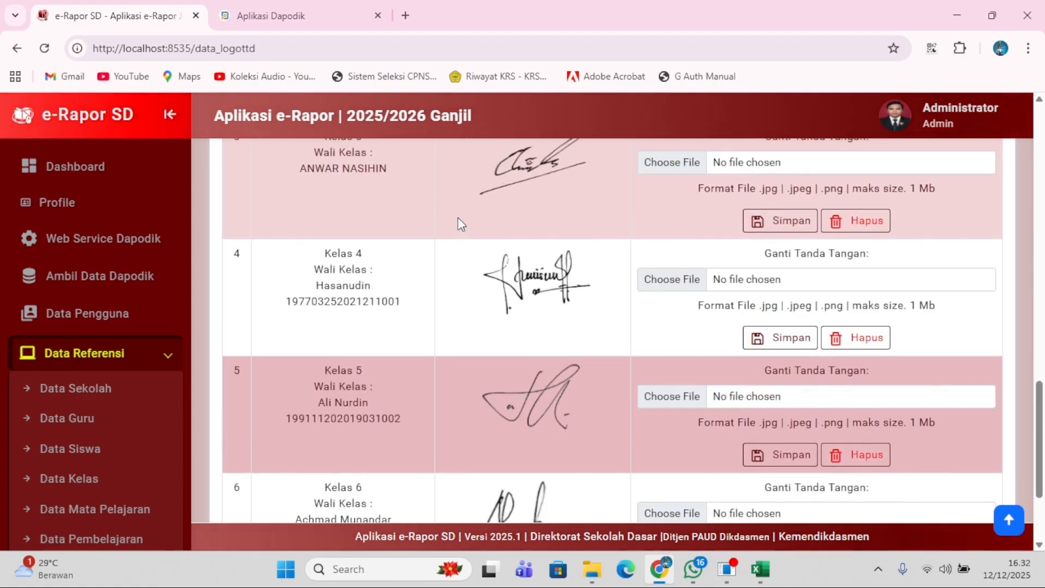
{"action": "scroll", "coordinate": [458, 217], "scroll_direction": "up", "scroll_amount": 5}
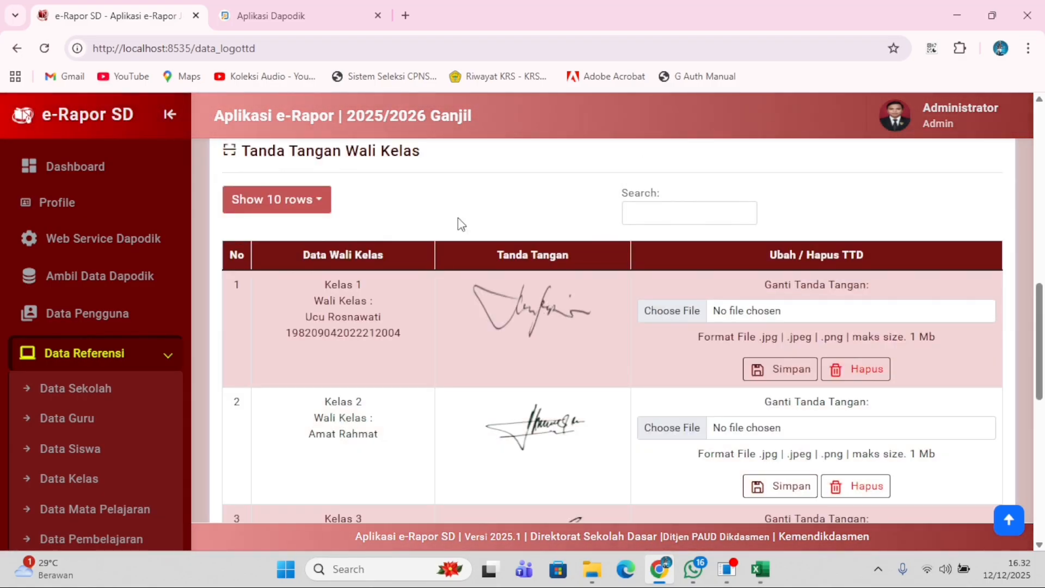
{"action": "scroll", "coordinate": [459, 217], "scroll_direction": "down", "scroll_amount": 7}
{"action": "scroll", "coordinate": [459, 218], "scroll_direction": "down", "scroll_amount": 1}
{"action": "scroll", "coordinate": [491, 283], "scroll_direction": "up", "scroll_amount": 9}
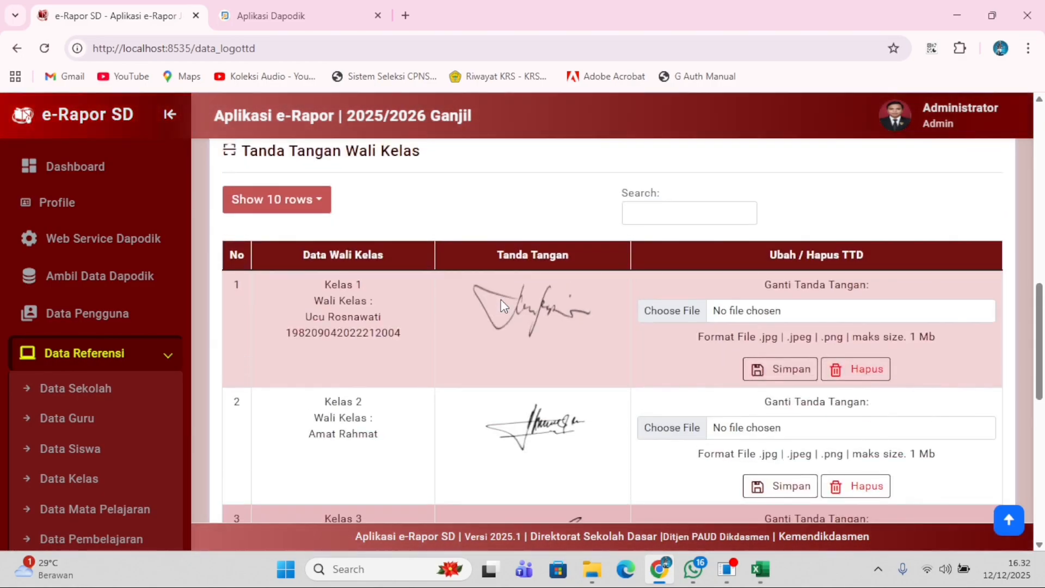
{"action": "scroll", "coordinate": [128, 420], "scroll_direction": "down", "scroll_amount": 5}
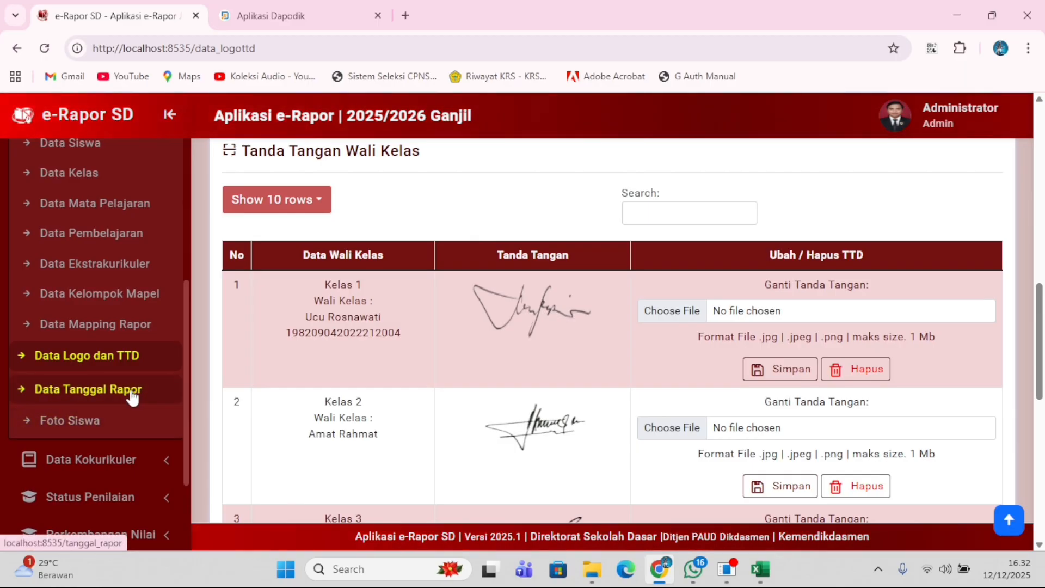
{"action": "left_click", "coordinate": [132, 397]}
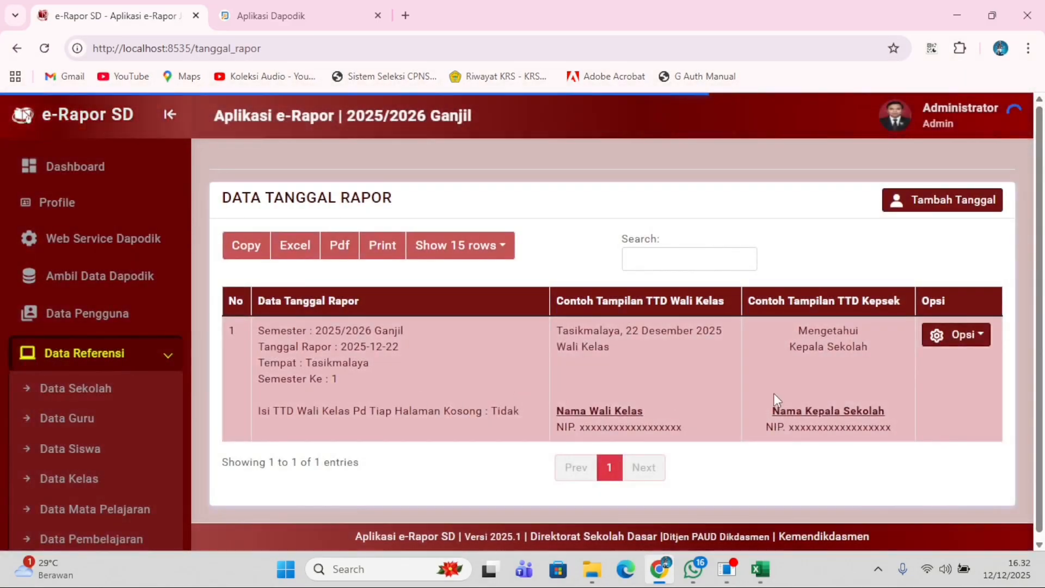
Review the report date entry, leaving Semester Ke at 1 unsaved, then open Foto Siswa.
{"action": "left_click", "coordinate": [982, 347]}
{"action": "left_click", "coordinate": [941, 366]}
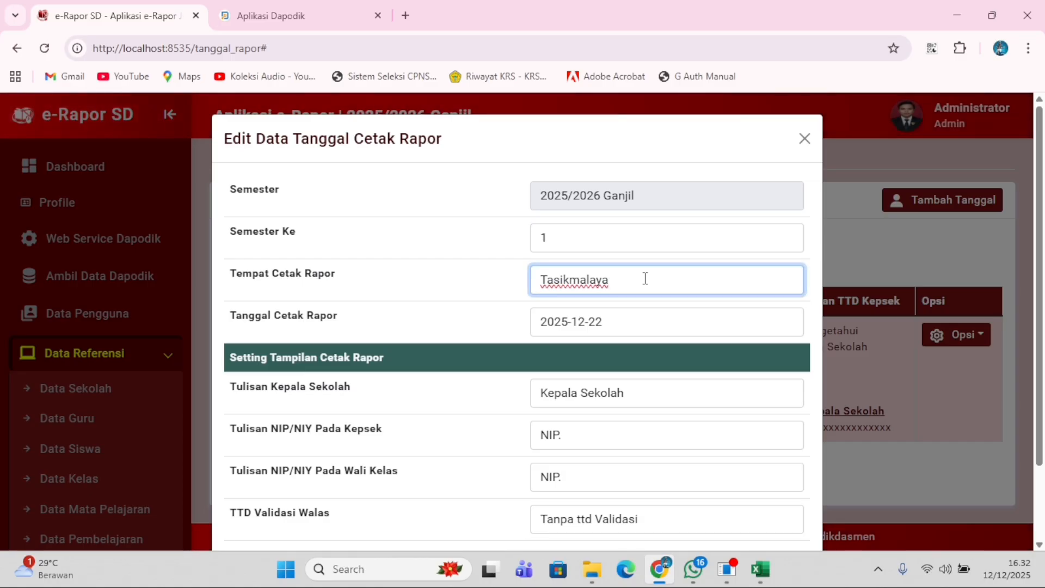
{"action": "left_click", "coordinate": [612, 242]}
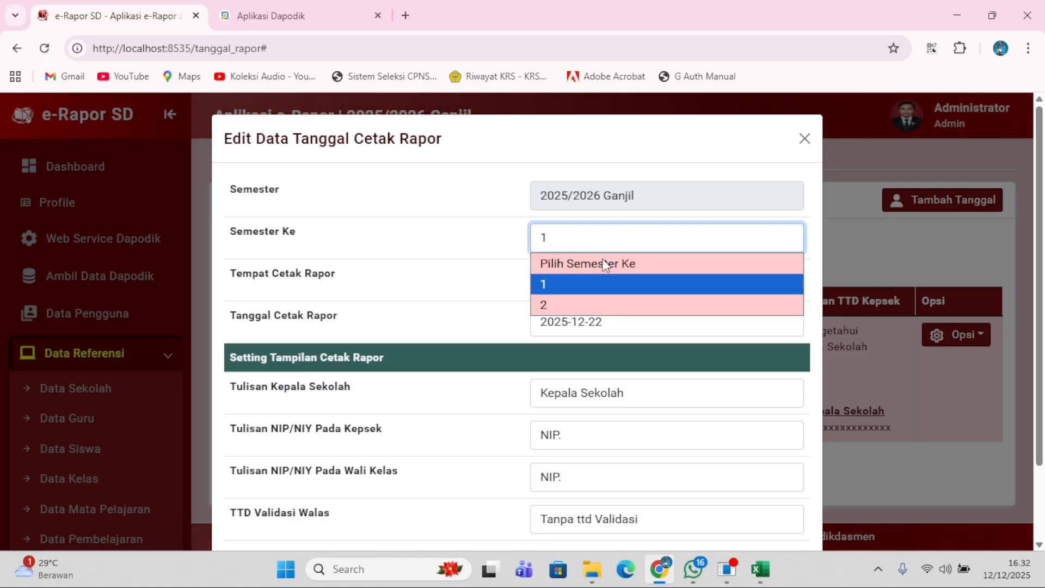
{"action": "left_click", "coordinate": [590, 282]}
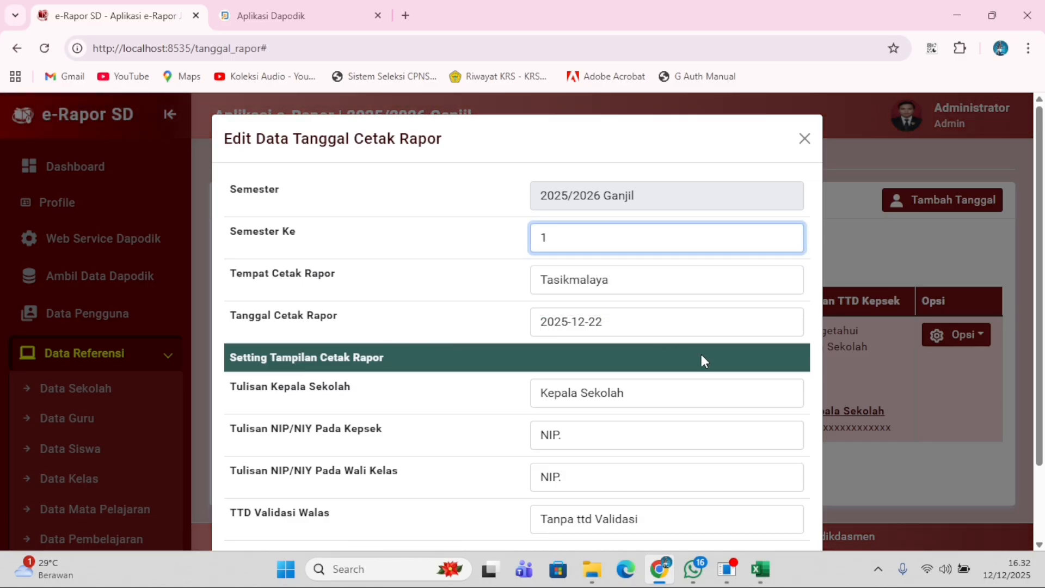
{"action": "left_click", "coordinate": [805, 138]}
{"action": "scroll", "coordinate": [168, 409], "scroll_direction": "down", "scroll_amount": 5}
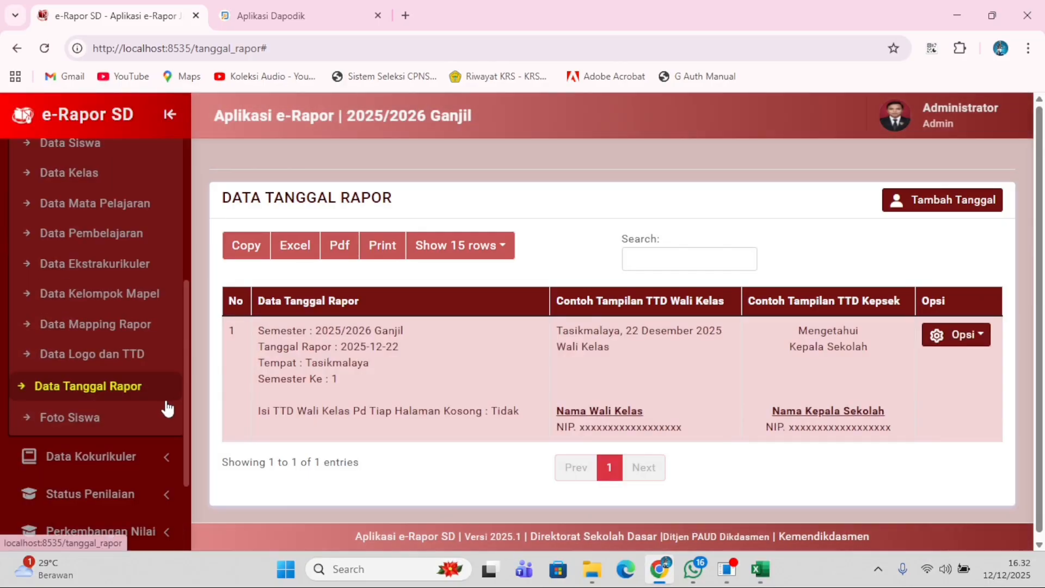
{"action": "left_click", "coordinate": [147, 420]}
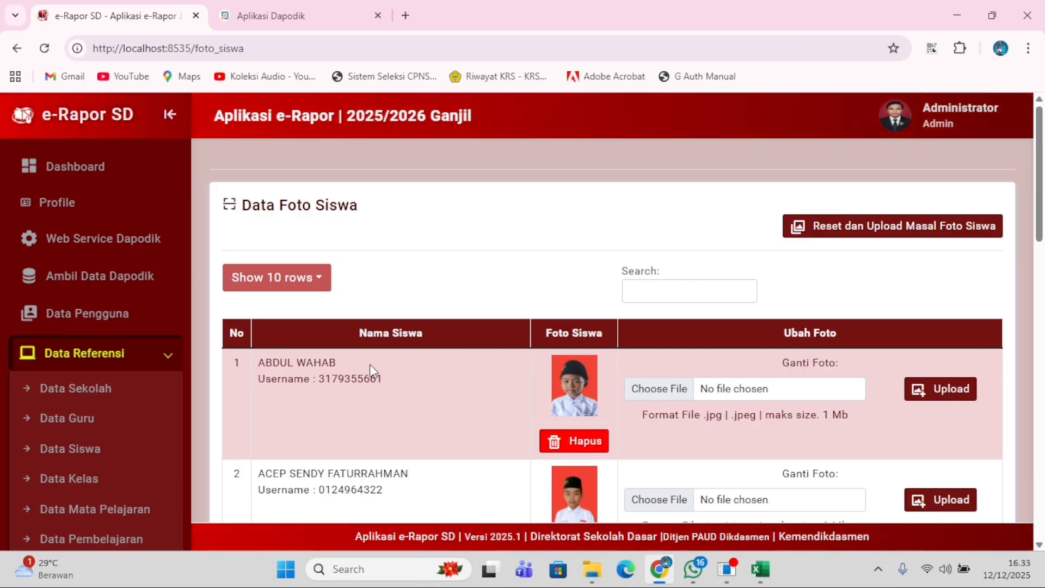
Return to the admin Dashboard and scroll down to Status Kerja Administrator.
{"action": "scroll", "coordinate": [136, 409], "scroll_direction": "down", "scroll_amount": 8}
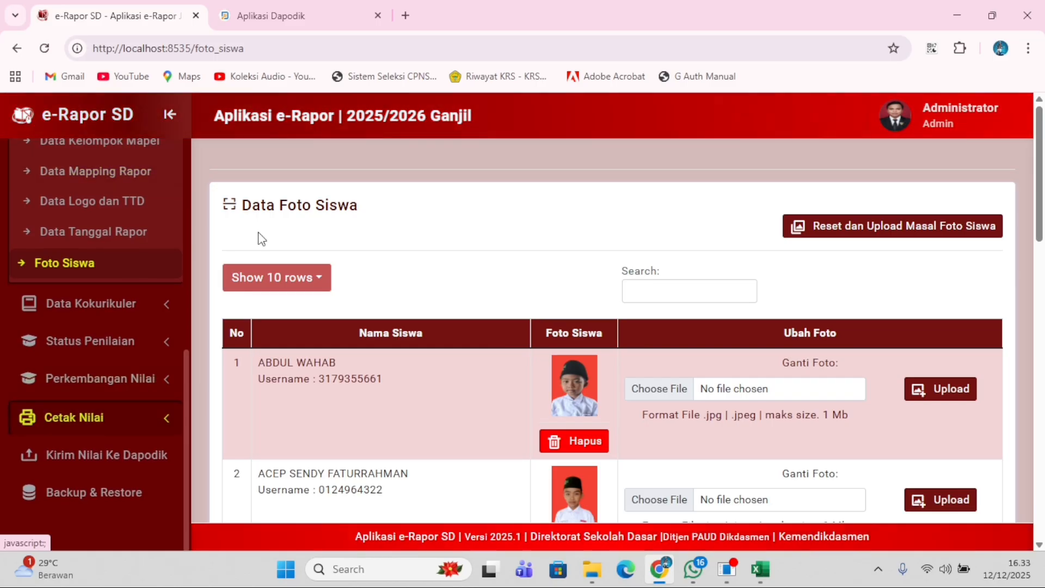
{"action": "scroll", "coordinate": [98, 375], "scroll_direction": "up", "scroll_amount": 6}
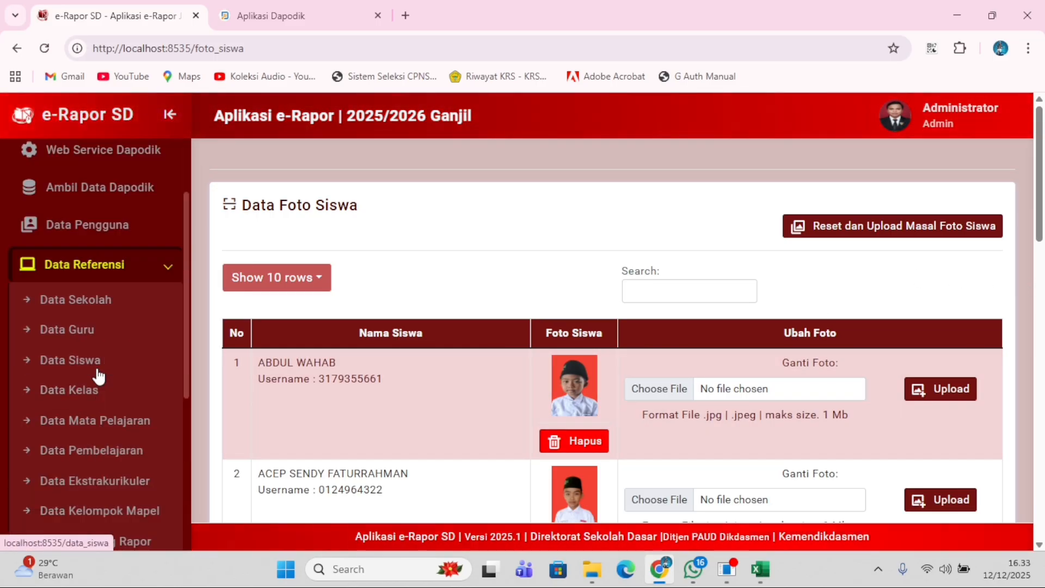
{"action": "scroll", "coordinate": [98, 373], "scroll_direction": "up", "scroll_amount": 2}
{"action": "left_click", "coordinate": [93, 169]}
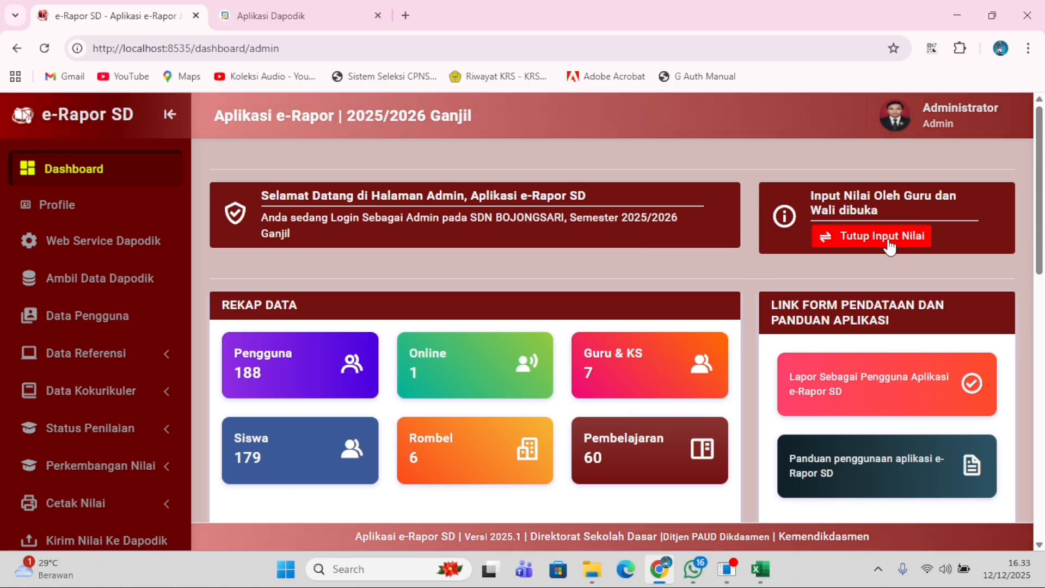
{"action": "scroll", "coordinate": [84, 365], "scroll_direction": "down", "scroll_amount": 3}
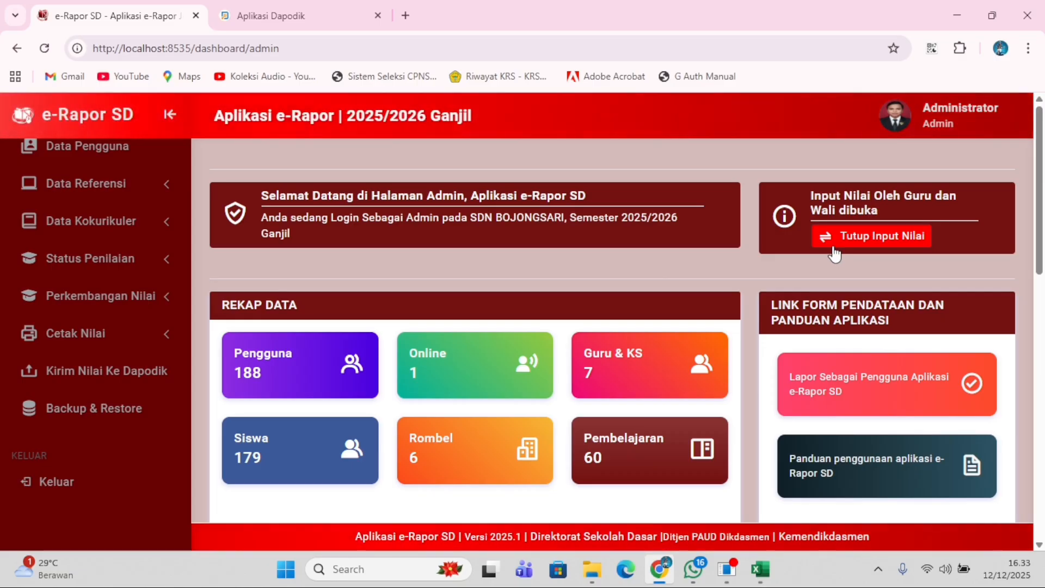
{"action": "scroll", "coordinate": [218, 375], "scroll_direction": "down", "scroll_amount": 4}
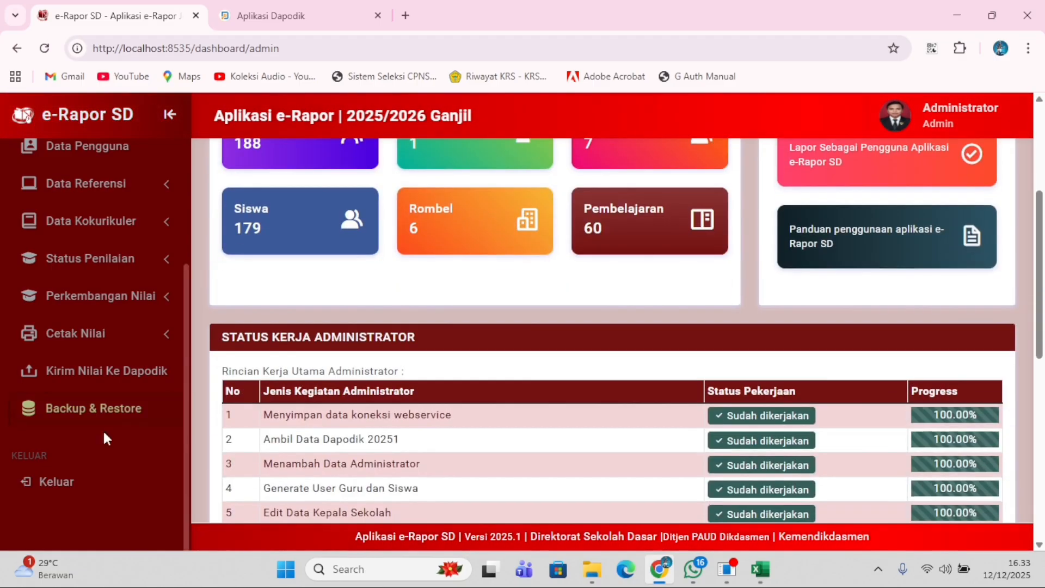
Log out of the administrator account, begin typing '1' as Username, then switch to Excel.
{"action": "left_click", "coordinate": [89, 478]}
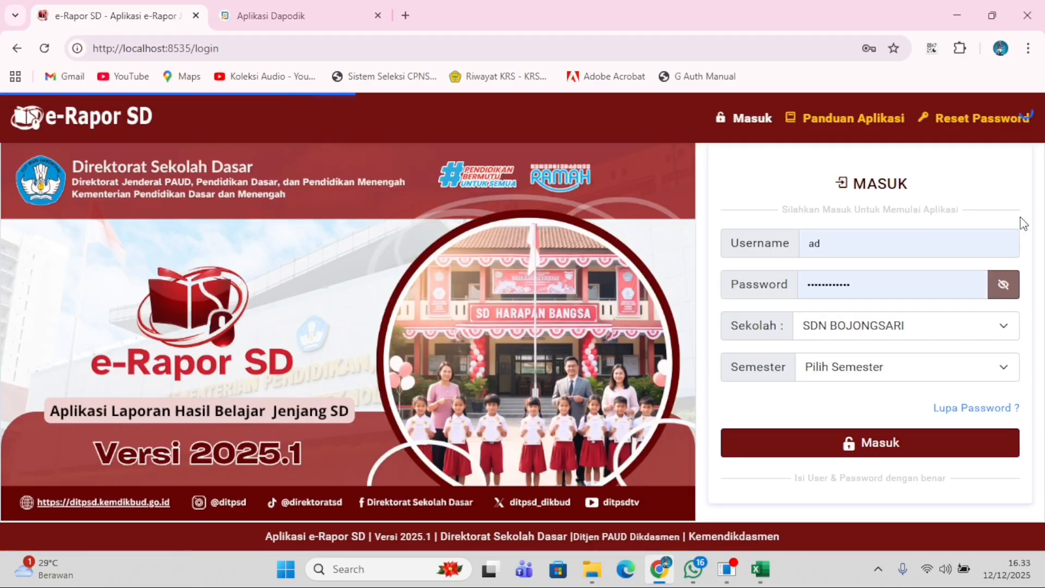
{"action": "left_click", "coordinate": [894, 254]}
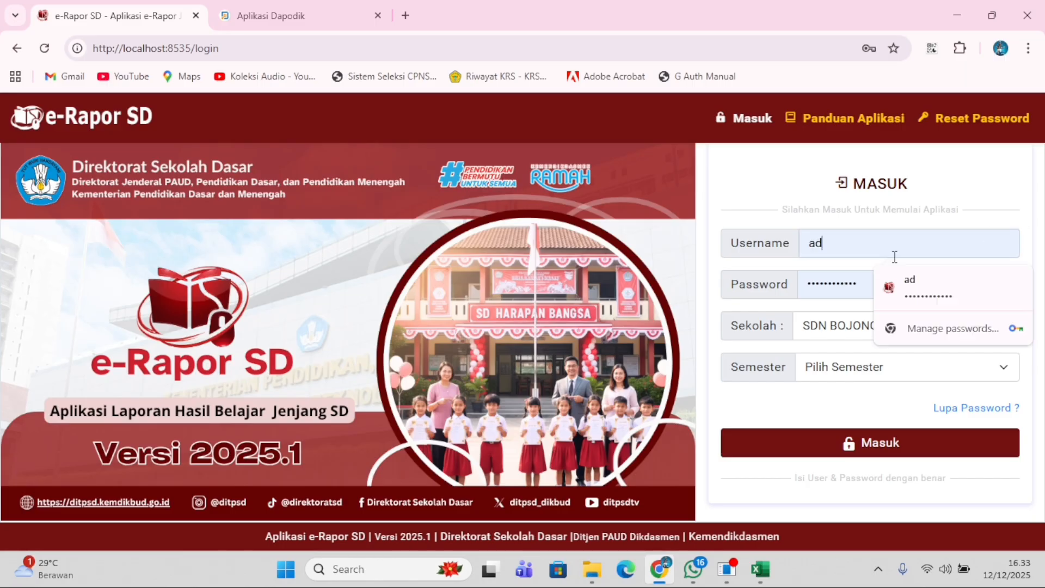
{"action": "type", "text": "1"}
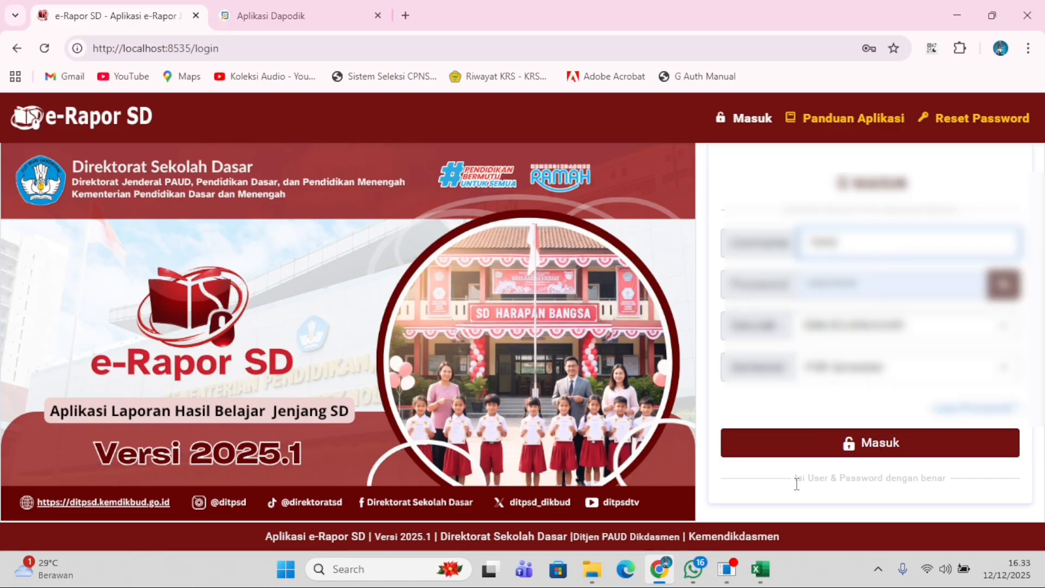
{"action": "left_click", "coordinate": [762, 570]}
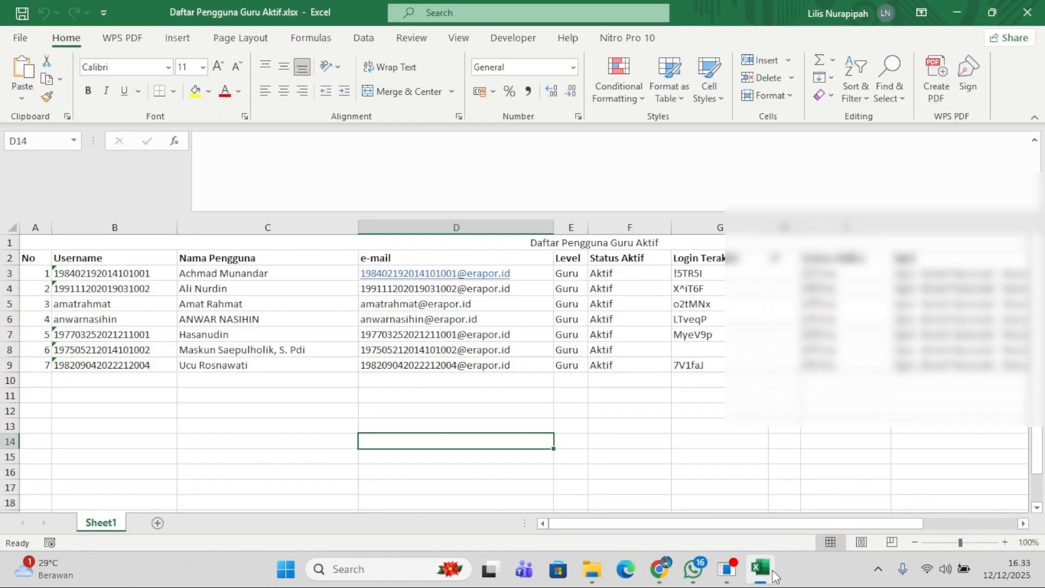
Copy the second teacher's username from cell B4 into the e-Rapor login form.
{"action": "left_click", "coordinate": [119, 293]}
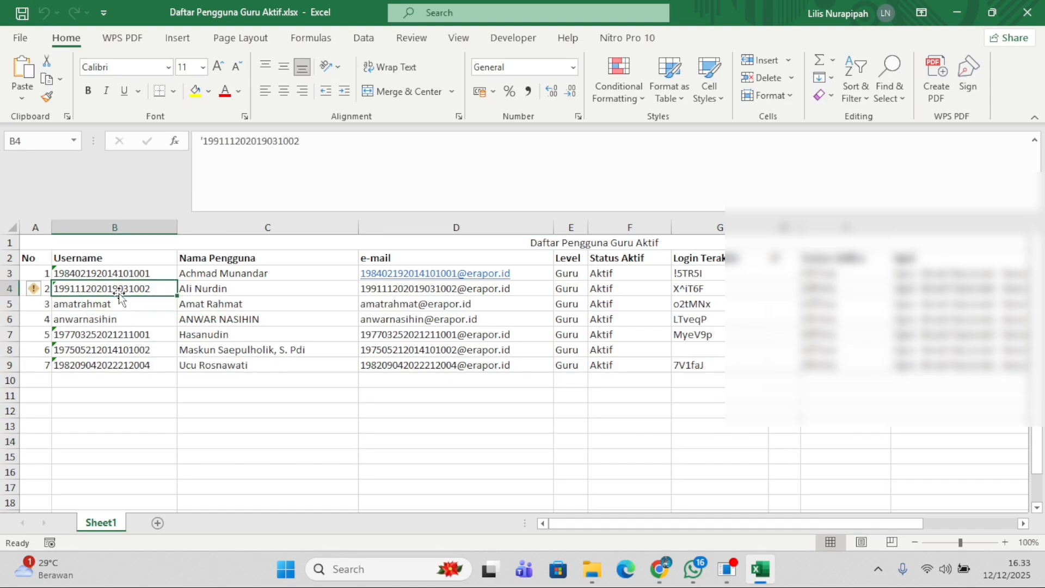
{"action": "right_click", "coordinate": [206, 139]}
{"action": "left_click", "coordinate": [258, 168]}
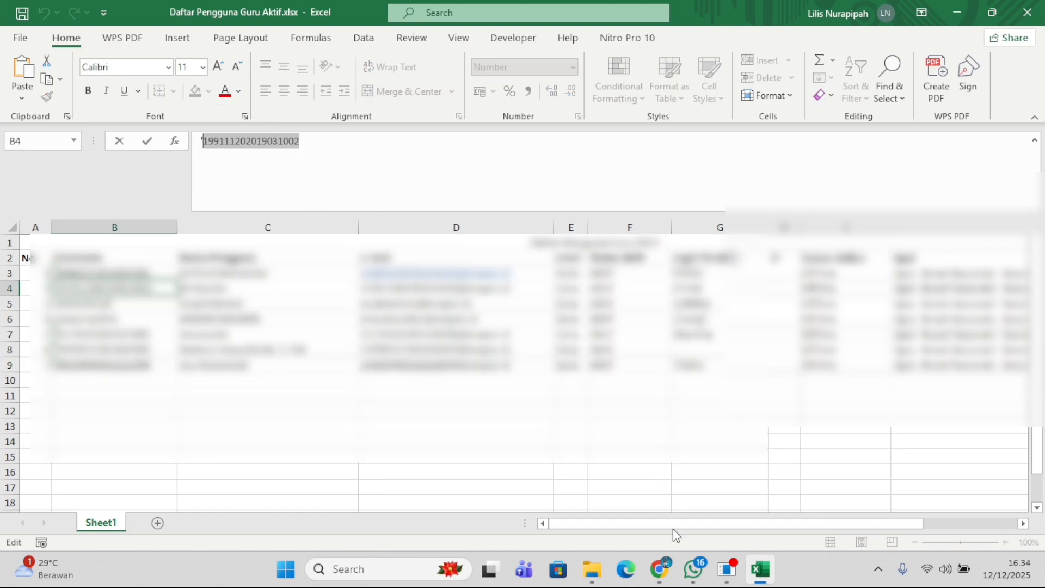
{"action": "left_click", "coordinate": [661, 570]}
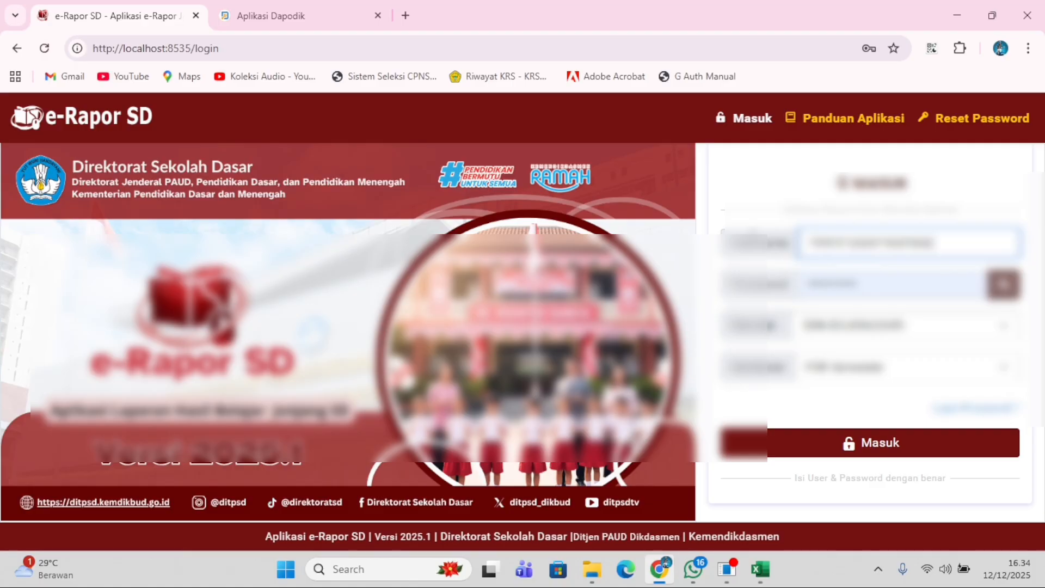
Copy the second teacher's password from cell G4 for the login form.
{"action": "left_click", "coordinate": [761, 570]}
{"action": "left_click", "coordinate": [699, 289]}
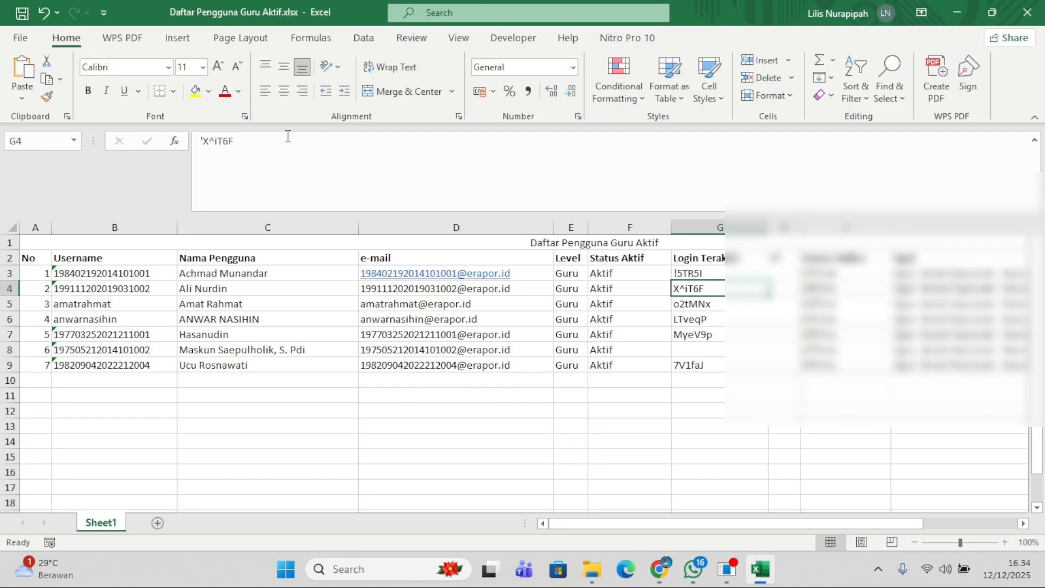
{"action": "double_click", "coordinate": [207, 136]}
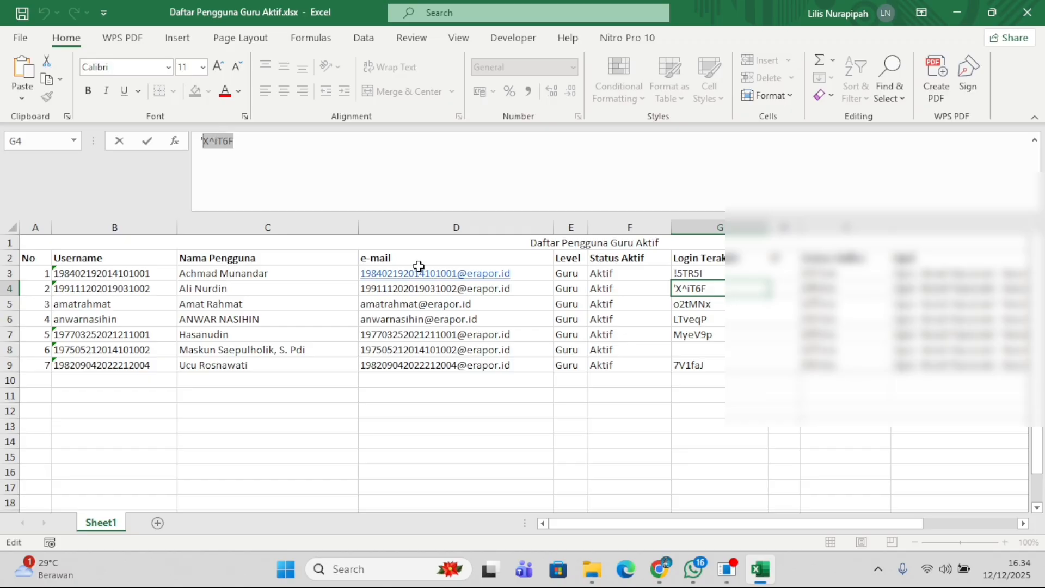
{"action": "left_click", "coordinate": [672, 571]}
Paste the teacher's password, choose the 2025/2026 Ganjil semester, and log in.
{"action": "left_click_drag", "start_coordinate": [898, 289], "coordinate": [638, 290]}
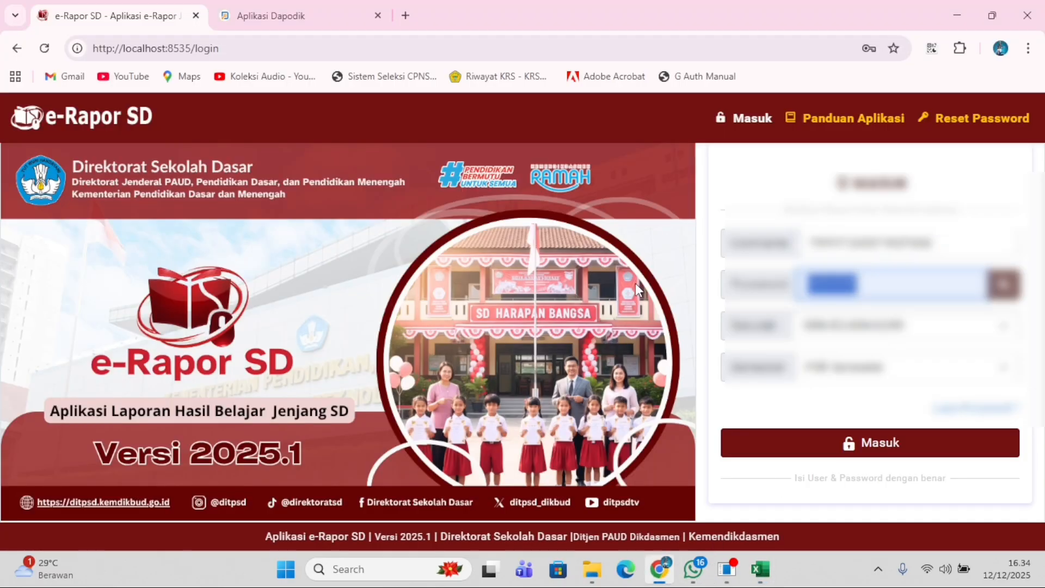
{"action": "key", "text": "ctrl+v"}
{"action": "left_click", "coordinate": [845, 371]}
{"action": "left_click", "coordinate": [853, 414]}
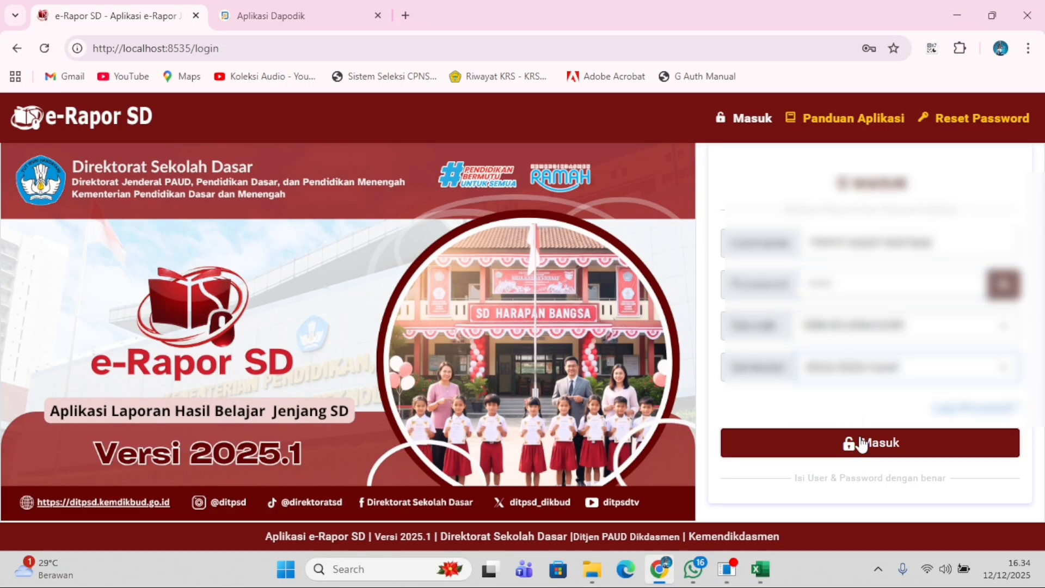
{"action": "left_click", "coordinate": [860, 438]}
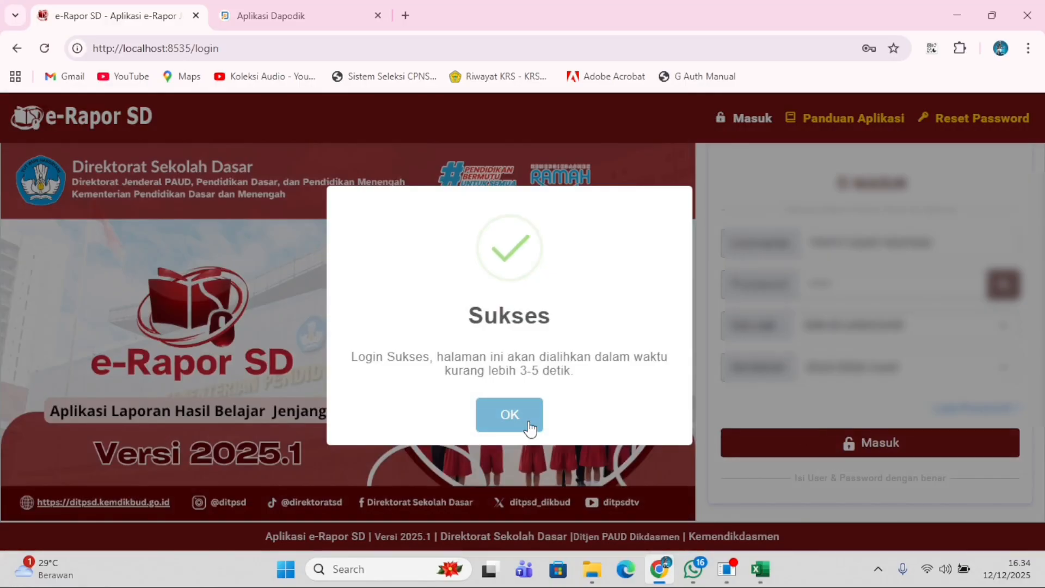
{"action": "left_click", "coordinate": [511, 416]}
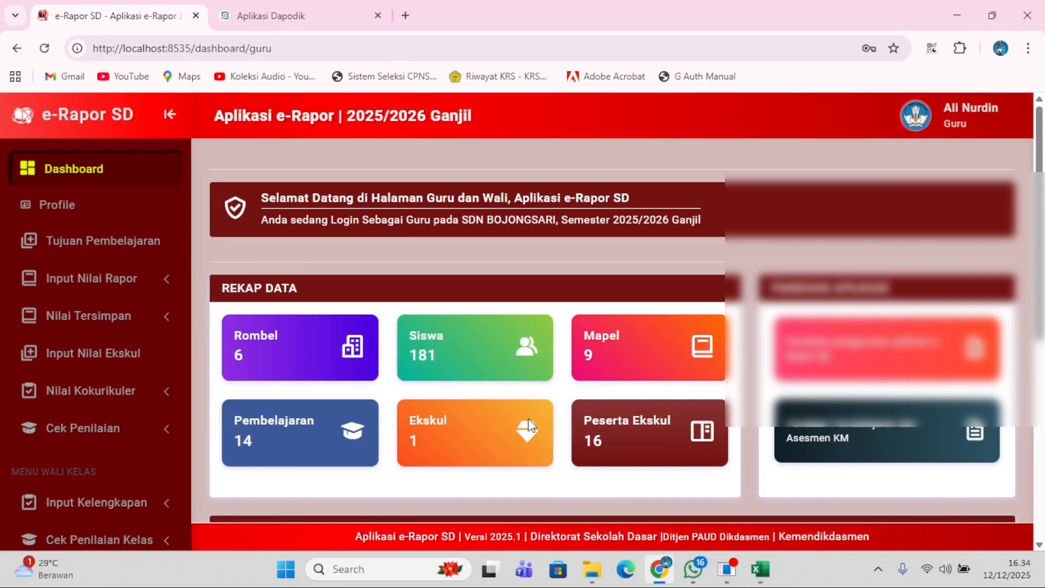
Open the Input Nilai Rapor page and its class list.
{"action": "left_click", "coordinate": [139, 282]}
{"action": "left_click", "coordinate": [134, 314]}
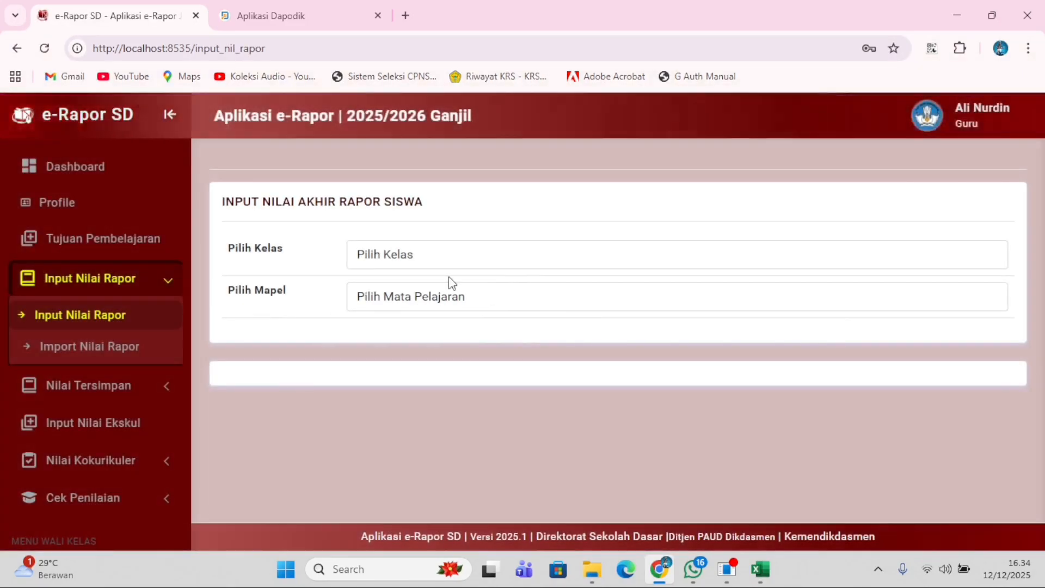
{"action": "left_click", "coordinate": [448, 264]}
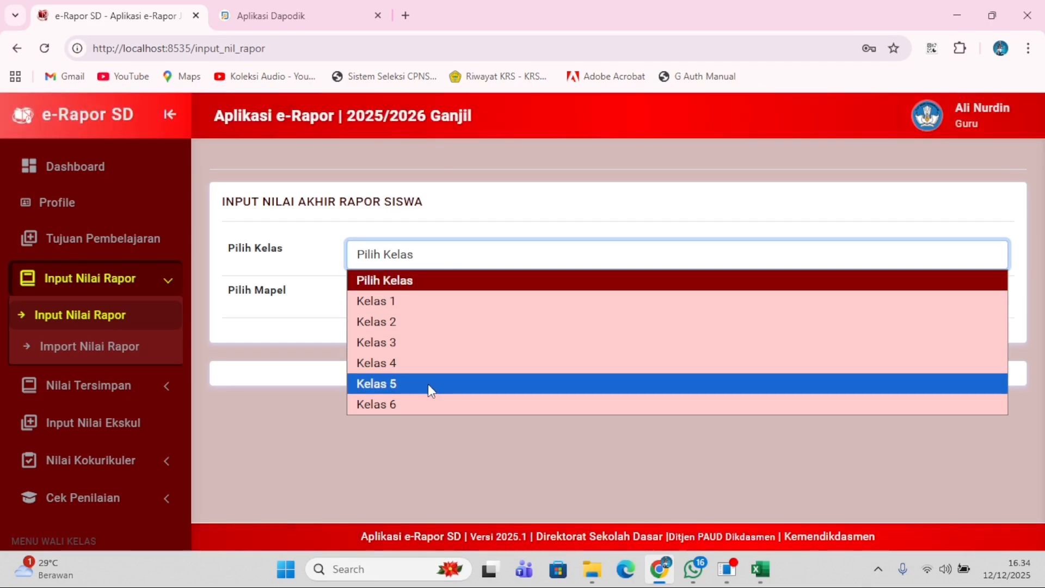
Select Kelas 5 and Pendidikan Agama Islam dan Budi Pekerti for grade entry.
{"action": "left_click", "coordinate": [428, 384]}
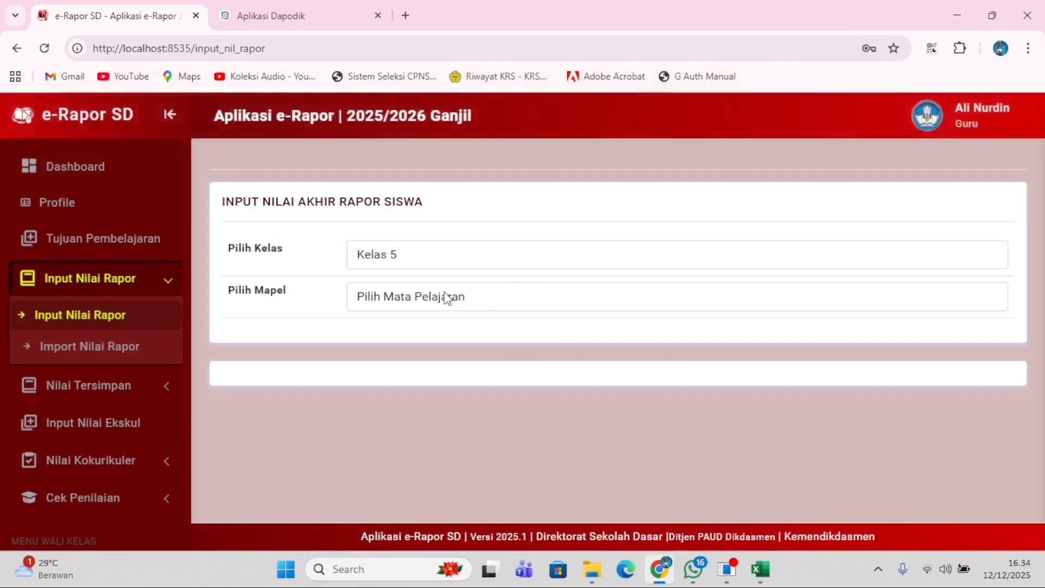
{"action": "left_click", "coordinate": [446, 298]}
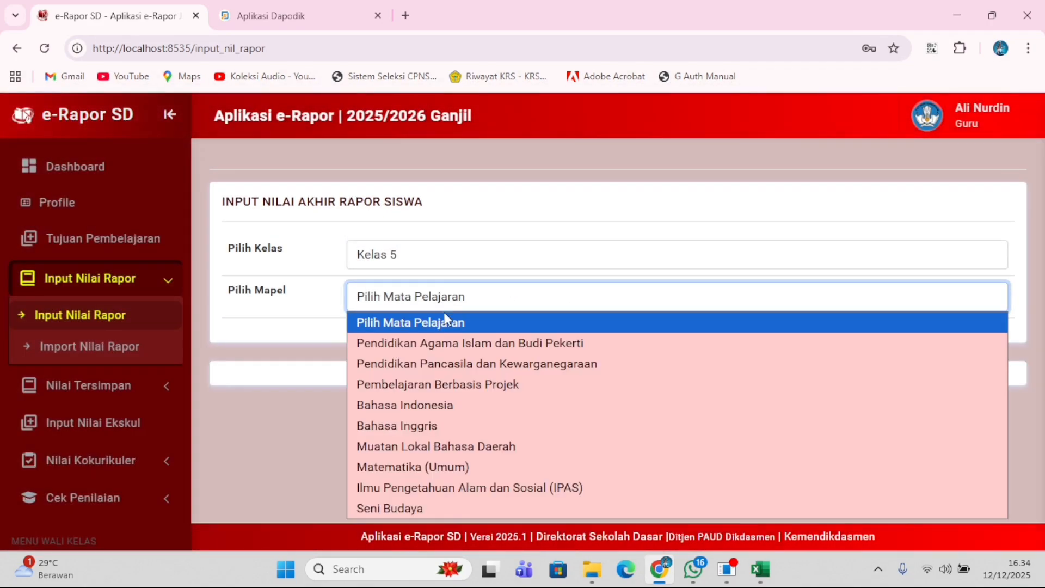
{"action": "left_click", "coordinate": [442, 335]}
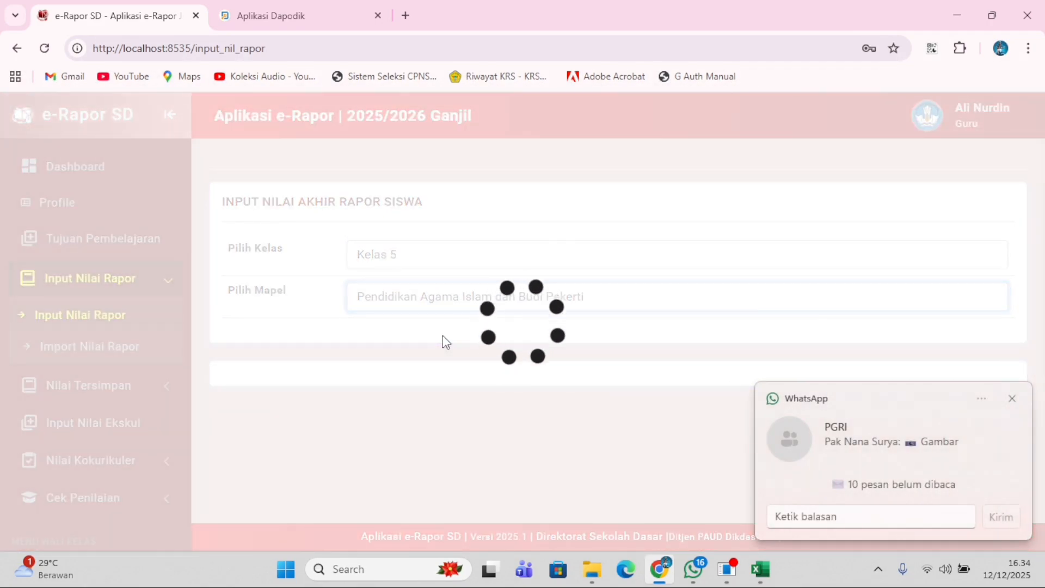
Mark mengartikan Surah and menyimpulkan perilaku terpuji achieved, membaca Surah needing improvement.
{"action": "scroll", "coordinate": [451, 301], "scroll_direction": "down", "scroll_amount": 4}
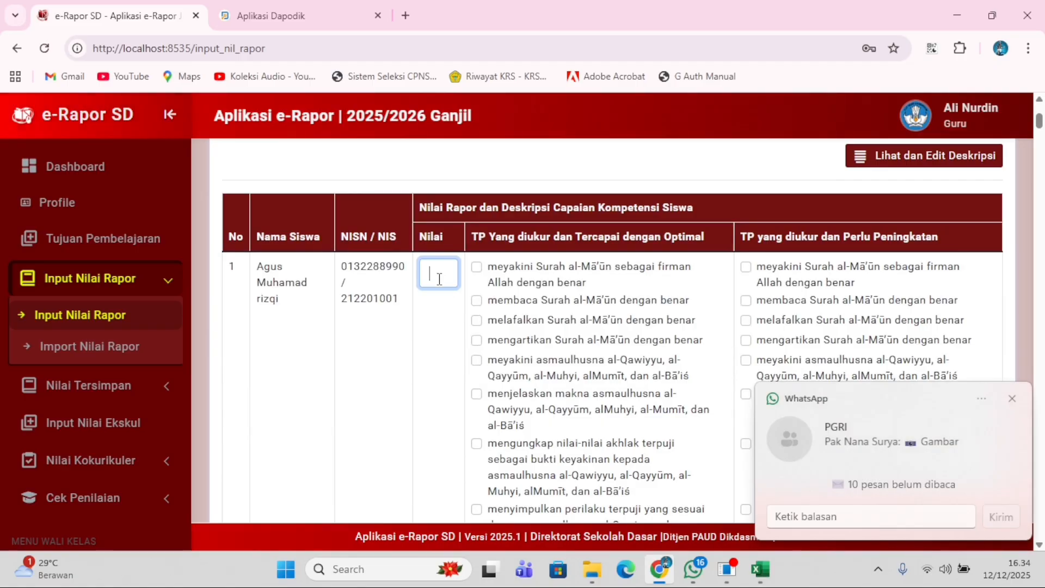
{"action": "left_click", "coordinate": [478, 338]}
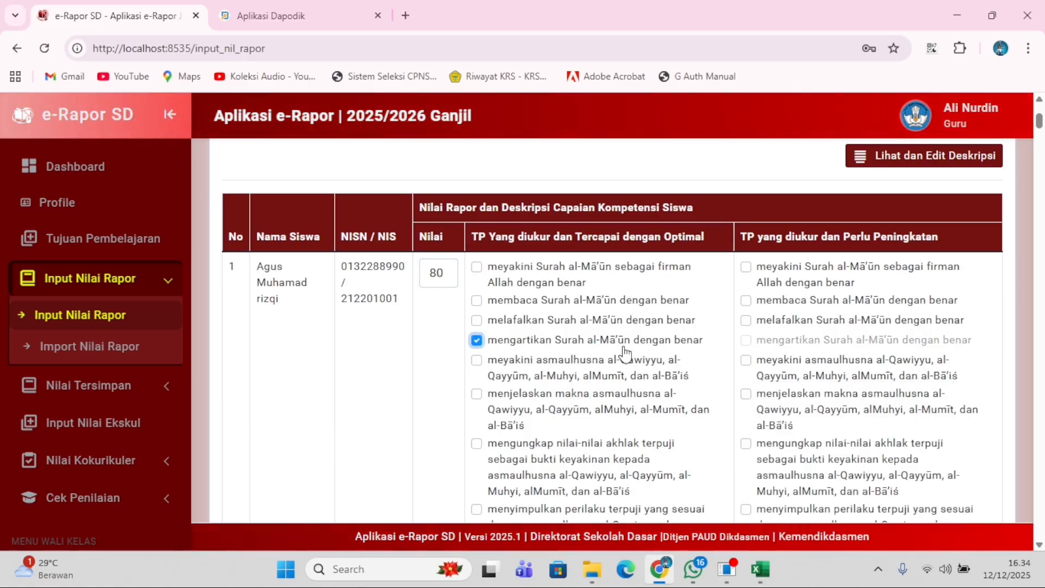
{"action": "left_click", "coordinate": [750, 300]}
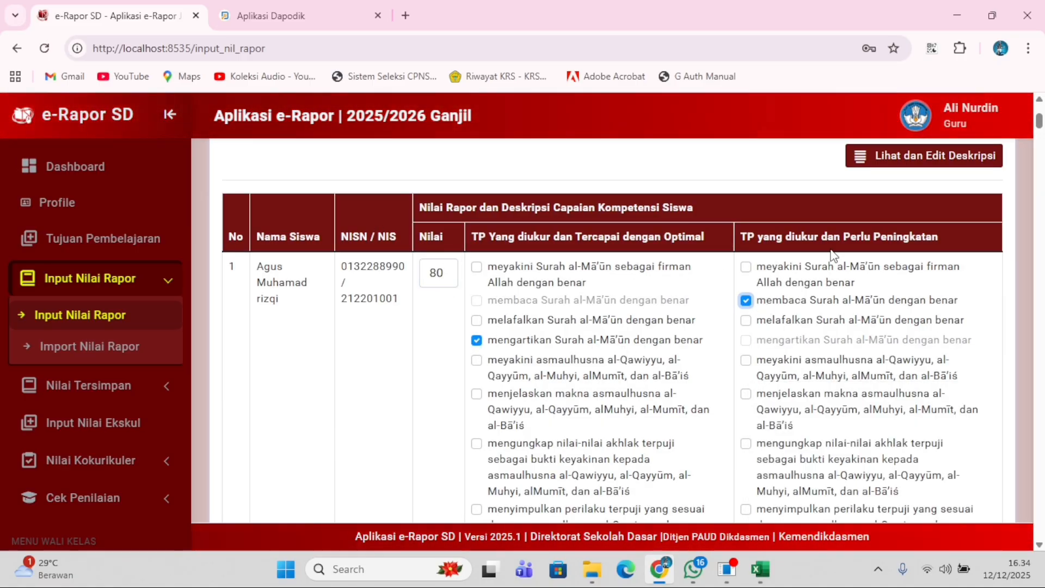
{"action": "scroll", "coordinate": [819, 344], "scroll_direction": "down", "scroll_amount": 5}
{"action": "scroll", "coordinate": [666, 323], "scroll_direction": "up", "scroll_amount": 5}
{"action": "scroll", "coordinate": [667, 320], "scroll_direction": "down", "scroll_amount": 3}
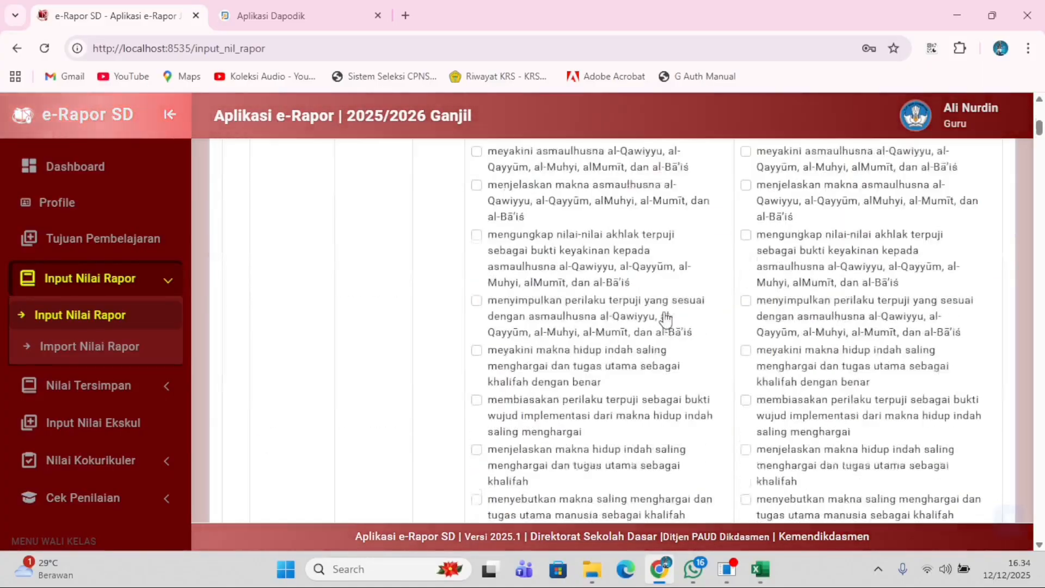
{"action": "scroll", "coordinate": [666, 319], "scroll_direction": "down", "scroll_amount": 7}
{"action": "scroll", "coordinate": [932, 361], "scroll_direction": "up", "scroll_amount": 8}
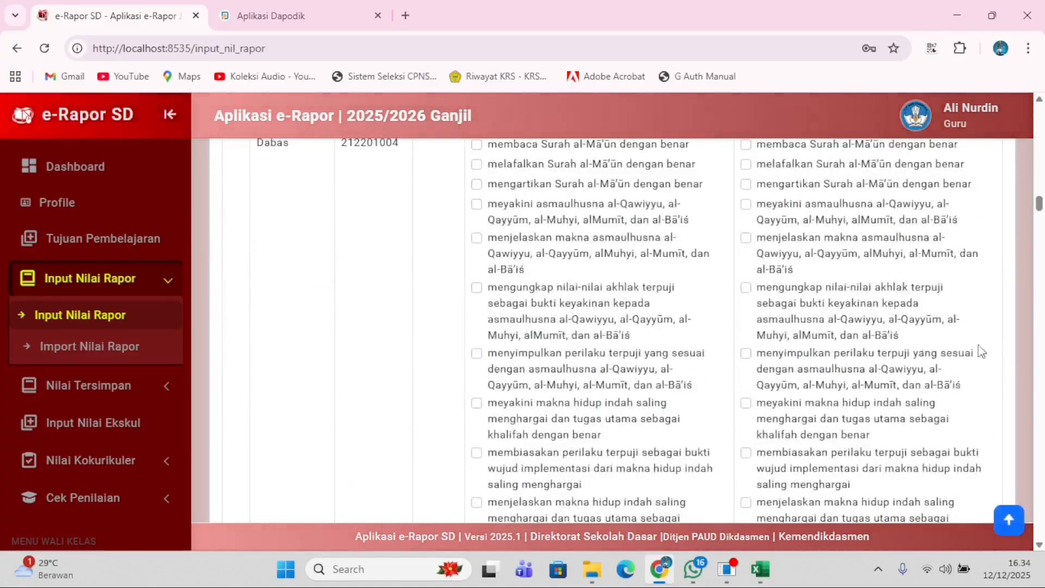
{"action": "scroll", "coordinate": [758, 355], "scroll_direction": "up", "scroll_amount": 20}
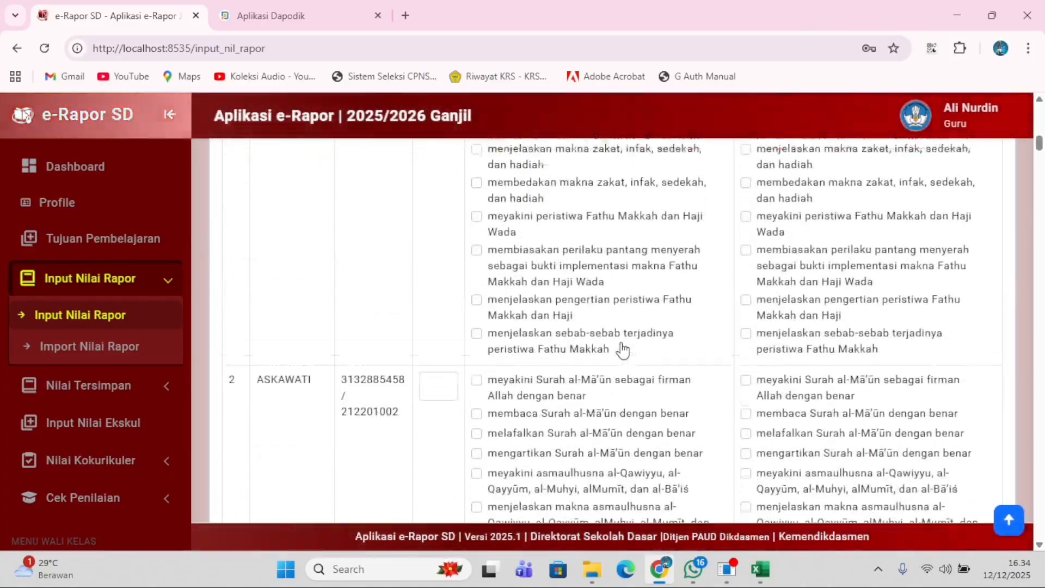
{"action": "scroll", "coordinate": [622, 351], "scroll_direction": "up", "scroll_amount": 15}
{"action": "scroll", "coordinate": [584, 374], "scroll_direction": "down", "scroll_amount": 3}
{"action": "left_click", "coordinate": [587, 370]}
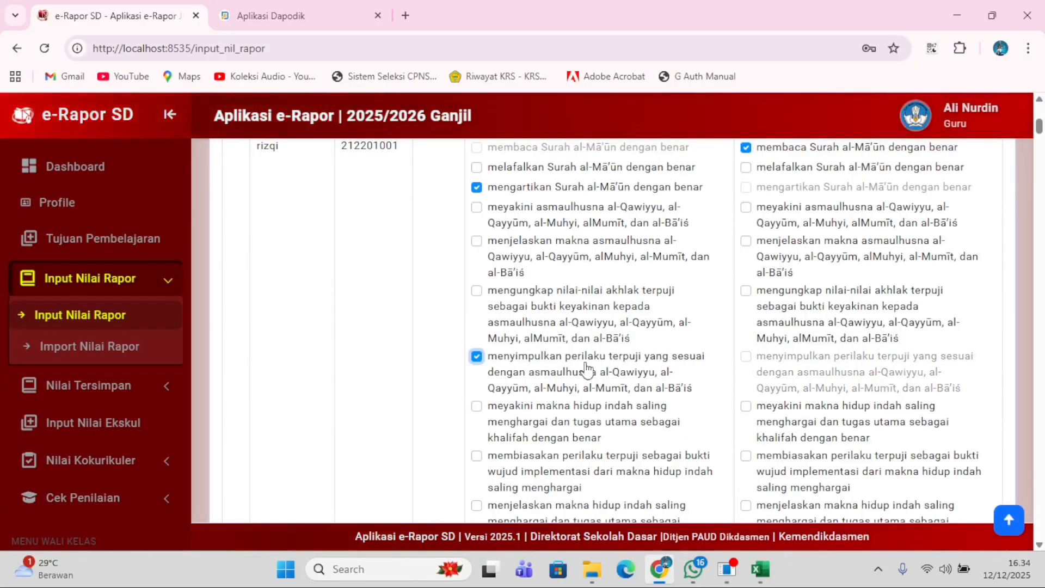
Save the score of 80 with its objectives, then go to Tujuan Pembelajaran.
{"action": "scroll", "coordinate": [1032, 174], "scroll_direction": "down", "scroll_amount": 15}
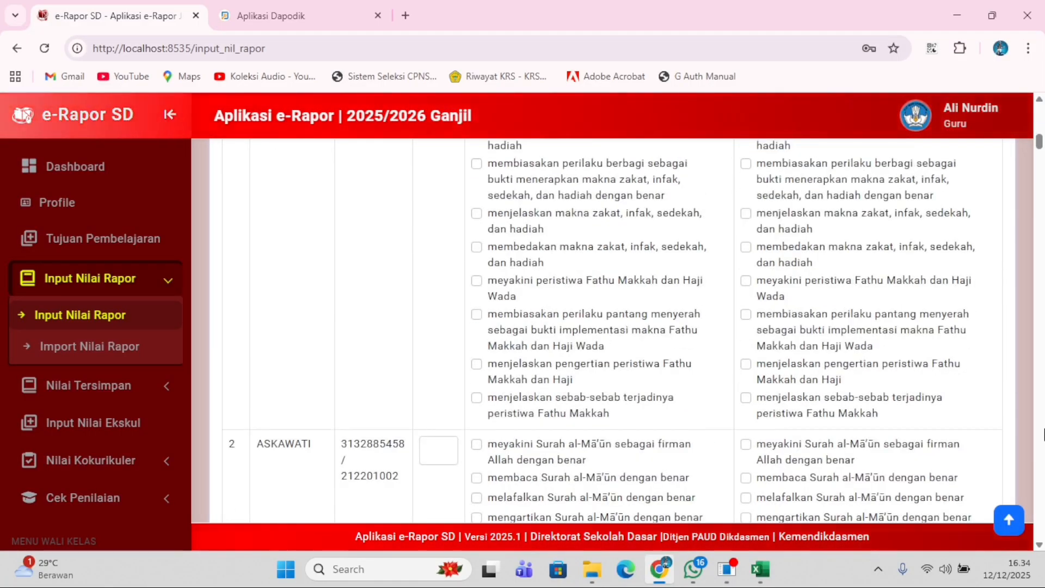
{"action": "left_click_drag", "start_coordinate": [1040, 159], "coordinate": [1040, 528]}
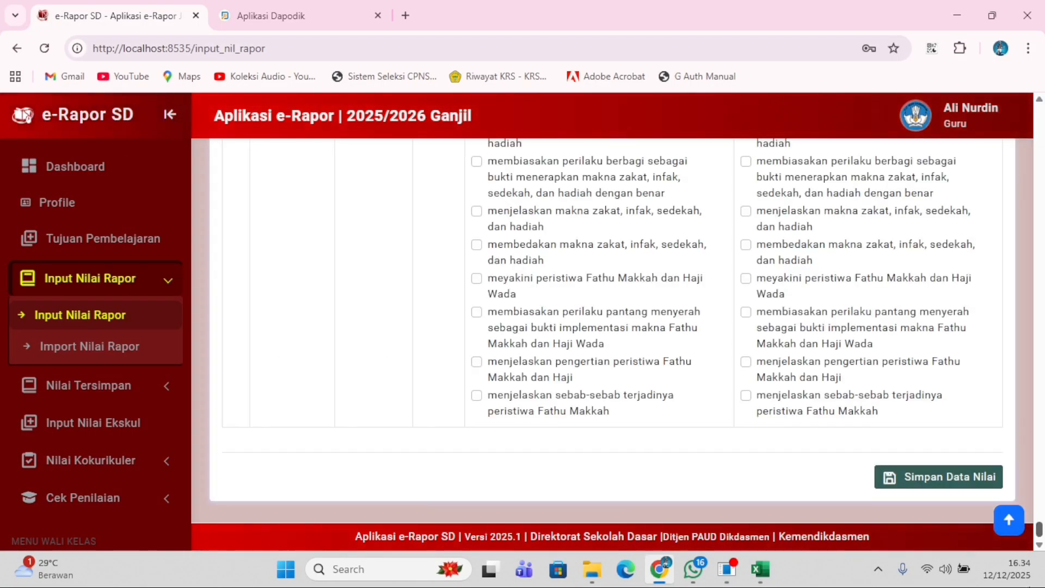
{"action": "left_click", "coordinate": [896, 489]}
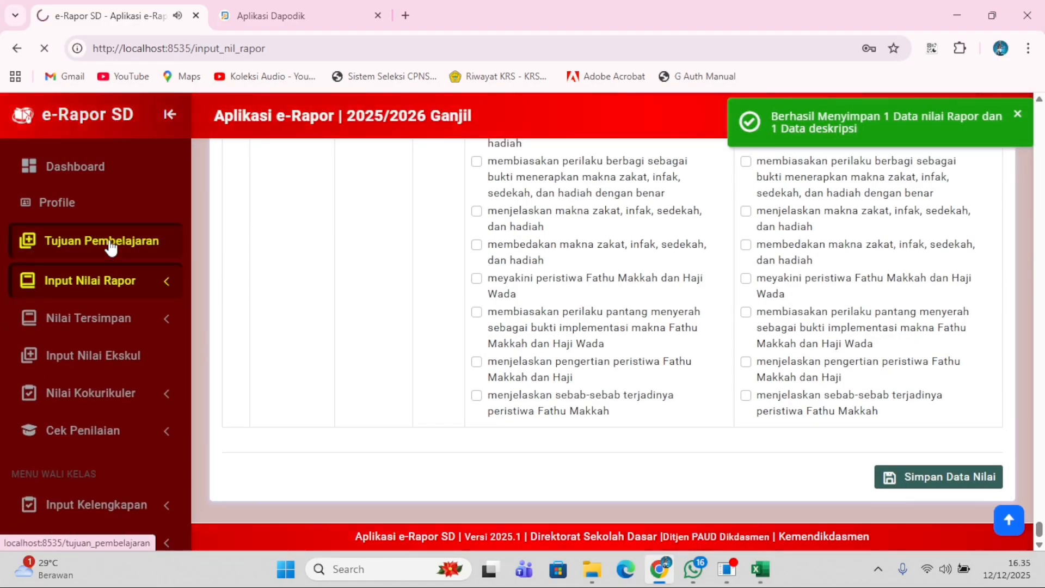
{"action": "left_click", "coordinate": [109, 241]}
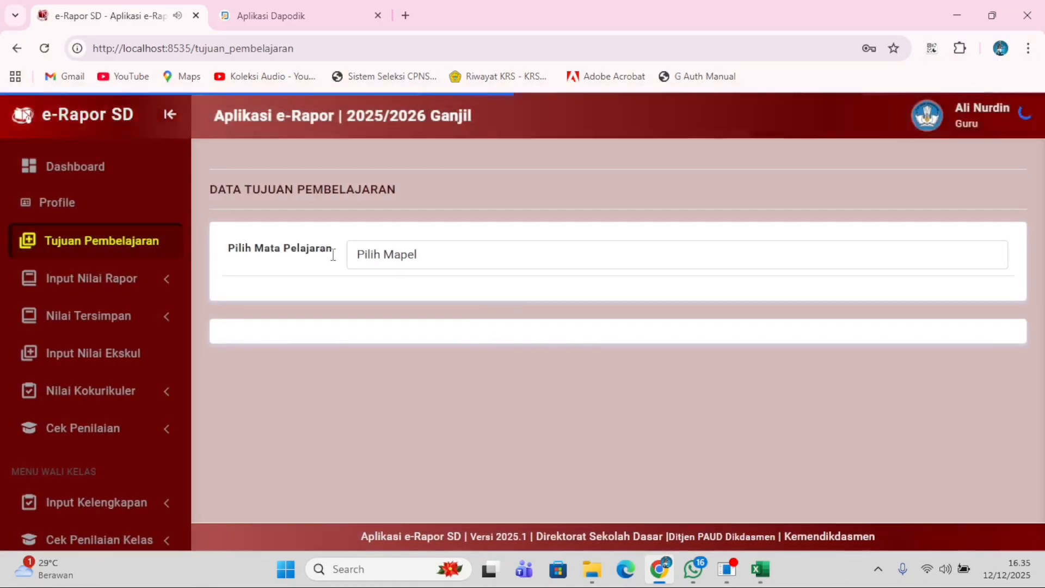
Show Pendidikan Agama Islam dan Budi Pekerti objectives in editable Tambah/Edit TP mode.
{"action": "left_click", "coordinate": [372, 257]}
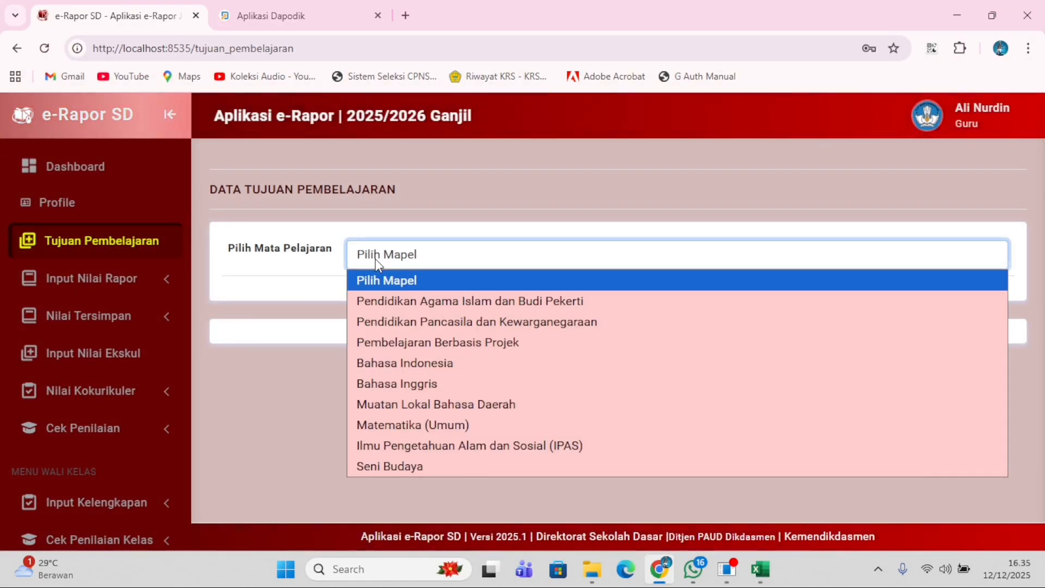
{"action": "left_click", "coordinate": [388, 297]}
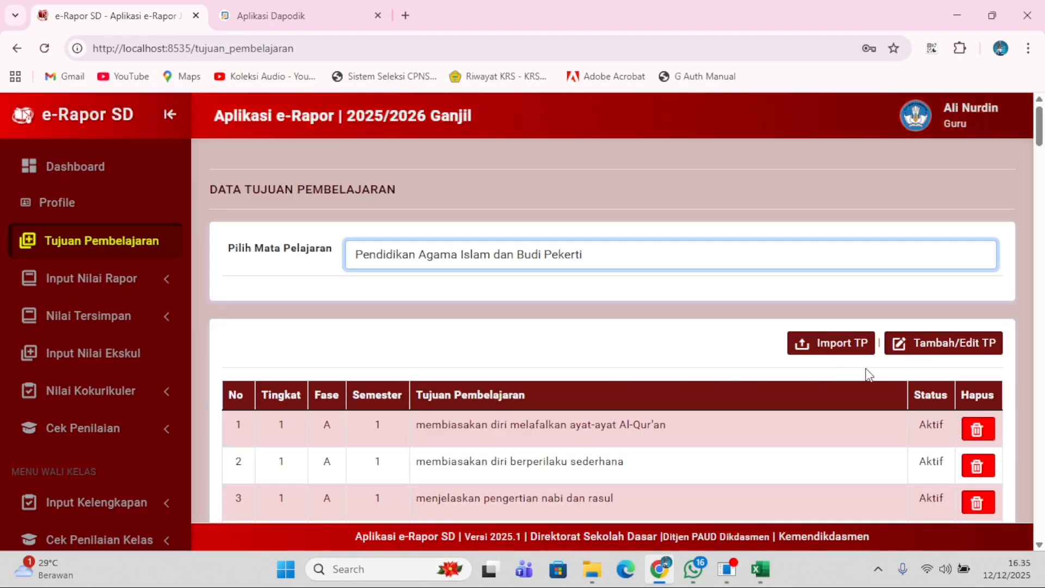
{"action": "left_click", "coordinate": [923, 352]}
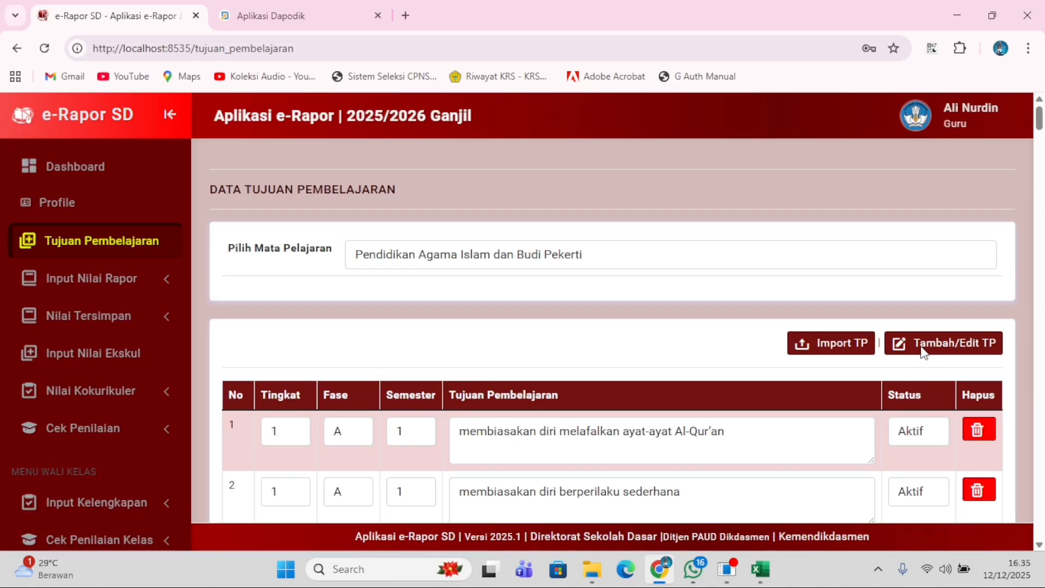
{"action": "left_click", "coordinate": [924, 353]}
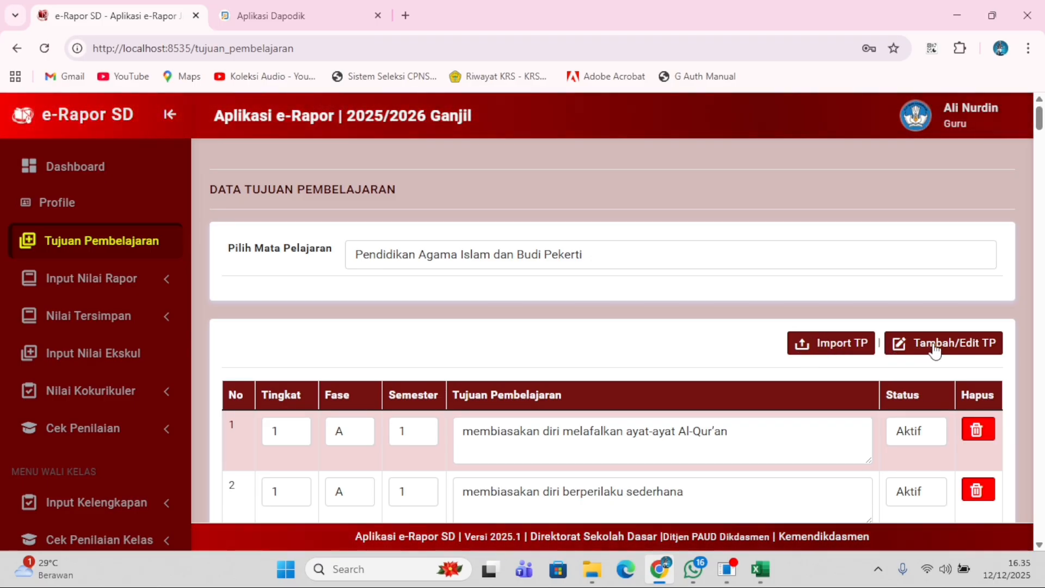
{"action": "scroll", "coordinate": [926, 357], "scroll_direction": "down", "scroll_amount": 4}
{"action": "scroll", "coordinate": [967, 281], "scroll_direction": "up", "scroll_amount": 3}
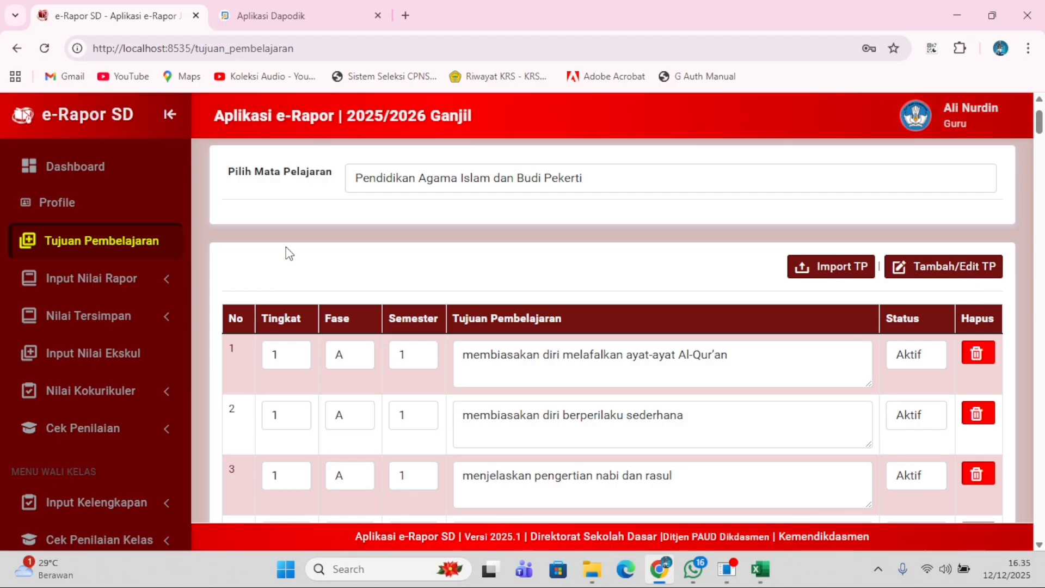
{"action": "left_click", "coordinate": [158, 284]}
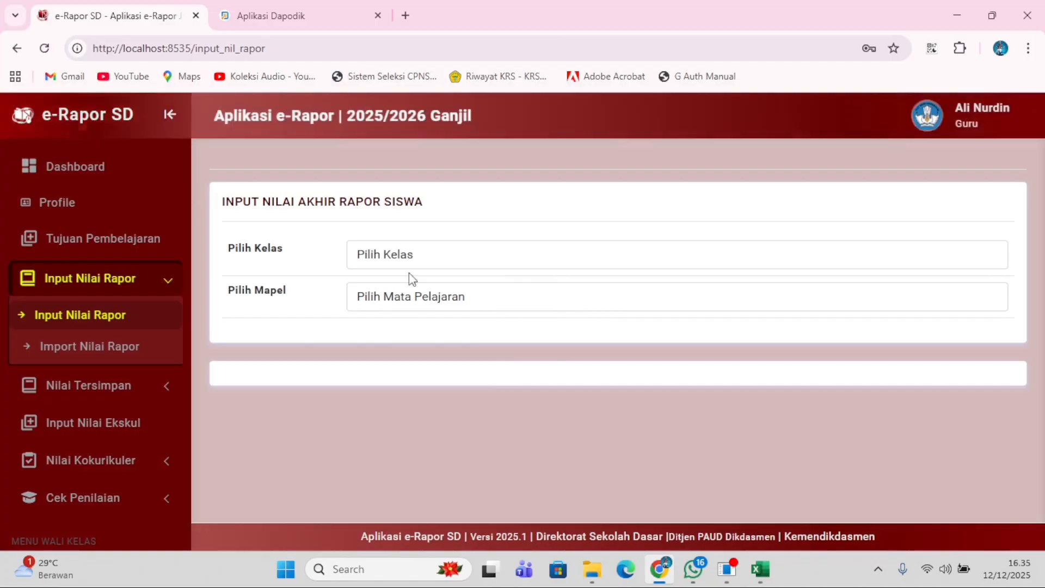
Select Kelas 5 and Pendidikan Pancasila dan Kewarganegaraan for grade entry.
{"action": "left_click", "coordinate": [416, 265]}
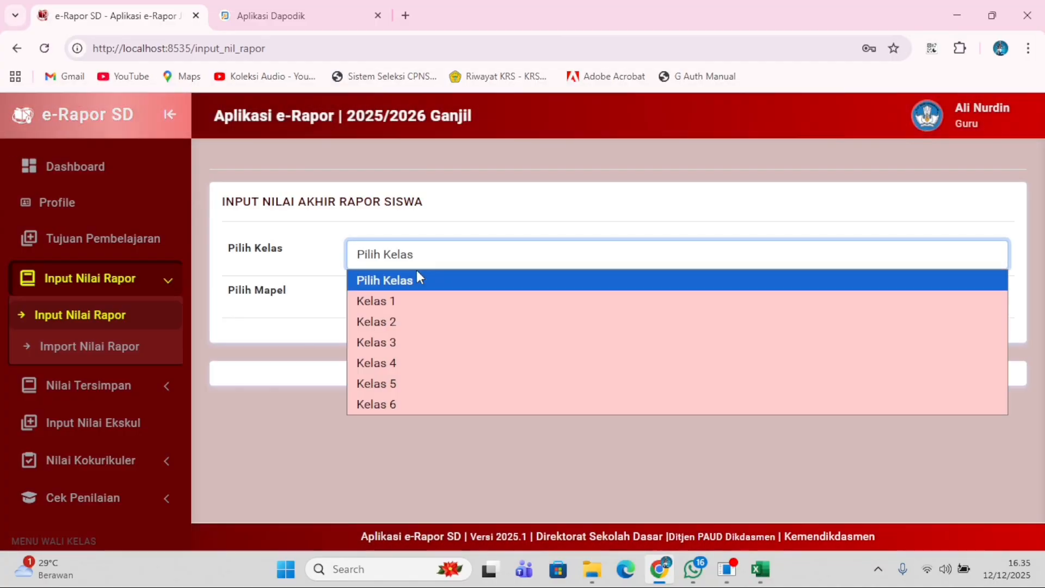
{"action": "left_click", "coordinate": [407, 382]}
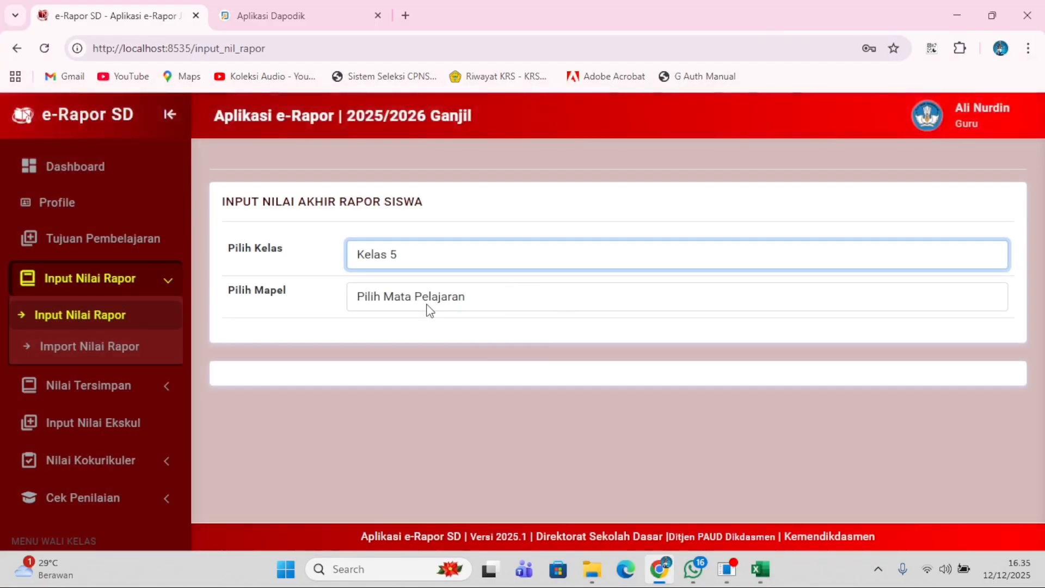
{"action": "left_click", "coordinate": [427, 306]}
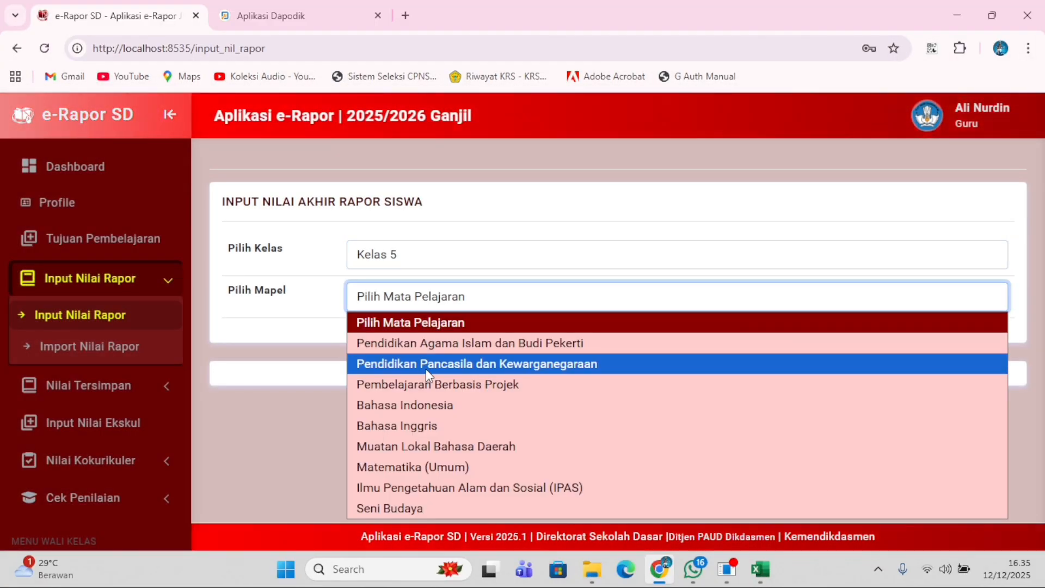
{"action": "left_click", "coordinate": [425, 364]}
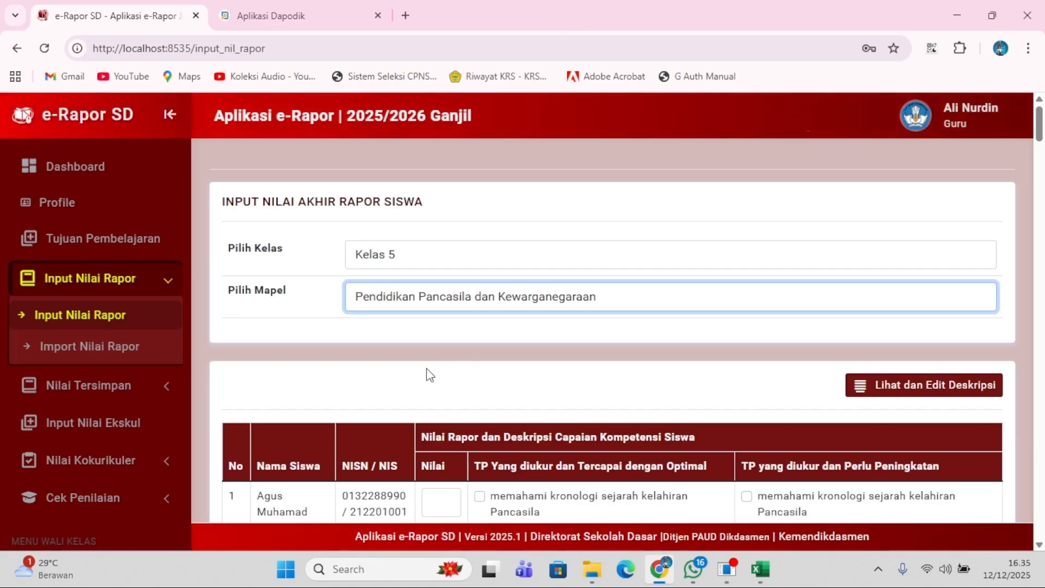
Save score 80 with achieved and needs-improvement objectives ticked, then open Import Nilai Rapor.
{"action": "scroll", "coordinate": [457, 370], "scroll_direction": "down", "scroll_amount": 3}
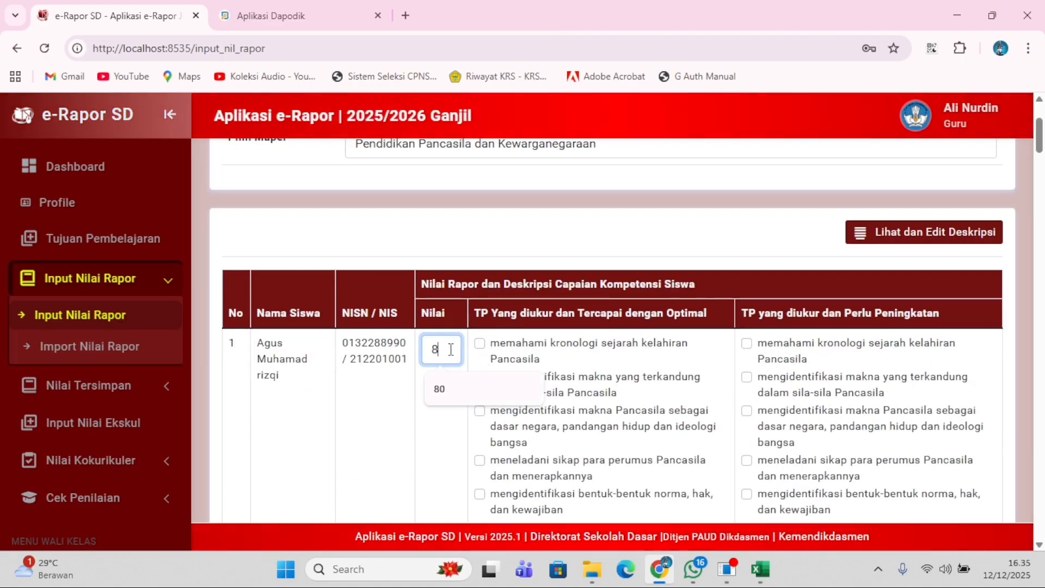
{"action": "type", "text": "80"}
{"action": "left_click", "coordinate": [480, 411]}
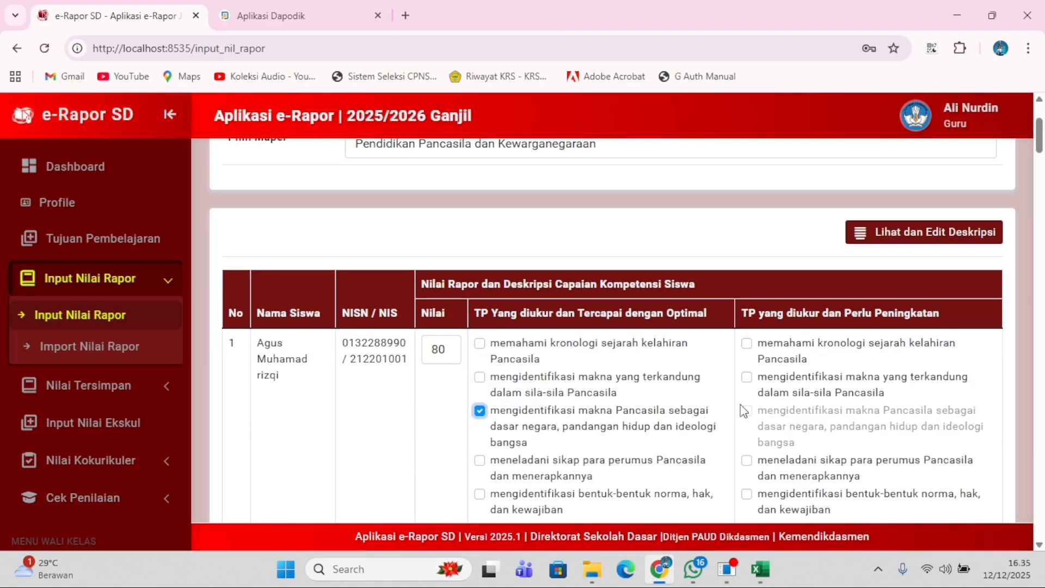
{"action": "left_click", "coordinate": [747, 376]}
{"action": "scroll", "coordinate": [691, 385], "scroll_direction": "down", "scroll_amount": 12}
{"action": "left_click_drag", "start_coordinate": [1039, 182], "coordinate": [1026, 579]}
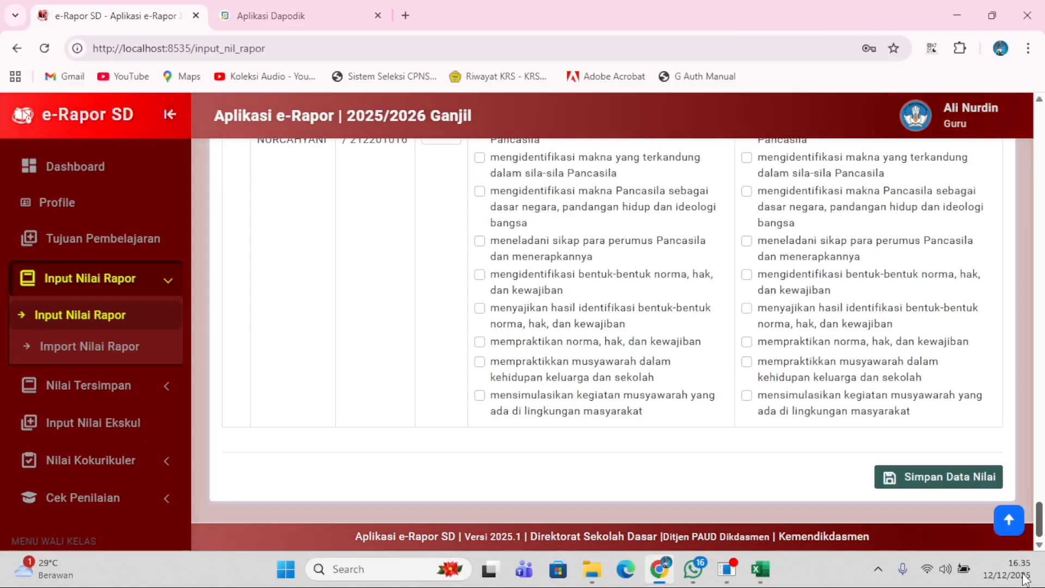
{"action": "left_click", "coordinate": [930, 481]}
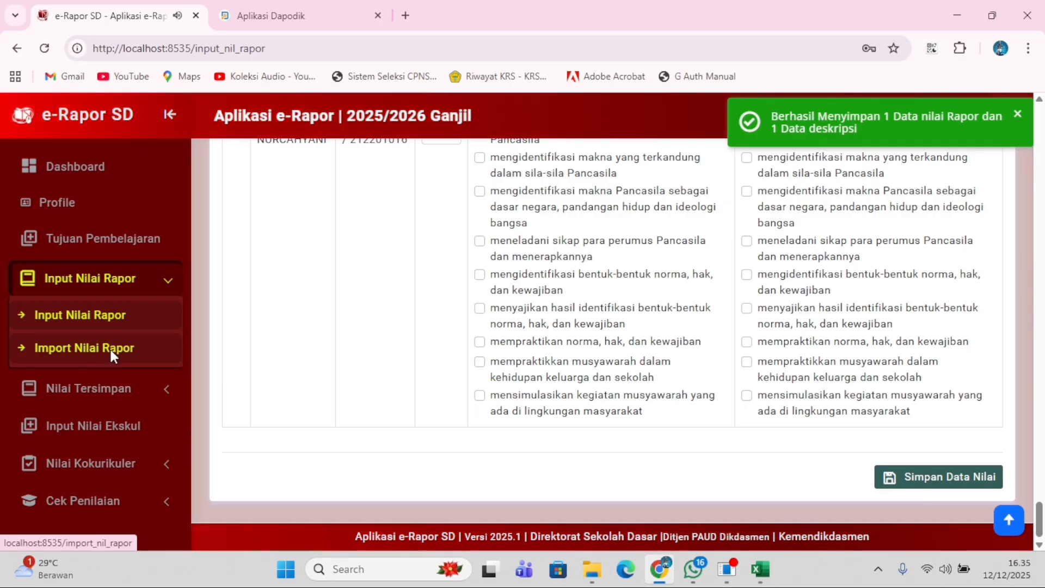
{"action": "left_click", "coordinate": [110, 347]}
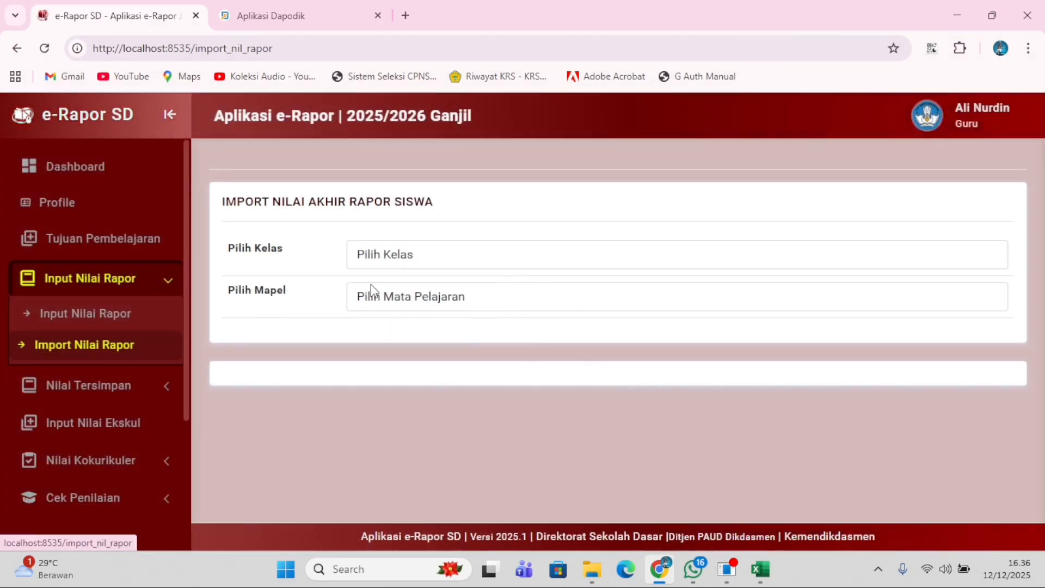
Pick Kelas 5 and Pendidikan Pancasila dan Kewarganegaraan, then go to Input Nilai Ekskul.
{"action": "left_click", "coordinate": [414, 262]}
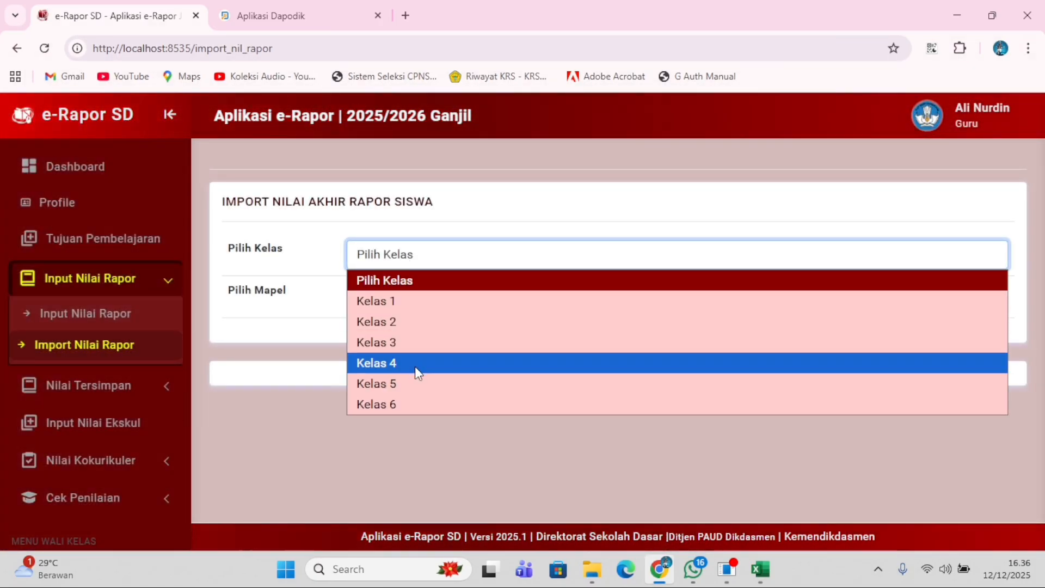
{"action": "left_click", "coordinate": [417, 383]}
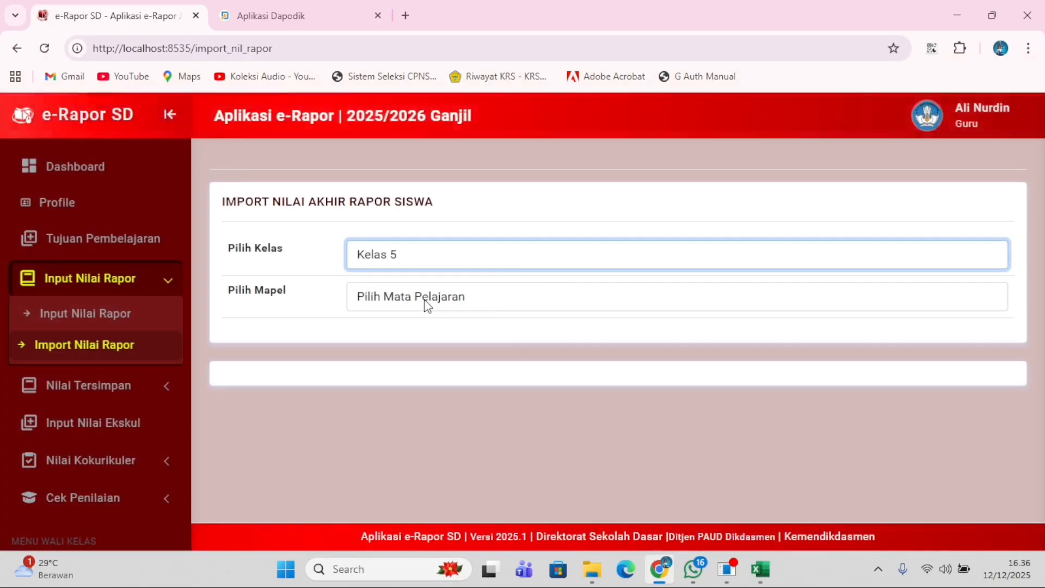
{"action": "left_click", "coordinate": [427, 306]}
{"action": "left_click", "coordinate": [436, 365]}
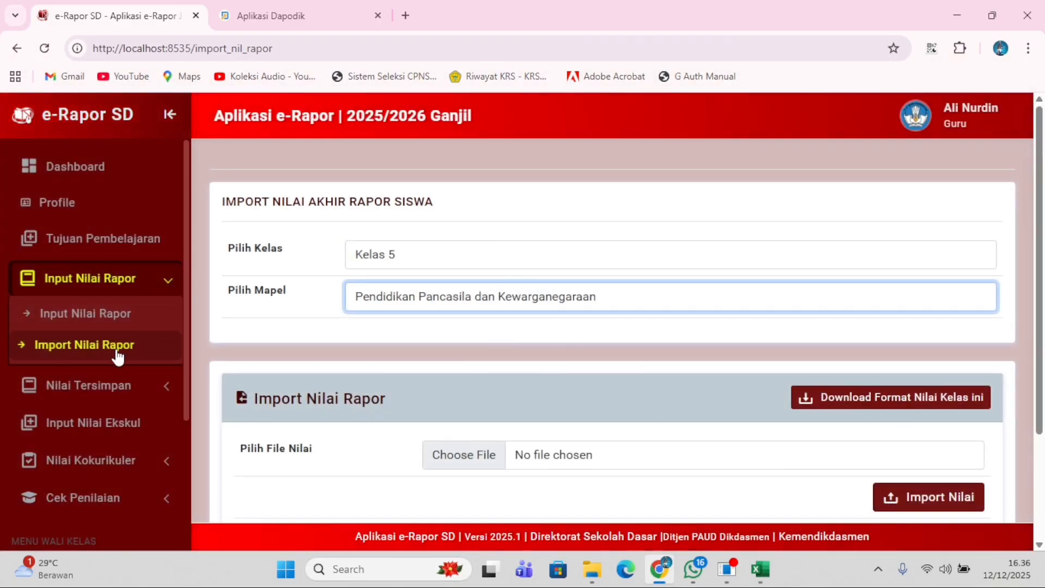
{"action": "left_click", "coordinate": [84, 386]}
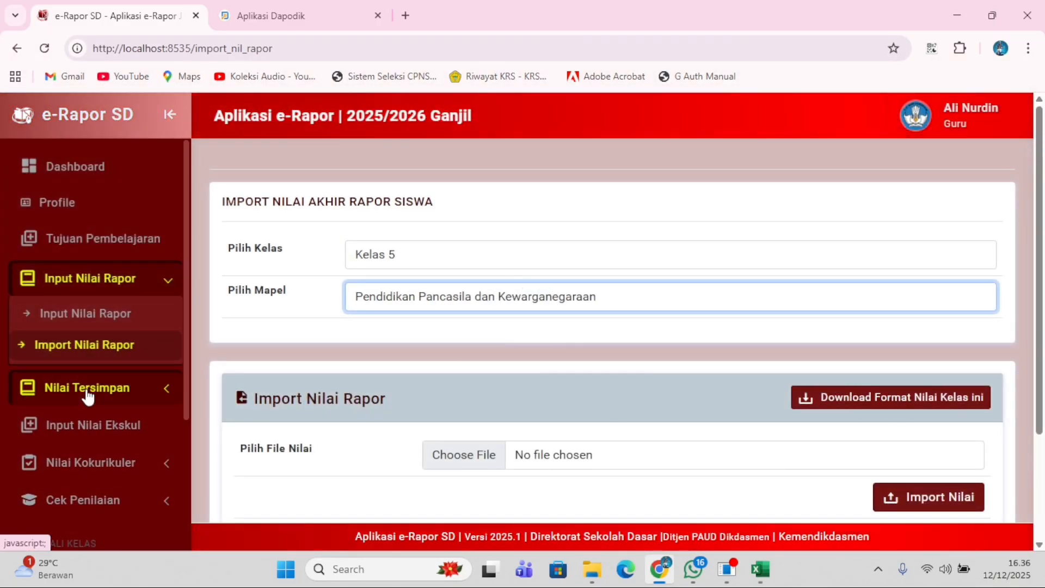
{"action": "left_click", "coordinate": [93, 429]}
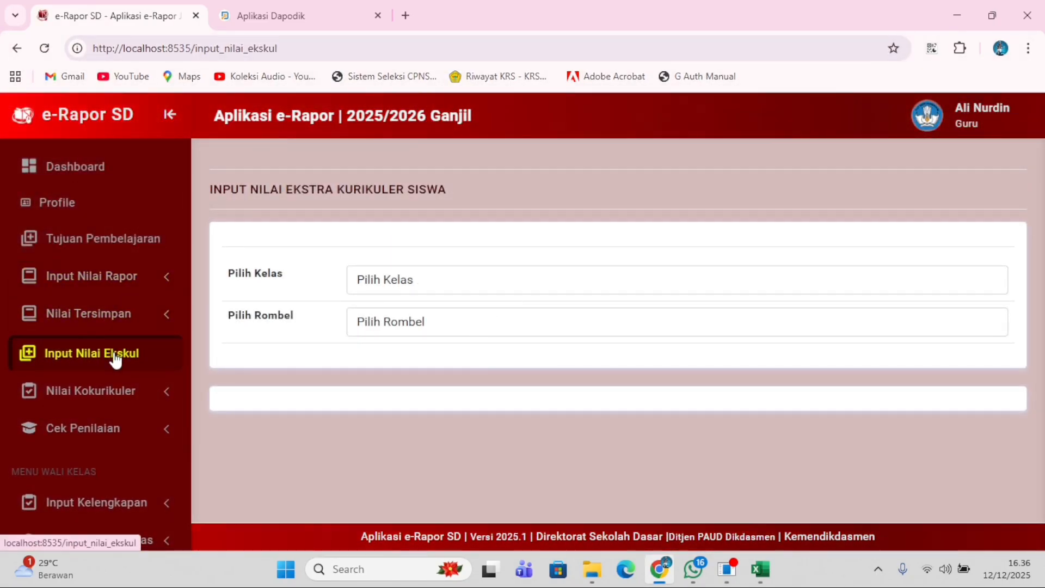
Load and review Kelas 5's Pramuka 5 grades, then go to Input Nilai Kokurikuler.
{"action": "left_click", "coordinate": [413, 289]}
{"action": "left_click", "coordinate": [408, 324]}
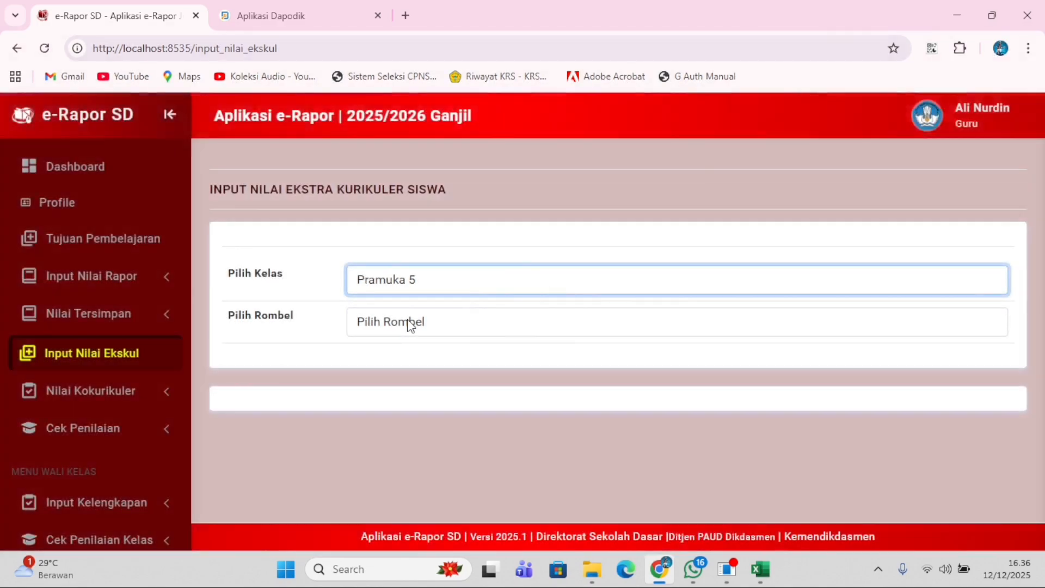
{"action": "left_click", "coordinate": [409, 325]}
{"action": "left_click", "coordinate": [404, 366]}
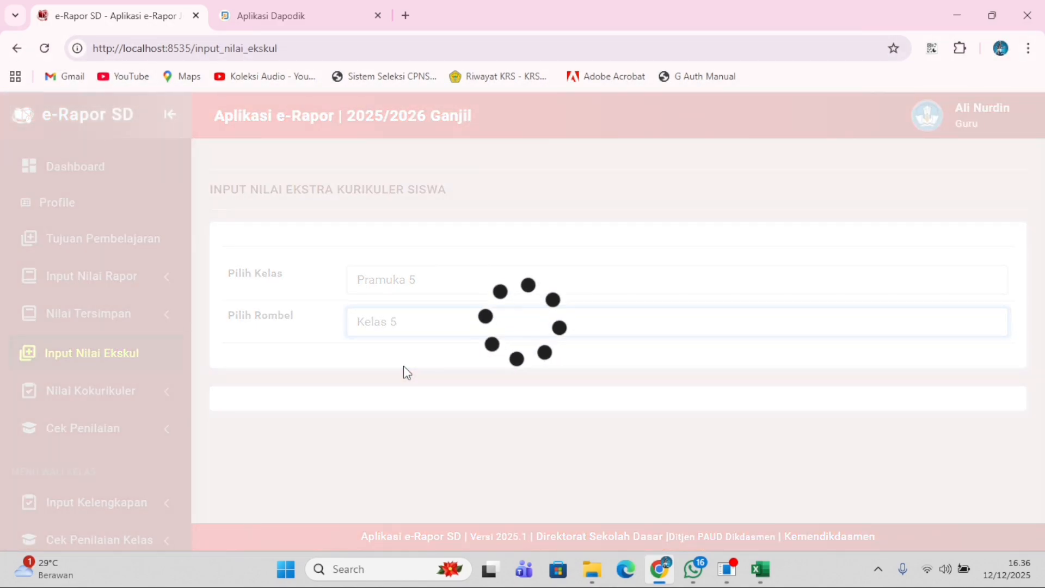
{"action": "scroll", "coordinate": [892, 299], "scroll_direction": "down", "scroll_amount": 3}
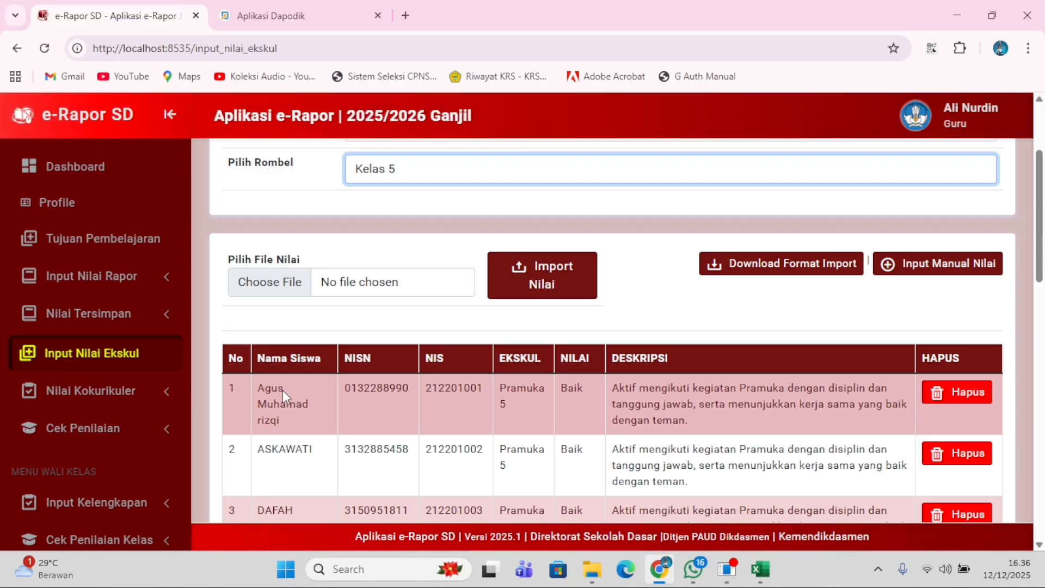
{"action": "left_click", "coordinate": [116, 392]}
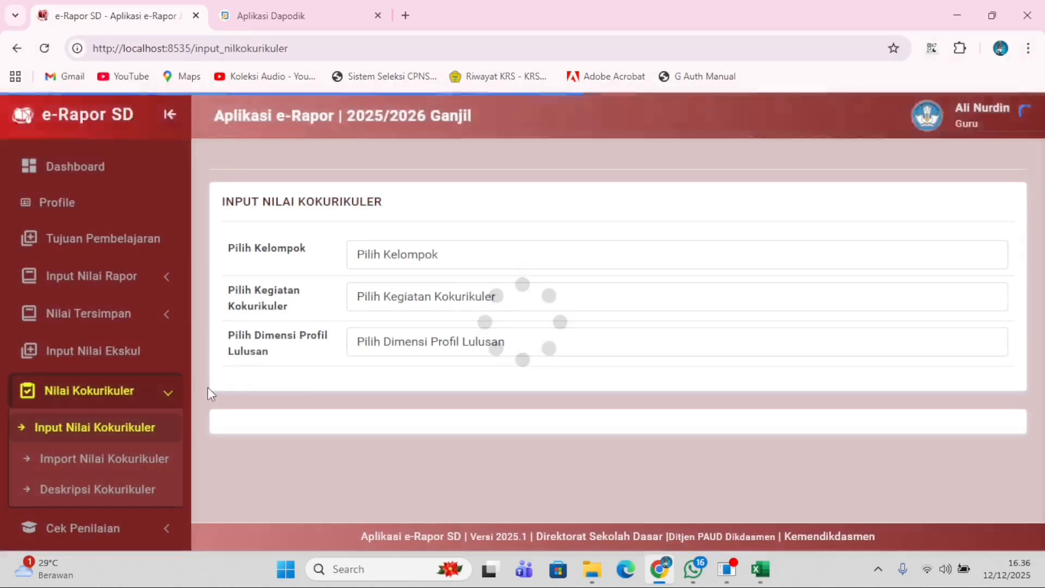
Review KELAS 5's Generasi Sehat dan Bugar grades for the kesehatan dimension, then log out.
{"action": "left_click", "coordinate": [419, 257]}
{"action": "left_click", "coordinate": [406, 301]}
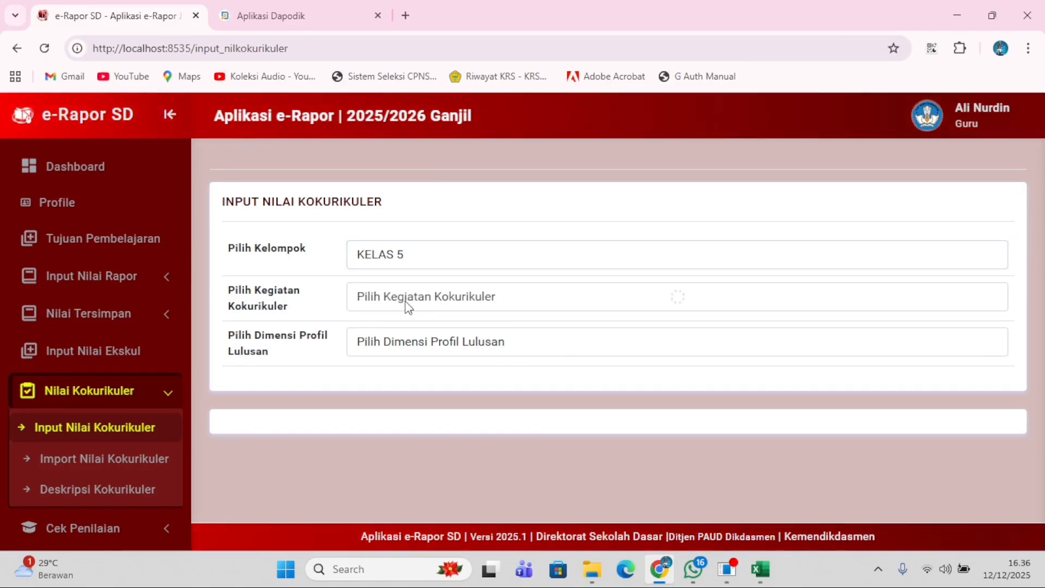
{"action": "left_click", "coordinate": [405, 299]}
{"action": "left_click", "coordinate": [409, 345]}
{"action": "left_click", "coordinate": [407, 344]}
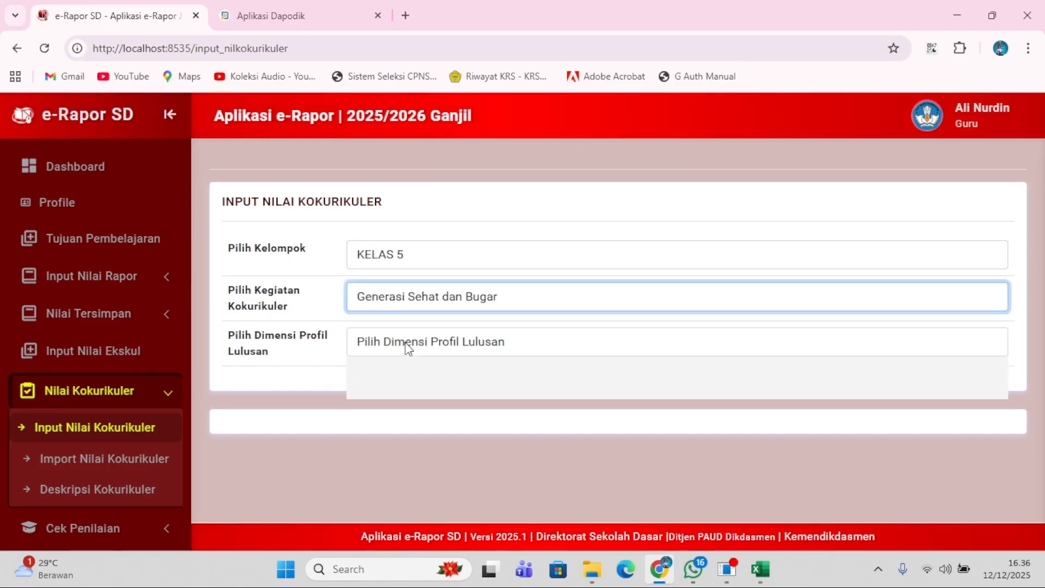
{"action": "left_click", "coordinate": [407, 389]}
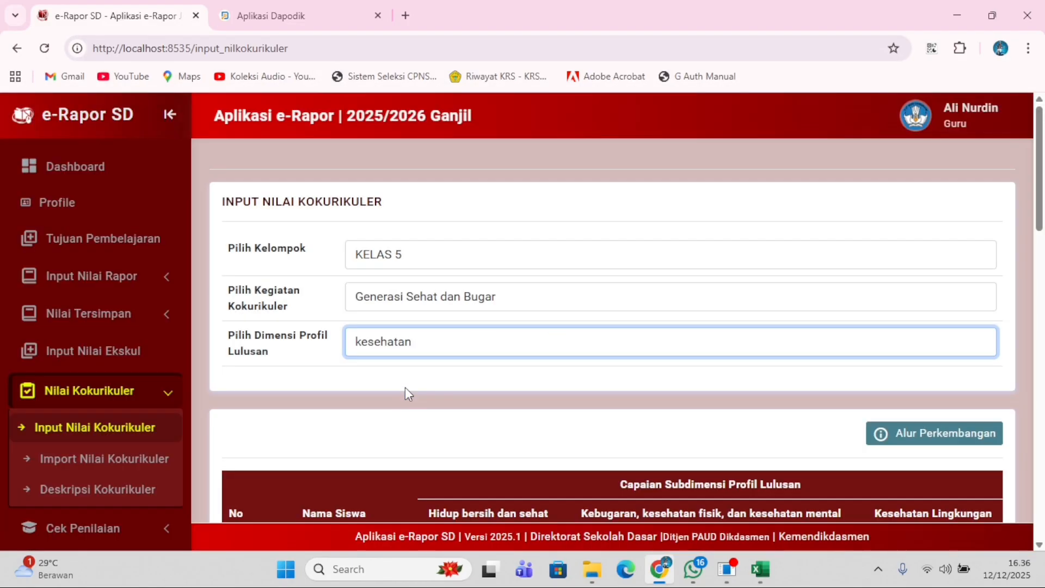
{"action": "scroll", "coordinate": [650, 365], "scroll_direction": "down", "scroll_amount": 4}
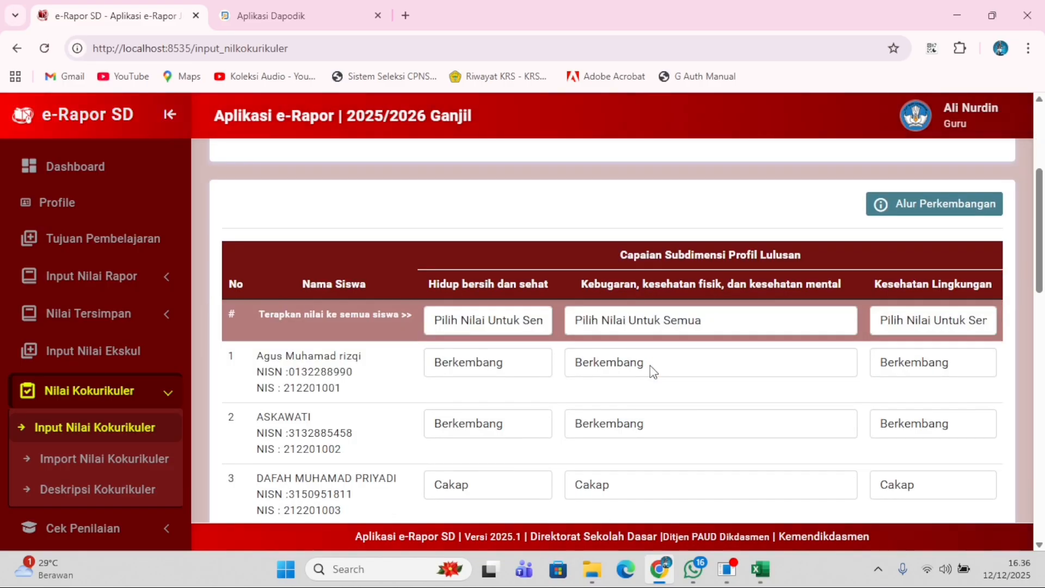
{"action": "scroll", "coordinate": [138, 406], "scroll_direction": "down", "scroll_amount": 4}
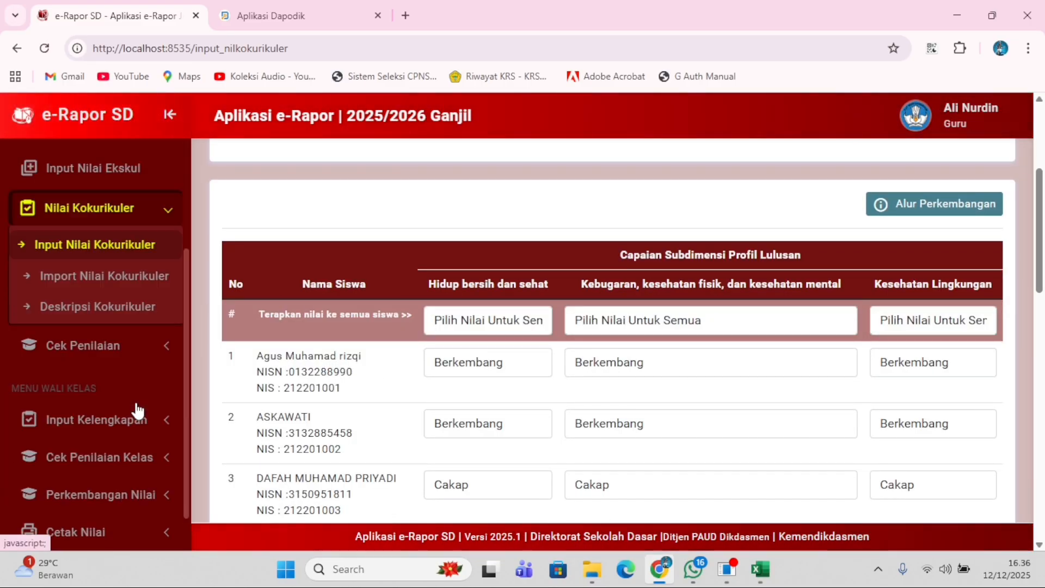
{"action": "scroll", "coordinate": [109, 490], "scroll_direction": "down", "scroll_amount": 2}
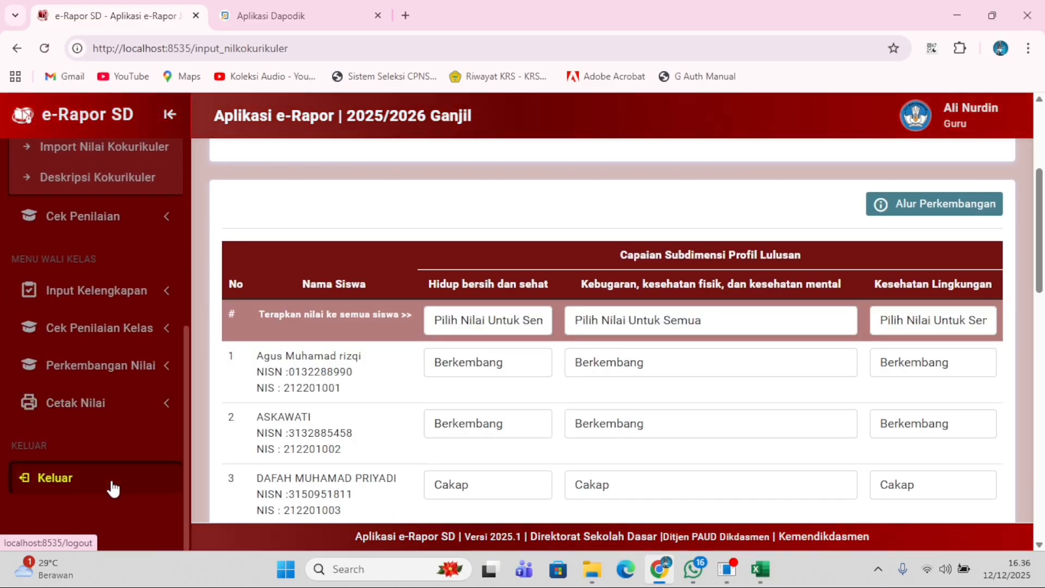
{"action": "left_click", "coordinate": [113, 488]}
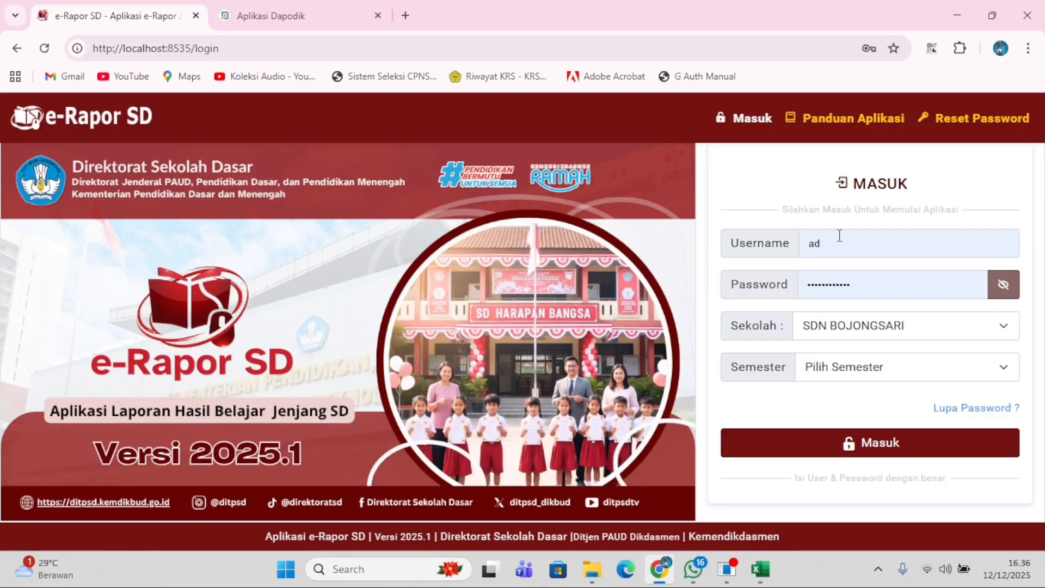
Enter administrator credentials with semester 2025/2026 Ganjil and dismiss the wrong-password error.
{"action": "double_click", "coordinate": [839, 235]}
{"action": "type", "text": "administrator"}
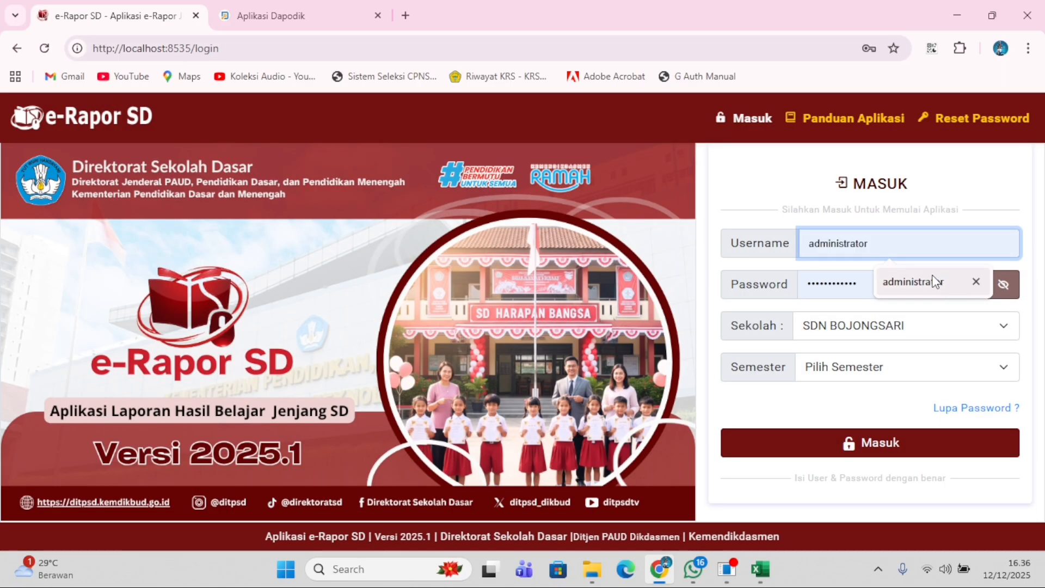
{"action": "left_click_drag", "start_coordinate": [904, 243], "coordinate": [746, 242]}
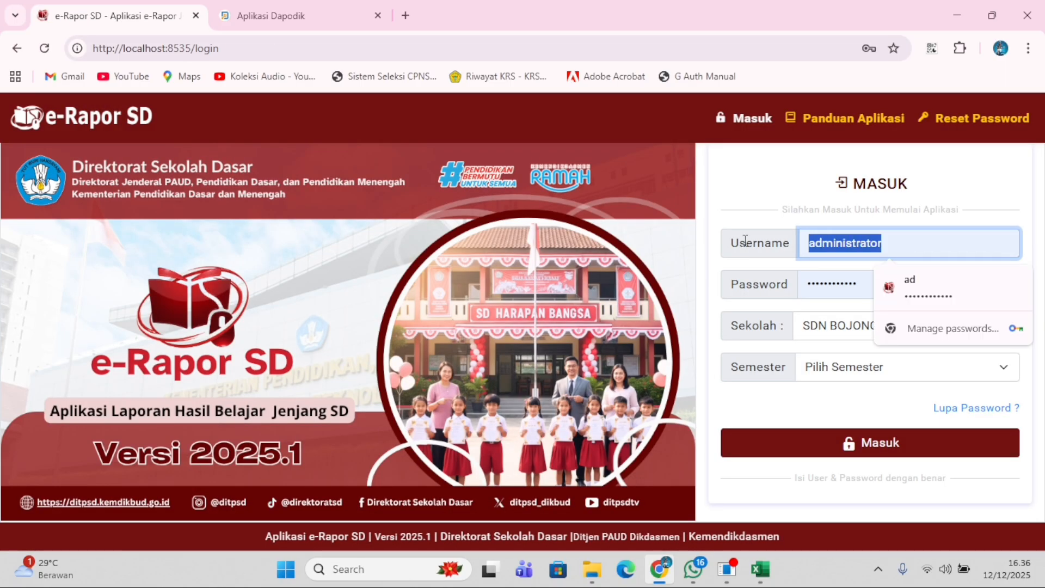
{"action": "left_click", "coordinate": [857, 283]}
{"action": "left_click", "coordinate": [888, 374]}
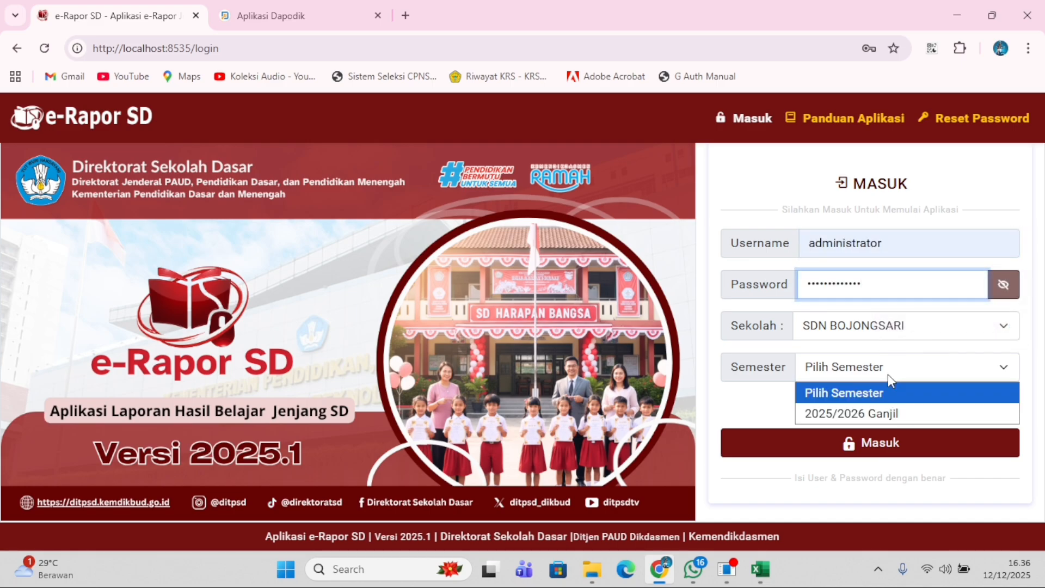
{"action": "left_click", "coordinate": [880, 404]}
{"action": "left_click", "coordinate": [886, 430]}
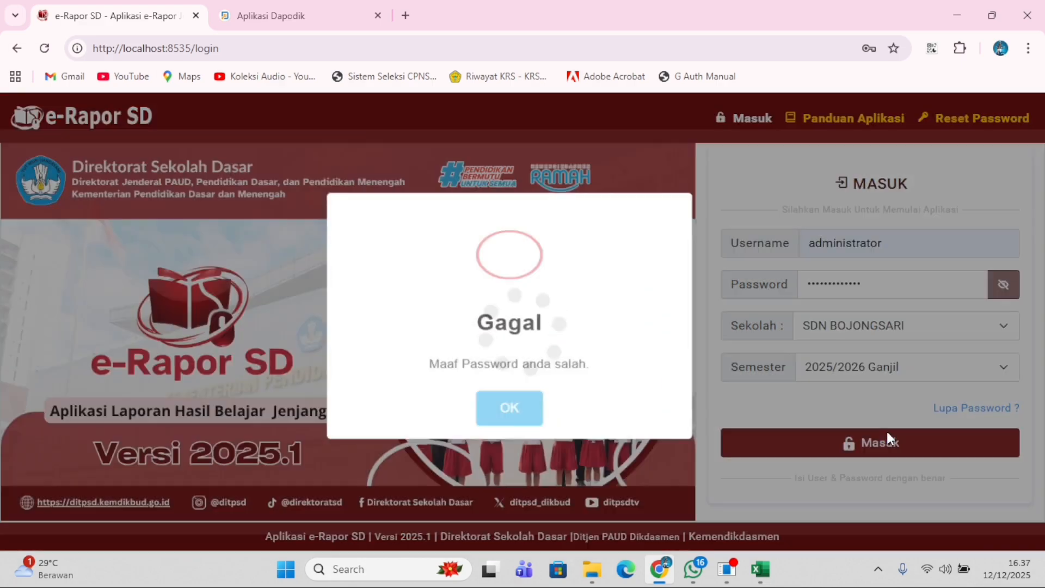
{"action": "left_click", "coordinate": [511, 409]}
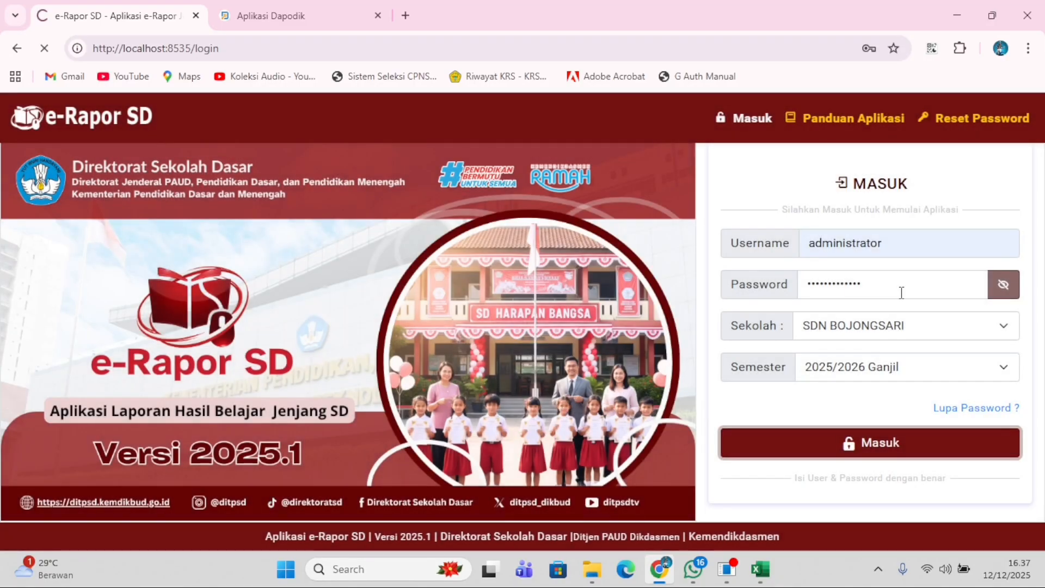
Correct the username, reselect 2025/2026 Ganjil, and sign in successfully as administrator.
{"action": "left_click", "coordinate": [1007, 286]}
{"action": "left_click", "coordinate": [902, 244]}
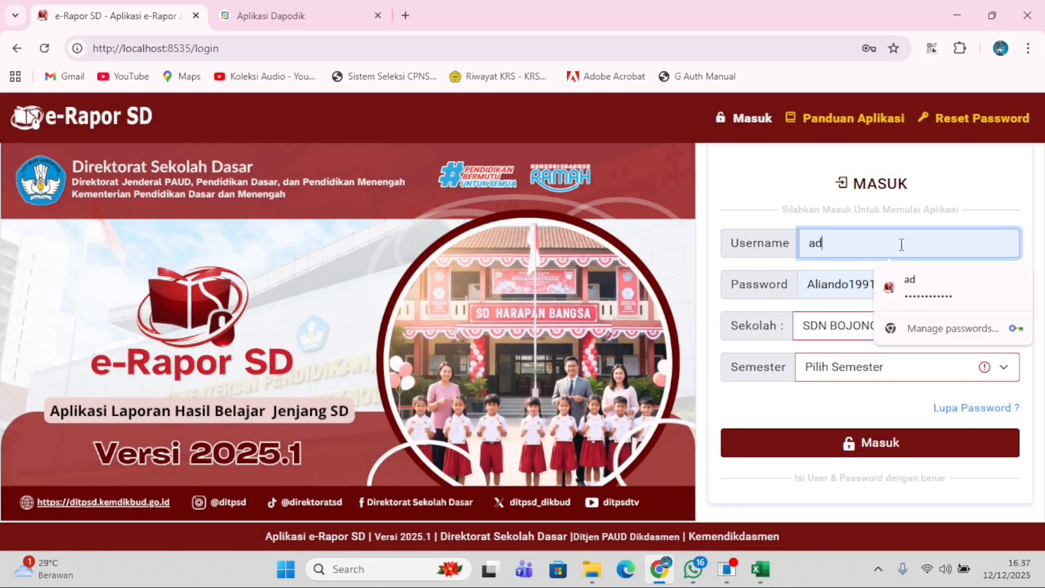
{"action": "type", "text": "ministrator"}
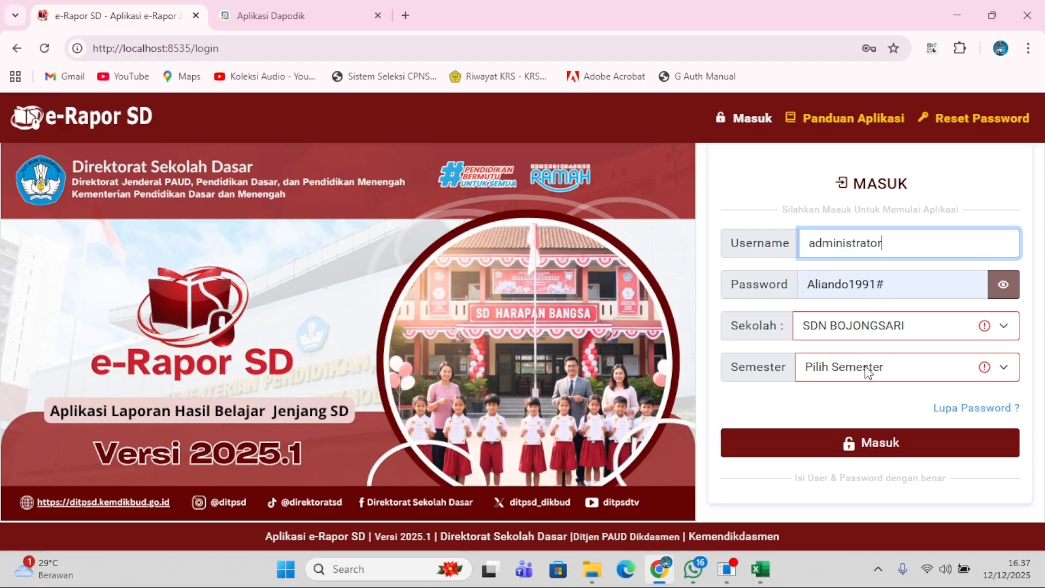
{"action": "left_click", "coordinate": [868, 372]}
{"action": "left_click", "coordinate": [871, 412]}
{"action": "left_click", "coordinate": [873, 436]}
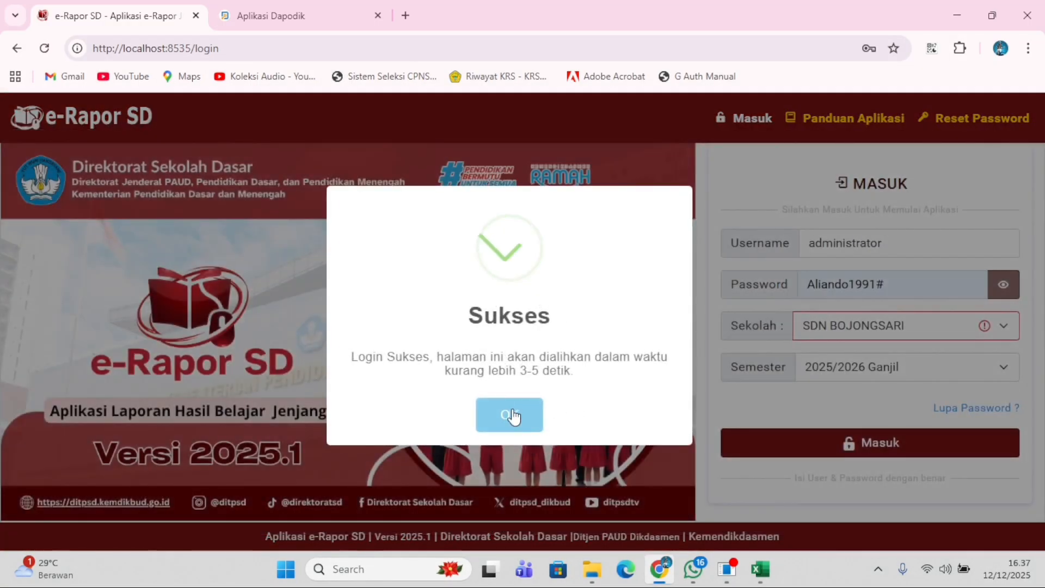
{"action": "left_click", "coordinate": [512, 410]}
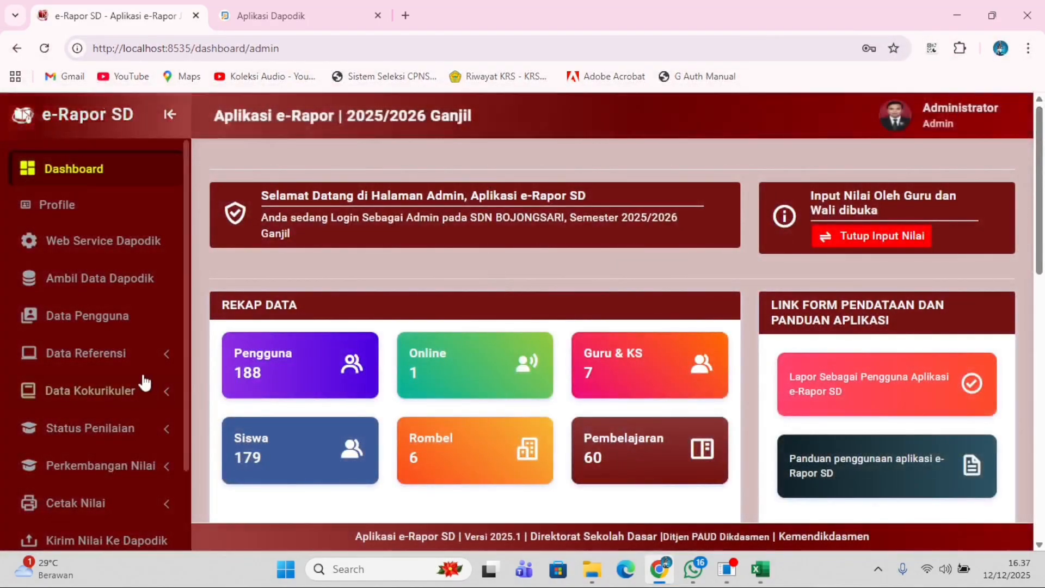
List phase A co-curricular activities for theme Tujuh Kebiasaan Anak Indonesia Hebat.
{"action": "left_click", "coordinate": [134, 387]}
{"action": "left_click", "coordinate": [116, 426]}
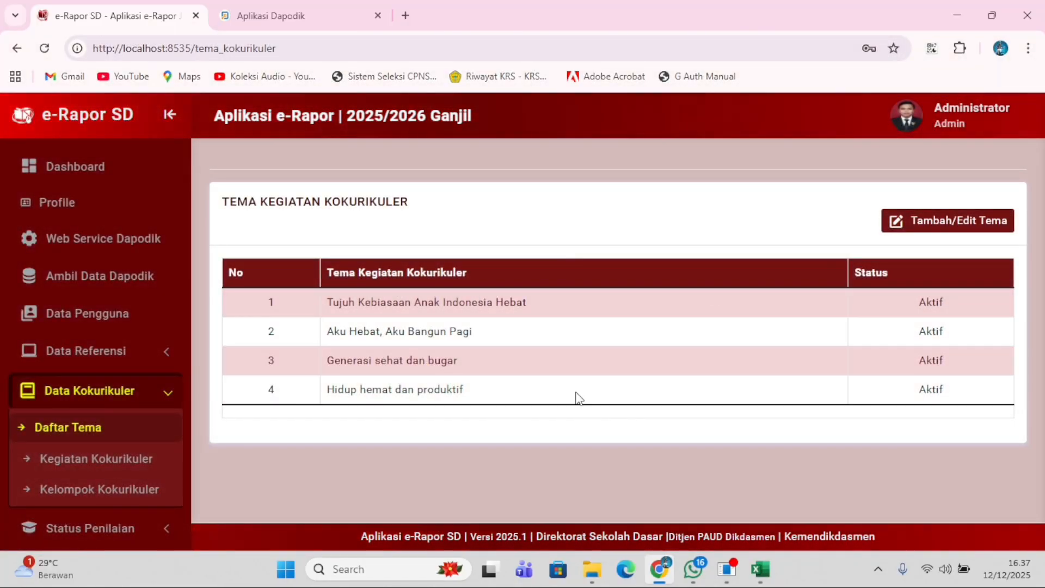
{"action": "left_click", "coordinate": [148, 467]}
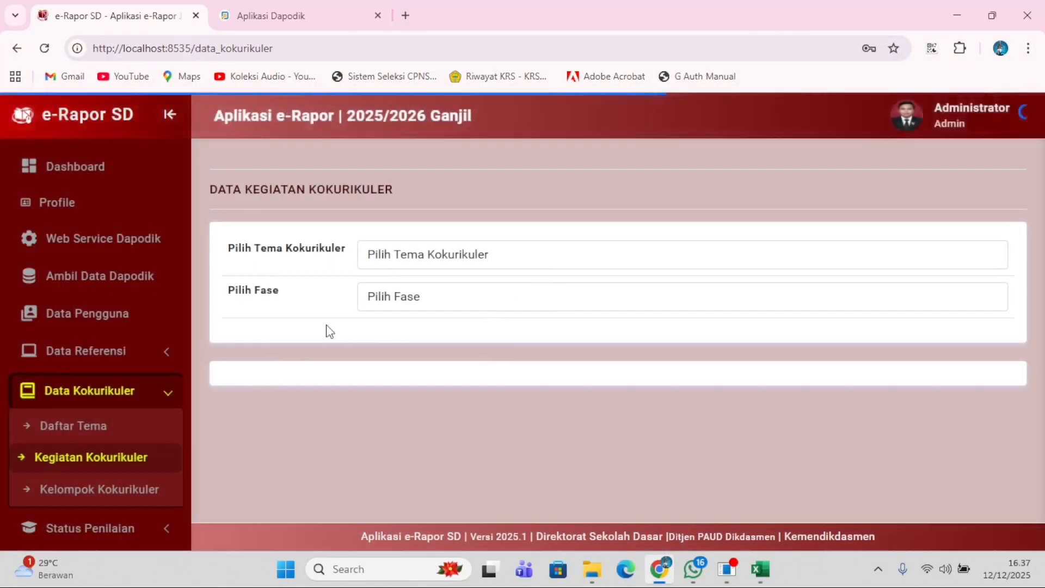
{"action": "left_click", "coordinate": [420, 261]}
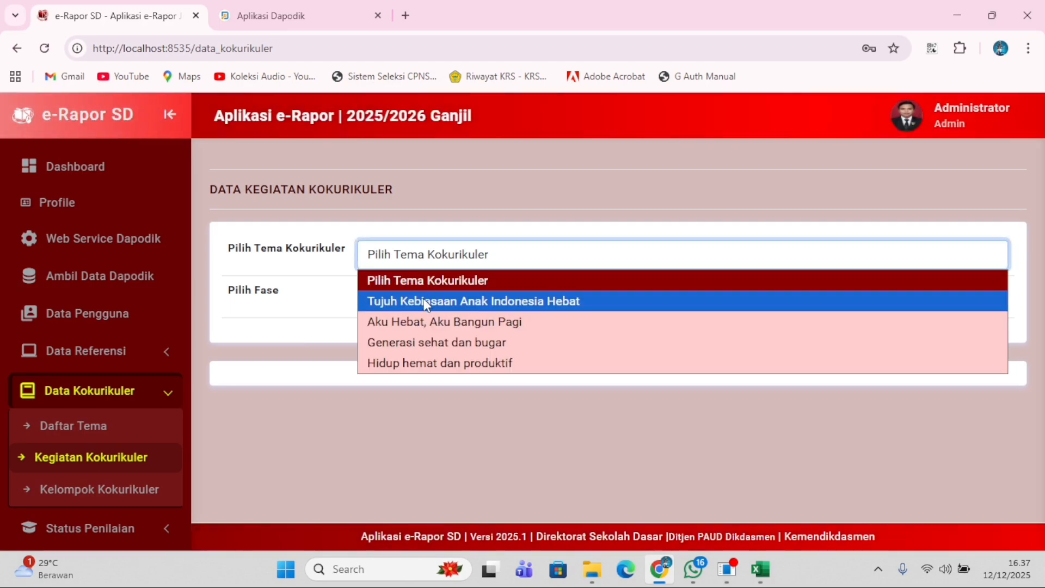
{"action": "left_click", "coordinate": [426, 303]}
{"action": "left_click", "coordinate": [425, 302]}
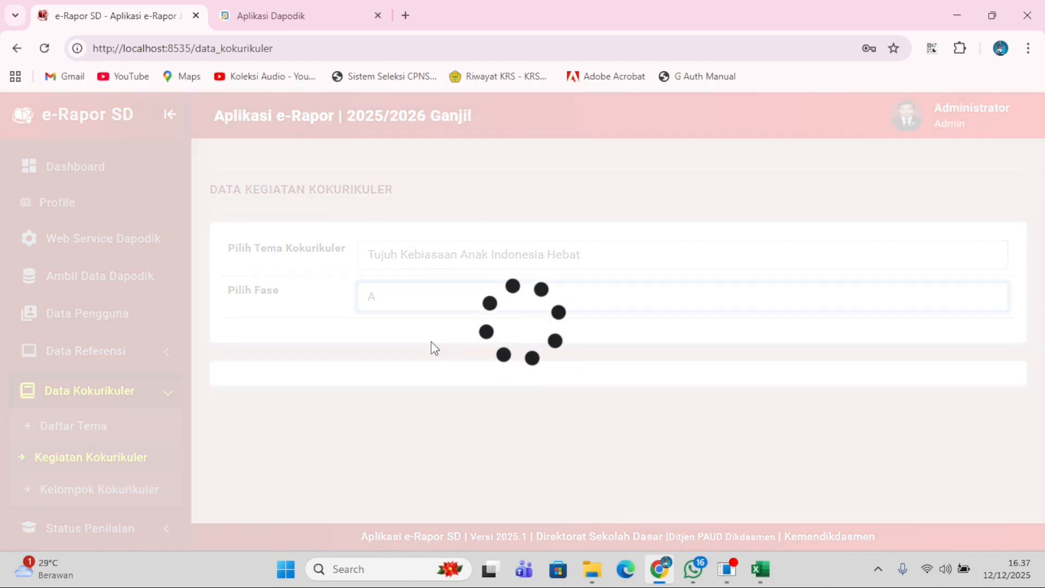
{"action": "scroll", "coordinate": [983, 417], "scroll_direction": "down", "scroll_amount": 3}
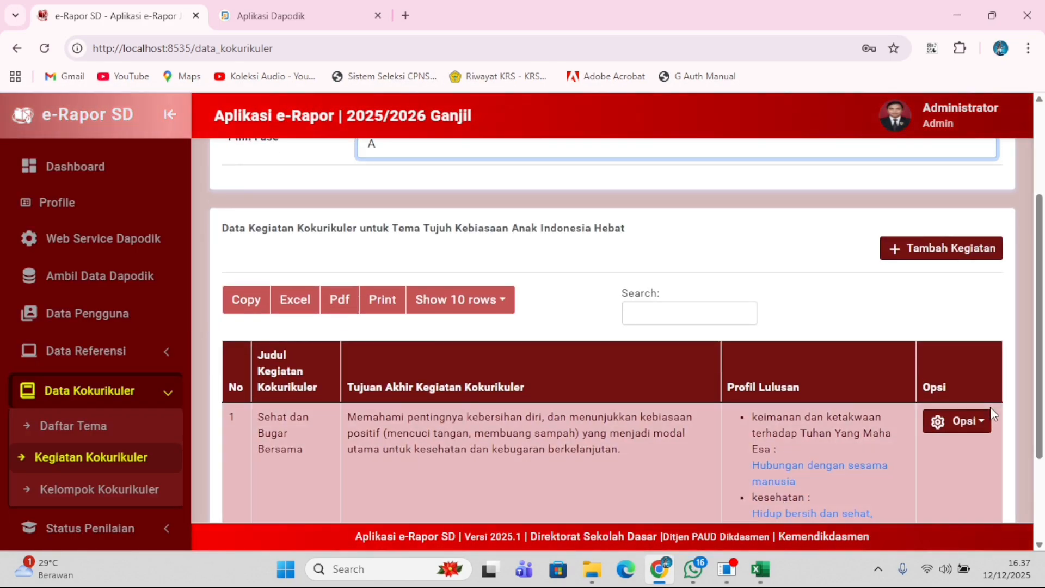
Cancel a new activity form, then show Sehat dan Bugar Bersama's graduate profile dimensions.
{"action": "left_click", "coordinate": [934, 256]}
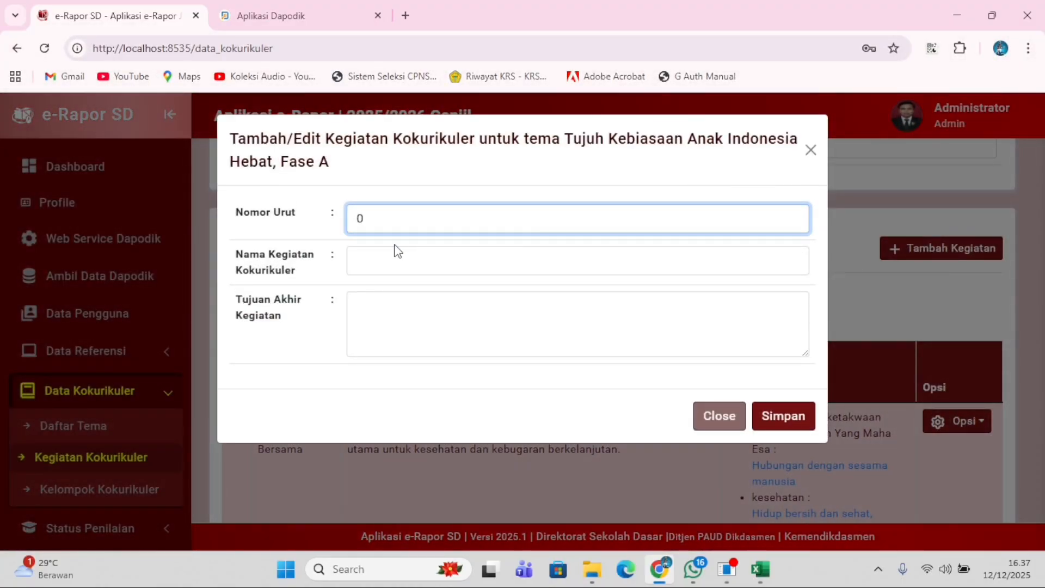
{"action": "left_click", "coordinate": [700, 423]}
{"action": "left_click", "coordinate": [948, 425]}
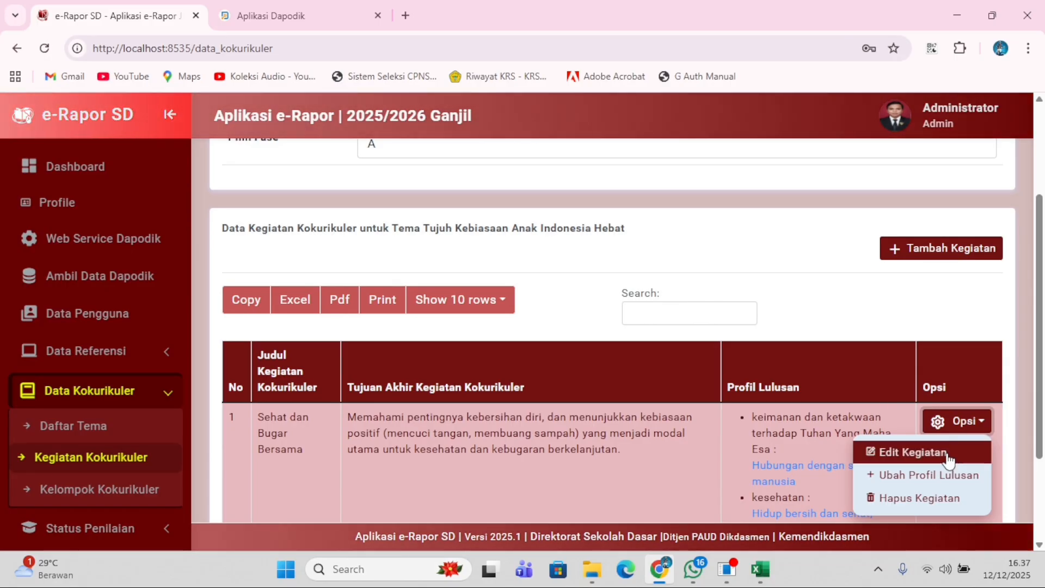
{"action": "left_click", "coordinate": [947, 453]}
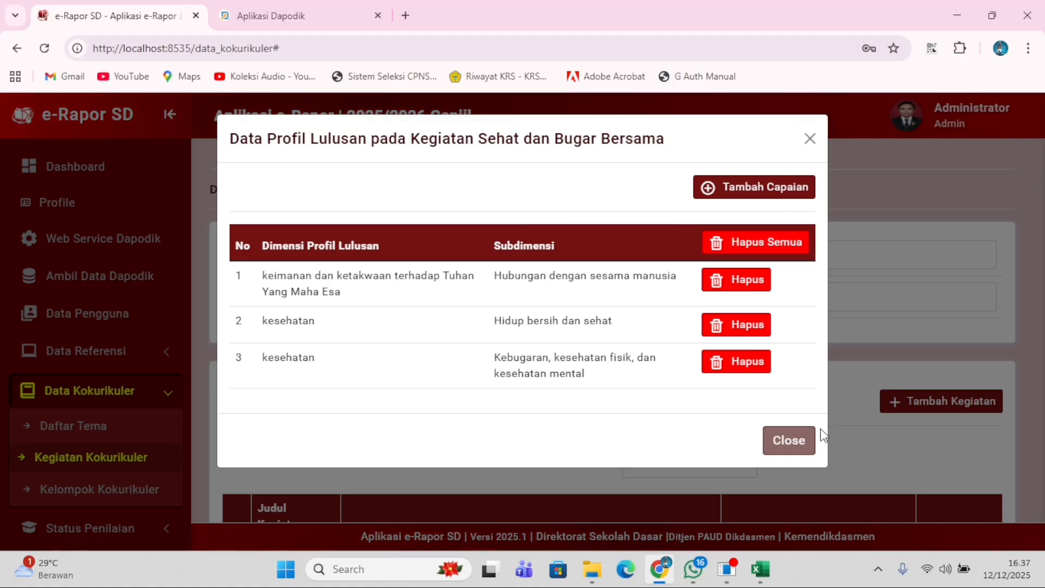
Preview the subdimensions available to add, then close the graduate profile window.
{"action": "left_click", "coordinate": [734, 185]}
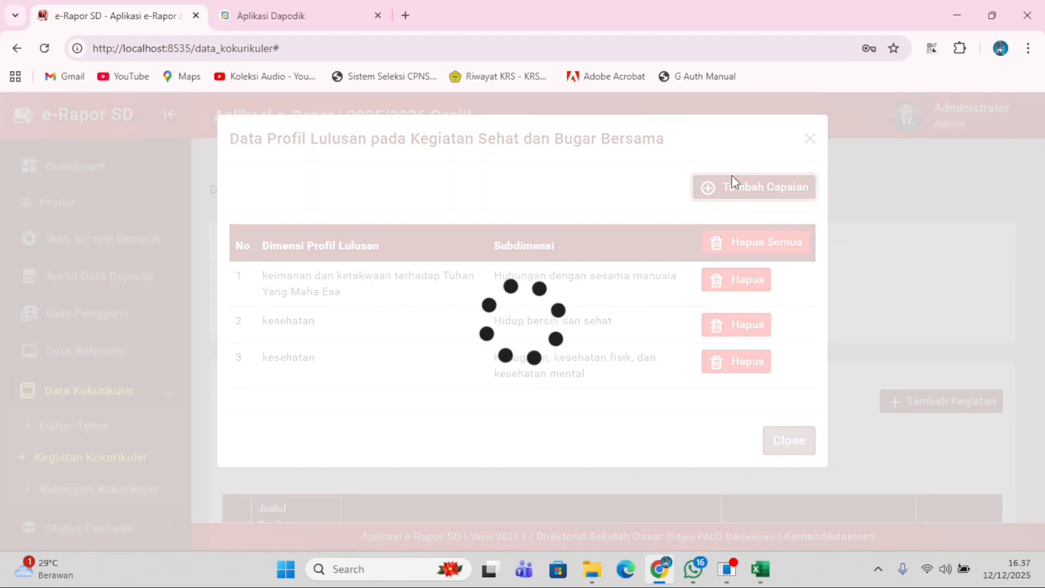
{"action": "scroll", "coordinate": [732, 375], "scroll_direction": "down", "scroll_amount": 10}
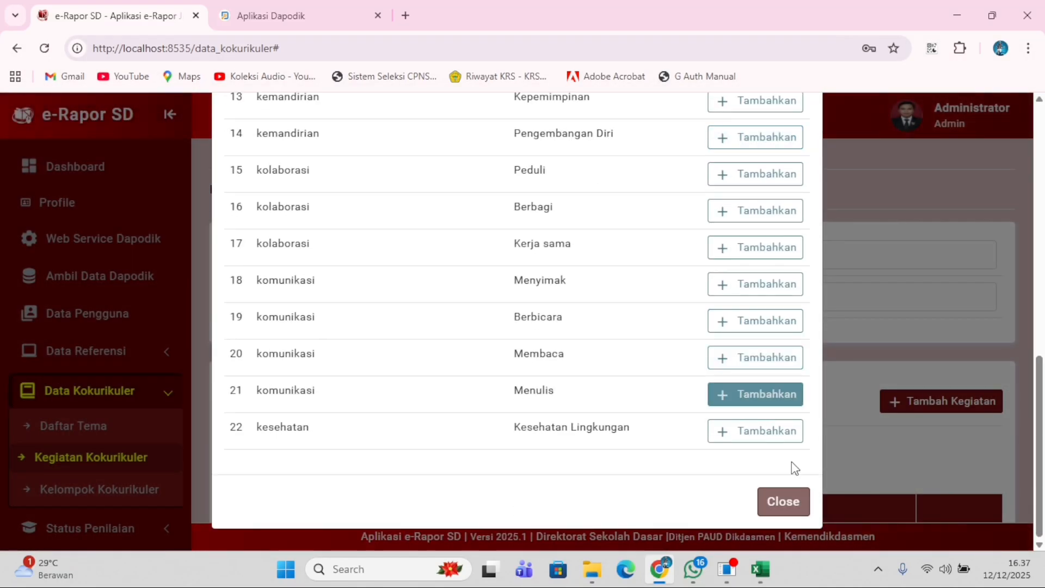
{"action": "left_click", "coordinate": [784, 502]}
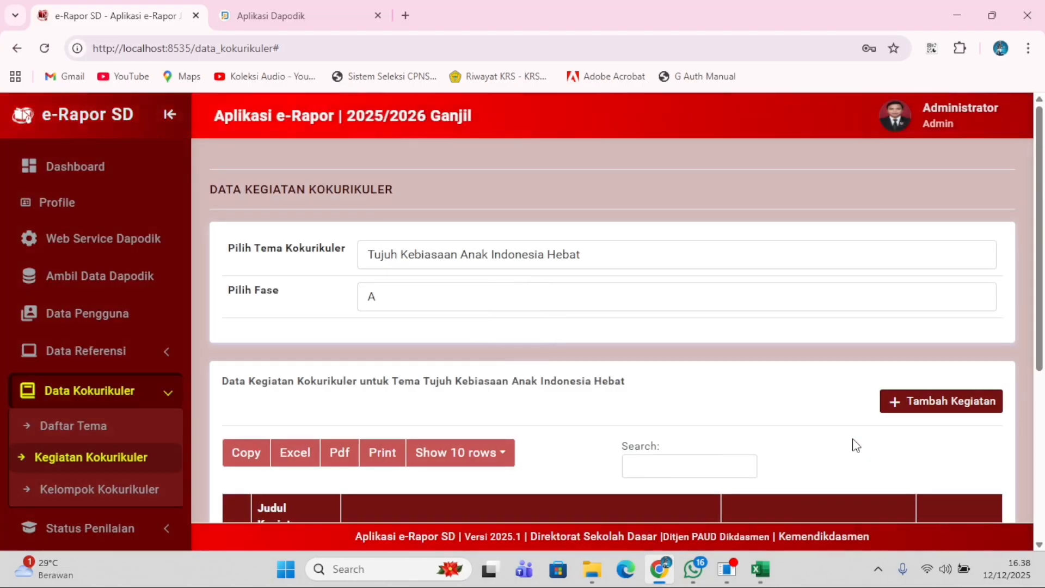
Review the theme's activities for phase B, then phase C, and open Kelompok Kokurikuler.
{"action": "left_click", "coordinate": [577, 308]}
{"action": "left_click", "coordinate": [525, 362]}
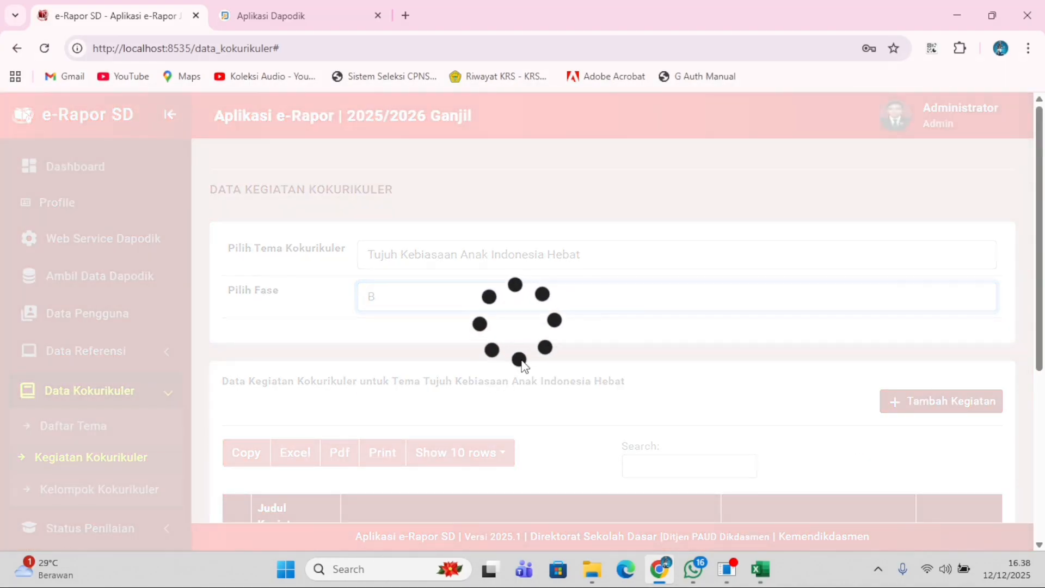
{"action": "scroll", "coordinate": [684, 403], "scroll_direction": "down", "scroll_amount": 4}
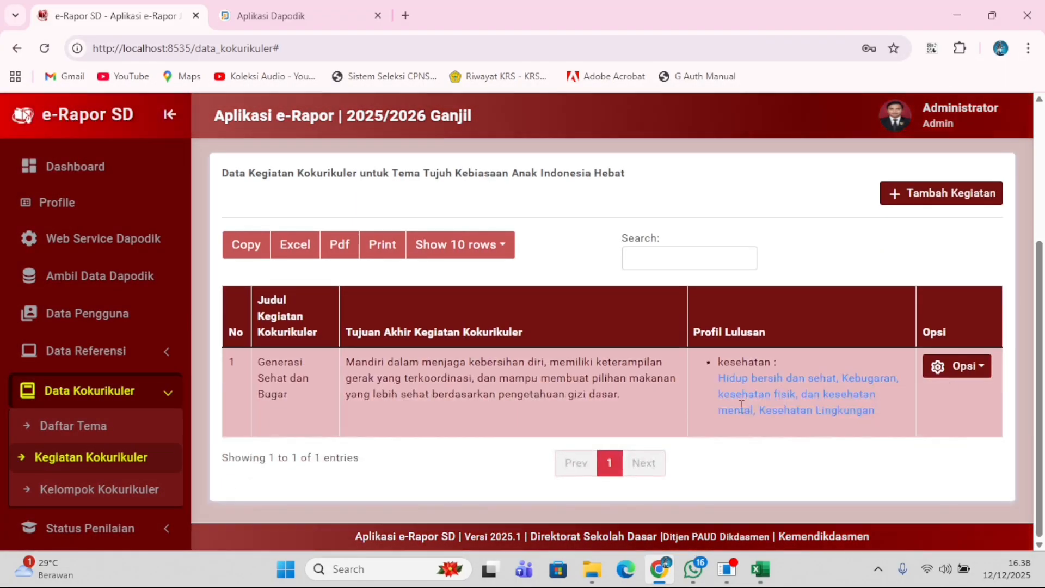
{"action": "scroll", "coordinate": [654, 286], "scroll_direction": "up", "scroll_amount": 3}
{"action": "left_click", "coordinate": [606, 251]}
{"action": "left_click", "coordinate": [591, 329]}
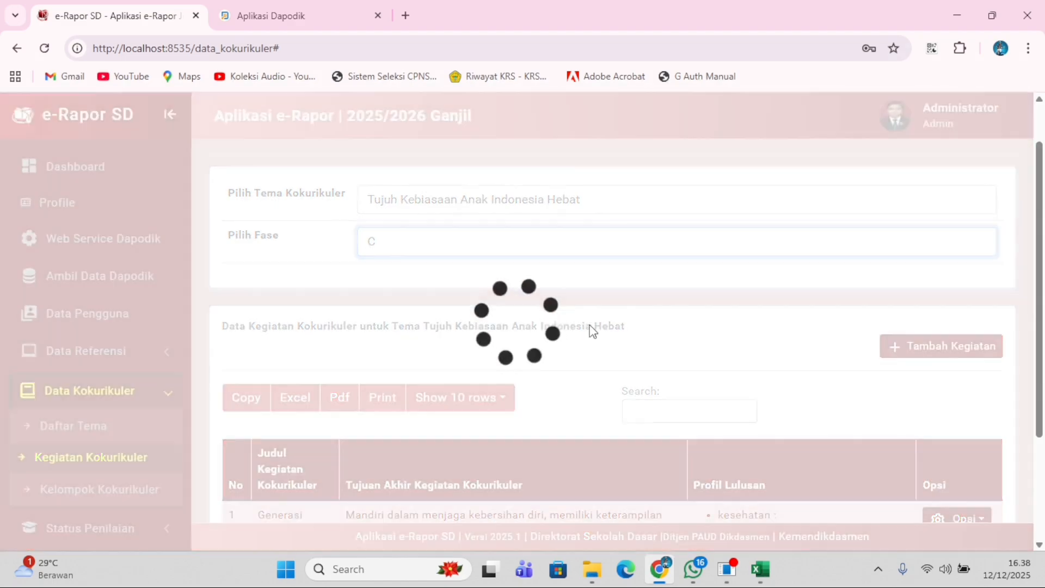
{"action": "scroll", "coordinate": [566, 326], "scroll_direction": "down", "scroll_amount": 3}
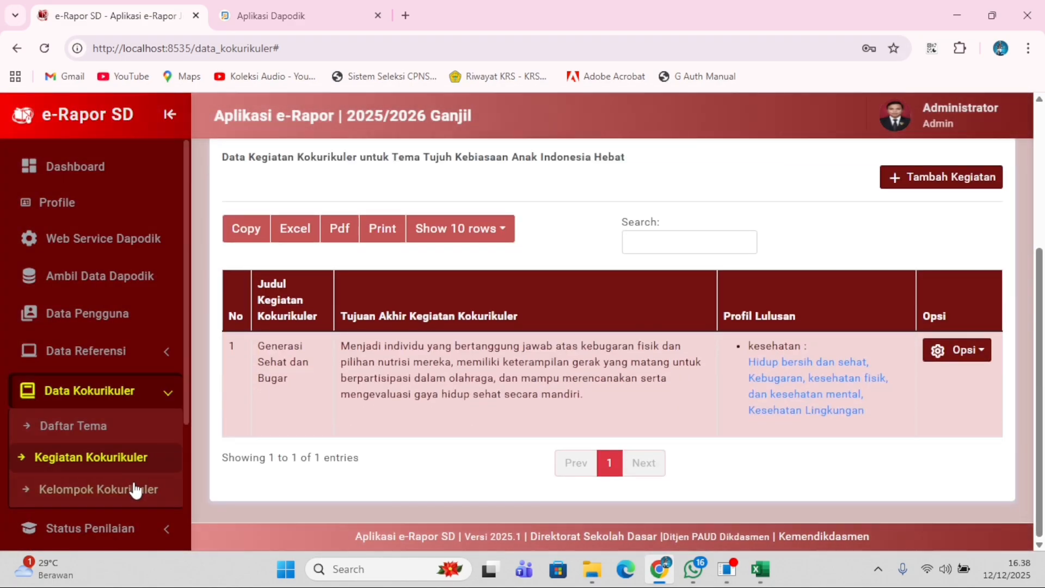
{"action": "left_click", "coordinate": [136, 489]}
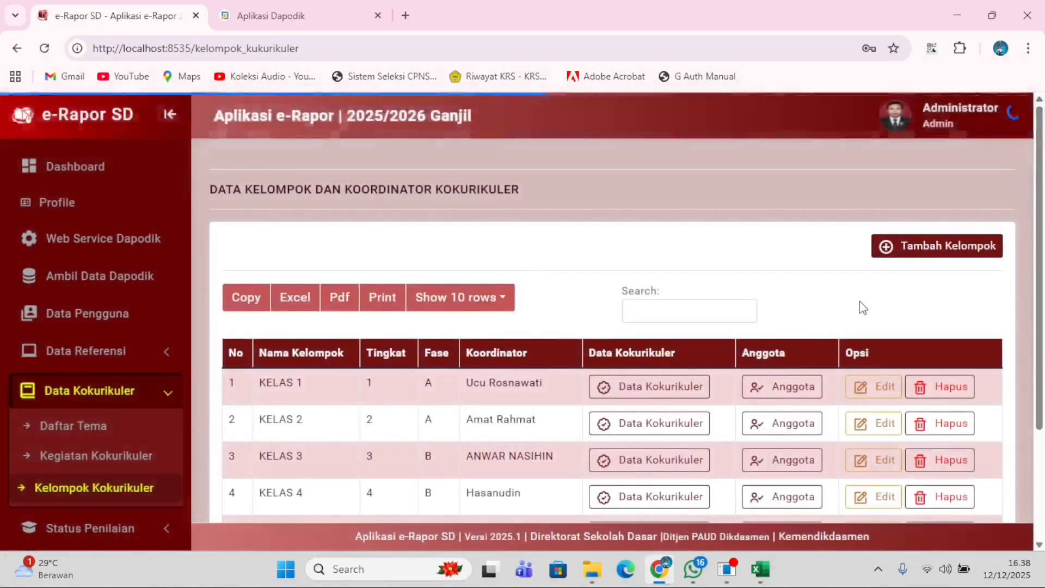
Try a new co-curricular group with level 1 and phase A, then discard it.
{"action": "left_click", "coordinate": [897, 256]}
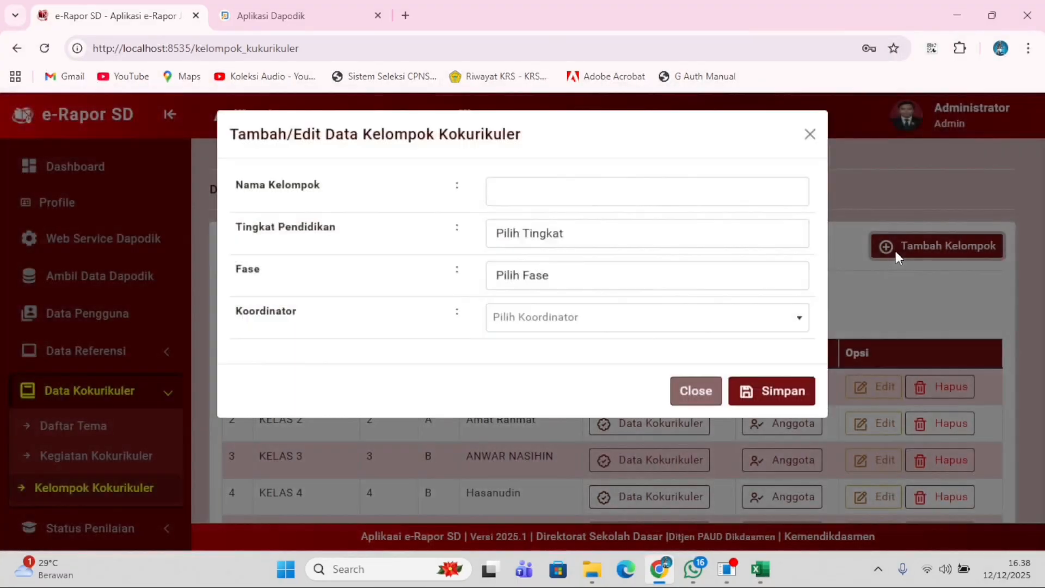
{"action": "left_click", "coordinate": [536, 252]}
{"action": "left_click", "coordinate": [534, 282]}
{"action": "left_click", "coordinate": [548, 280]}
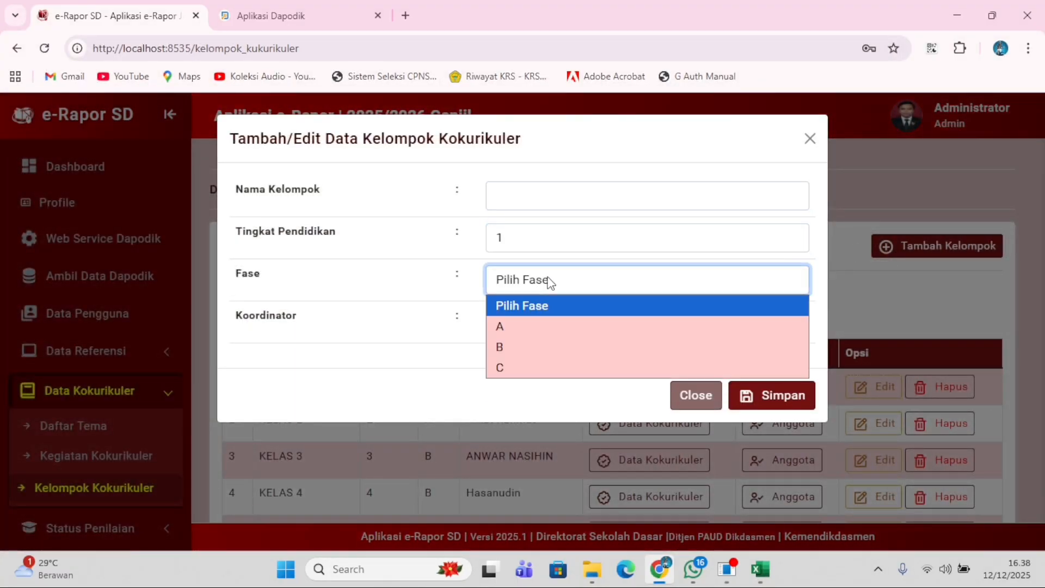
{"action": "left_click", "coordinate": [540, 330]}
{"action": "left_click", "coordinate": [542, 325]}
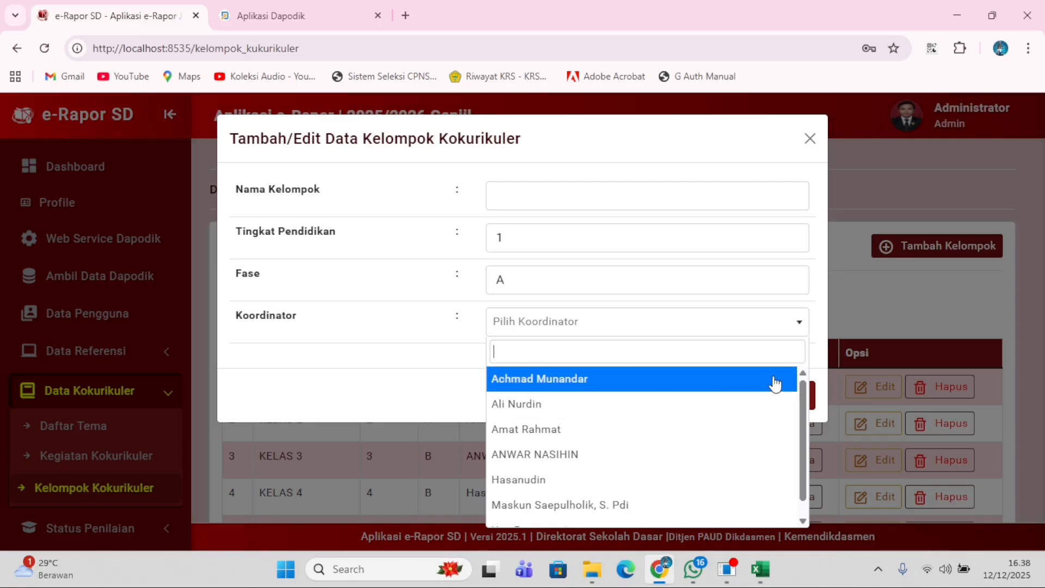
{"action": "left_click", "coordinate": [809, 145]}
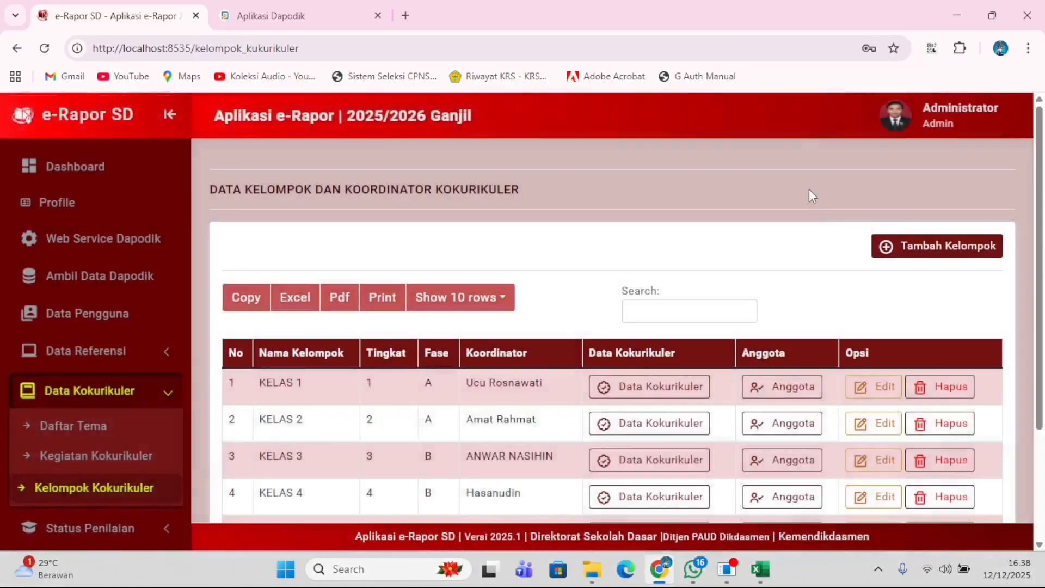
Review KELAS 1's activities and members, then log out and start entering a username.
{"action": "left_click", "coordinate": [665, 391]}
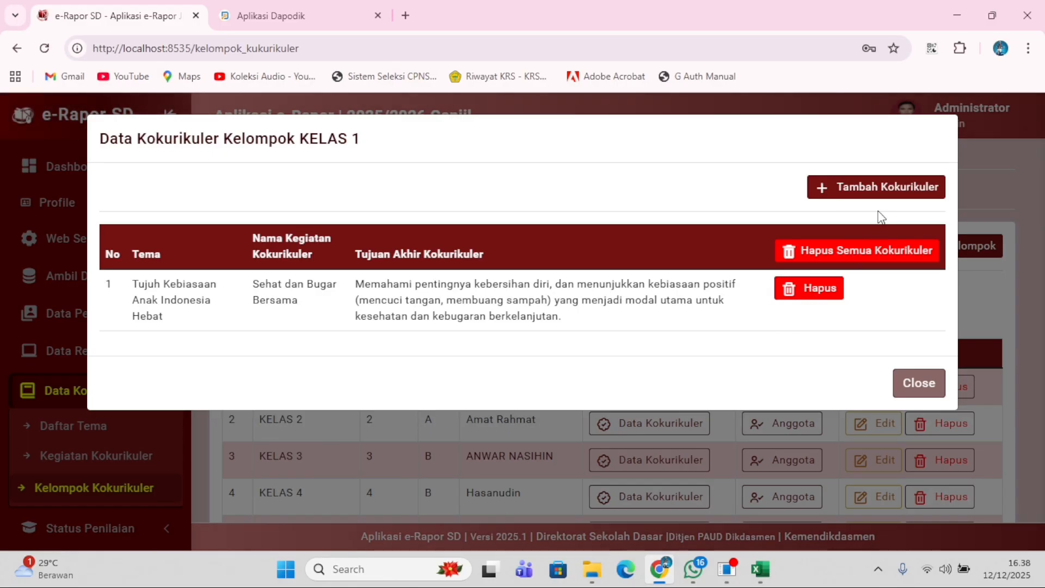
{"action": "left_click", "coordinate": [940, 389]}
{"action": "left_click", "coordinate": [800, 384]}
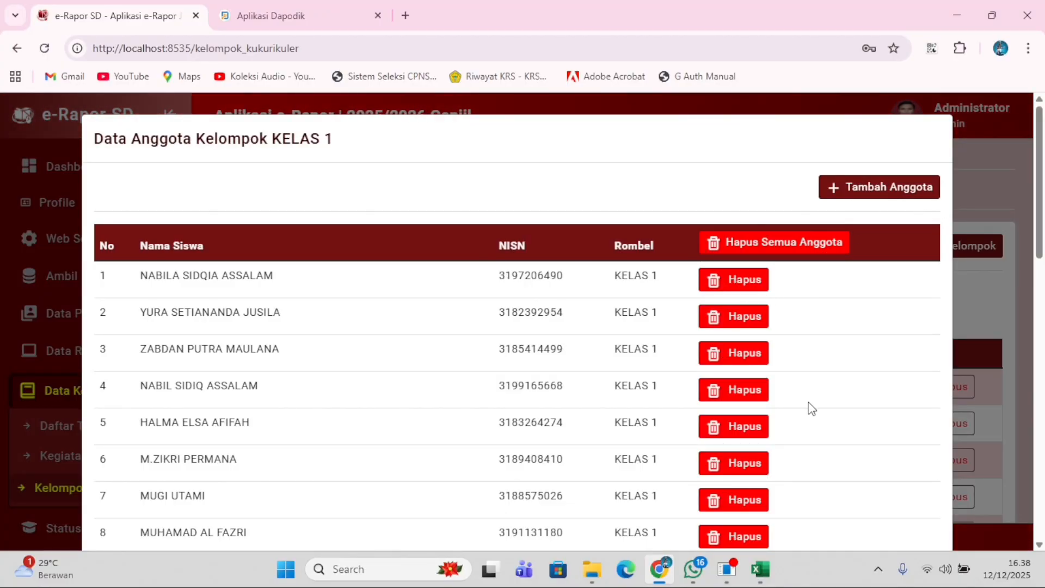
{"action": "scroll", "coordinate": [875, 487], "scroll_direction": "down", "scroll_amount": 12}
{"action": "left_click", "coordinate": [933, 507]}
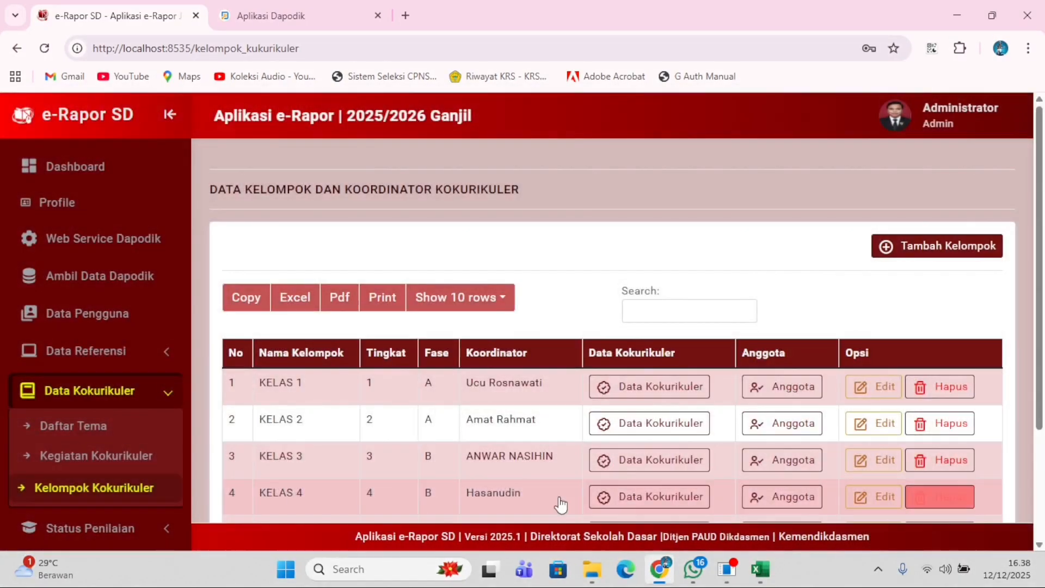
{"action": "scroll", "coordinate": [50, 479], "scroll_direction": "down", "scroll_amount": 6}
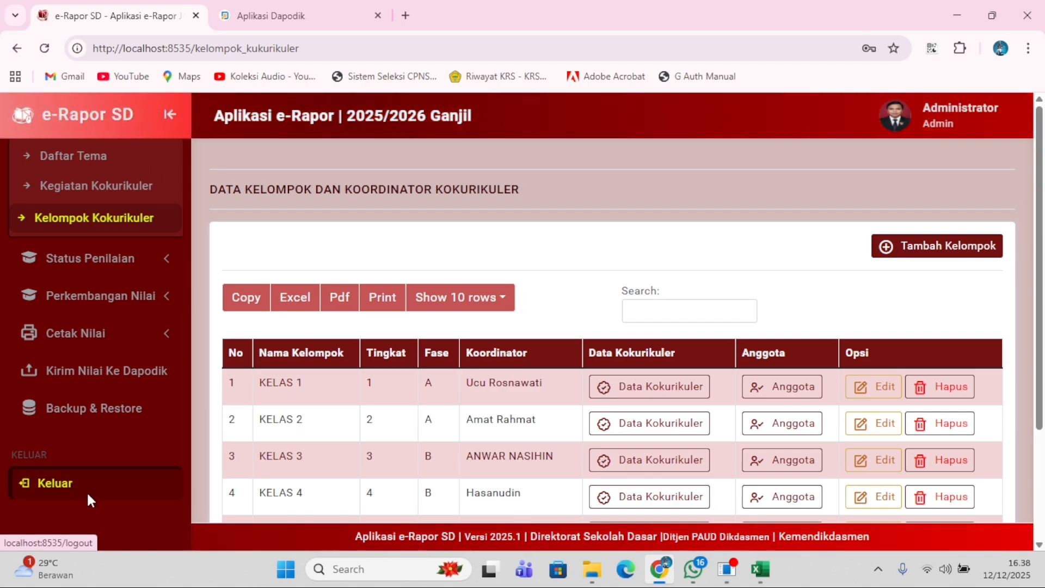
{"action": "left_click", "coordinate": [594, 507]}
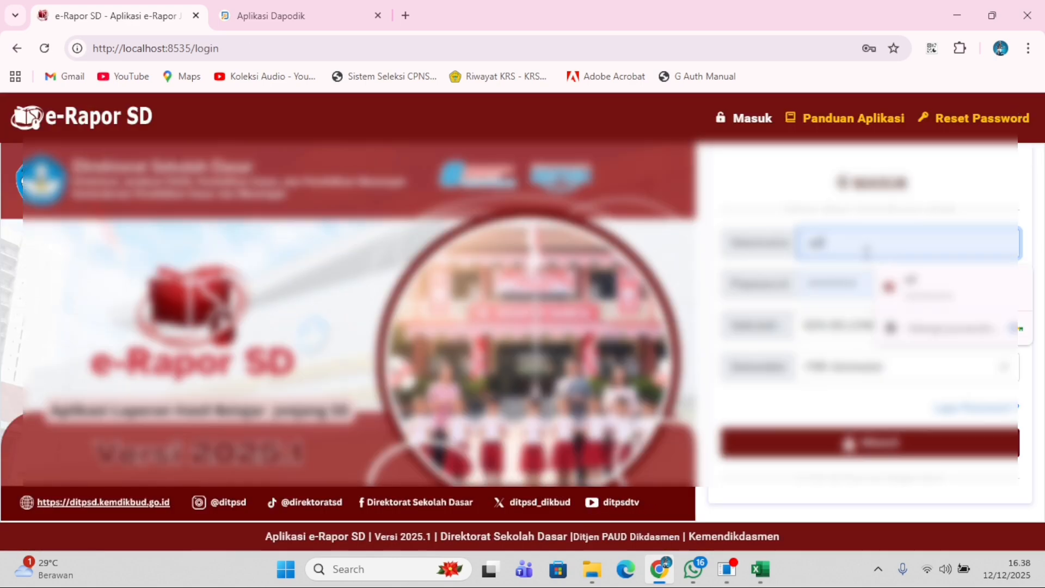
{"action": "type", "text": "1985"}
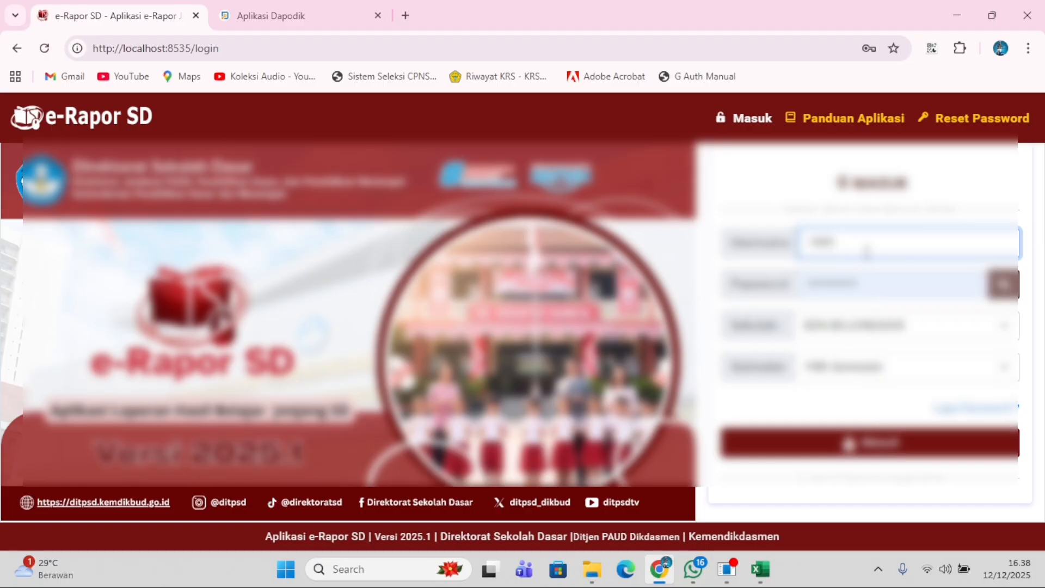
Copy a teacher's username from cell B4 and check the password in G4 of the workbook.
{"action": "left_click", "coordinate": [760, 570]}
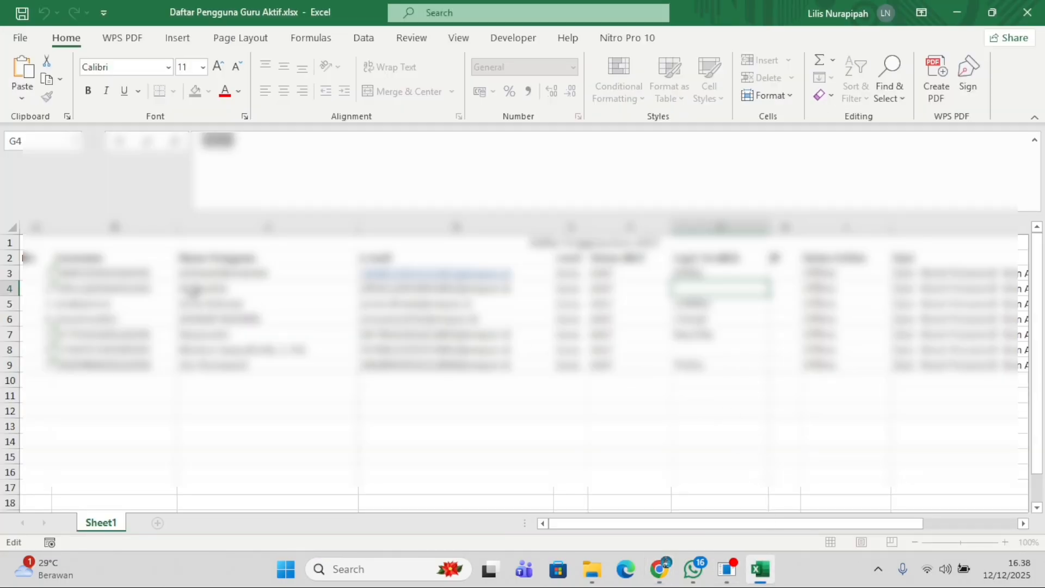
{"action": "left_click", "coordinate": [175, 290]}
{"action": "double_click", "coordinate": [203, 141]}
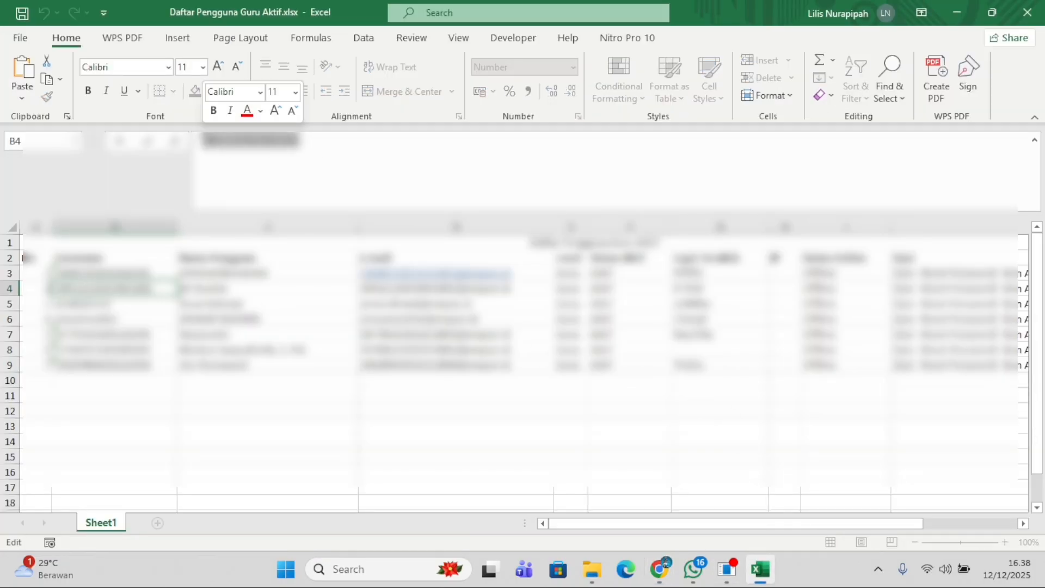
{"action": "left_click", "coordinate": [660, 570]}
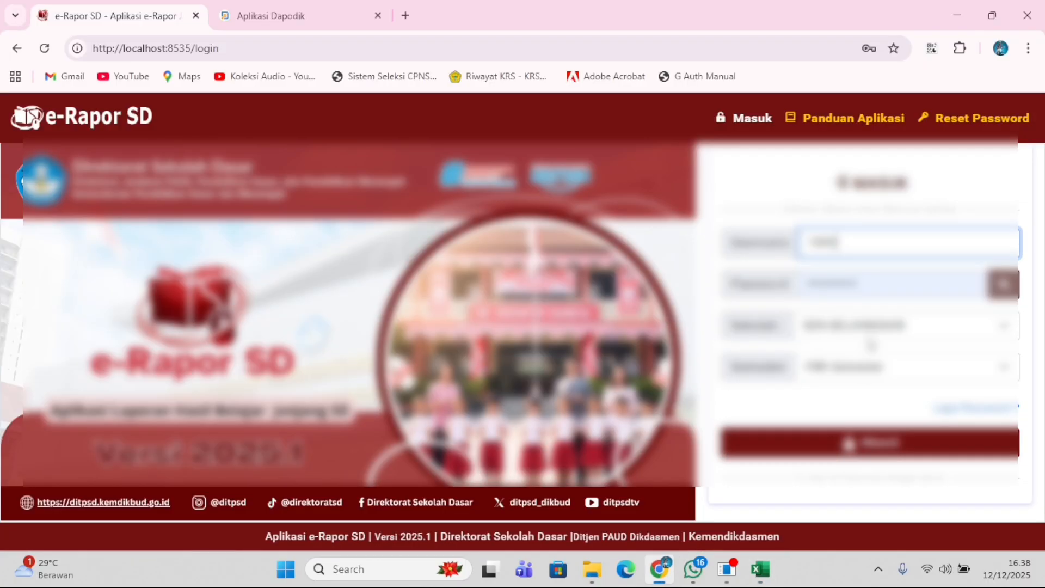
{"action": "left_click", "coordinate": [753, 573]}
{"action": "left_click", "coordinate": [713, 293]}
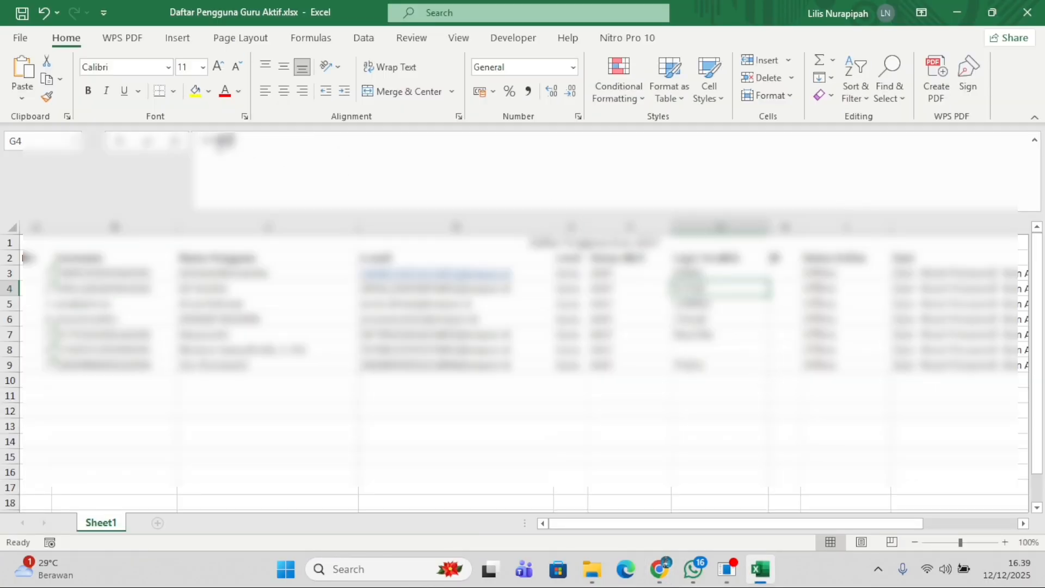
{"action": "left_click", "coordinate": [661, 570]}
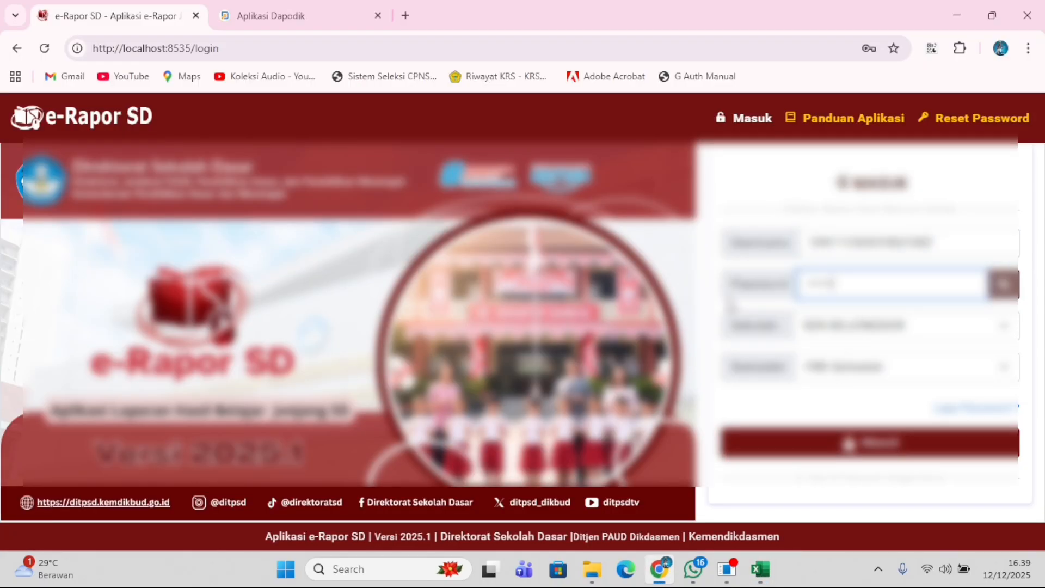
Choose the semester, sign in with the teacher's credentials, and confirm the success message.
{"action": "left_click", "coordinate": [818, 366]}
{"action": "left_click", "coordinate": [862, 439]}
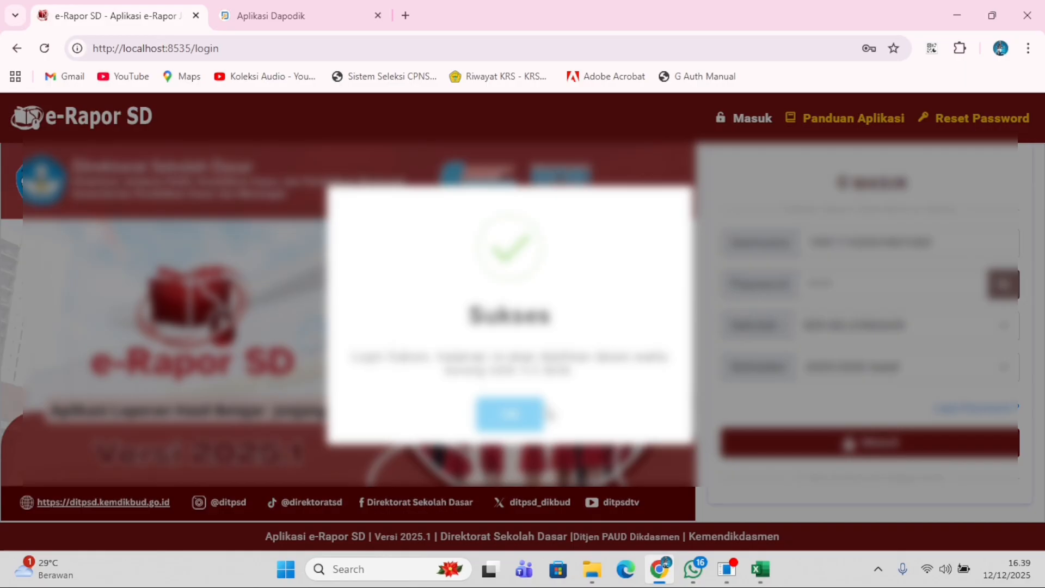
{"action": "left_click", "coordinate": [532, 415]}
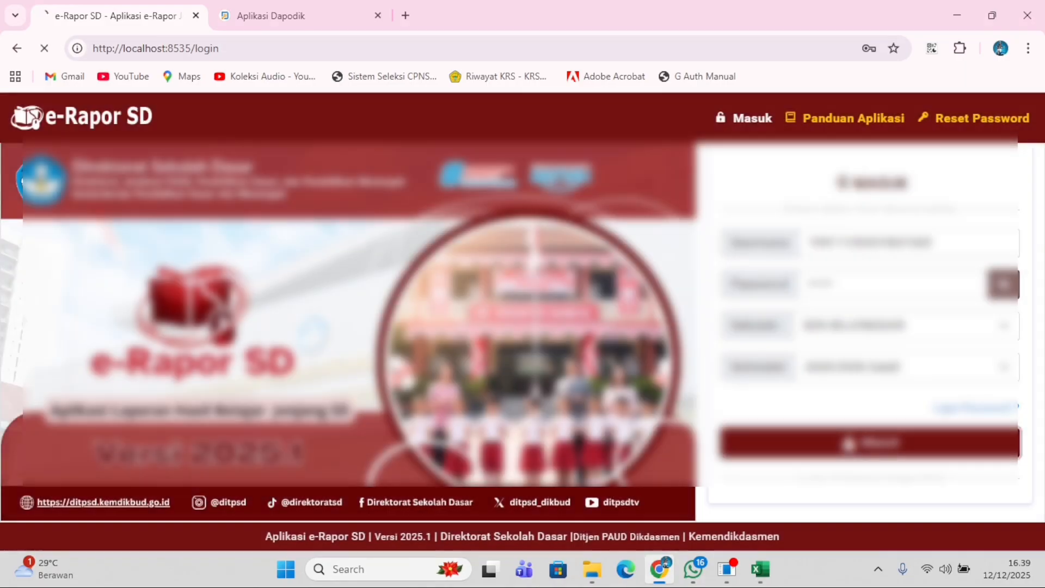
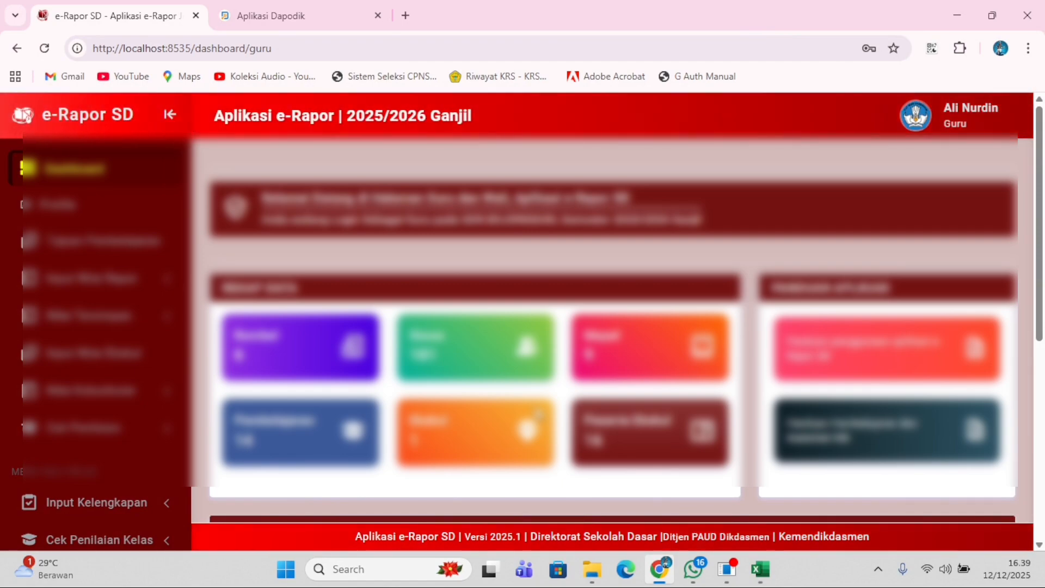
Load the report grade entry table for Kelas 5 with Bahasa Indonesia as the subject.
{"action": "left_click", "coordinate": [133, 293]}
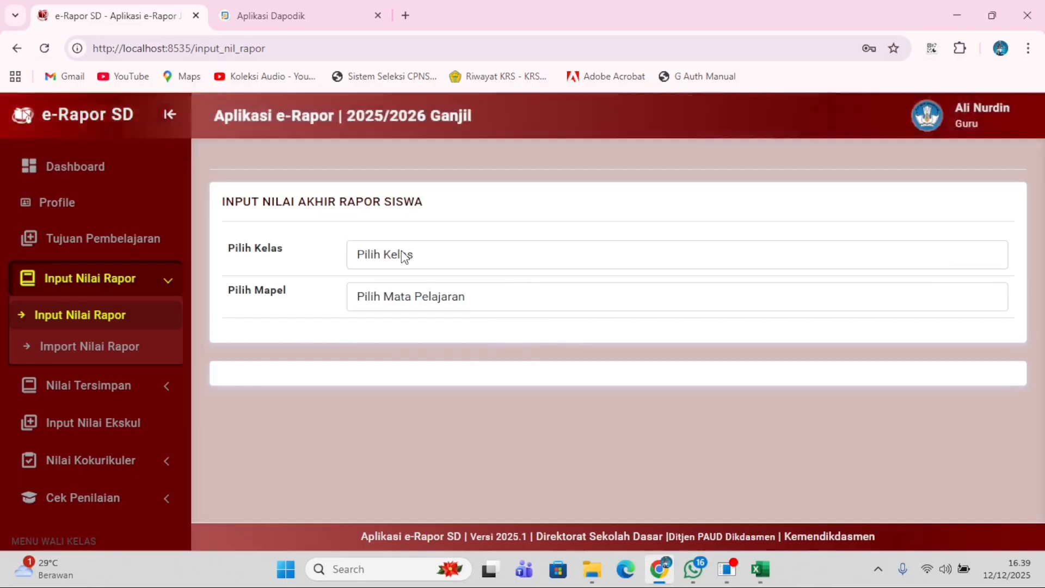
{"action": "left_click", "coordinate": [402, 254]}
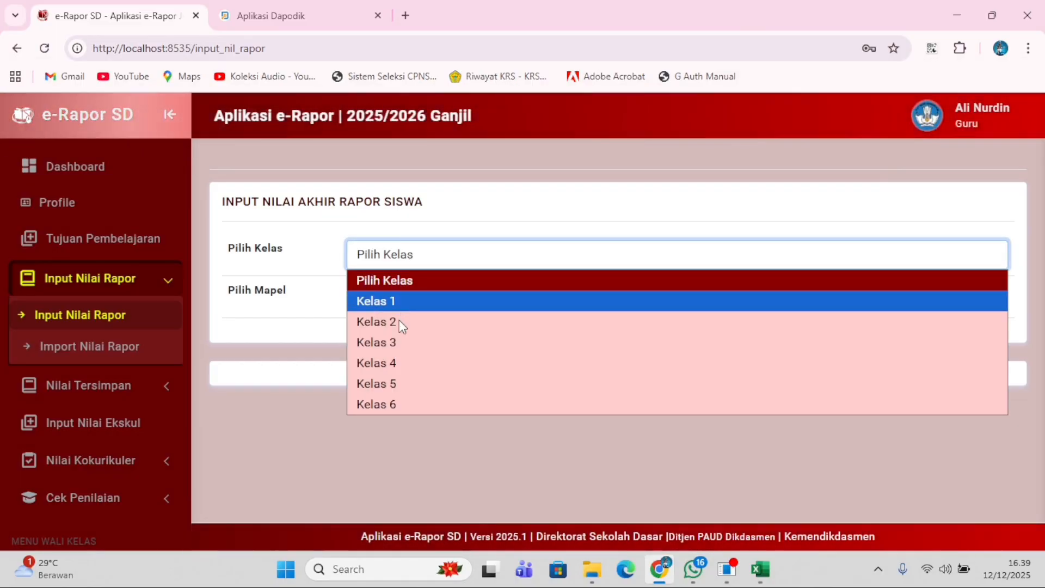
{"action": "left_click", "coordinate": [400, 385]}
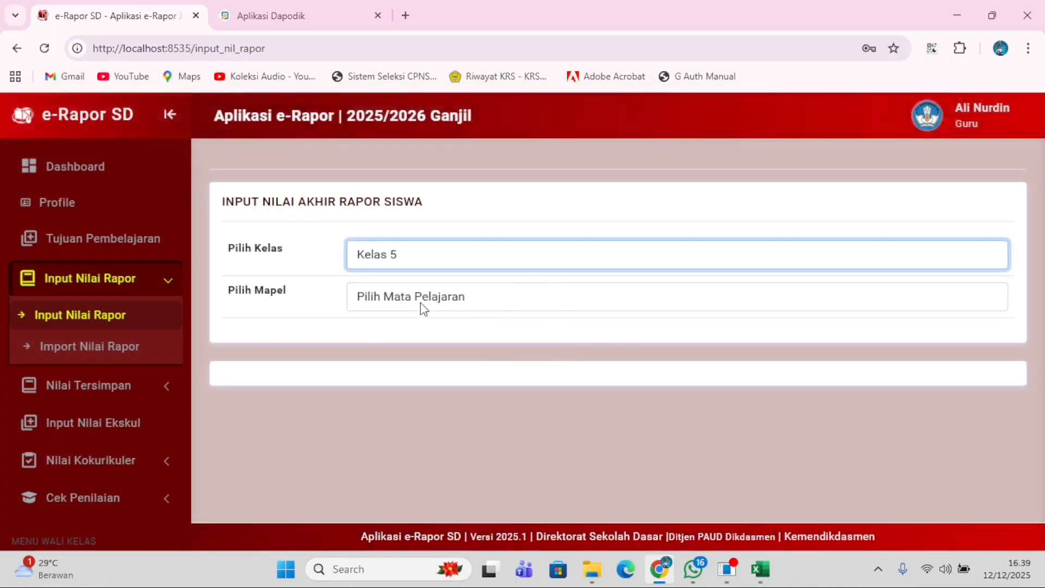
{"action": "left_click", "coordinate": [423, 306]}
{"action": "left_click", "coordinate": [429, 405]}
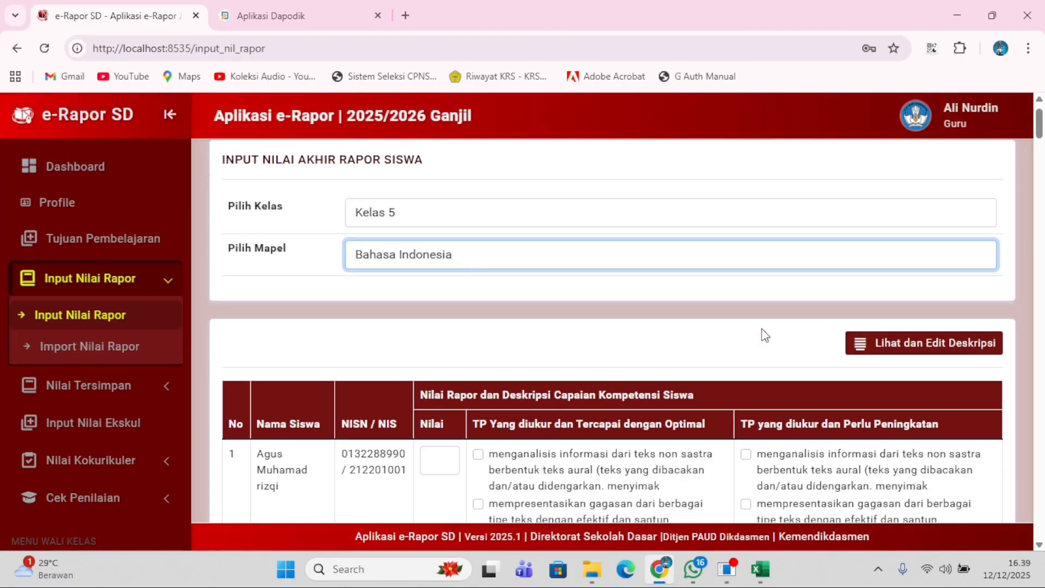
Give the first student a grade of 80, tick a learning objective, and save.
{"action": "scroll", "coordinate": [484, 379], "scroll_direction": "down", "scroll_amount": 3}
{"action": "left_click", "coordinate": [531, 390]}
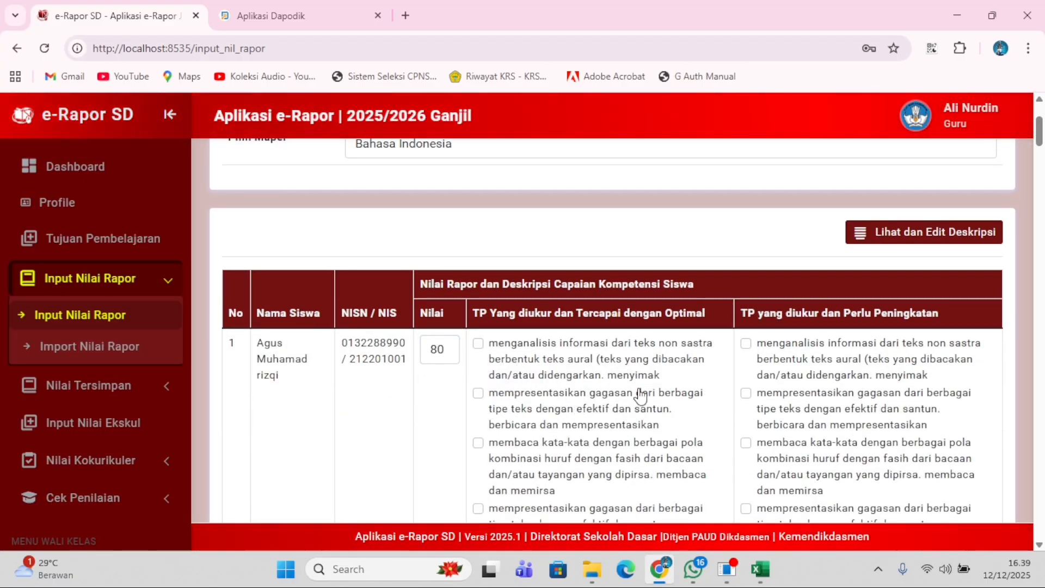
{"action": "left_click", "coordinate": [746, 343]}
{"action": "left_click_drag", "start_coordinate": [1038, 134], "coordinate": [1016, 574]}
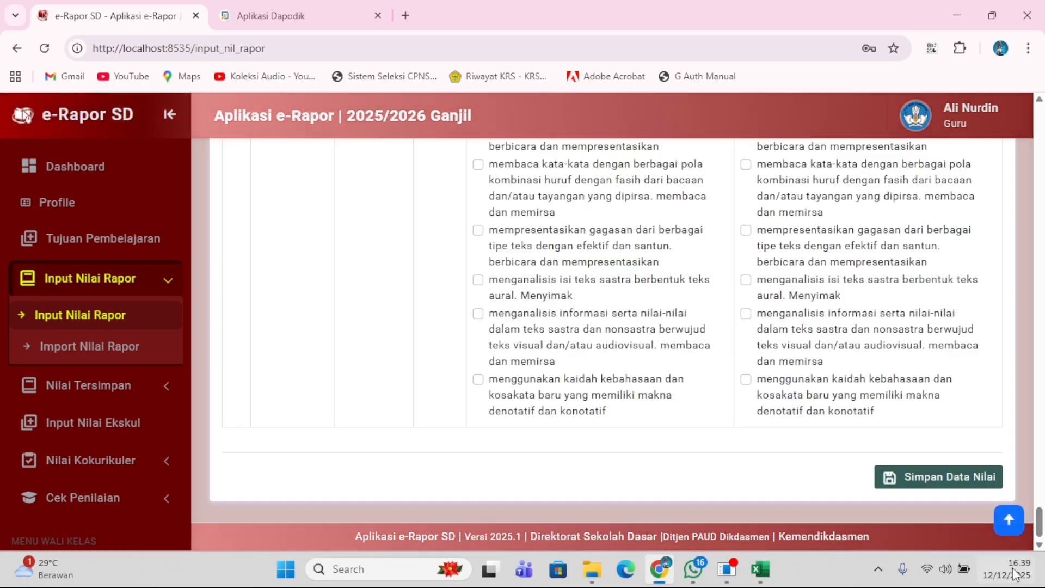
{"action": "left_click", "coordinate": [915, 487]}
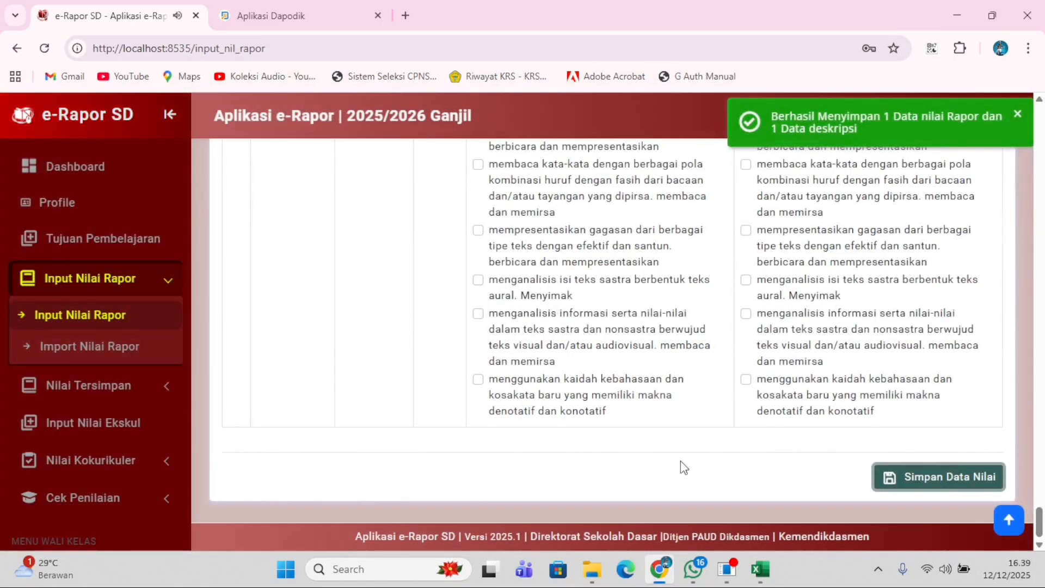
{"action": "scroll", "coordinate": [681, 461], "scroll_direction": "up", "scroll_amount": 20}
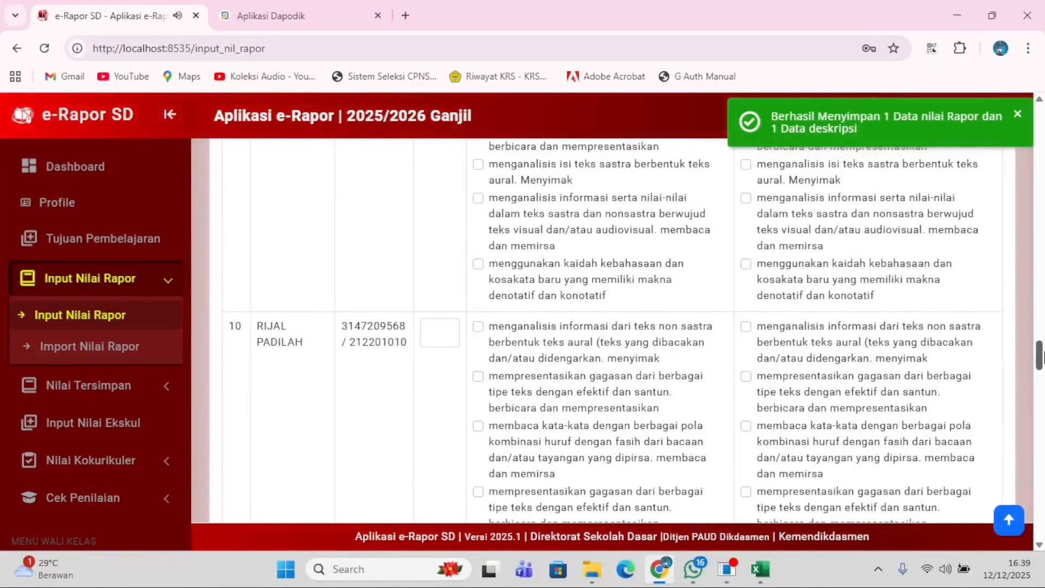
{"action": "left_click_drag", "start_coordinate": [1041, 356], "coordinate": [1043, 92]}
{"action": "left_click", "coordinate": [512, 312]}
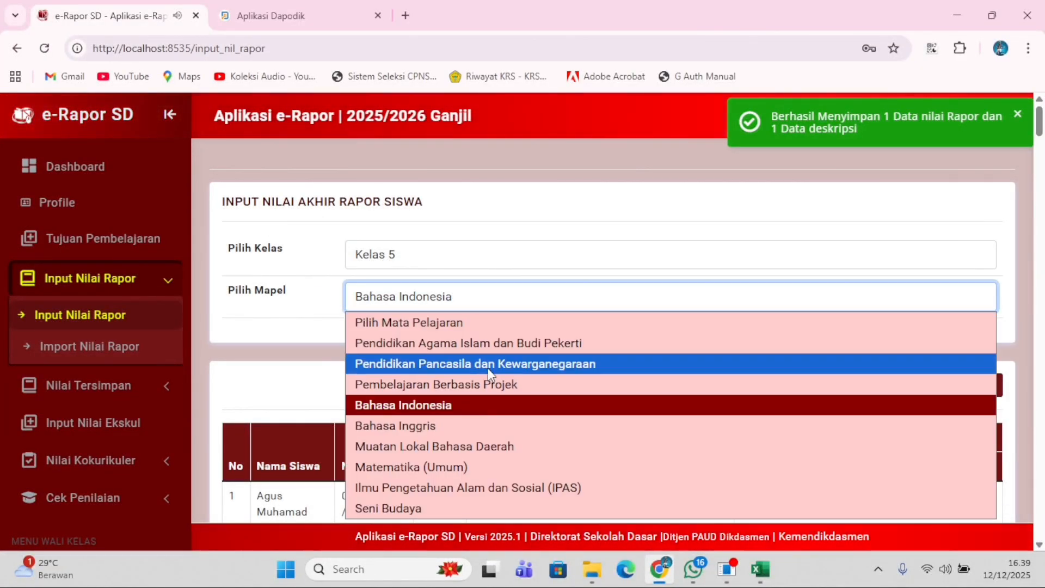
Switch to Bahasa Inggris and save a grade of 80 for the first student.
{"action": "left_click", "coordinate": [460, 443]}
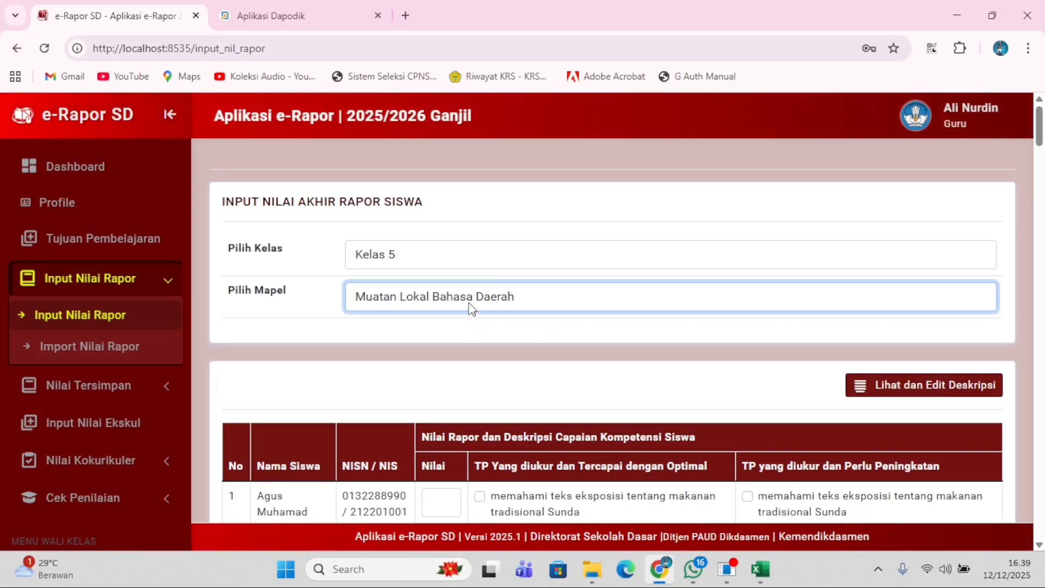
{"action": "left_click", "coordinate": [471, 308]}
{"action": "left_click", "coordinate": [462, 423]}
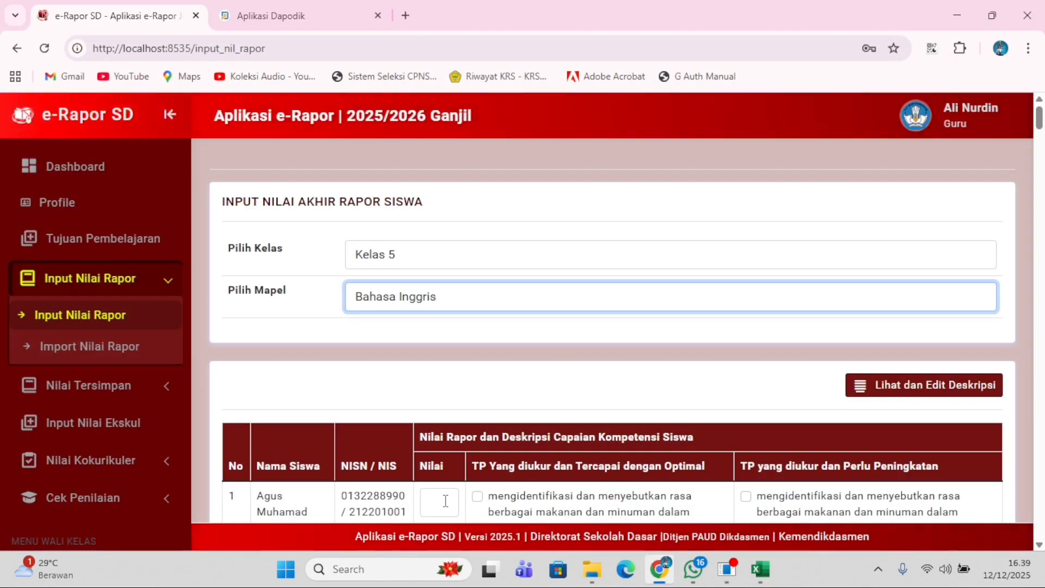
{"action": "left_click", "coordinate": [442, 499]}
{"action": "type", "text": "9"}
{"action": "key", "text": "BackSpace"}
{"action": "type", "text": "80"}
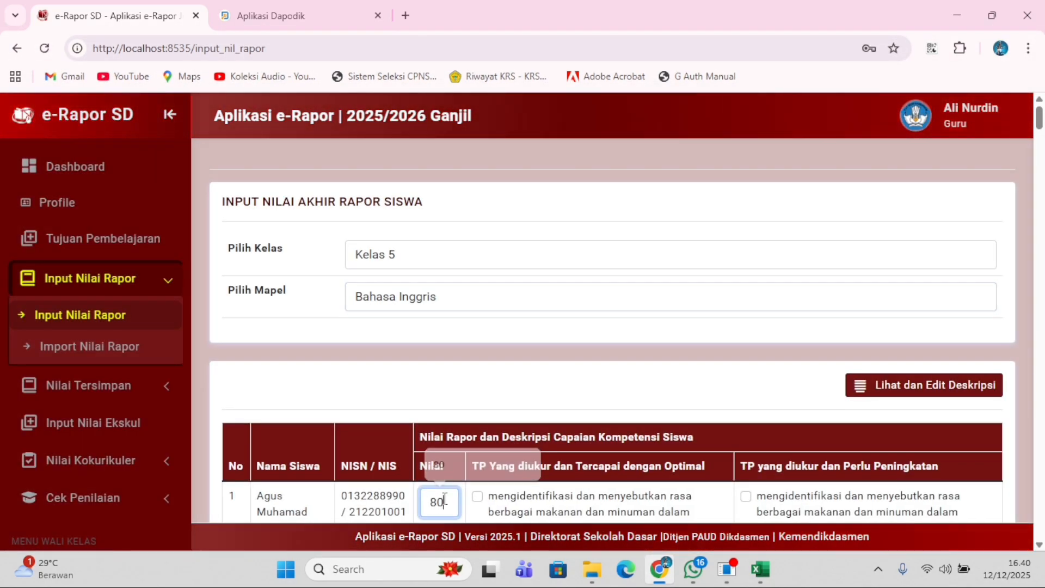
{"action": "scroll", "coordinate": [486, 417], "scroll_direction": "down", "scroll_amount": 5}
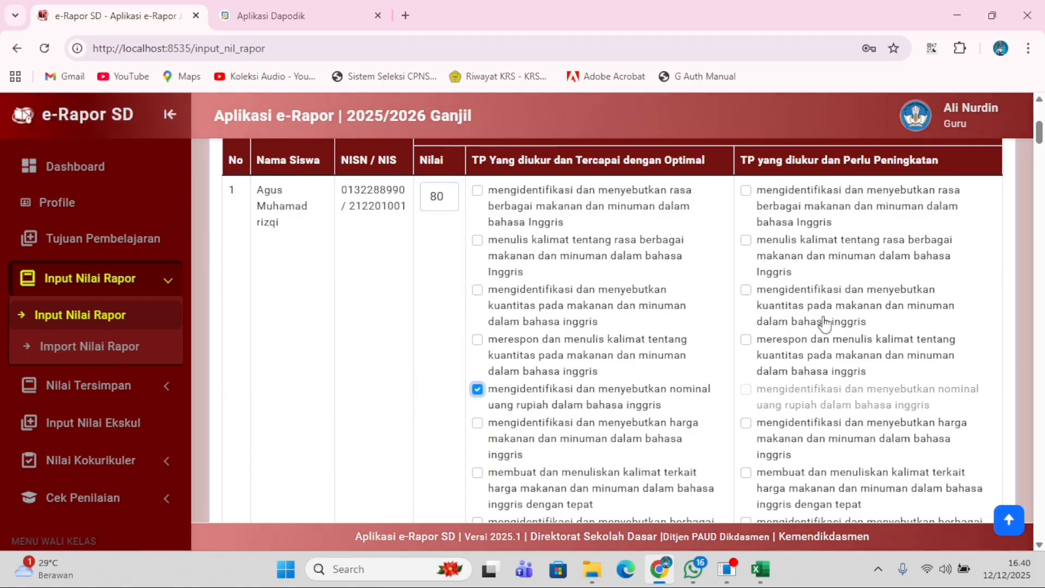
{"action": "scroll", "coordinate": [1009, 396], "scroll_direction": "down", "scroll_amount": 8}
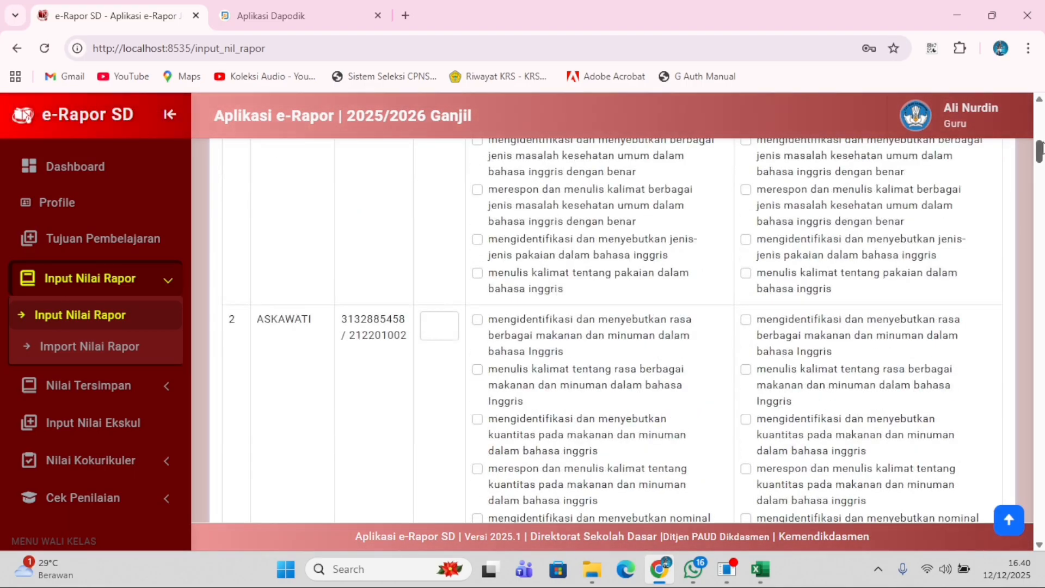
{"action": "left_click_drag", "start_coordinate": [1040, 147], "coordinate": [1041, 525]}
{"action": "left_click", "coordinate": [940, 469]}
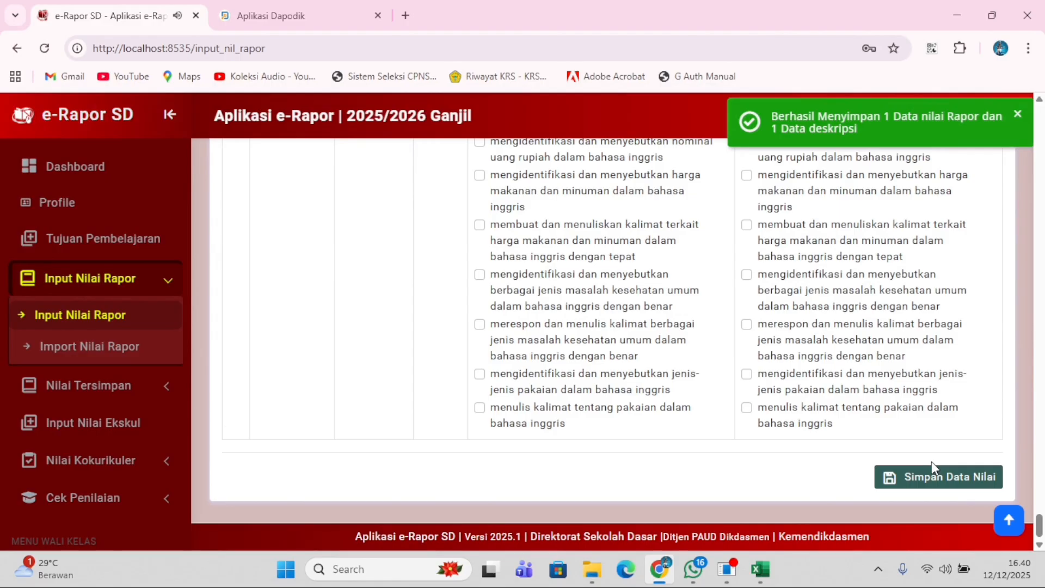
Save a Matematika (Umum) grade of 80 with the number composition objective marked achieved.
{"action": "scroll", "coordinate": [828, 427], "scroll_direction": "up", "scroll_amount": 12}
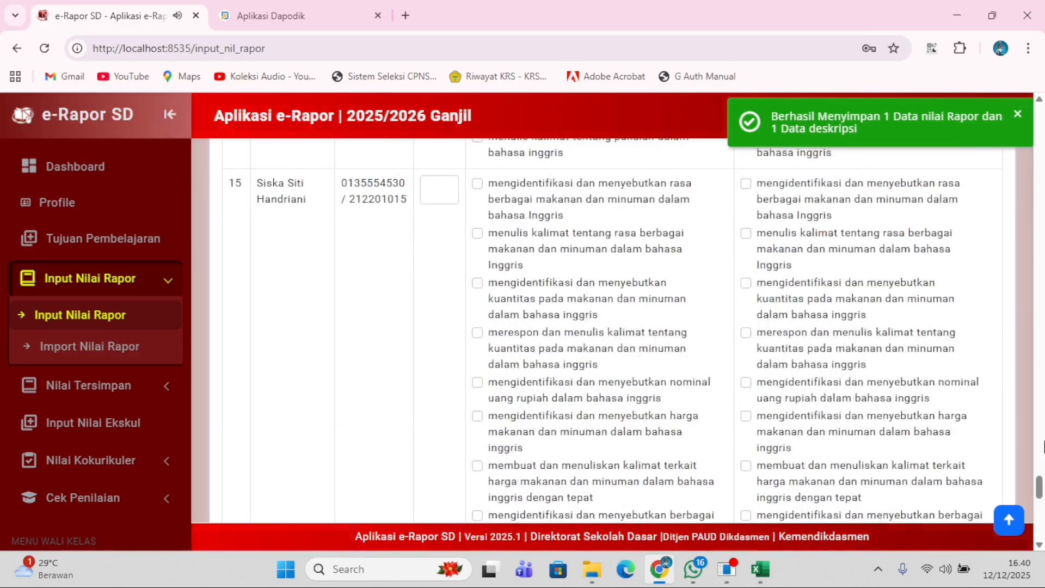
{"action": "scroll", "coordinate": [1043, 447], "scroll_direction": "up", "scroll_amount": 10}
{"action": "left_click", "coordinate": [460, 302]}
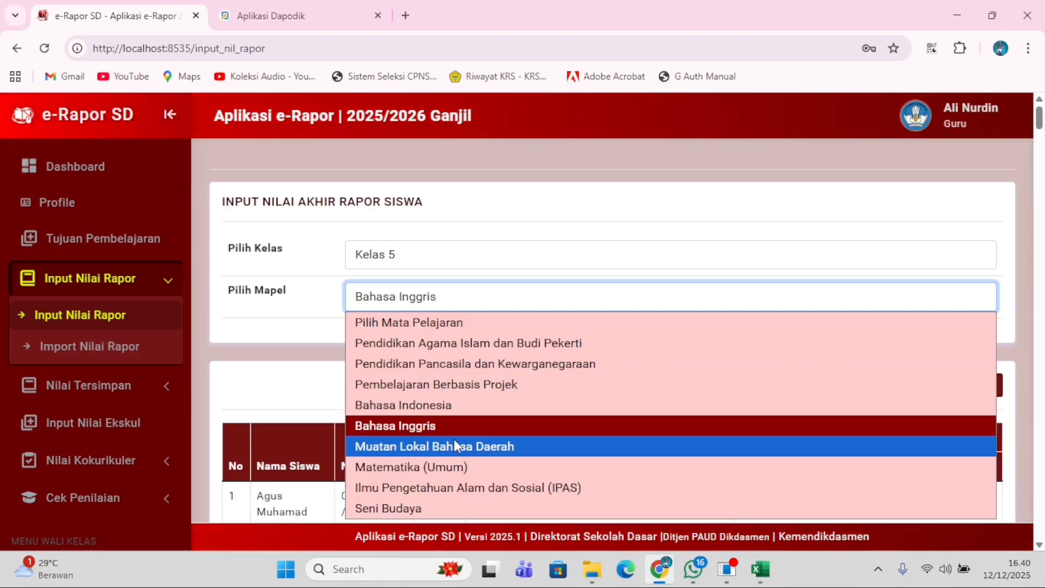
{"action": "left_click", "coordinate": [453, 466]}
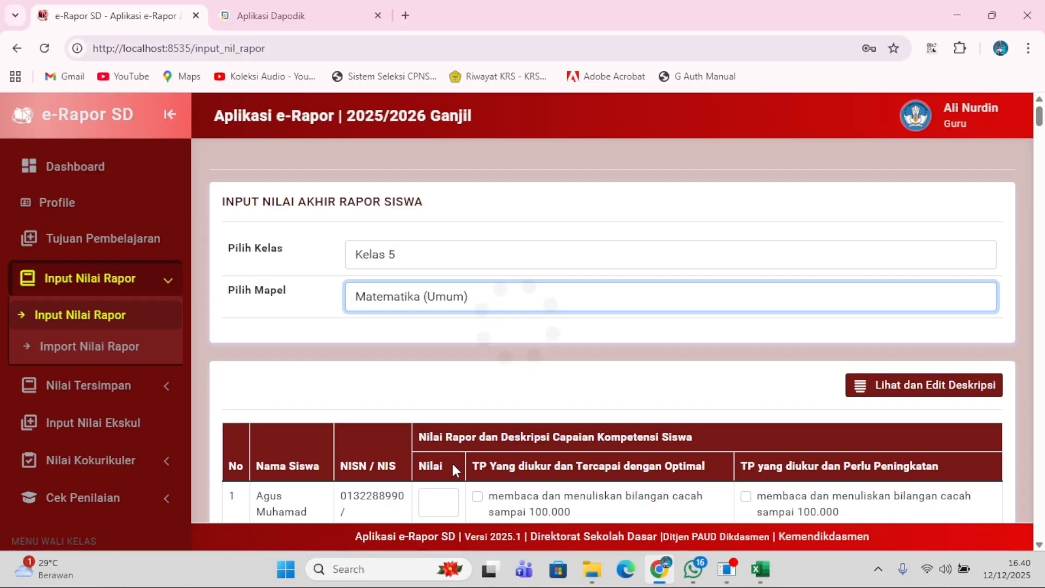
{"action": "left_click", "coordinate": [447, 501]}
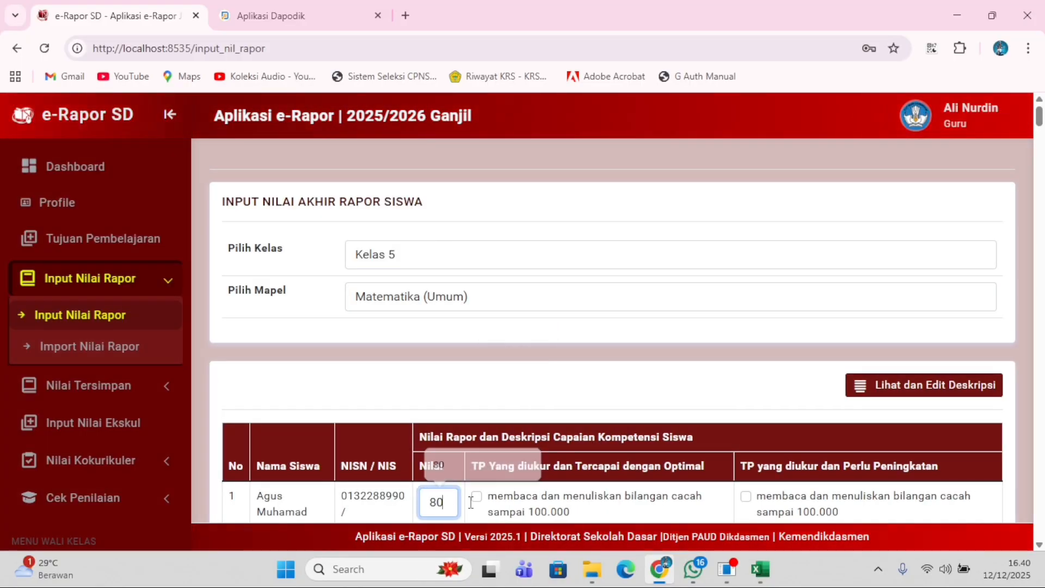
{"action": "scroll", "coordinate": [517, 493], "scroll_direction": "down", "scroll_amount": 3}
{"action": "left_click", "coordinate": [476, 410]}
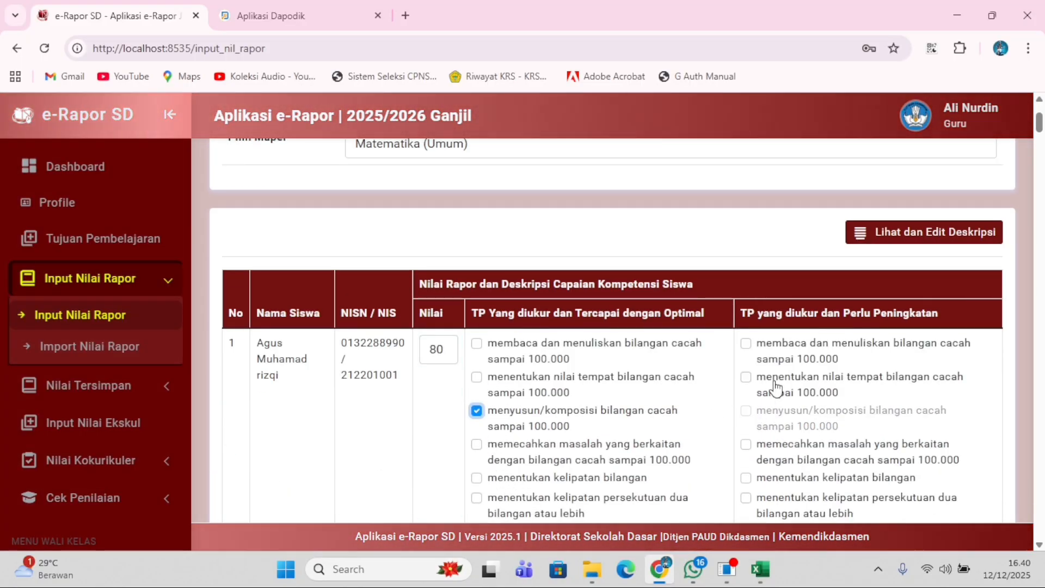
{"action": "left_click_drag", "start_coordinate": [1040, 125], "coordinate": [1040, 531]}
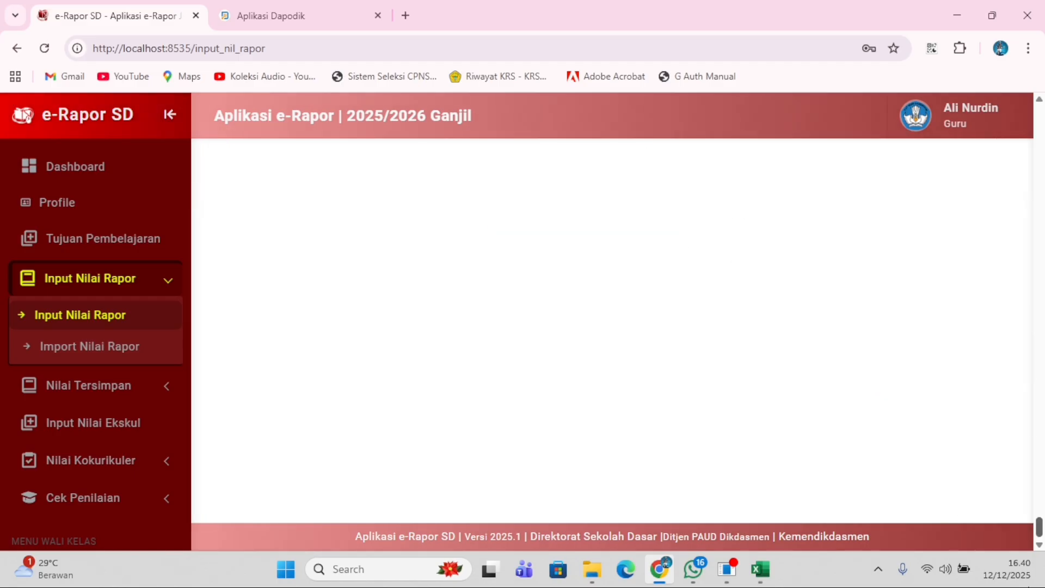
{"action": "left_click", "coordinate": [921, 483]}
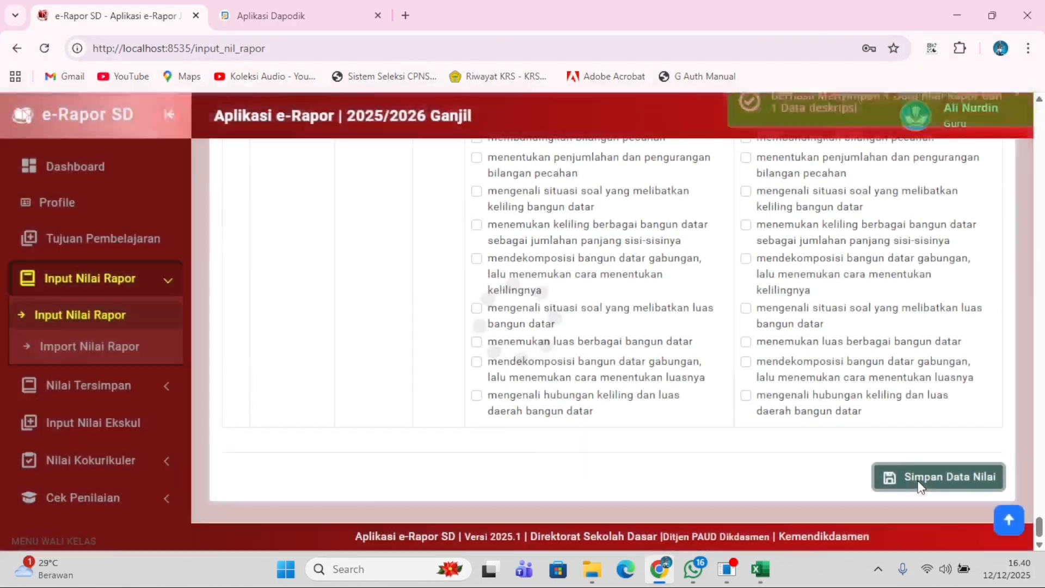
{"action": "left_click_drag", "start_coordinate": [1040, 526], "coordinate": [845, 163]}
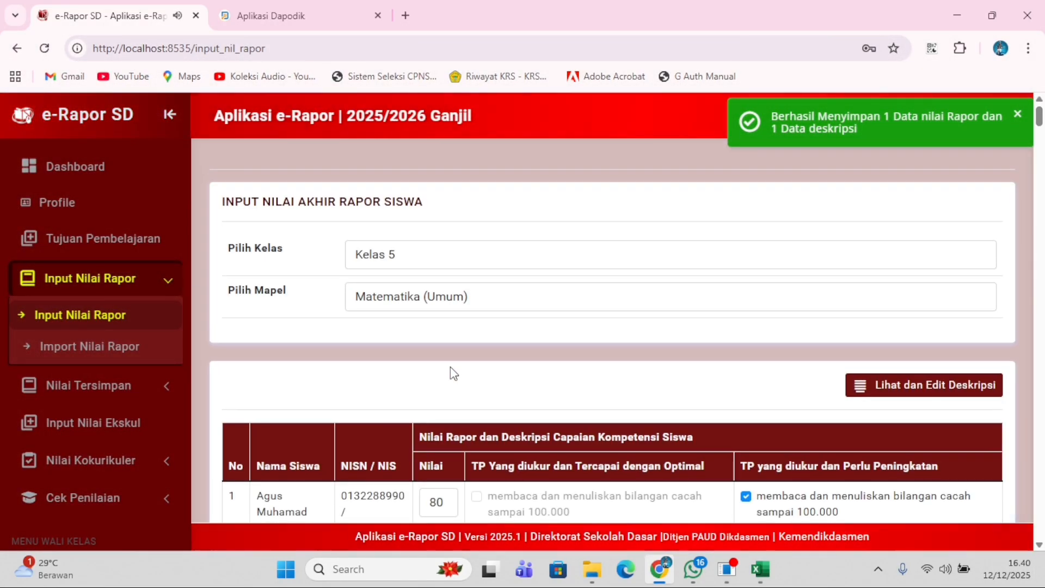
{"action": "left_click", "coordinate": [423, 300]}
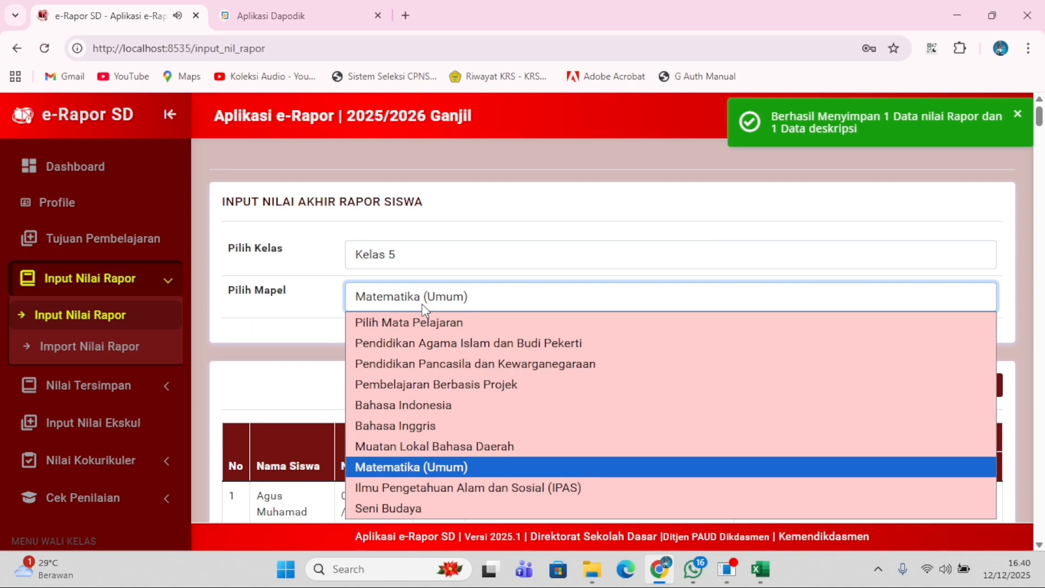
Save an IPAS grade of 80 for the first student, with the second objective needing improvement.
{"action": "left_click", "coordinate": [418, 482]}
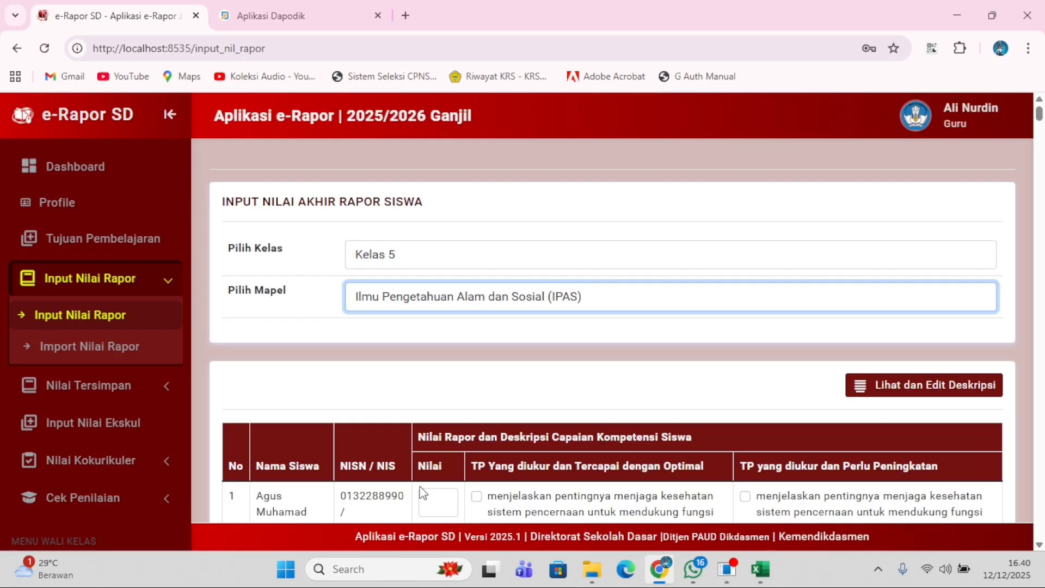
{"action": "scroll", "coordinate": [678, 460], "scroll_direction": "down", "scroll_amount": 1}
{"action": "left_click", "coordinate": [433, 427]}
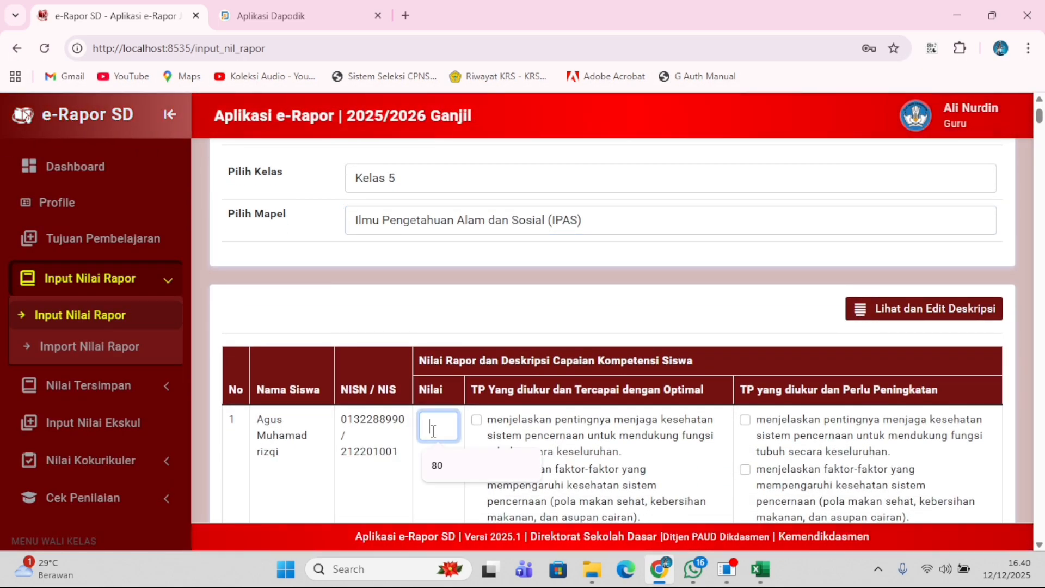
{"action": "type", "text": "80"}
{"action": "left_click", "coordinate": [732, 461]}
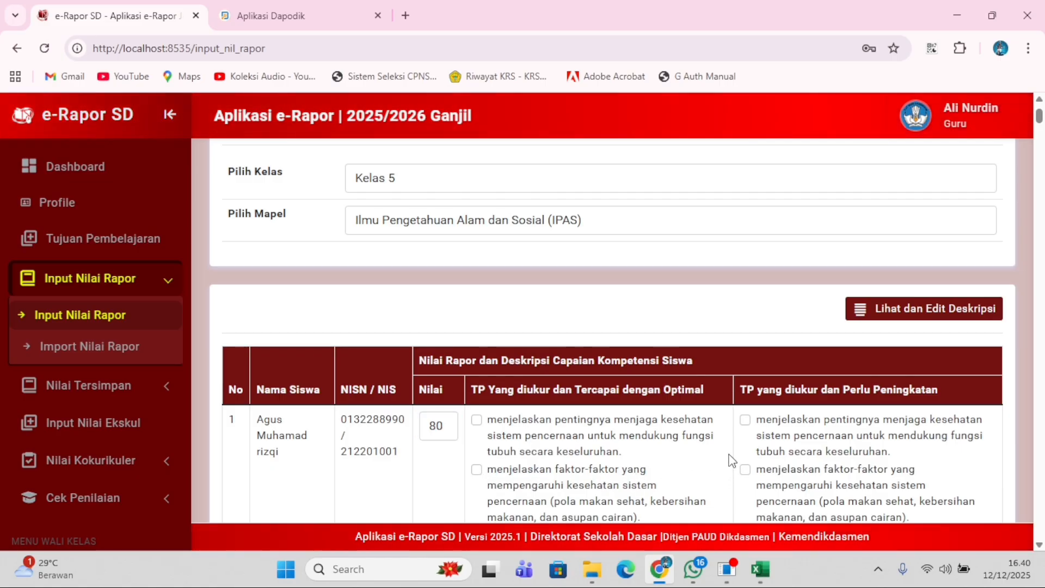
{"action": "left_click", "coordinate": [746, 471]}
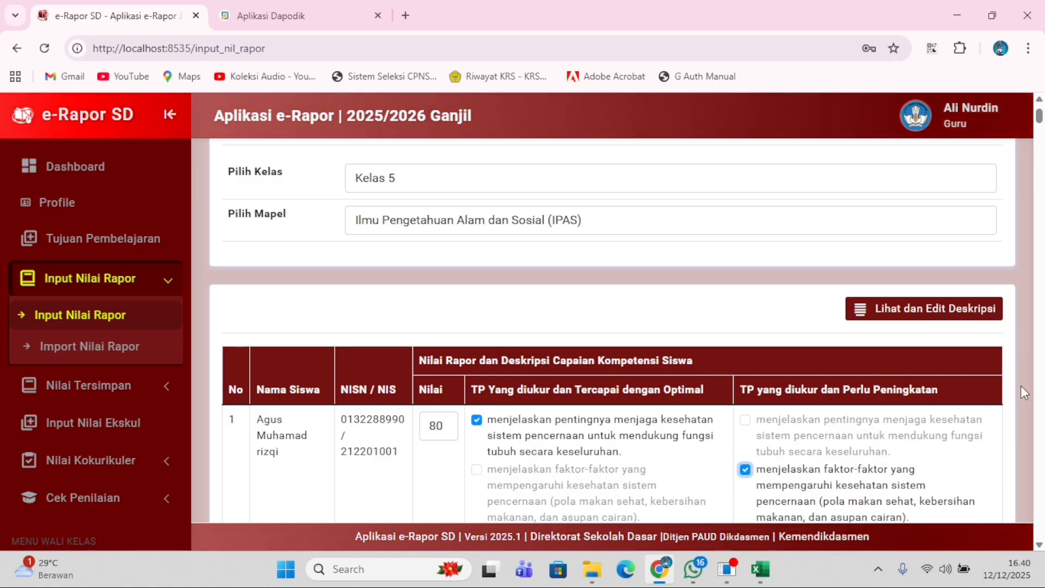
{"action": "scroll", "coordinate": [1021, 501], "scroll_direction": "up", "scroll_amount": 1}
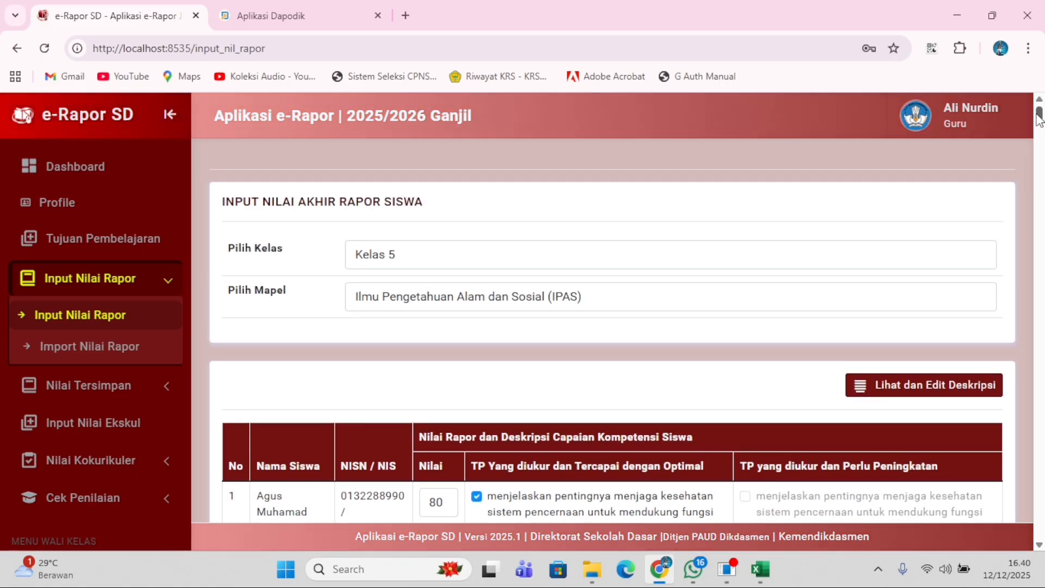
{"action": "left_click_drag", "start_coordinate": [1039, 119], "coordinate": [1039, 527]}
{"action": "left_click", "coordinate": [936, 477]}
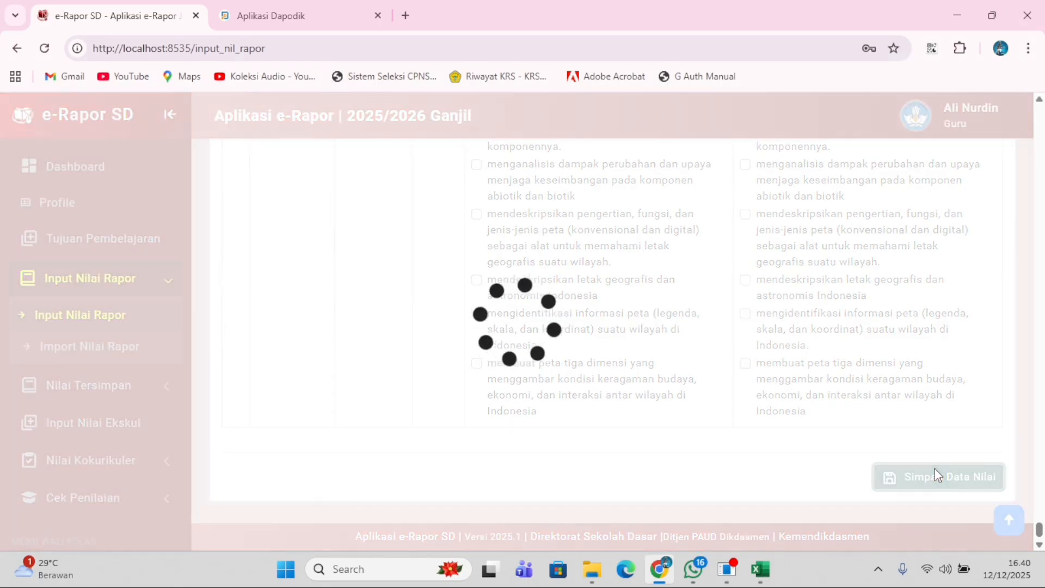
Save Seni Budaya grade 80: first objective achieved, 'menganalisis prinsip ritme' needing improvement.
{"action": "scroll", "coordinate": [664, 419], "scroll_direction": "up", "scroll_amount": 15}
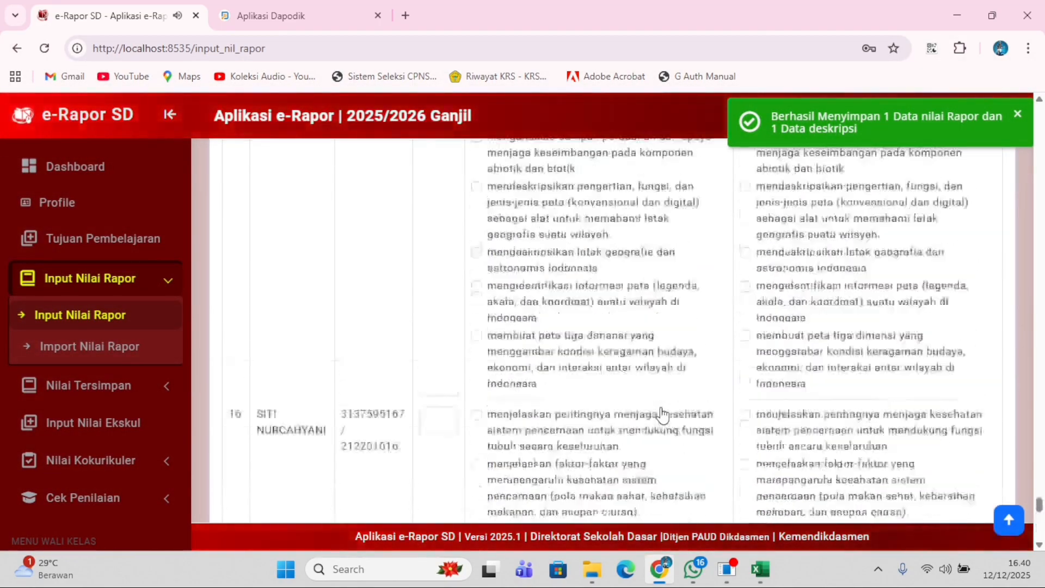
{"action": "scroll", "coordinate": [656, 418], "scroll_direction": "up", "scroll_amount": 5}
{"action": "left_click_drag", "start_coordinate": [1039, 459], "coordinate": [1039, 112]}
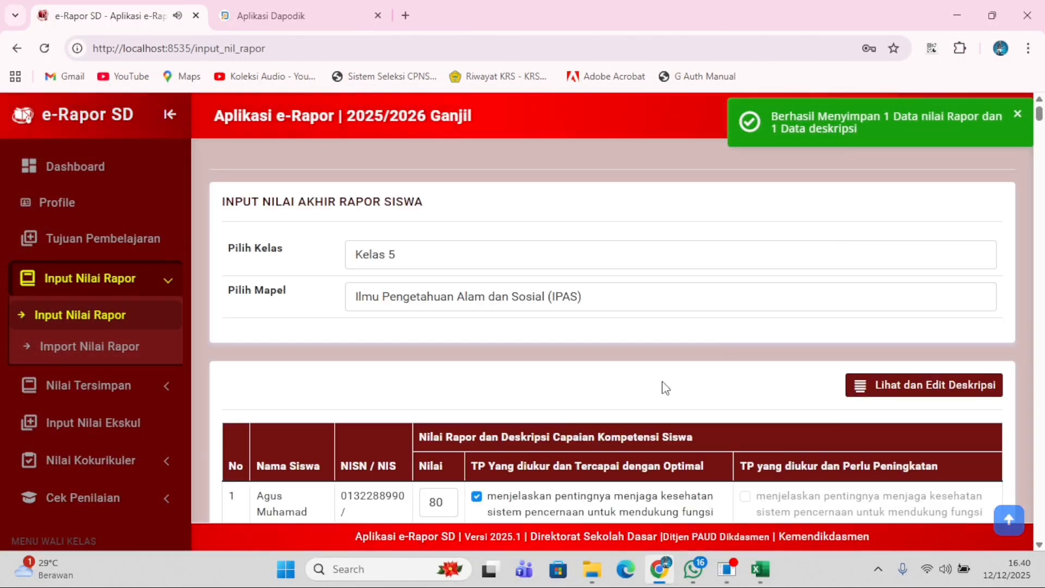
{"action": "scroll", "coordinate": [665, 387], "scroll_direction": "down", "scroll_amount": 1}
{"action": "left_click", "coordinate": [492, 226]}
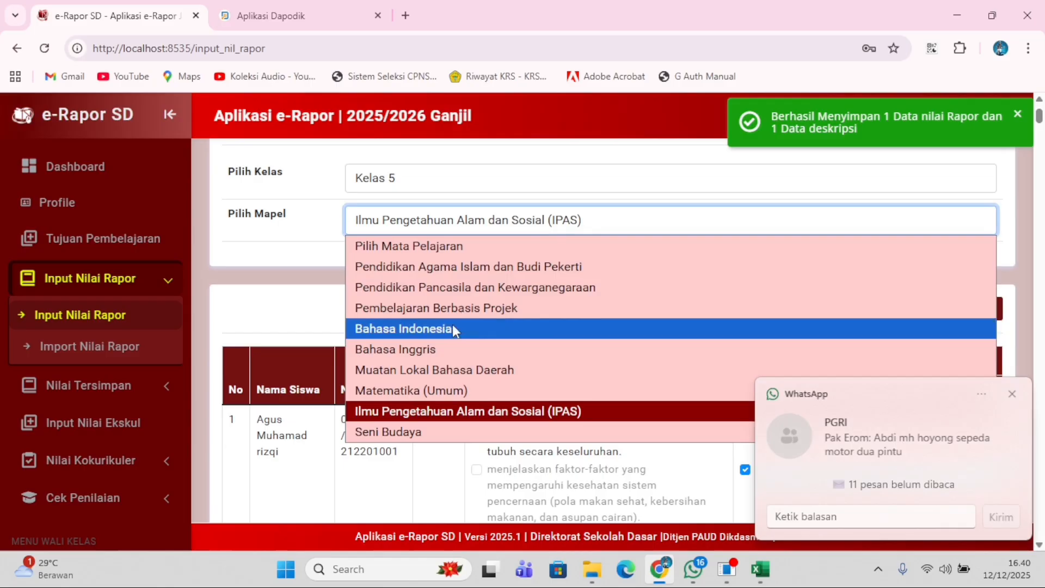
{"action": "left_click", "coordinate": [422, 428]}
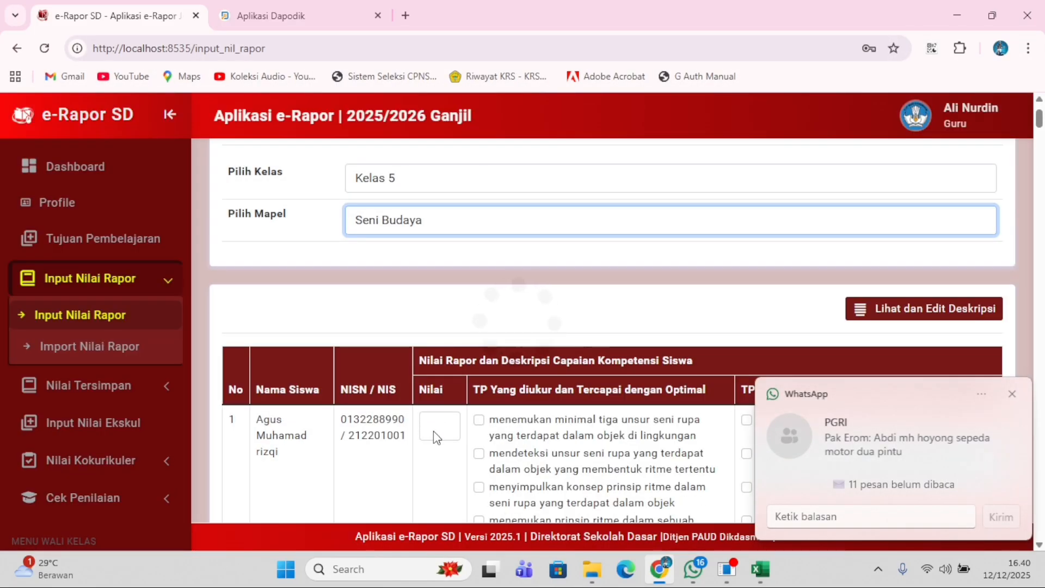
{"action": "left_click", "coordinate": [435, 435]}
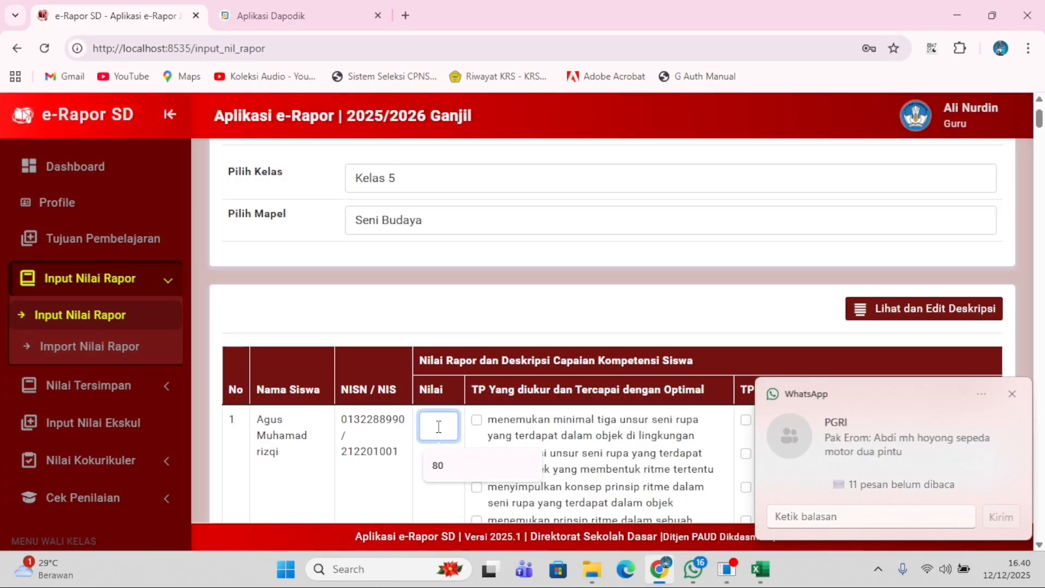
{"action": "type", "text": "80"}
{"action": "left_click", "coordinate": [477, 420]}
{"action": "scroll", "coordinate": [479, 430], "scroll_direction": "down", "scroll_amount": 3}
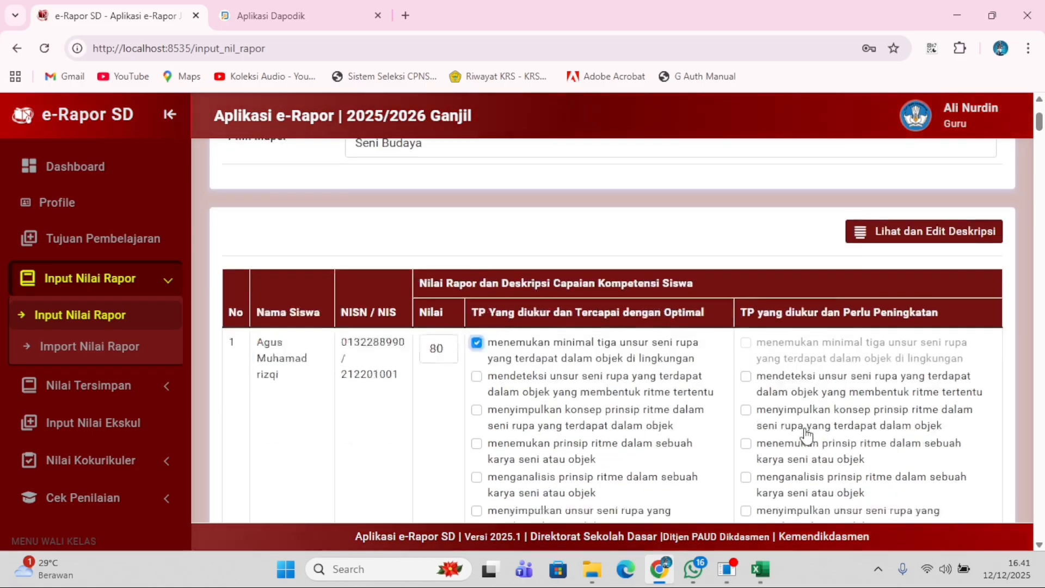
{"action": "left_click", "coordinate": [784, 418]}
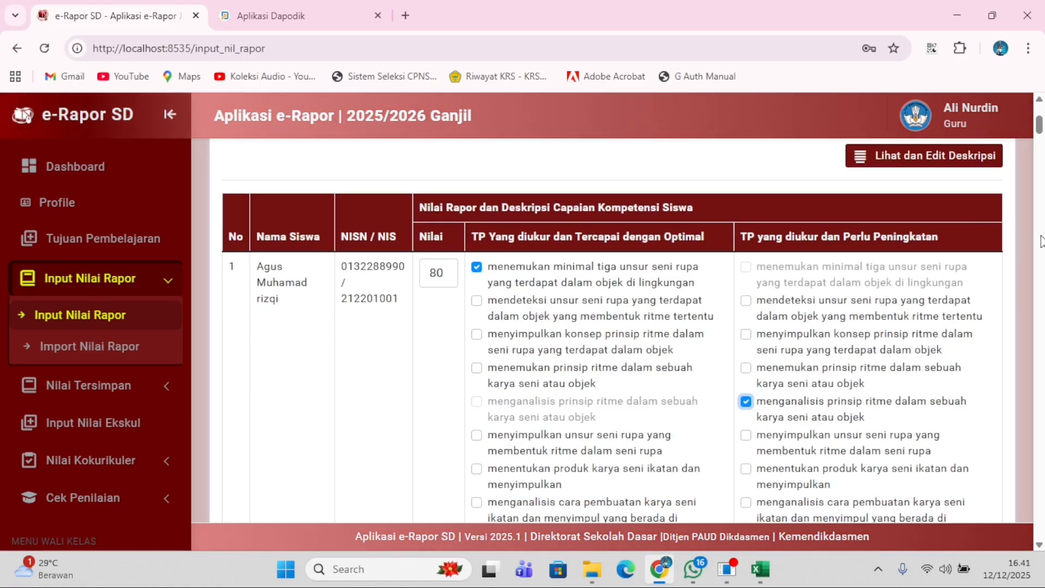
{"action": "left_click_drag", "start_coordinate": [1040, 128], "coordinate": [1040, 527]}
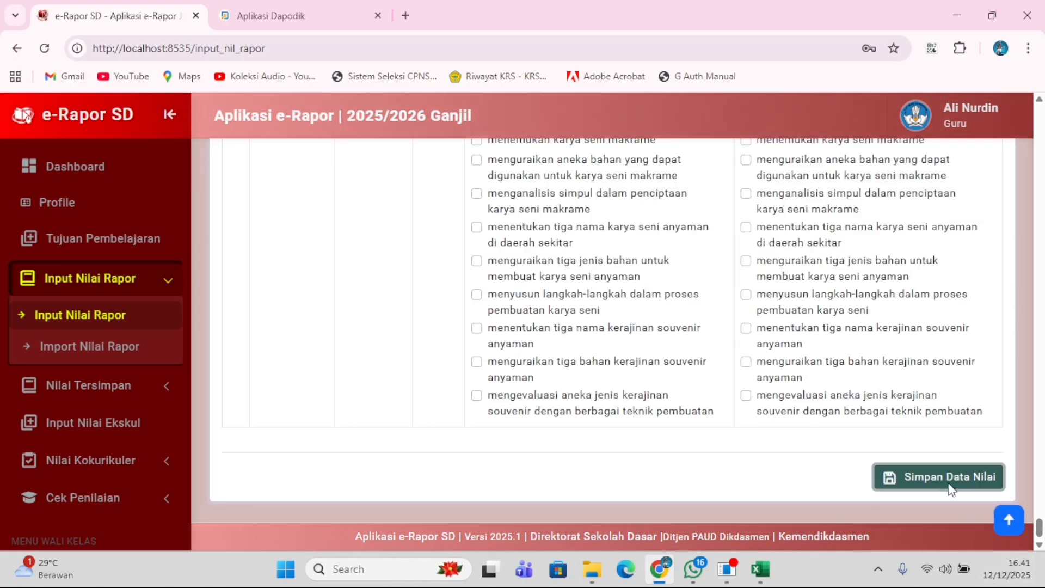
{"action": "left_click", "coordinate": [948, 482]}
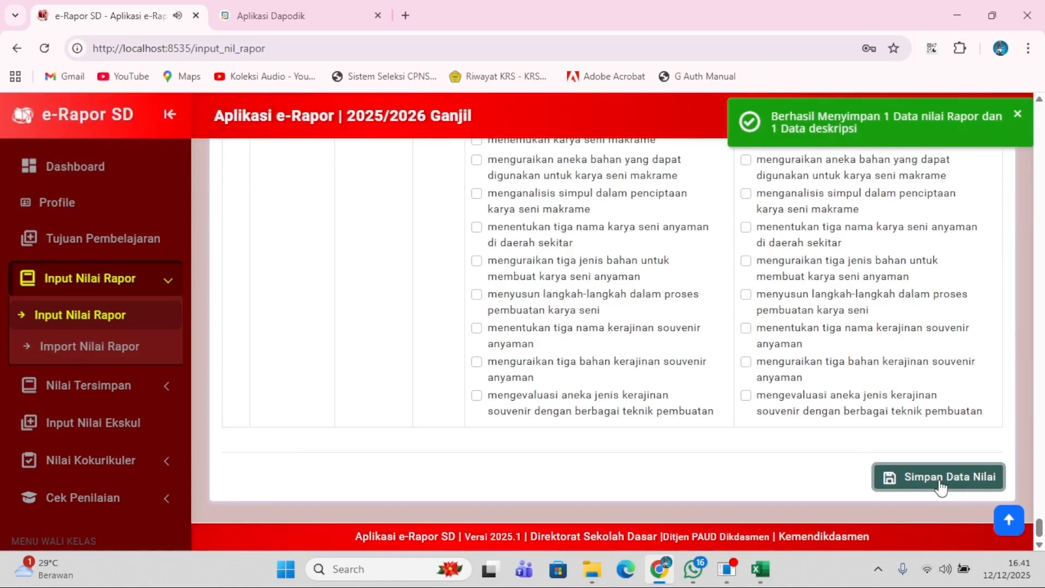
{"action": "scroll", "coordinate": [544, 444], "scroll_direction": "up", "scroll_amount": 10}
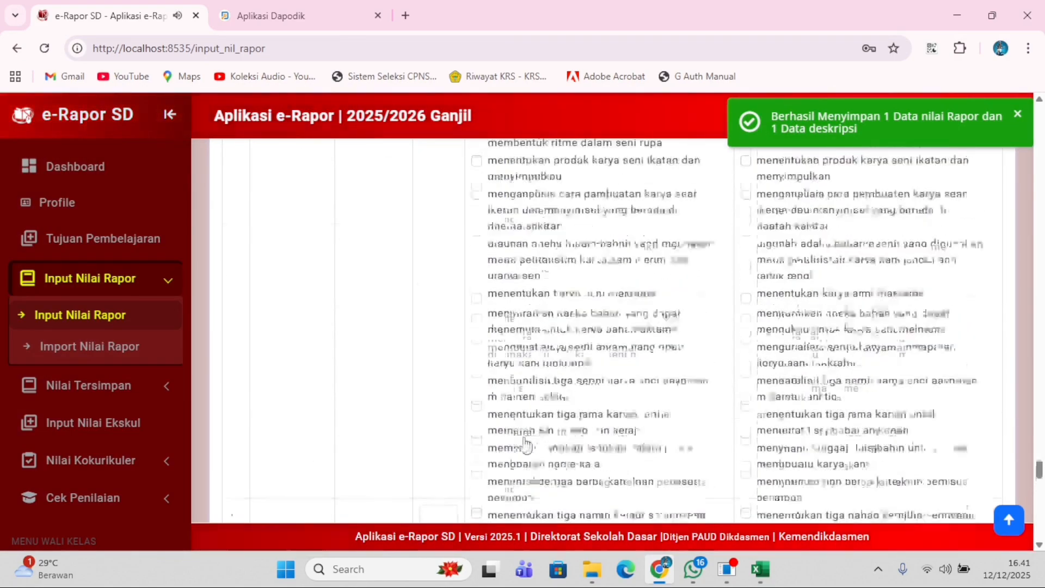
{"action": "scroll", "coordinate": [525, 444], "scroll_direction": "up", "scroll_amount": 15}
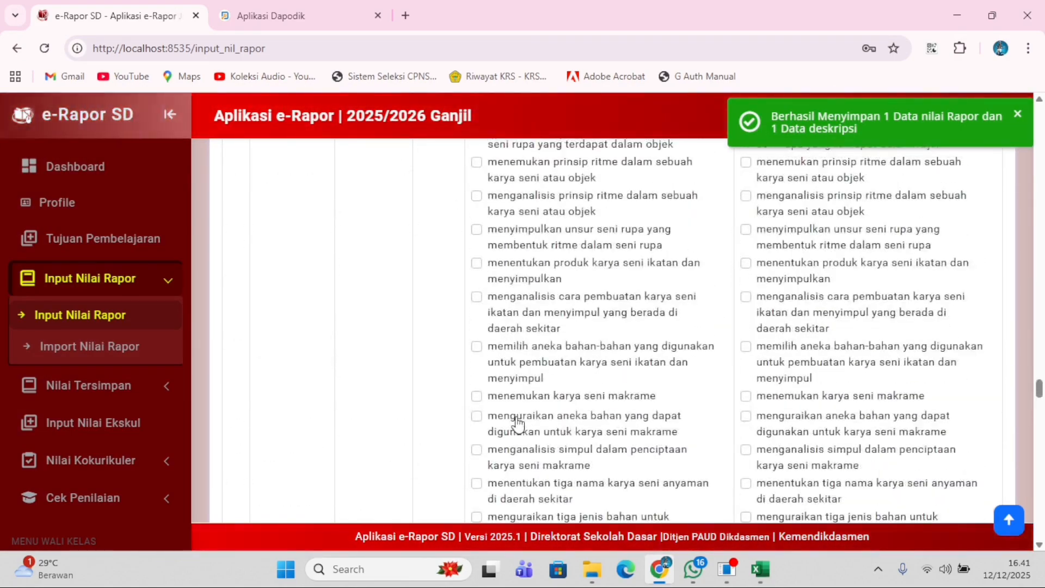
{"action": "scroll", "coordinate": [518, 424], "scroll_direction": "up", "scroll_amount": 10}
{"action": "scroll", "coordinate": [473, 284], "scroll_direction": "up", "scroll_amount": 15}
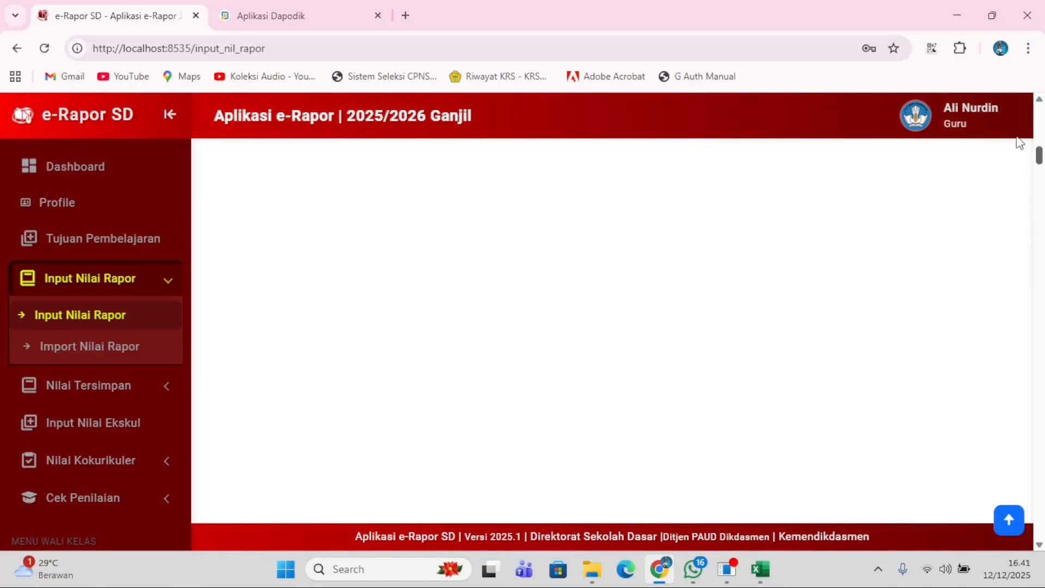
{"action": "scroll", "coordinate": [177, 418], "scroll_direction": "down", "scroll_amount": 1}
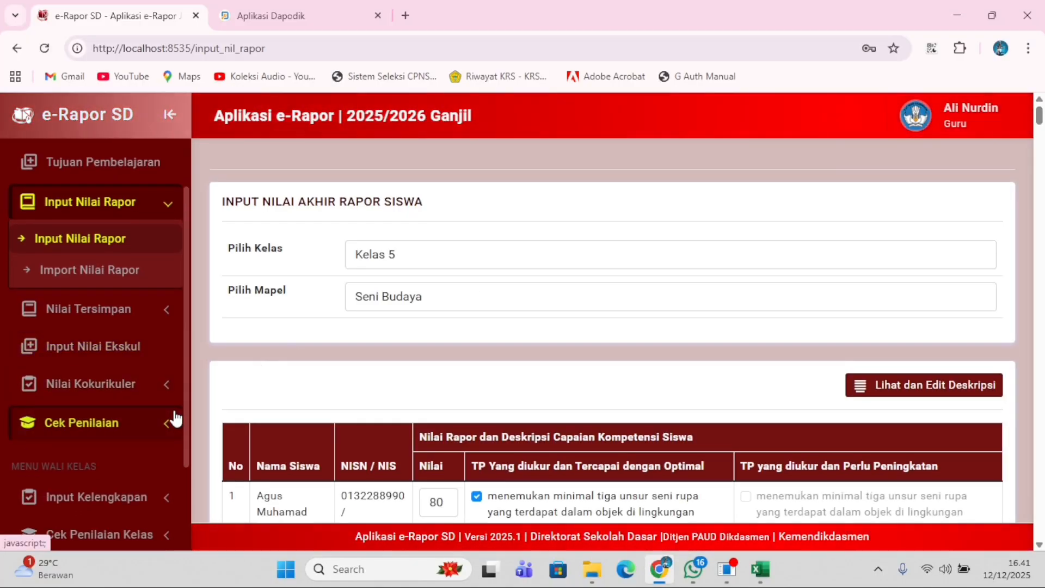
Show the Pramuka 5 extracurricular grades for Kelas 5.
{"action": "left_click", "coordinate": [168, 352]}
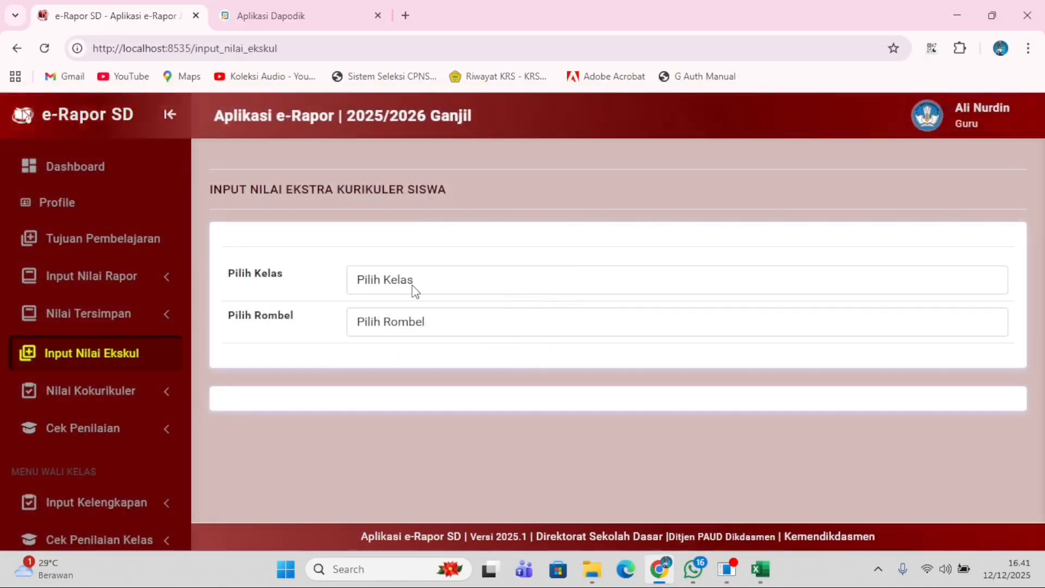
{"action": "left_click", "coordinate": [414, 286]}
{"action": "left_click", "coordinate": [409, 325]}
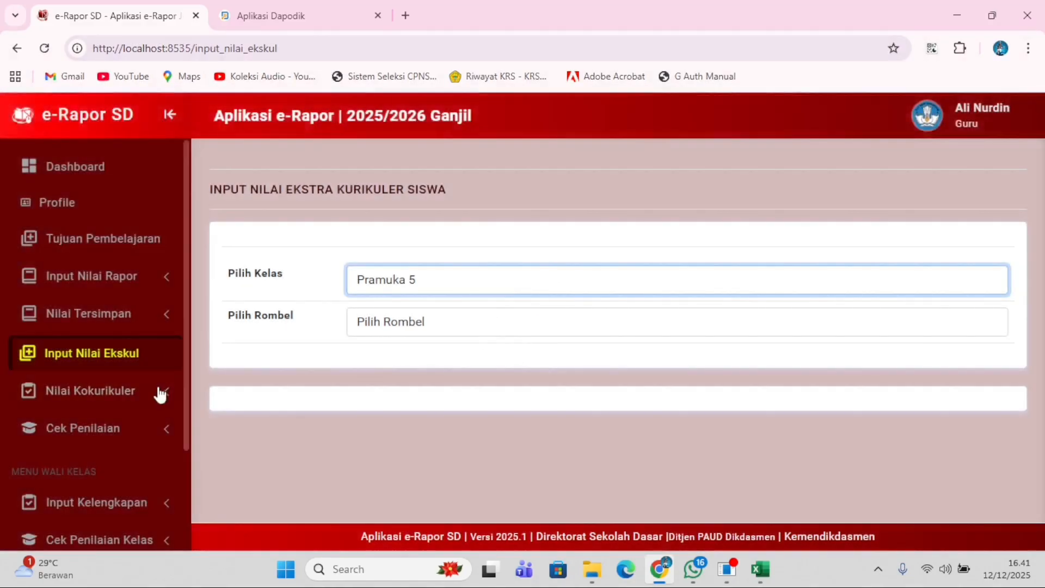
{"action": "left_click", "coordinate": [381, 331]}
{"action": "left_click", "coordinate": [379, 368]}
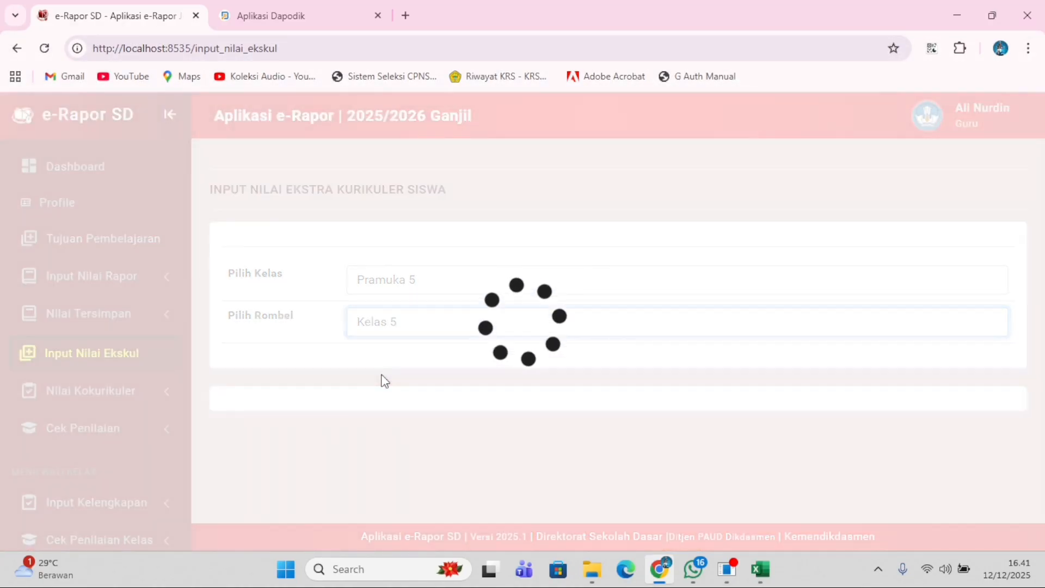
{"action": "scroll", "coordinate": [381, 376], "scroll_direction": "down", "scroll_amount": 4}
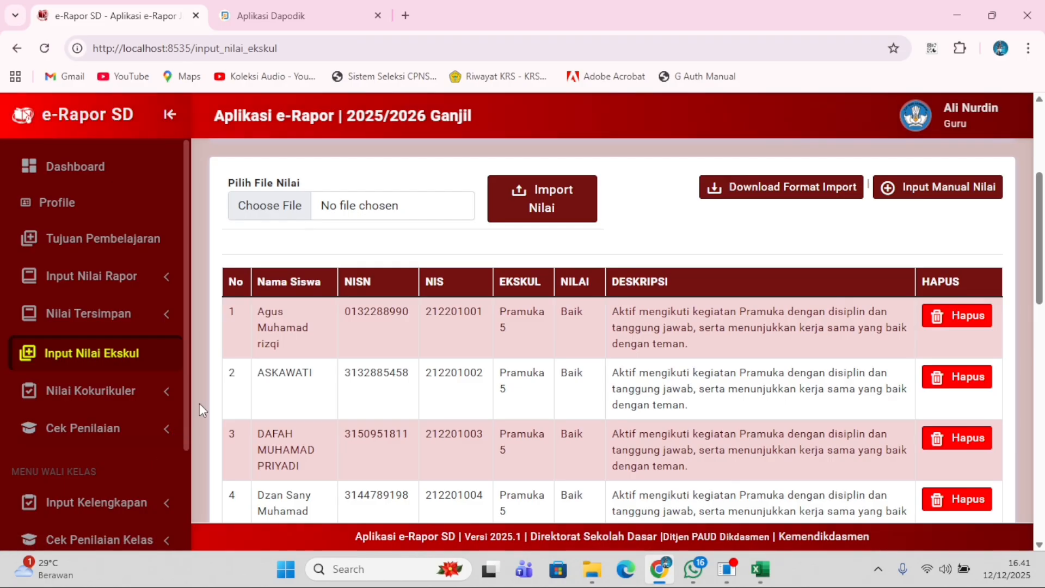
Open the class student data list under the homeroom completeness section.
{"action": "left_click", "coordinate": [156, 404]}
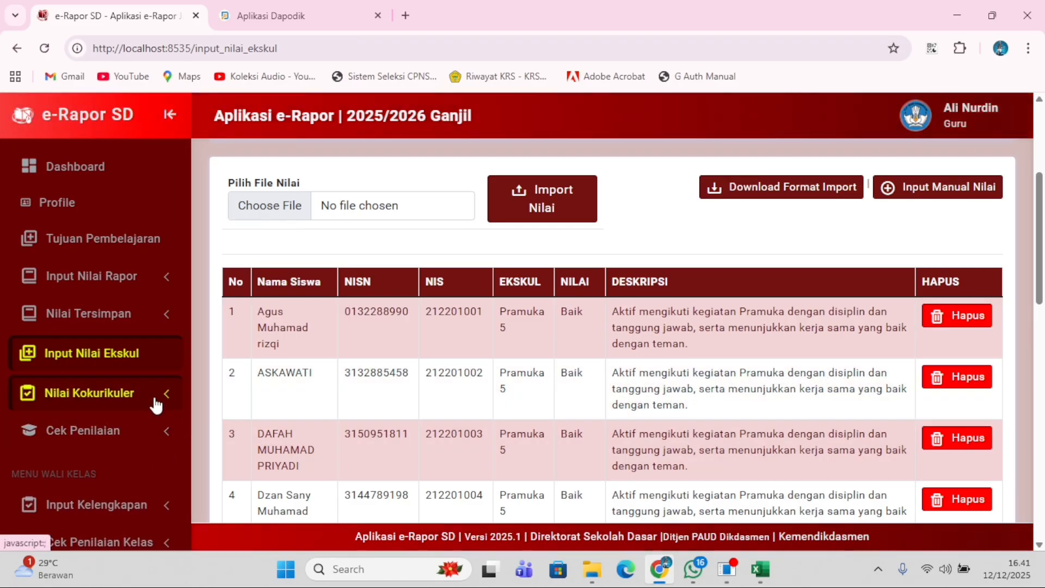
{"action": "scroll", "coordinate": [156, 406], "scroll_direction": "down", "scroll_amount": 2}
{"action": "left_click", "coordinate": [146, 430]}
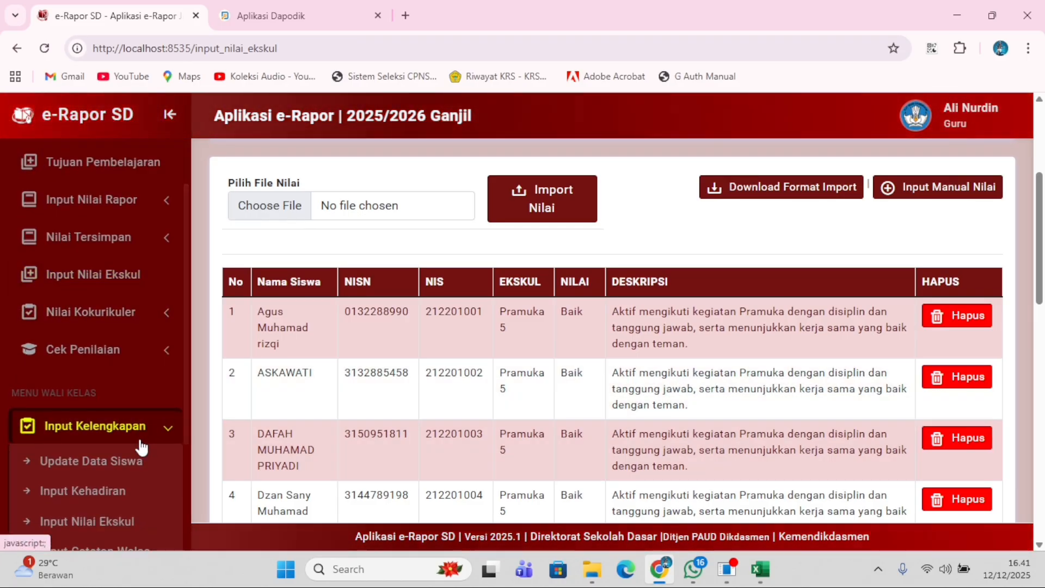
{"action": "left_click", "coordinate": [135, 478]}
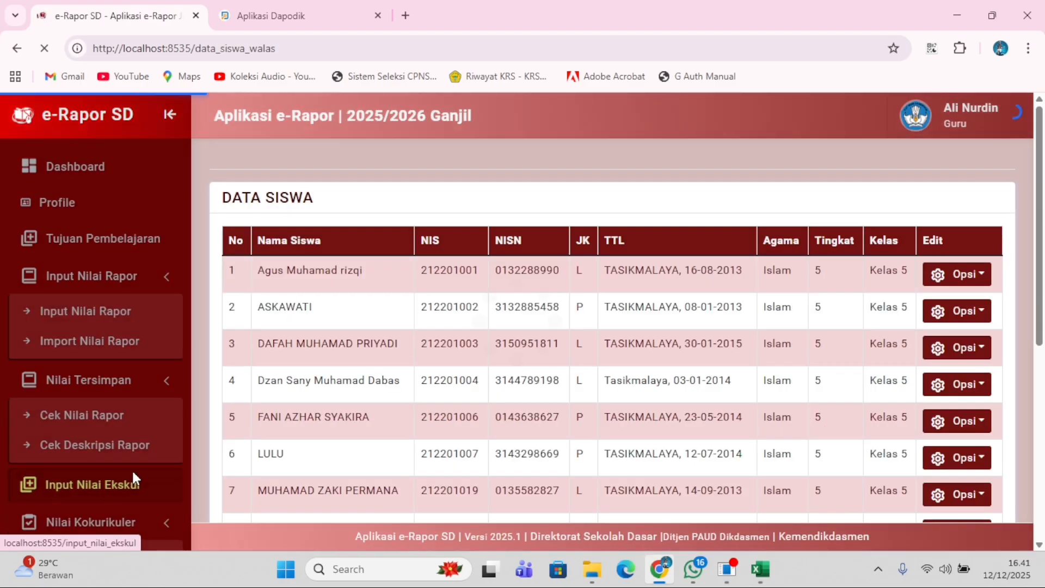
{"action": "scroll", "coordinate": [136, 468], "scroll_direction": "down", "scroll_amount": 4}
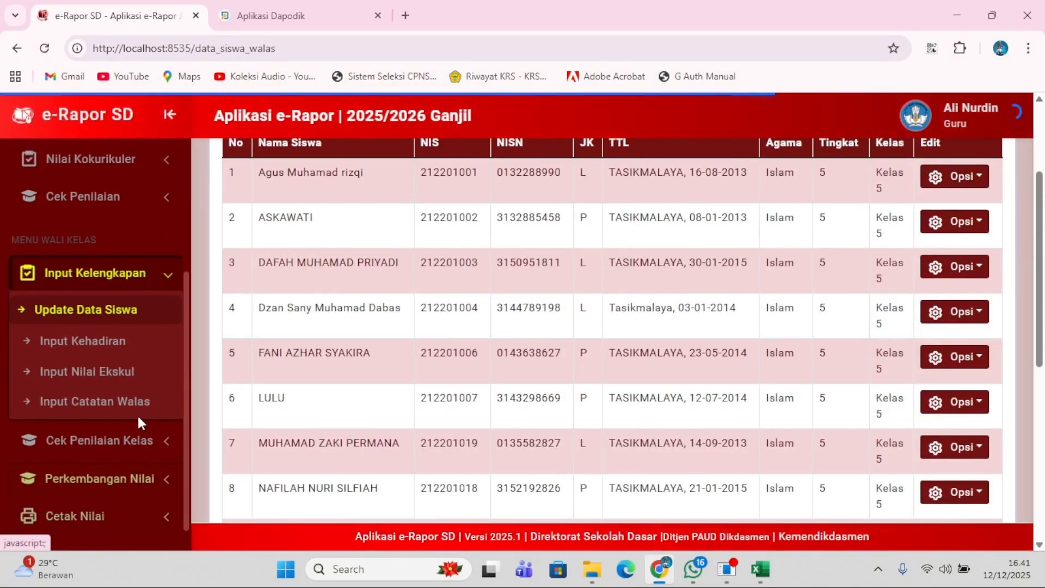
Load the Kelas 5 attendance table with absence counts for all students.
{"action": "left_click", "coordinate": [129, 343]}
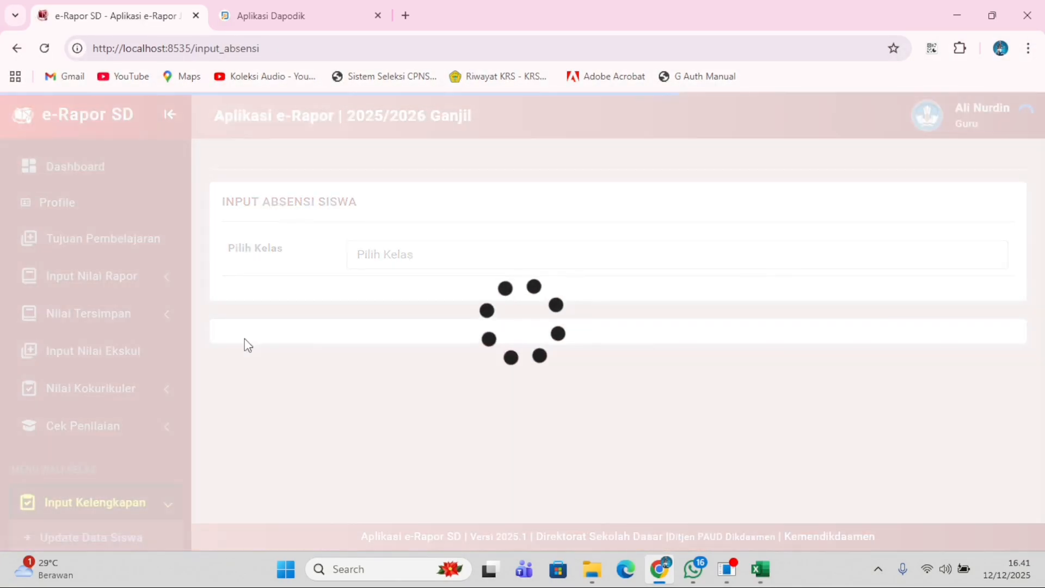
{"action": "left_click", "coordinate": [427, 254]}
{"action": "left_click", "coordinate": [409, 299]}
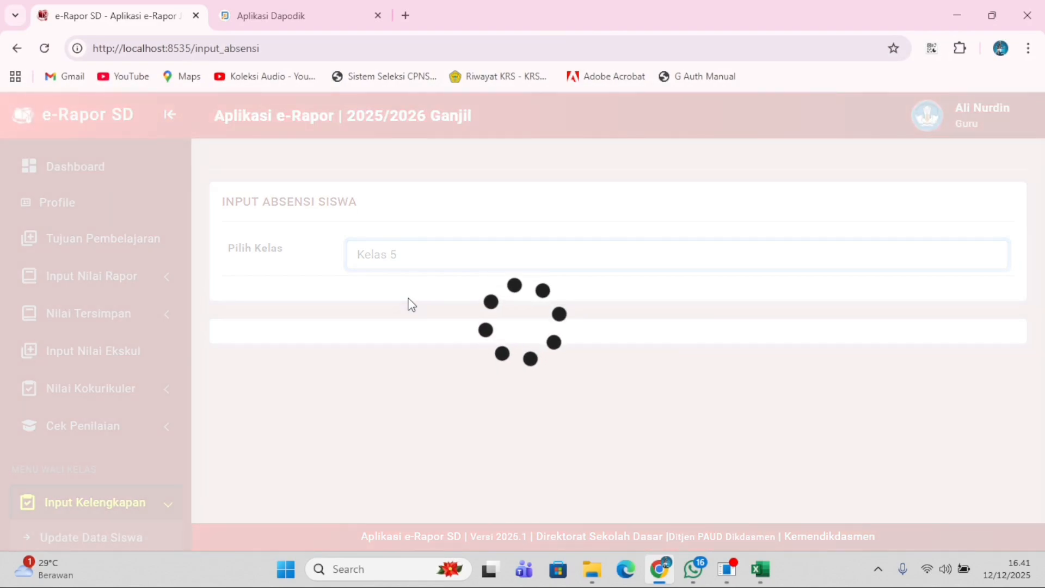
{"action": "scroll", "coordinate": [832, 403], "scroll_direction": "down", "scroll_amount": 10}
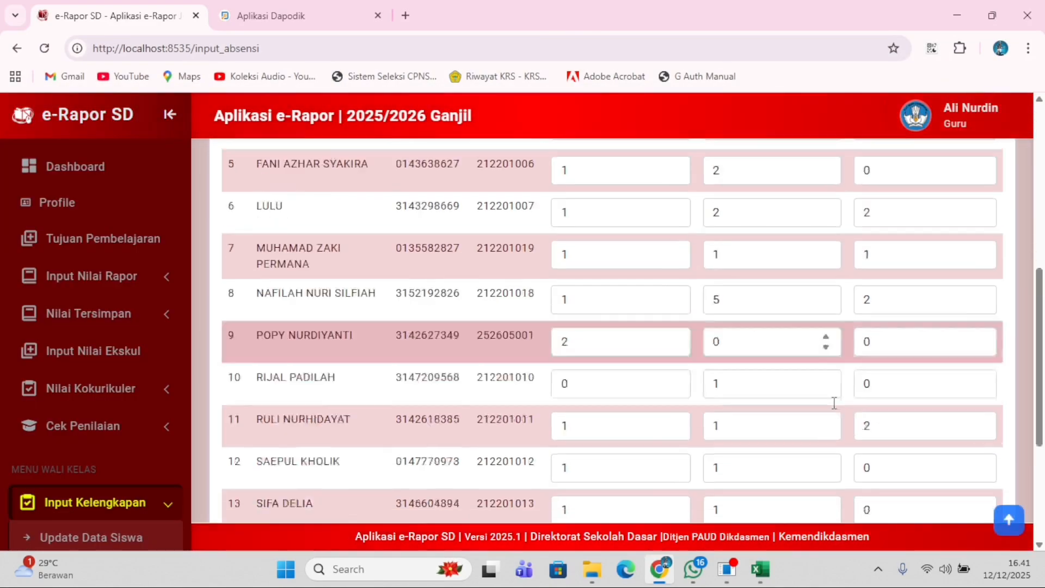
{"action": "scroll", "coordinate": [140, 427], "scroll_direction": "down", "scroll_amount": 5}
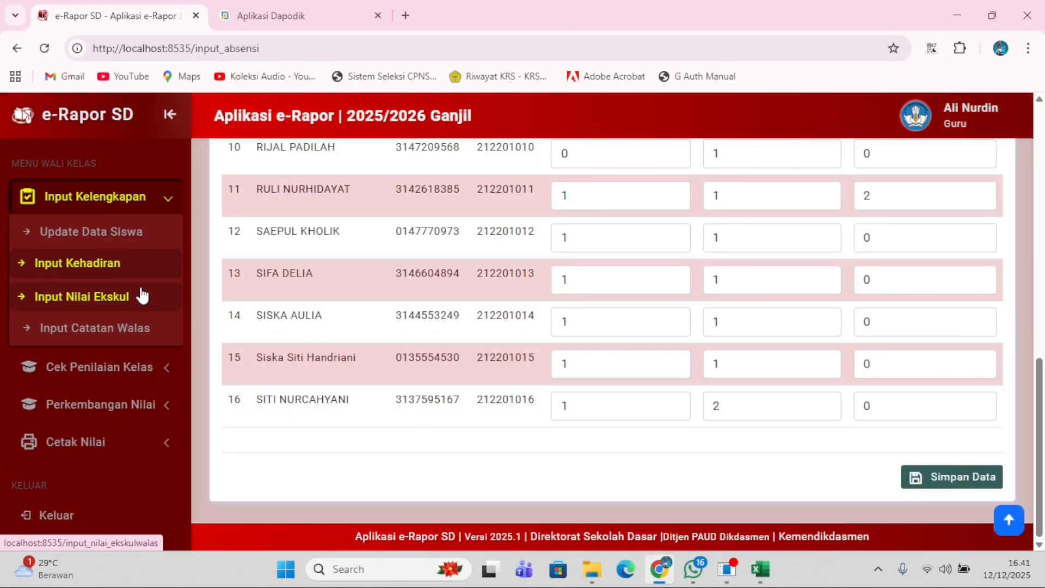
Show the Kelas 5 extracurricular grades on the homeroom ekskul page.
{"action": "left_click", "coordinate": [141, 298]}
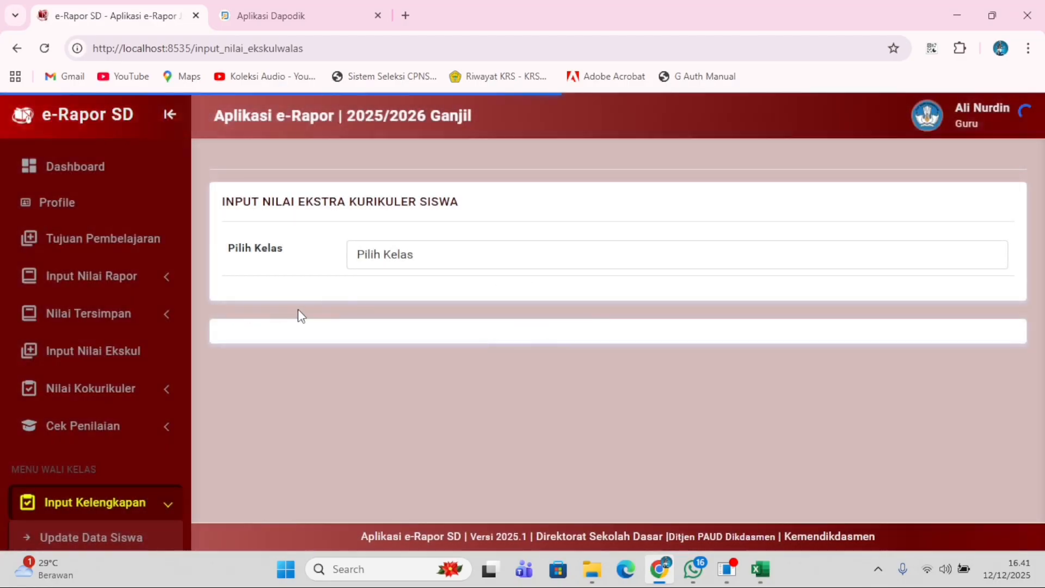
{"action": "left_click", "coordinate": [410, 255]}
{"action": "left_click", "coordinate": [400, 300]}
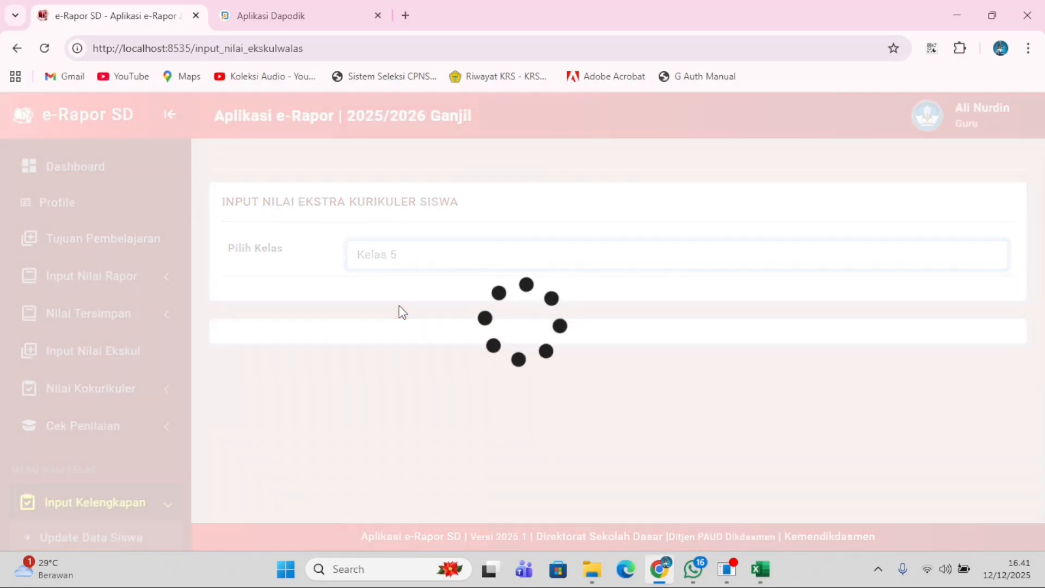
{"action": "scroll", "coordinate": [646, 352], "scroll_direction": "down", "scroll_amount": 4}
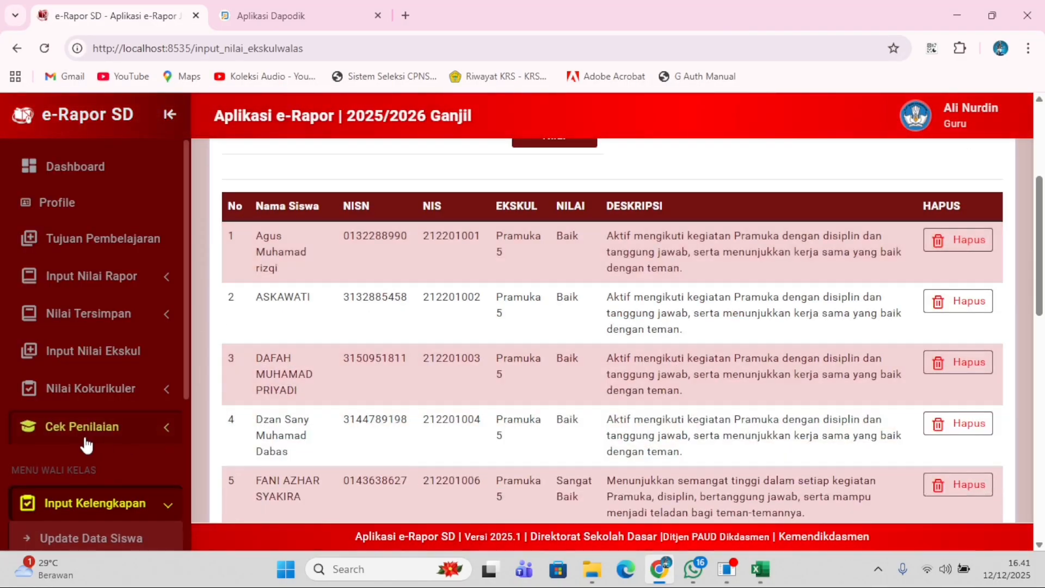
{"action": "scroll", "coordinate": [87, 444], "scroll_direction": "down", "scroll_amount": 4}
Load the Kelas 5 homeroom teacher notes and scroll through the students' prefilled notes.
{"action": "left_click", "coordinate": [116, 403]}
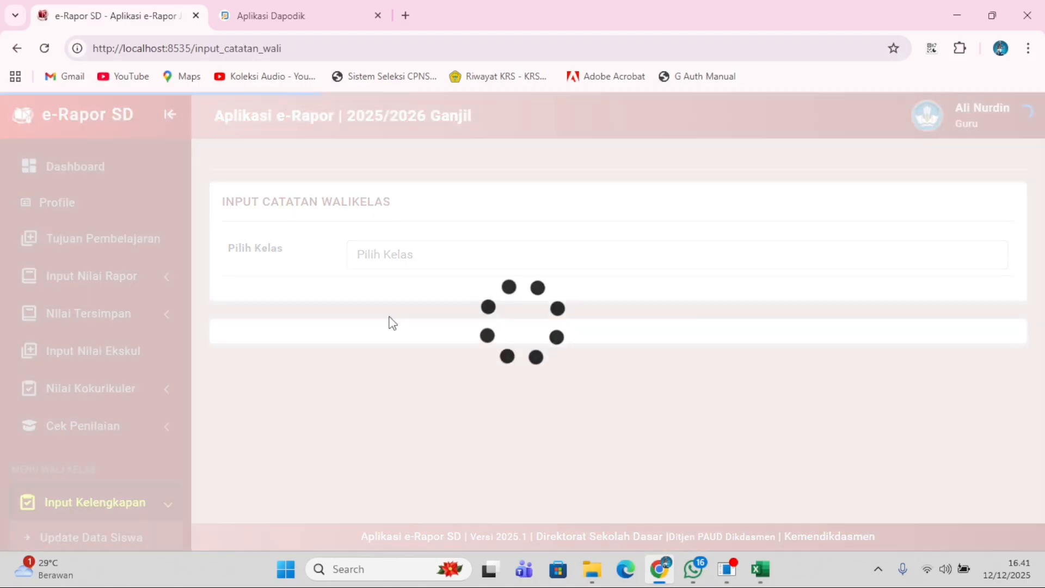
{"action": "left_click", "coordinate": [423, 255]}
{"action": "left_click", "coordinate": [423, 299]}
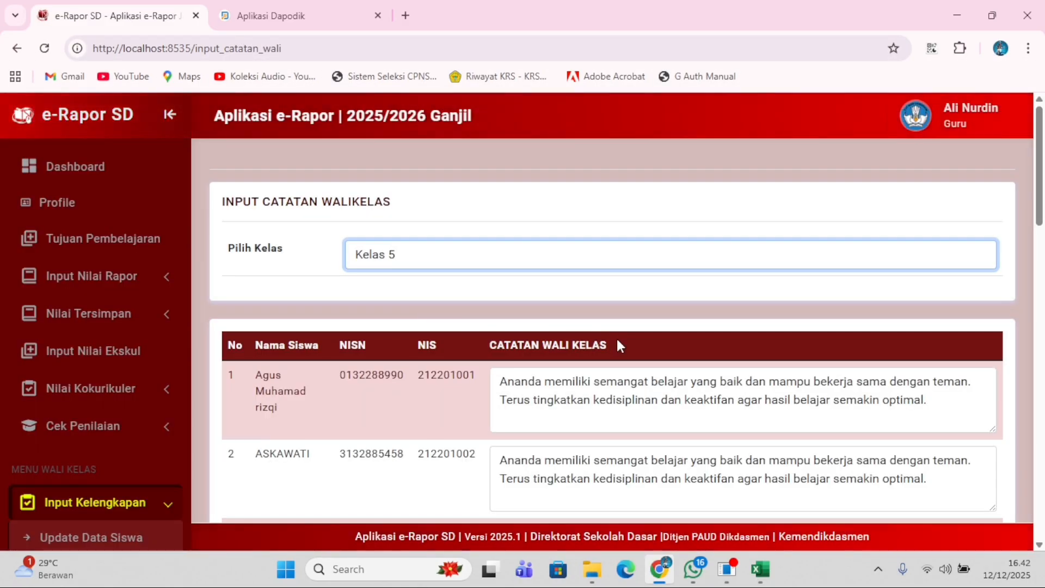
{"action": "scroll", "coordinate": [619, 344], "scroll_direction": "down", "scroll_amount": 4}
{"action": "scroll", "coordinate": [619, 339], "scroll_direction": "up", "scroll_amount": 3}
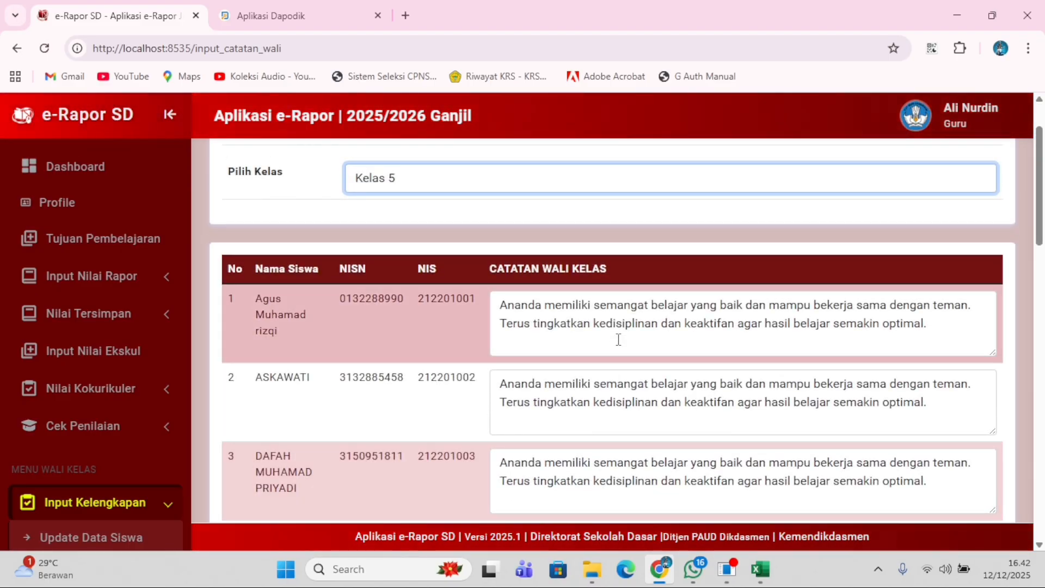
{"action": "scroll", "coordinate": [619, 340], "scroll_direction": "down", "scroll_amount": 15}
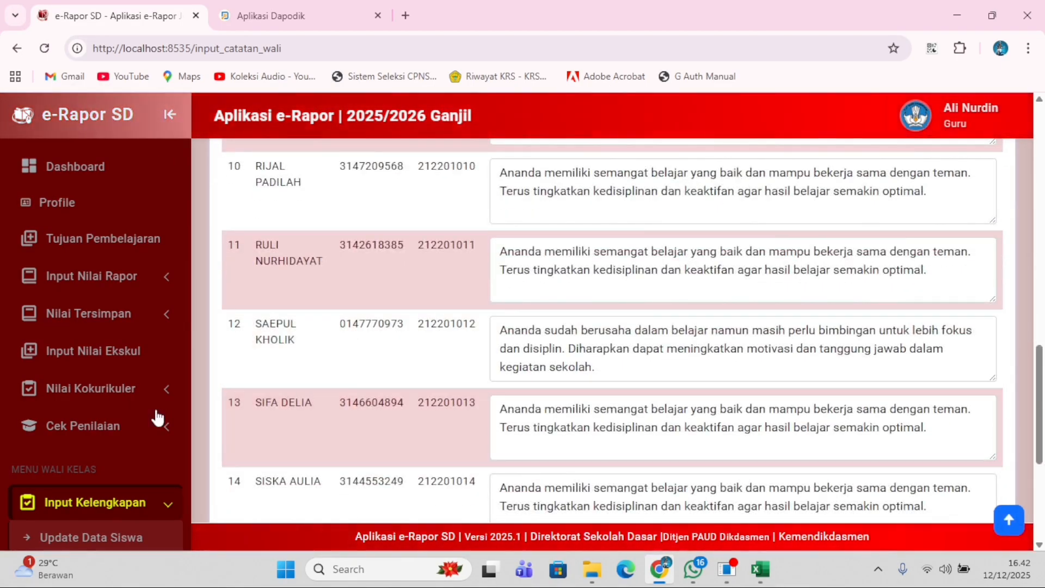
{"action": "scroll", "coordinate": [158, 418], "scroll_direction": "down", "scroll_amount": 6}
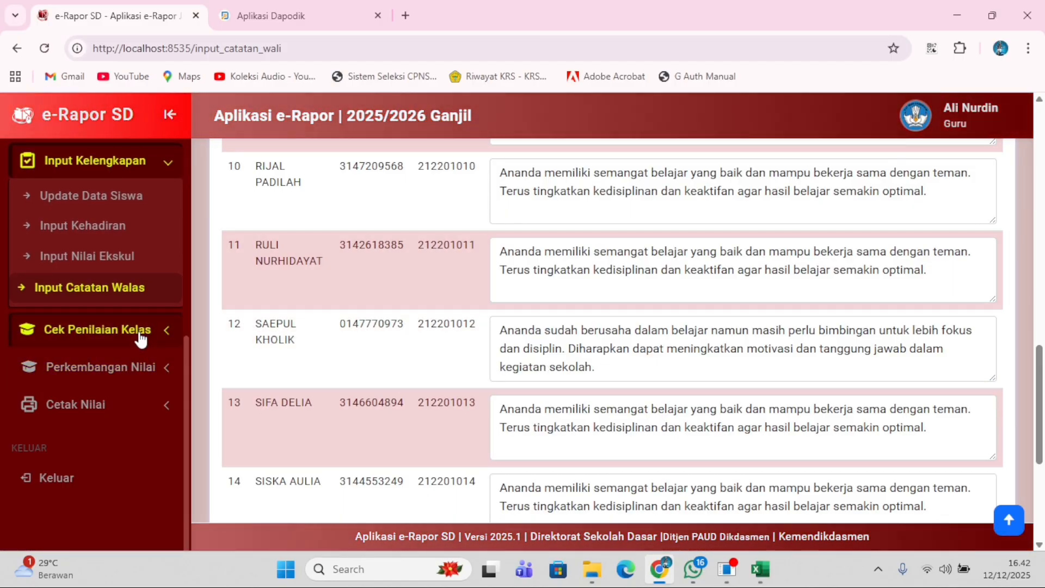
Set the Pelengkap Rapor print page to include signatures and list Kelas 5 students.
{"action": "left_click", "coordinate": [115, 407]}
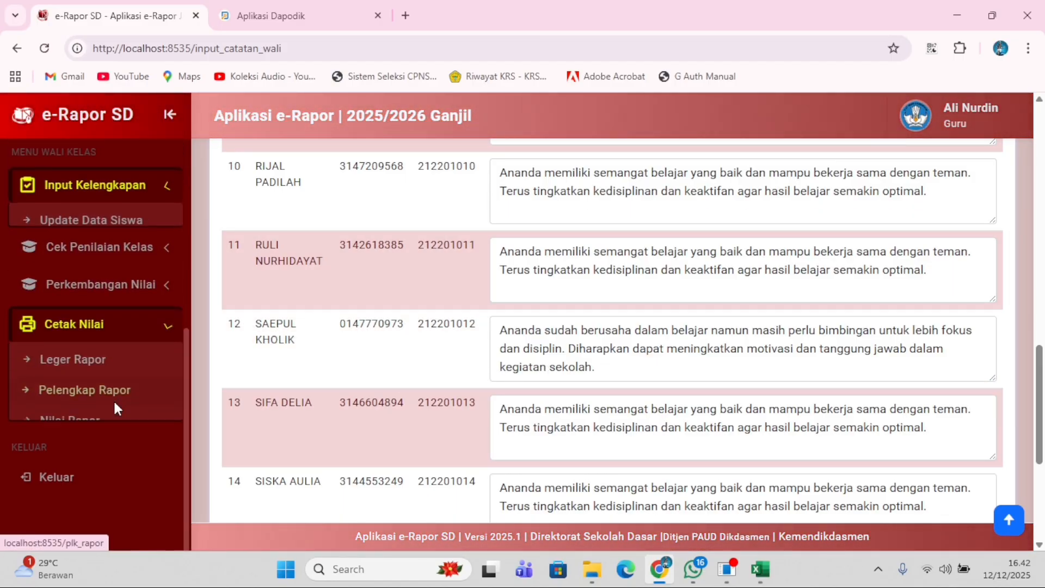
{"action": "left_click", "coordinate": [118, 382]}
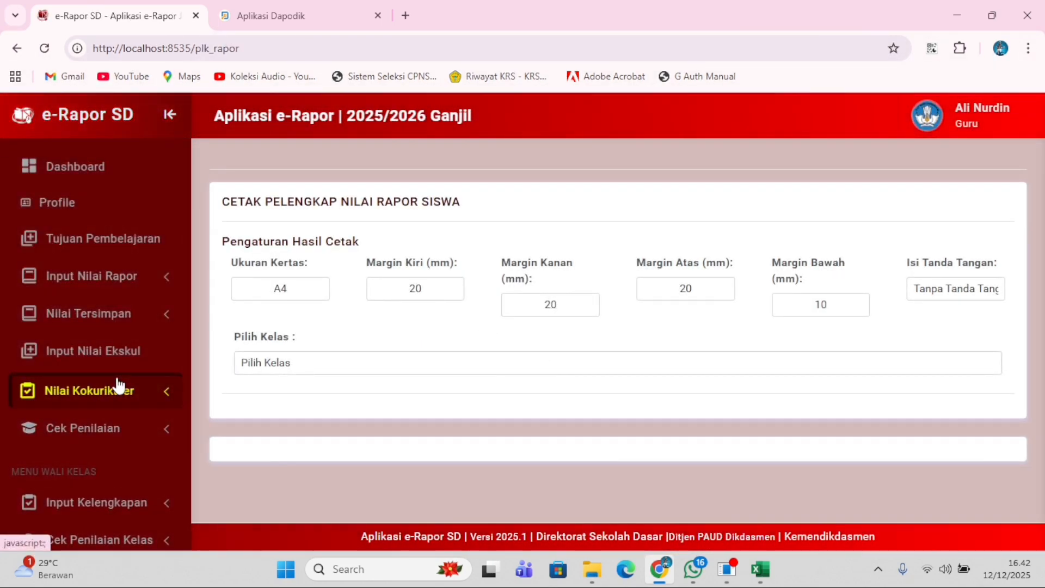
{"action": "left_click", "coordinate": [953, 297]}
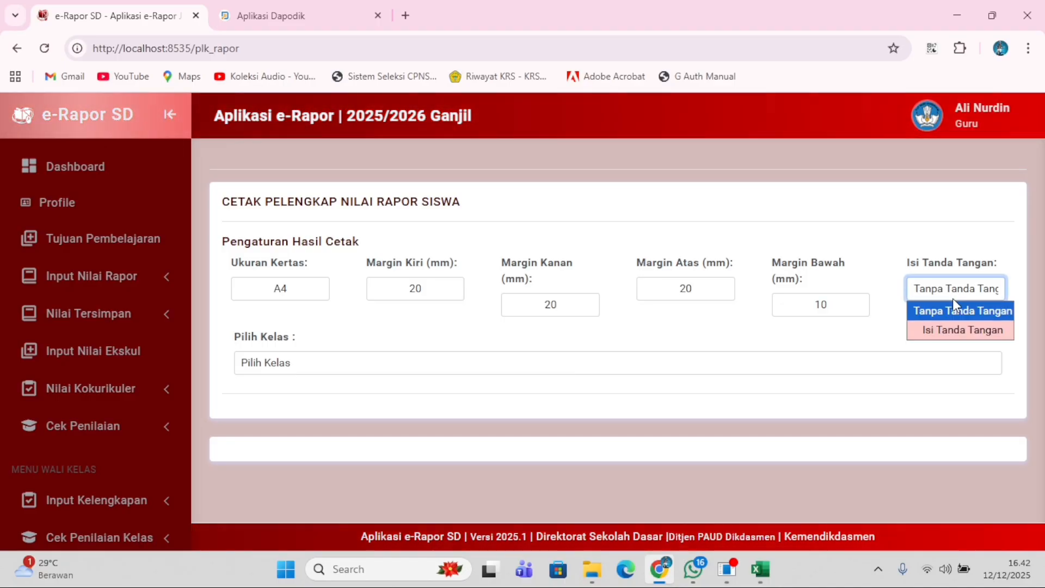
{"action": "left_click", "coordinate": [961, 334]}
{"action": "left_click", "coordinate": [823, 363]}
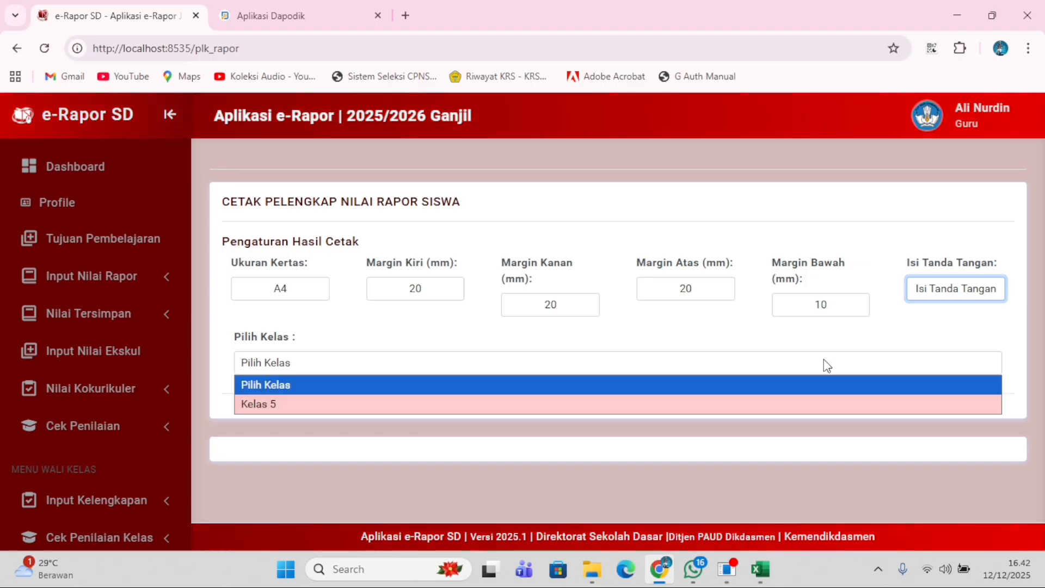
{"action": "left_click", "coordinate": [782, 403]}
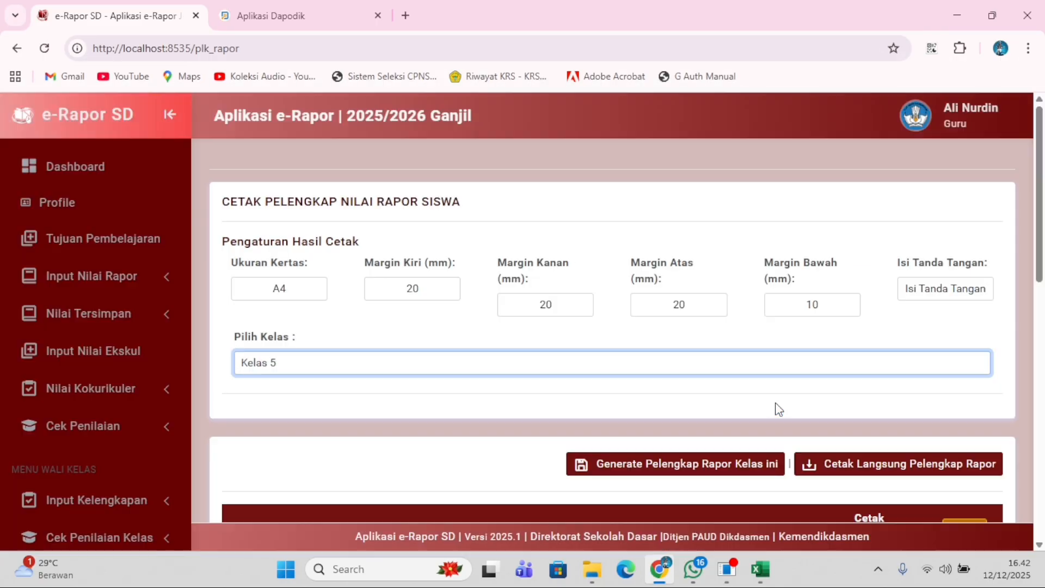
Generate the first student's report supplement PDF and download it.
{"action": "scroll", "coordinate": [799, 418], "scroll_direction": "down", "scroll_amount": 4}
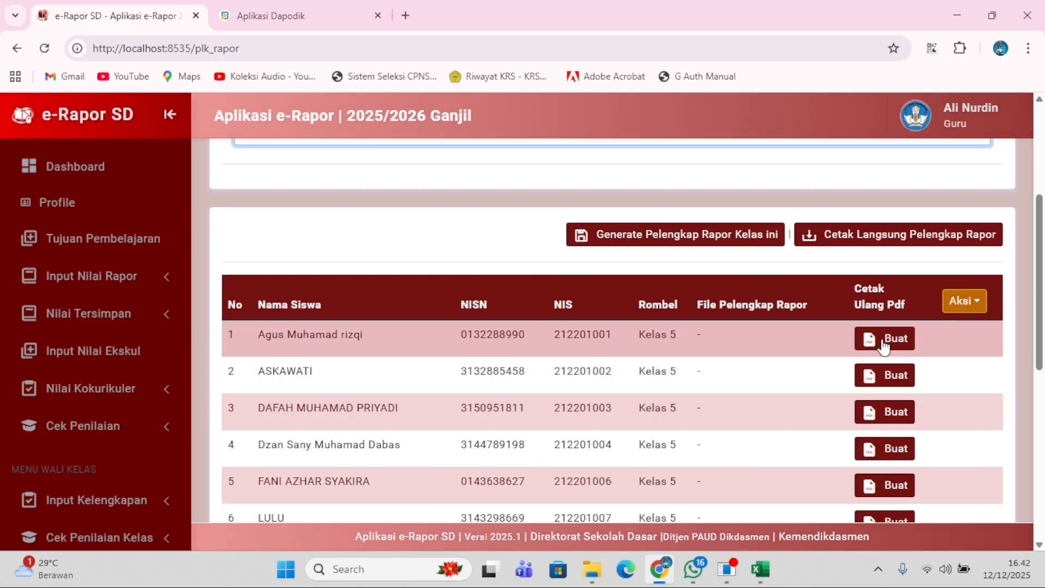
{"action": "left_click", "coordinate": [885, 342]}
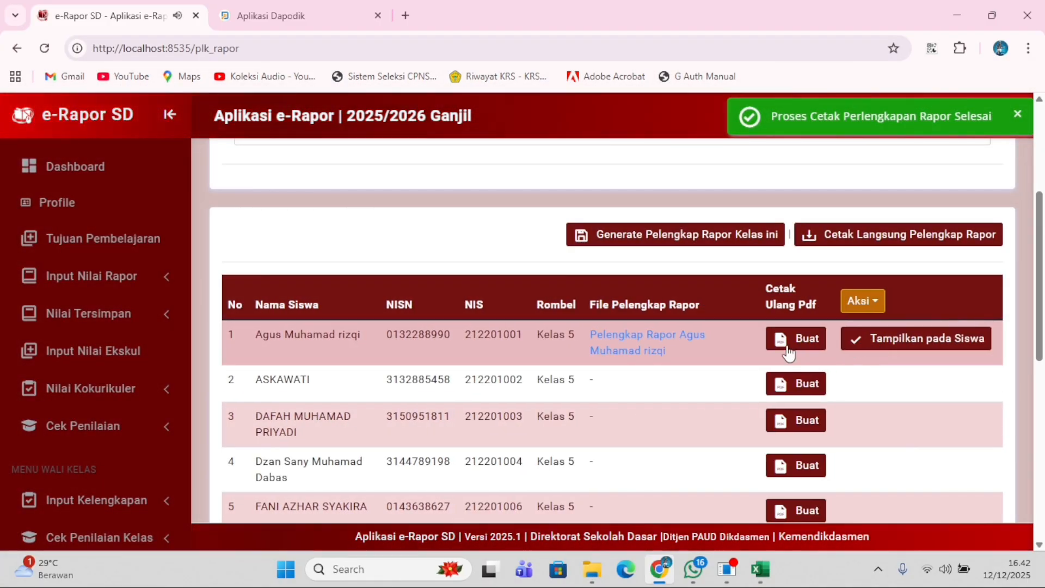
{"action": "left_click", "coordinate": [678, 339]}
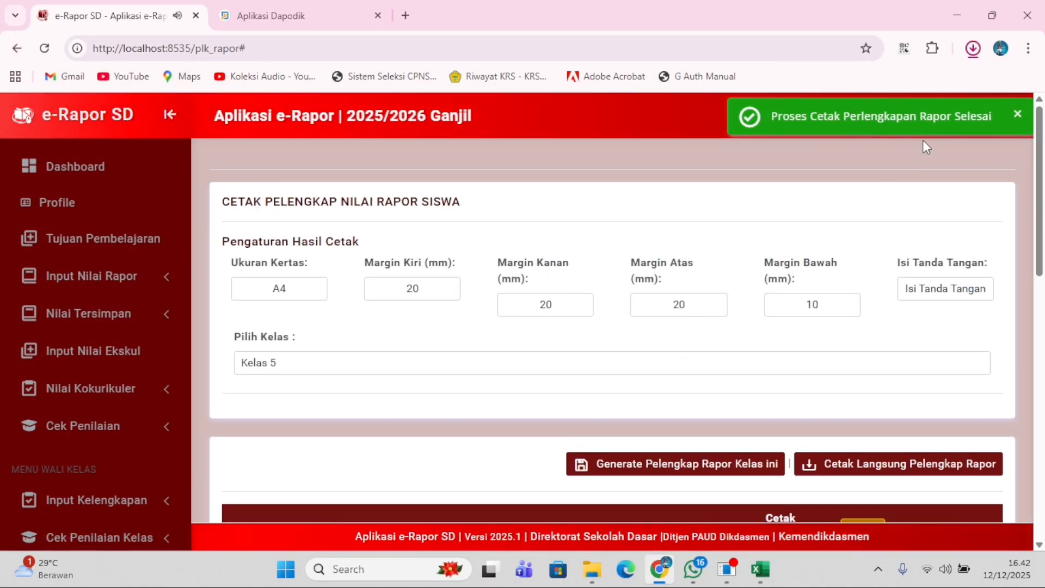
Open the downloaded supplement PDF, scroll through its five pages, and close it.
{"action": "left_click", "coordinate": [882, 86]}
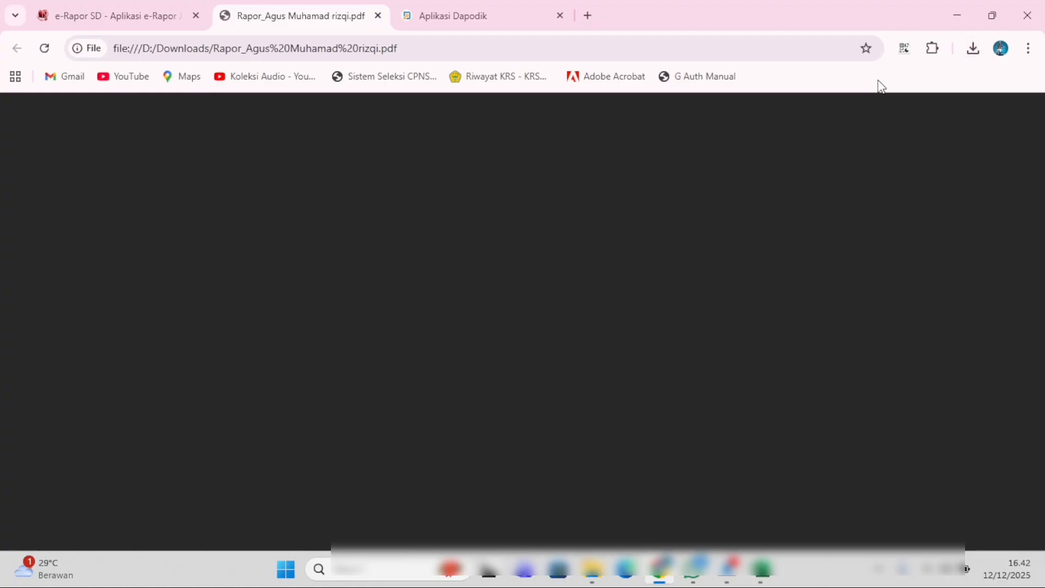
{"action": "scroll", "coordinate": [632, 343], "scroll_direction": "down", "scroll_amount": 10}
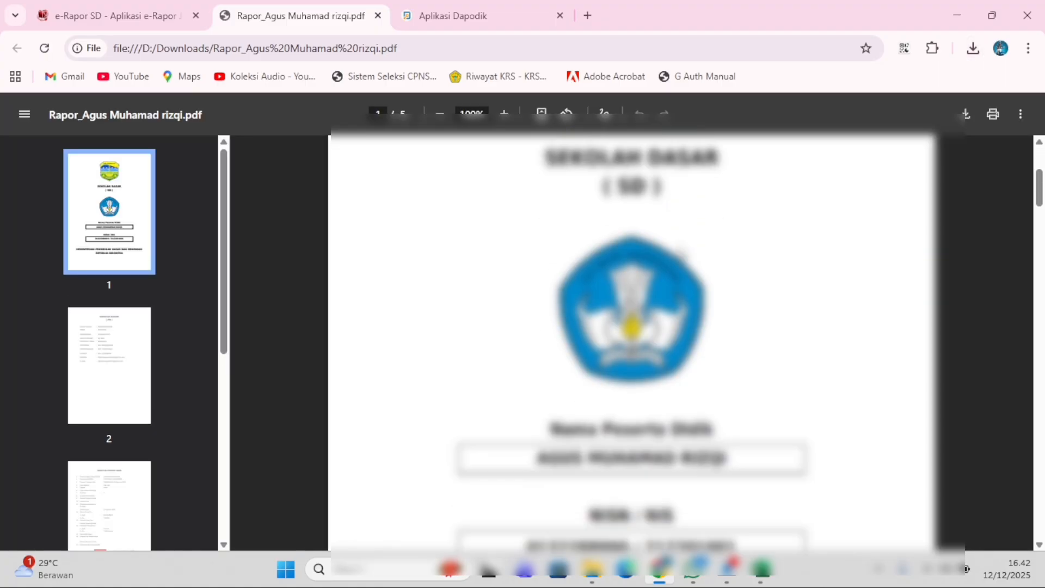
{"action": "scroll", "coordinate": [681, 251], "scroll_direction": "down", "scroll_amount": 15}
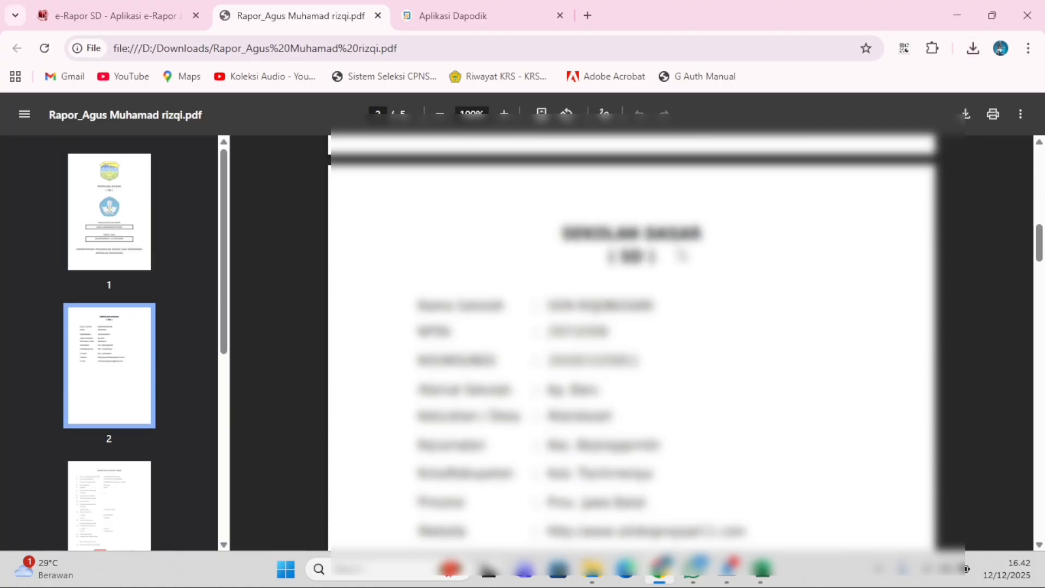
{"action": "scroll", "coordinate": [681, 253], "scroll_direction": "down", "scroll_amount": 6}
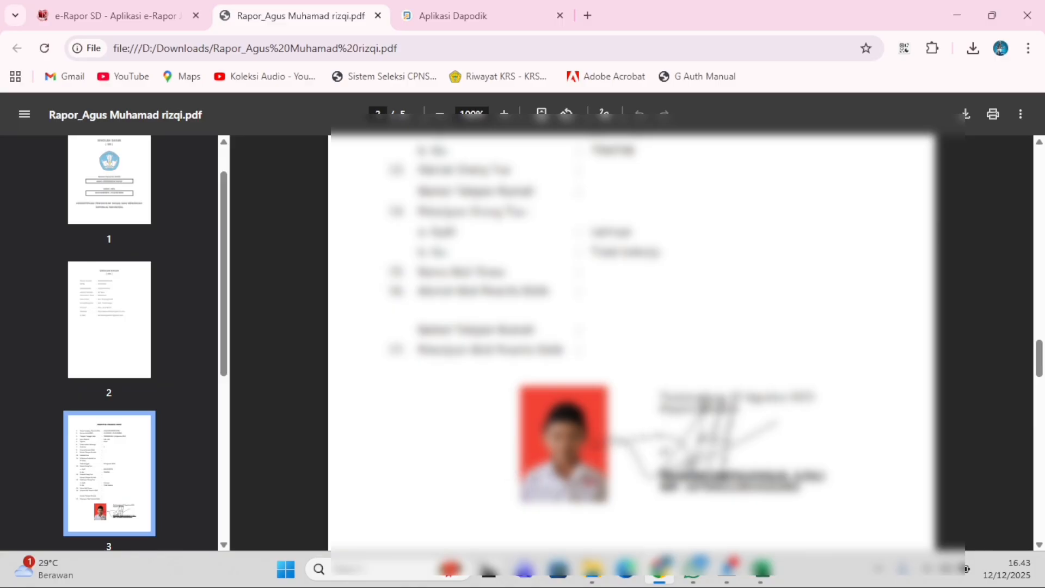
{"action": "scroll", "coordinate": [407, 395], "scroll_direction": "down", "scroll_amount": 15}
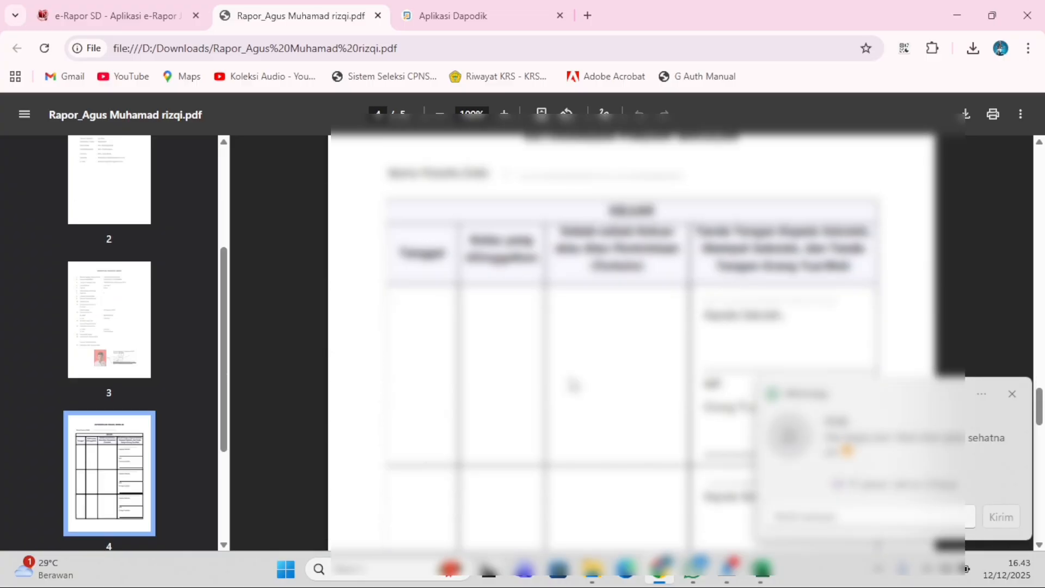
{"action": "scroll", "coordinate": [631, 338], "scroll_direction": "down", "scroll_amount": 10}
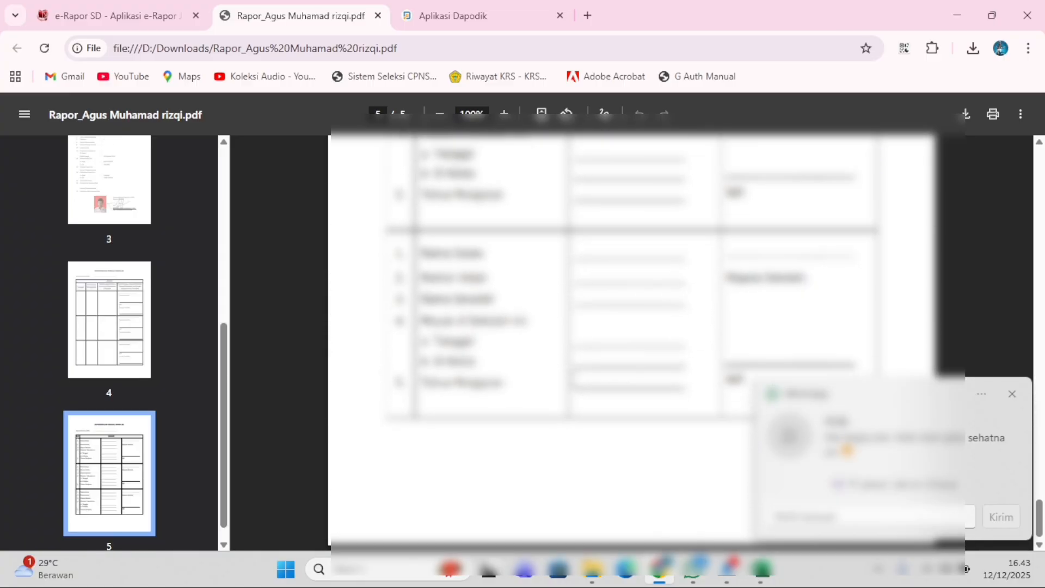
{"action": "left_click", "coordinate": [377, 16]}
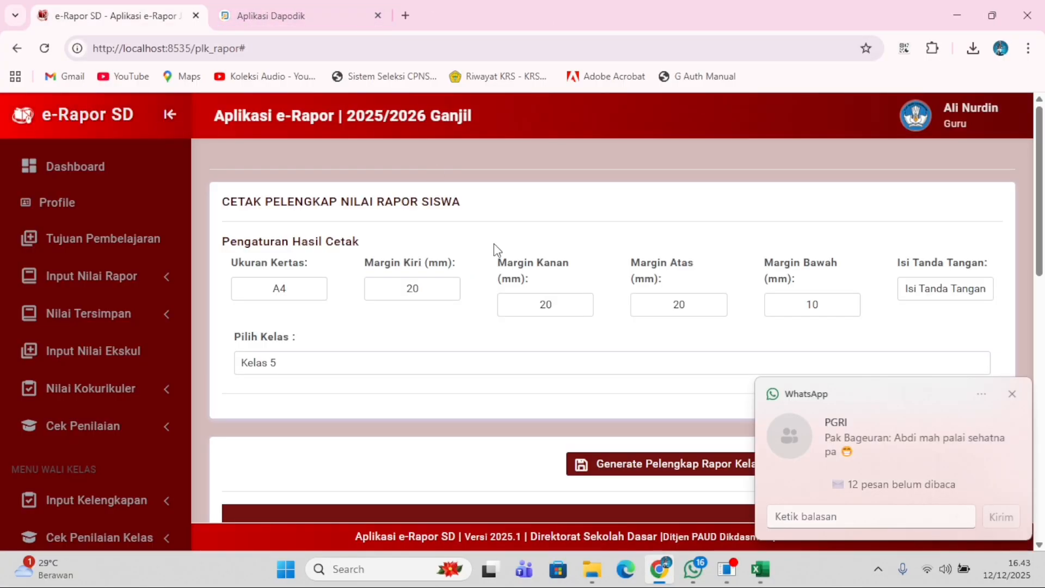
Set Nilai Rapor printing to Tanpa Tanda Tangan, Sejajar Wali Kelas, and Isi Nama Wali Kelas.
{"action": "scroll", "coordinate": [114, 383], "scroll_direction": "down", "scroll_amount": 5}
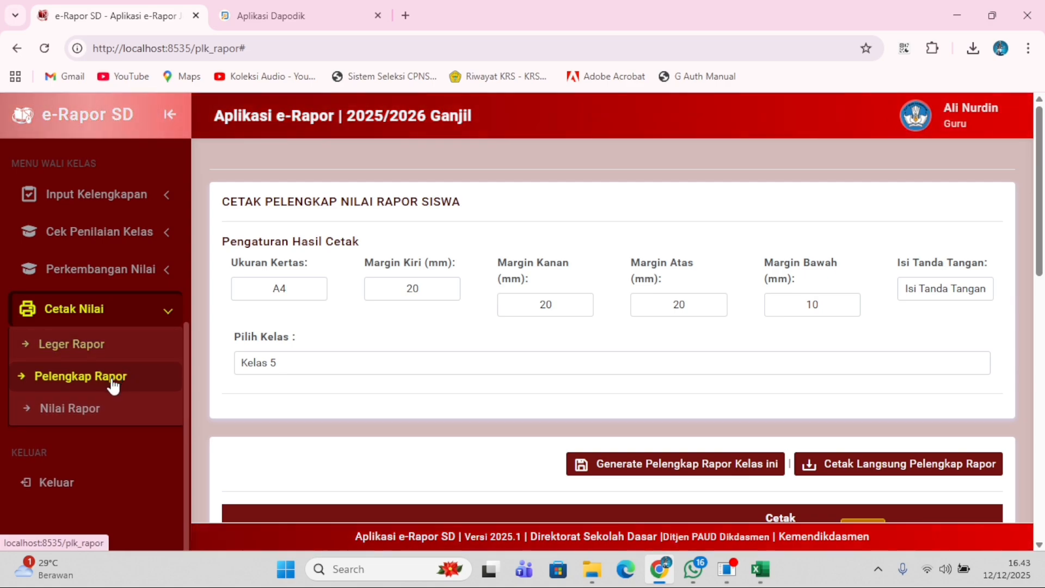
{"action": "left_click", "coordinate": [106, 404]}
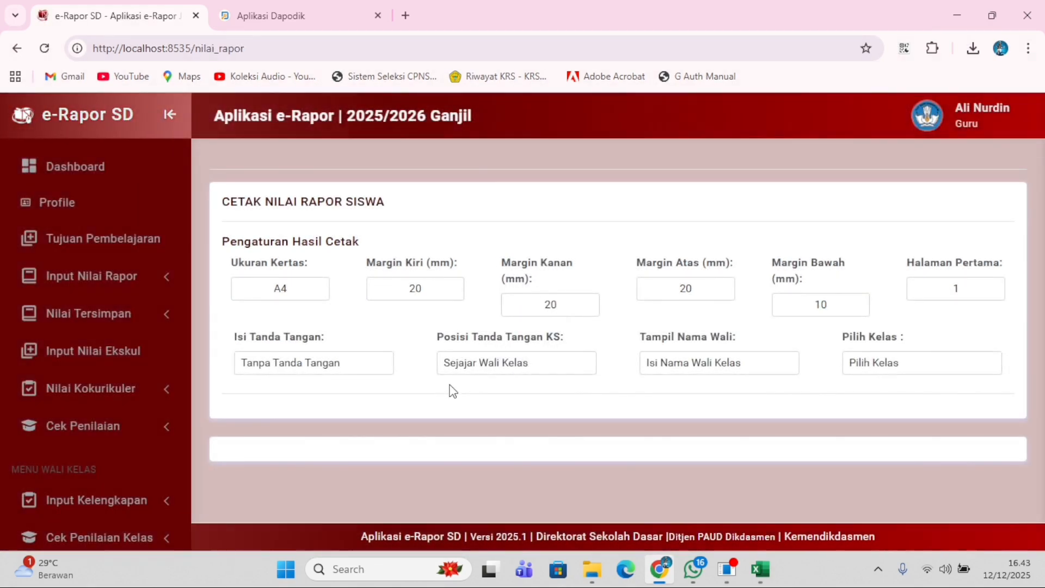
{"action": "left_click", "coordinate": [378, 370]}
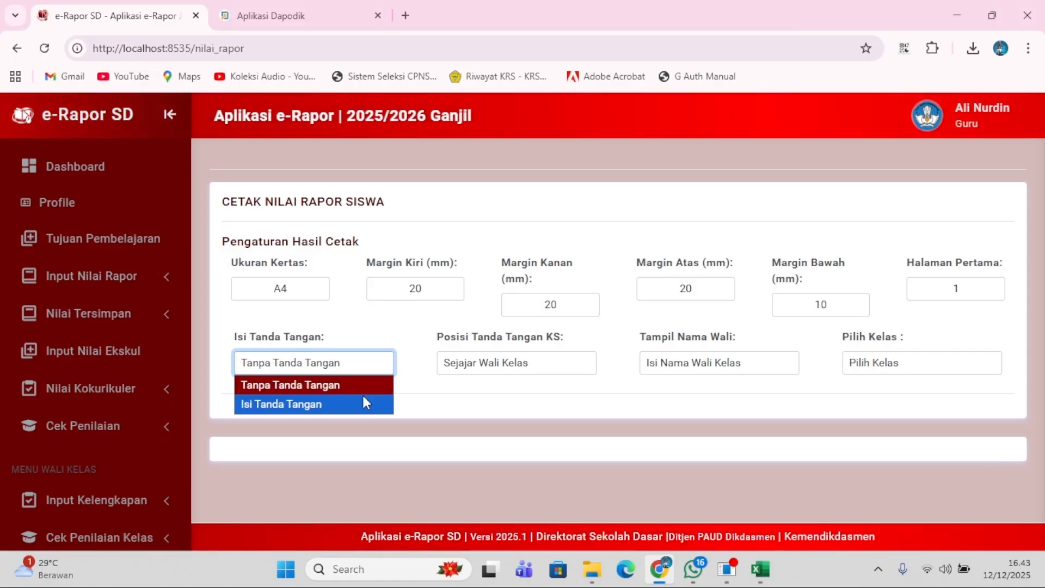
{"action": "left_click", "coordinate": [361, 385]}
{"action": "left_click", "coordinate": [367, 376]}
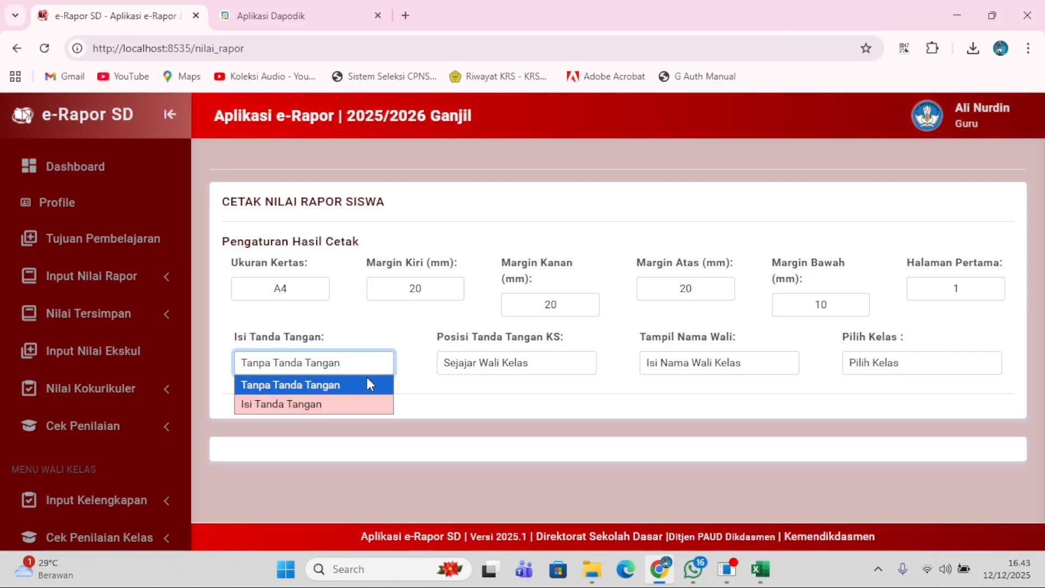
{"action": "left_click", "coordinate": [365, 385]}
{"action": "left_click", "coordinate": [363, 363]}
{"action": "left_click", "coordinate": [355, 385]}
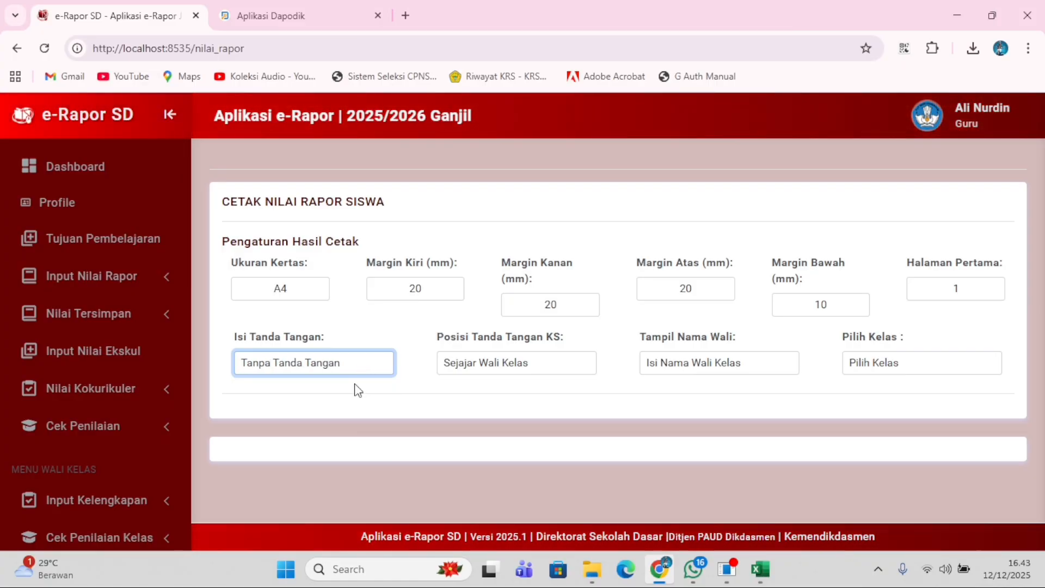
{"action": "left_click", "coordinate": [465, 369]}
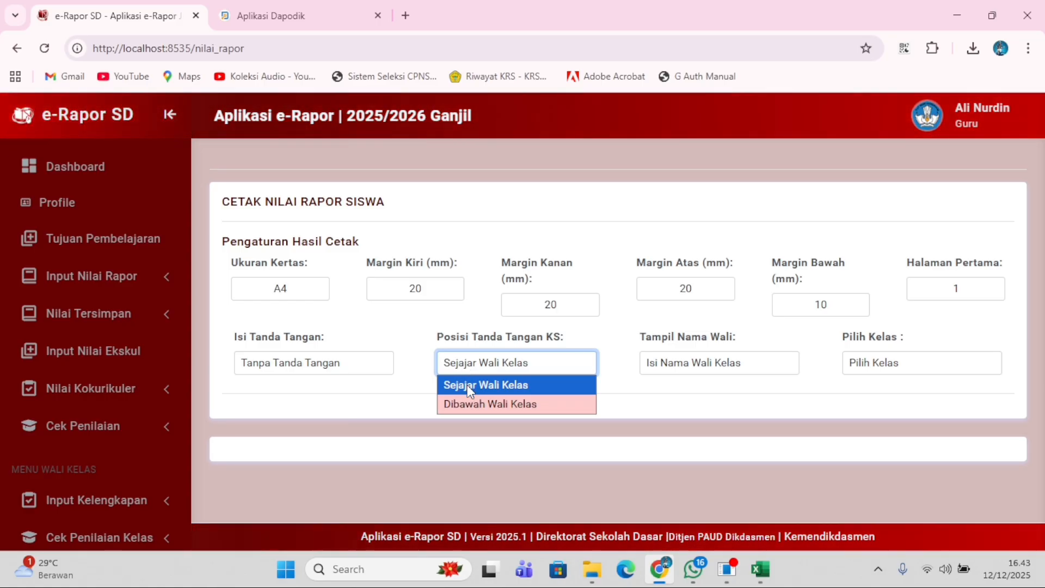
{"action": "left_click", "coordinate": [467, 384]}
{"action": "left_click", "coordinate": [652, 366]}
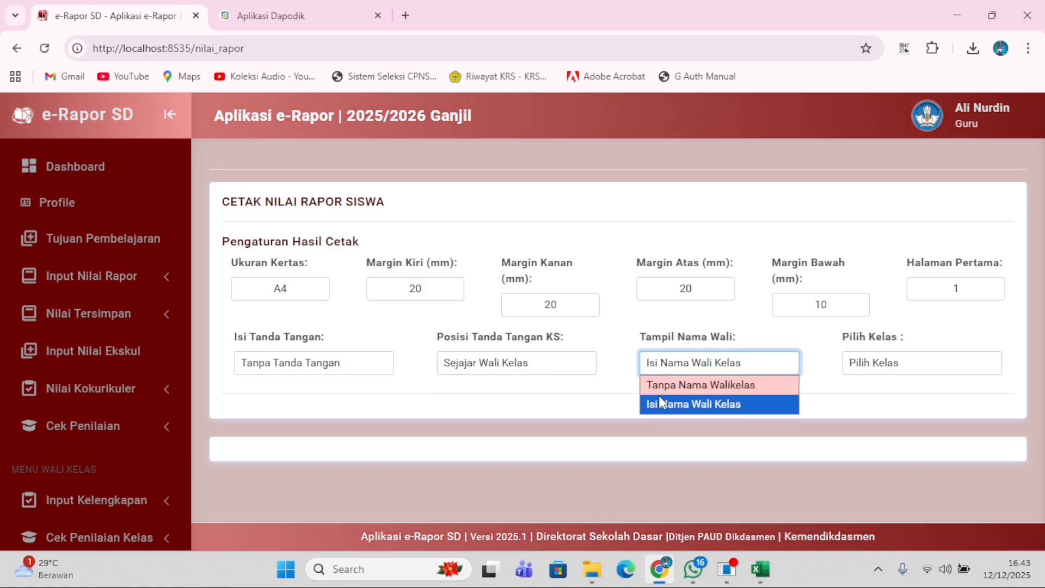
{"action": "left_click", "coordinate": [663, 391]}
{"action": "left_click", "coordinate": [676, 370]}
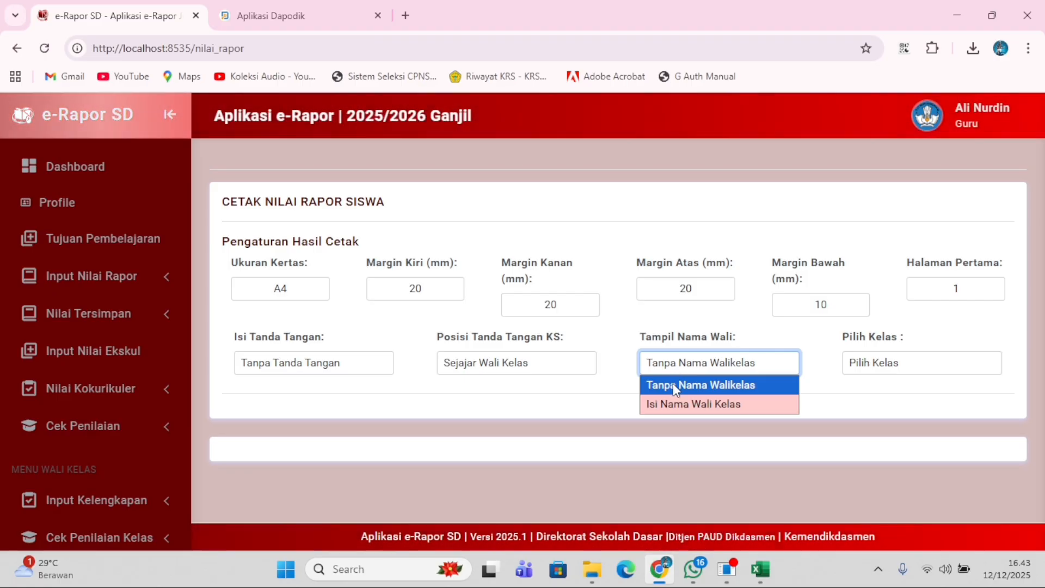
{"action": "left_click", "coordinate": [693, 404]}
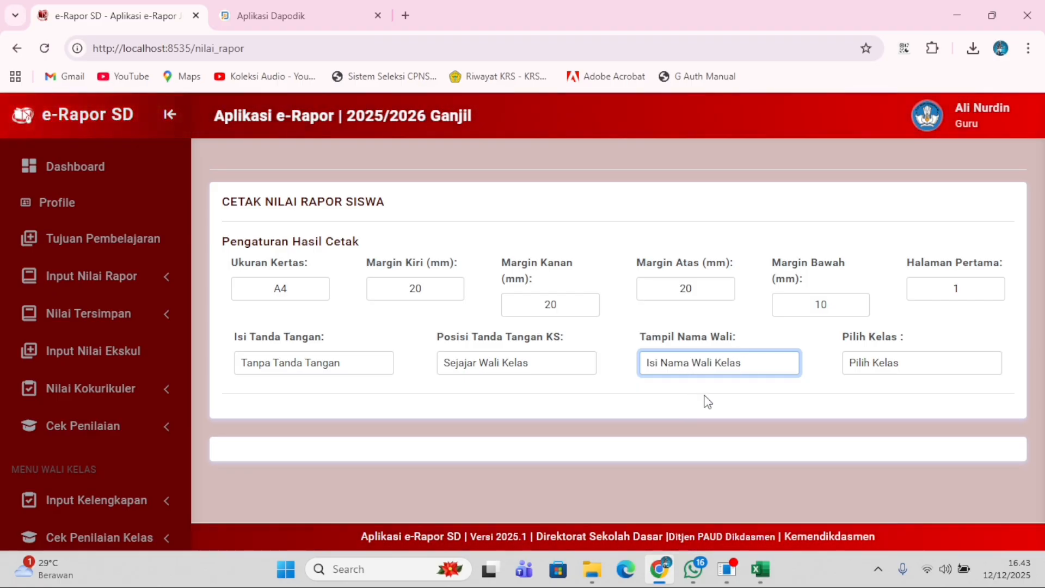
Generate the first Kelas 5 student's grade report PDF and open the download.
{"action": "left_click", "coordinate": [894, 369]}
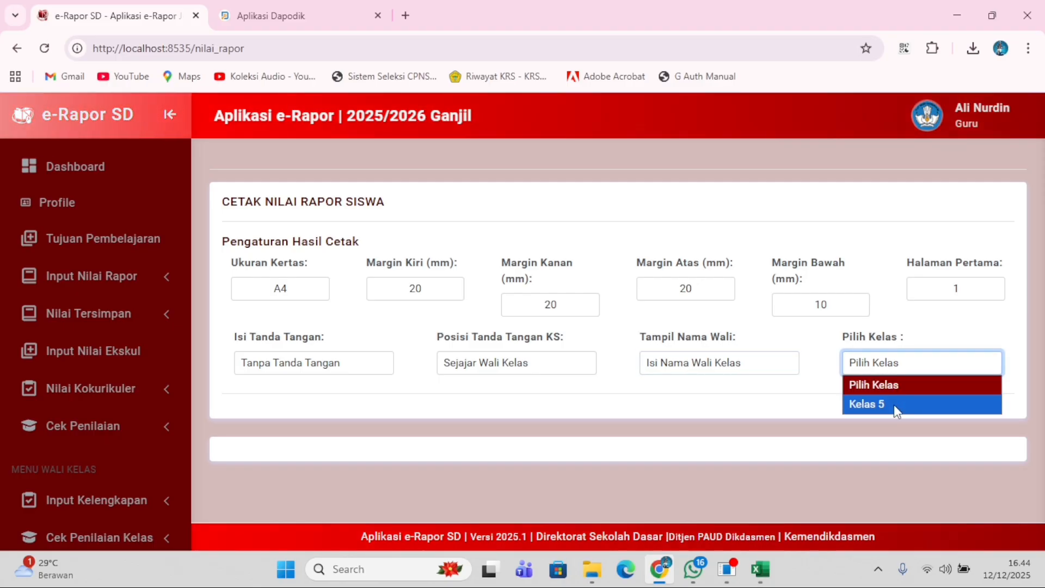
{"action": "left_click", "coordinate": [896, 405]}
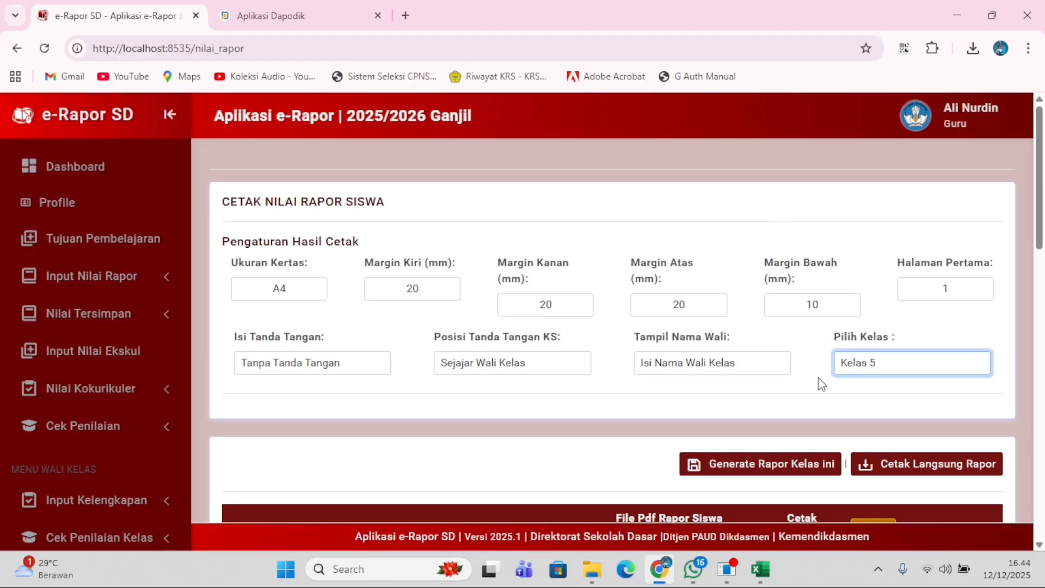
{"action": "scroll", "coordinate": [818, 377], "scroll_direction": "down", "scroll_amount": 4}
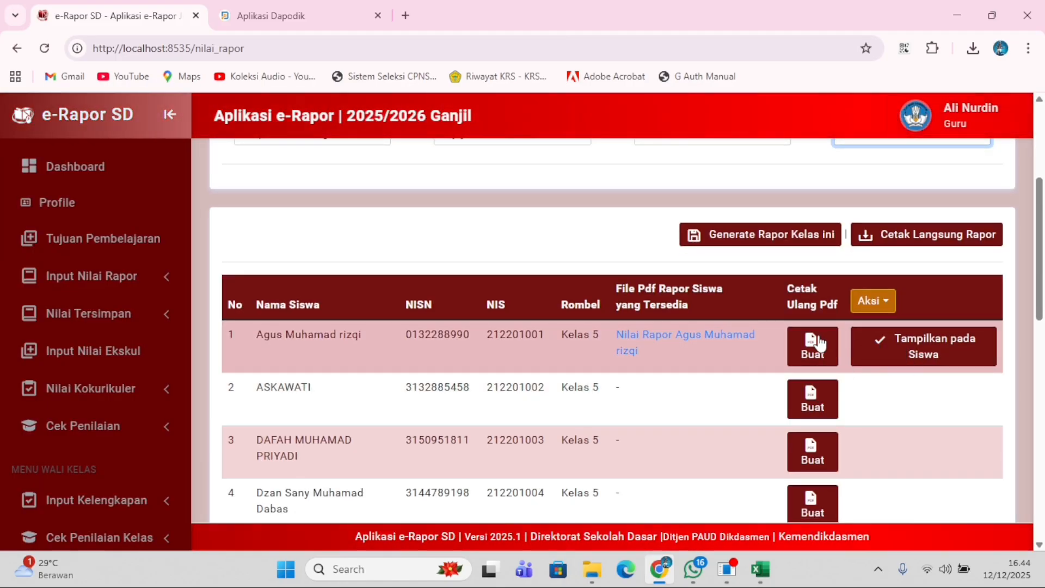
{"action": "left_click", "coordinate": [818, 336]}
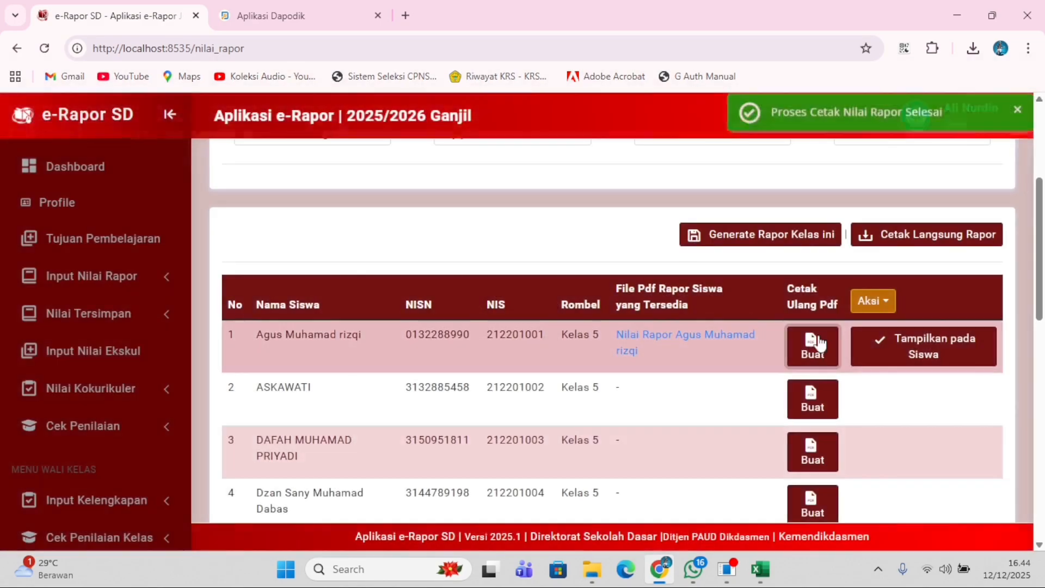
{"action": "scroll", "coordinate": [728, 343], "scroll_direction": "up", "scroll_amount": 2}
{"action": "scroll", "coordinate": [728, 343], "scroll_direction": "up", "scroll_amount": 2}
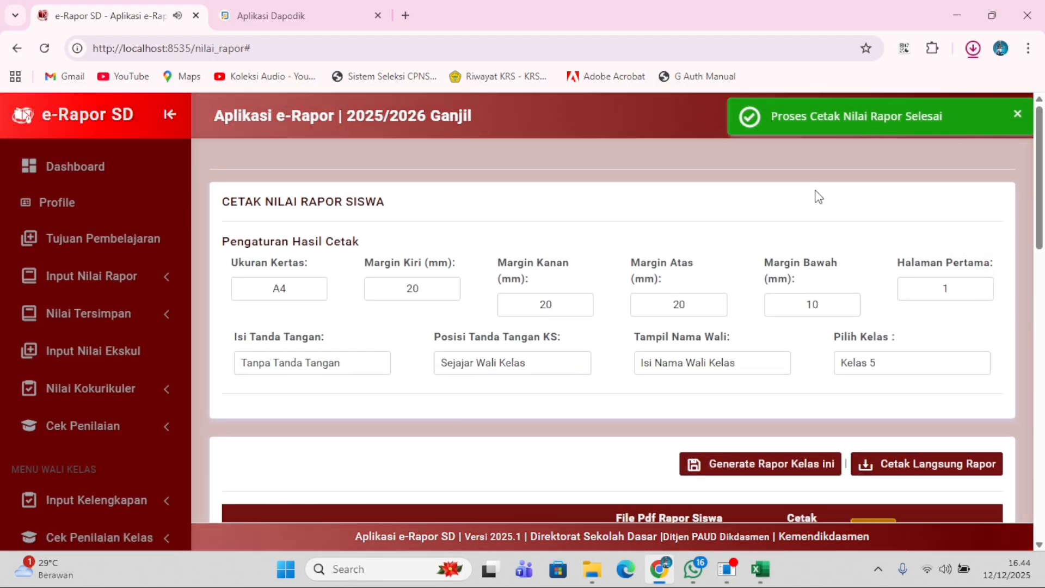
{"action": "left_click", "coordinate": [832, 87]}
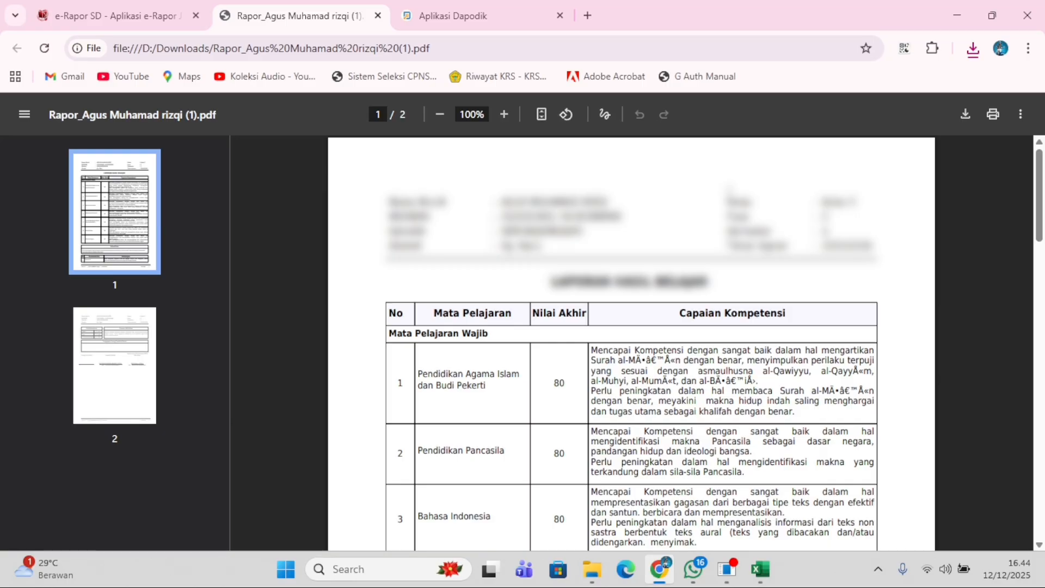
Scroll down through pages 1 and 2 of the downloaded Rapor PDF.
{"action": "scroll", "coordinate": [632, 343], "scroll_direction": "down", "scroll_amount": 3}
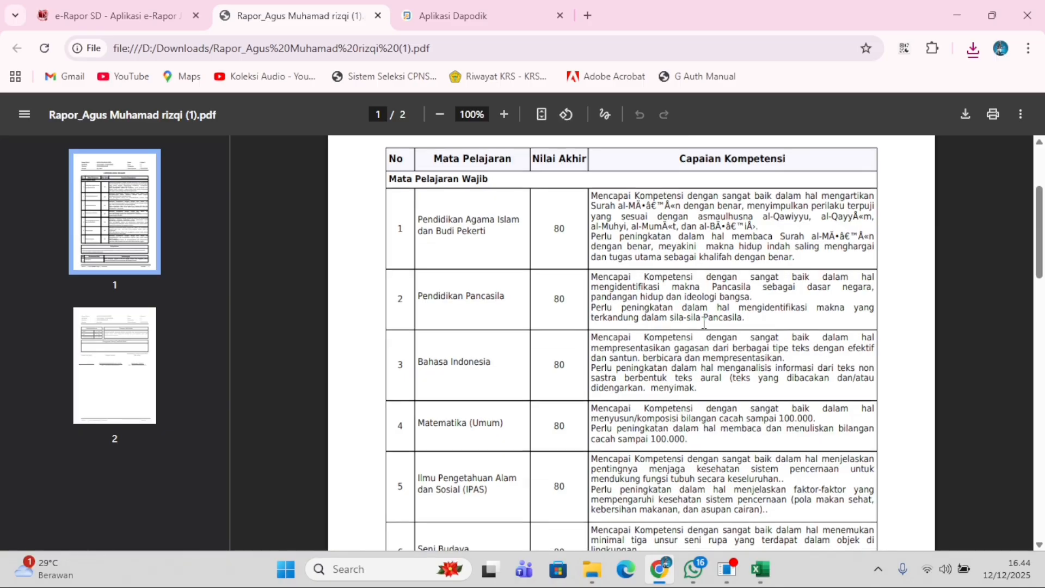
{"action": "scroll", "coordinate": [704, 323], "scroll_direction": "down", "scroll_amount": 7}
{"action": "scroll", "coordinate": [705, 323], "scroll_direction": "down", "scroll_amount": 3}
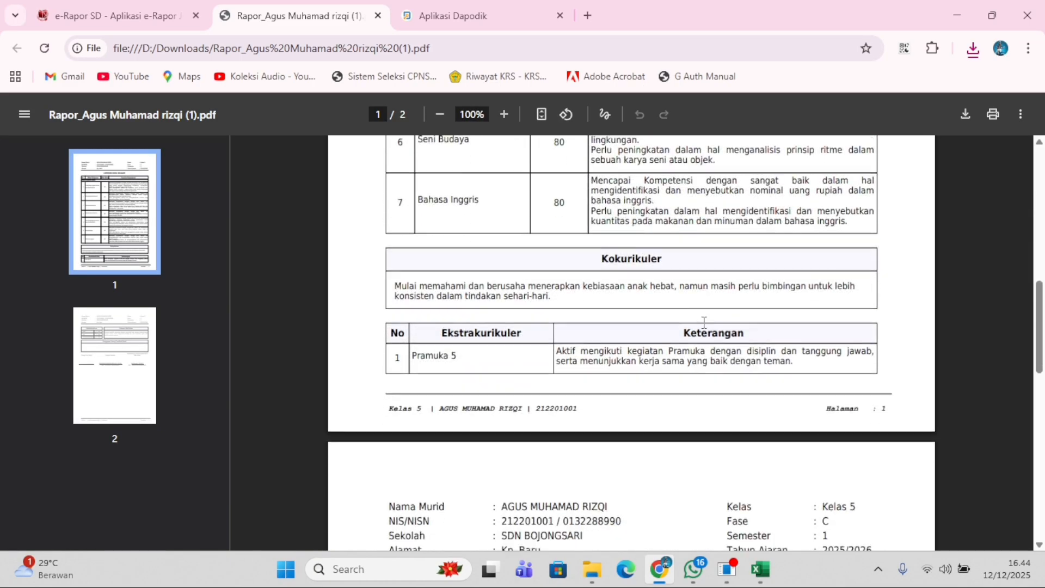
{"action": "scroll", "coordinate": [704, 324], "scroll_direction": "up", "scroll_amount": 7}
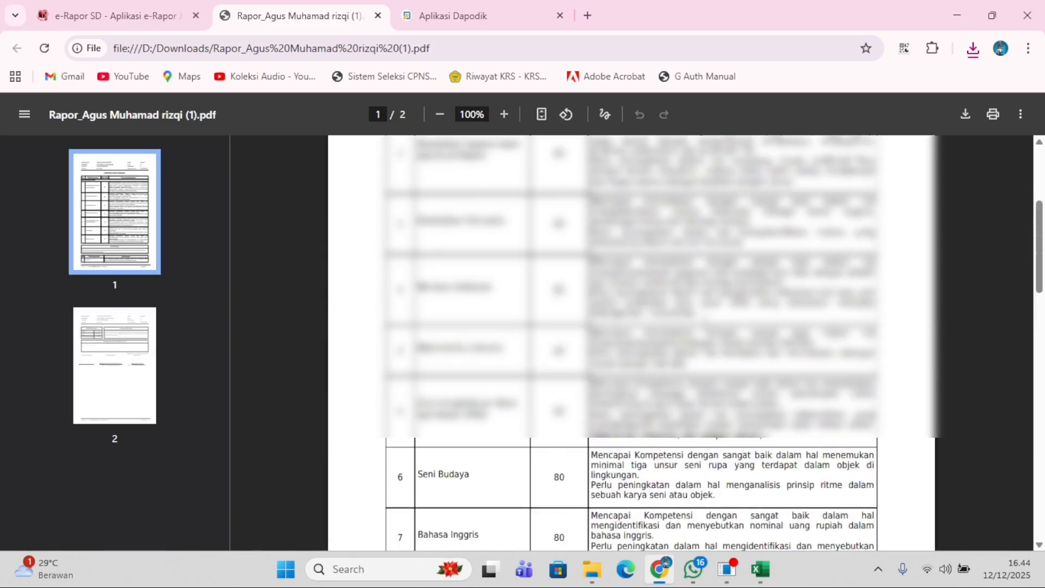
{"action": "scroll", "coordinate": [632, 342], "scroll_direction": "down", "scroll_amount": 6}
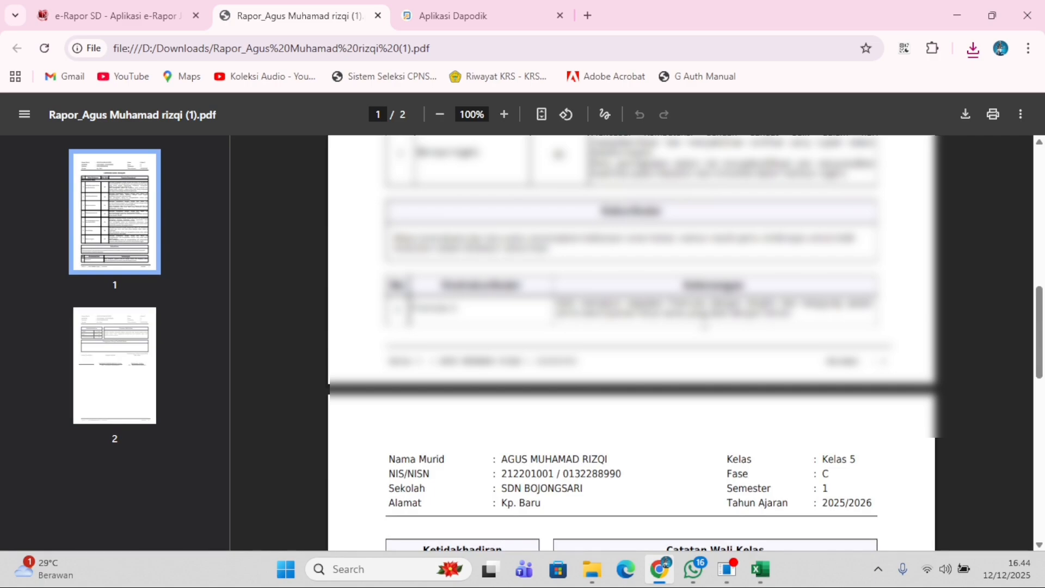
{"action": "scroll", "coordinate": [704, 323], "scroll_direction": "down", "scroll_amount": 6}
{"action": "scroll", "coordinate": [704, 323], "scroll_direction": "down", "scroll_amount": 2}
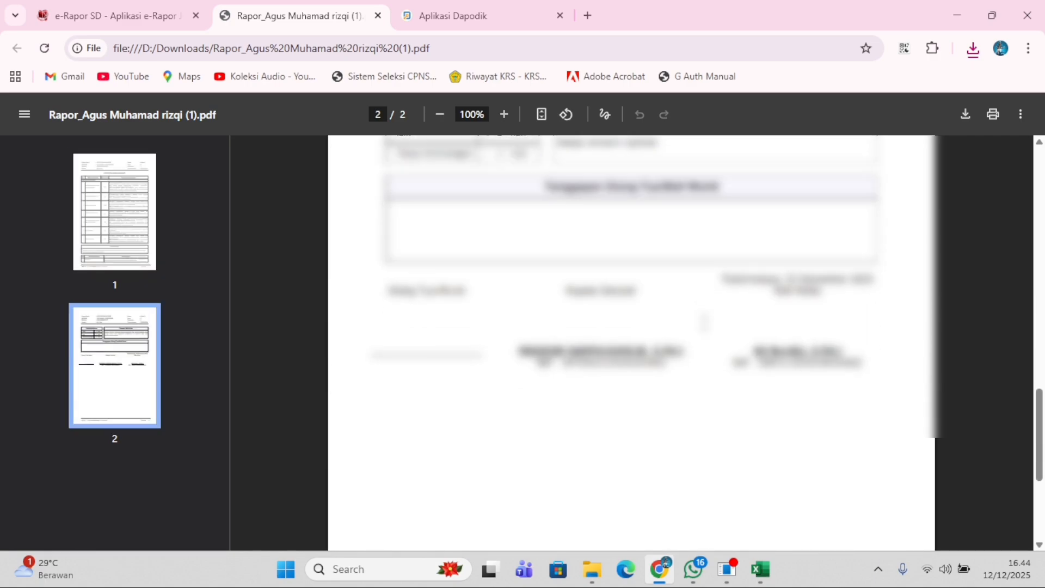
{"action": "scroll", "coordinate": [631, 342], "scroll_direction": "up", "scroll_amount": 8}
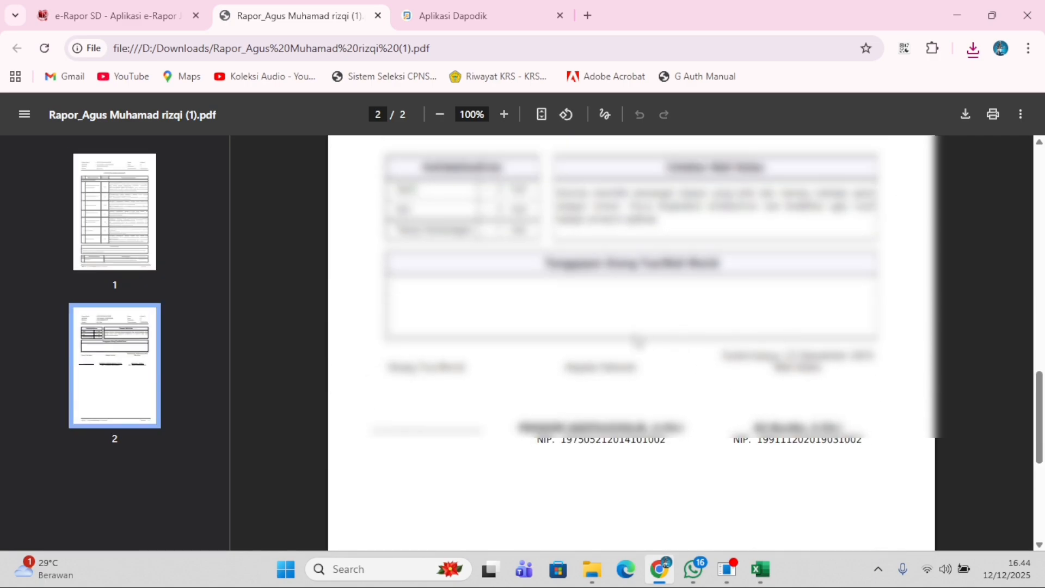
{"action": "scroll", "coordinate": [631, 342], "scroll_direction": "up", "scroll_amount": 8}
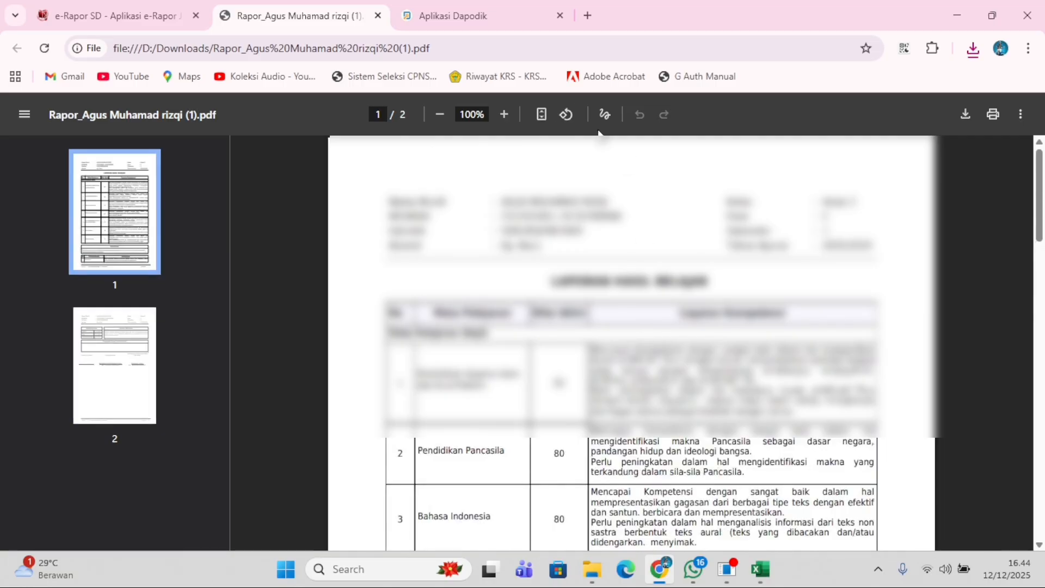
{"action": "scroll", "coordinate": [696, 358], "scroll_direction": "down", "scroll_amount": 18}
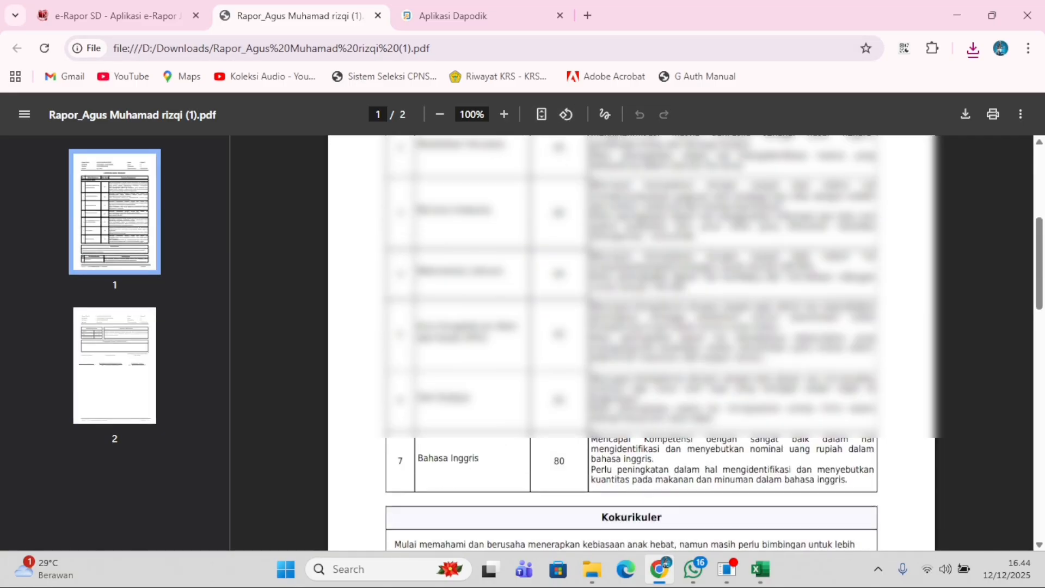
{"action": "scroll", "coordinate": [694, 358], "scroll_direction": "down", "scroll_amount": 3}
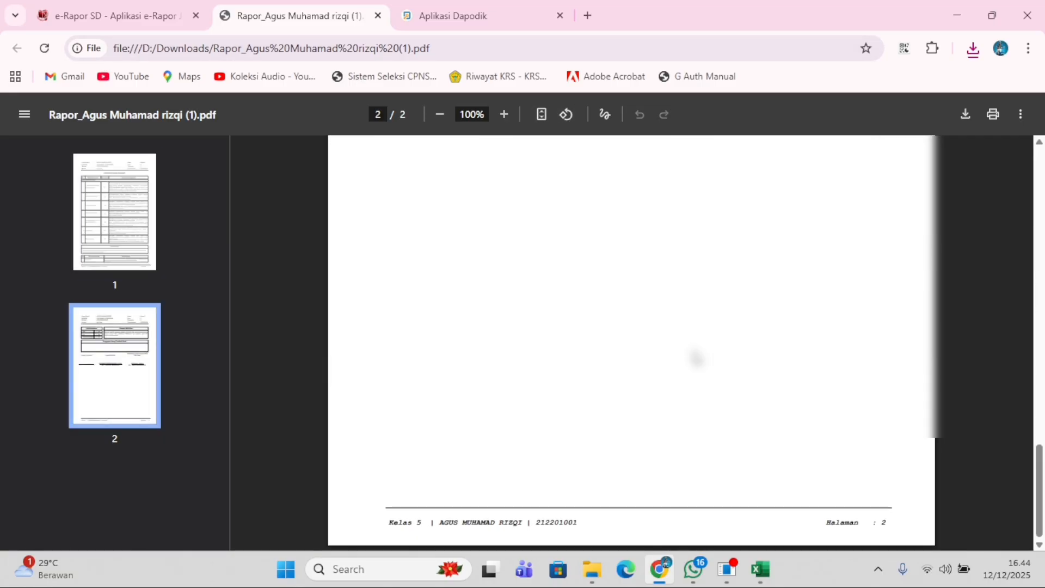
Scroll the PDF back to the top and return to the e-Rapor SD Kelas 5 print page.
{"action": "scroll", "coordinate": [694, 357], "scroll_direction": "up", "scroll_amount": 10}
{"action": "scroll", "coordinate": [632, 344], "scroll_direction": "up", "scroll_amount": 2}
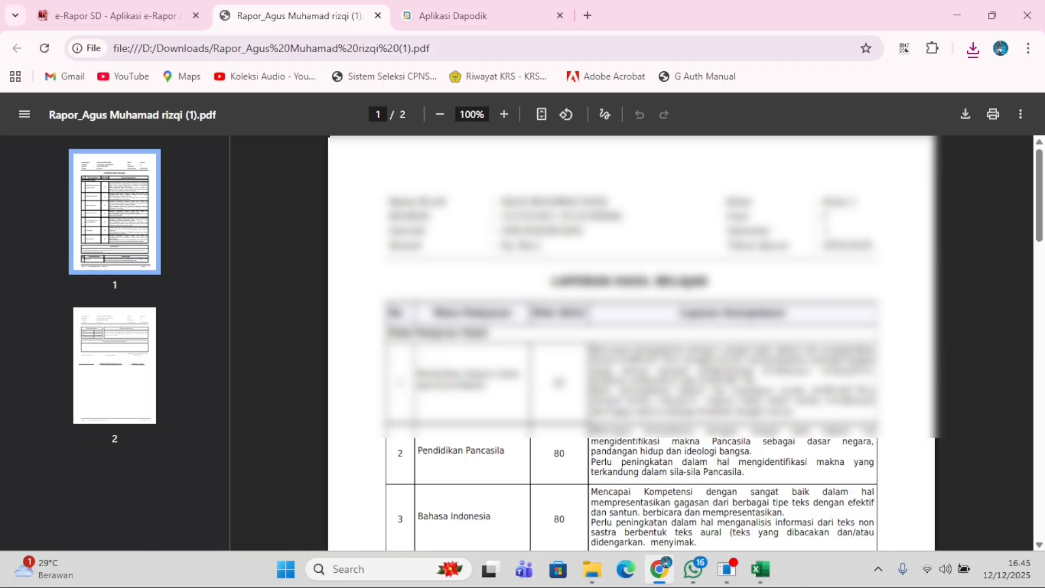
{"action": "scroll", "coordinate": [631, 343], "scroll_direction": "down", "scroll_amount": 15}
{"action": "scroll", "coordinate": [632, 343], "scroll_direction": "up", "scroll_amount": 12}
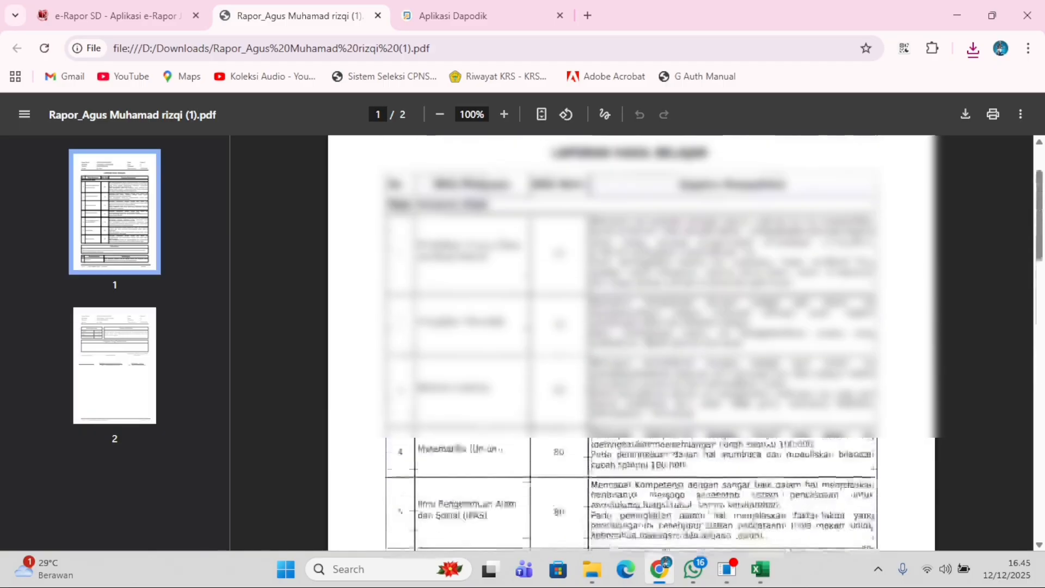
{"action": "scroll", "coordinate": [631, 343], "scroll_direction": "up", "scroll_amount": 1}
{"action": "scroll", "coordinate": [631, 343], "scroll_direction": "up", "scroll_amount": 2}
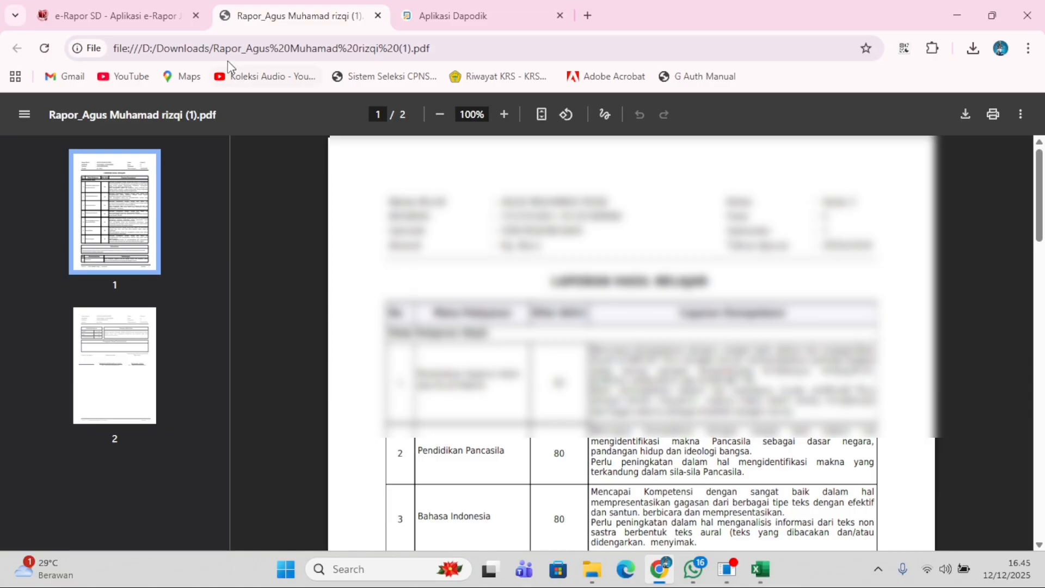
{"action": "left_click", "coordinate": [117, 15]}
{"action": "scroll", "coordinate": [163, 311], "scroll_direction": "down", "scroll_amount": 5}
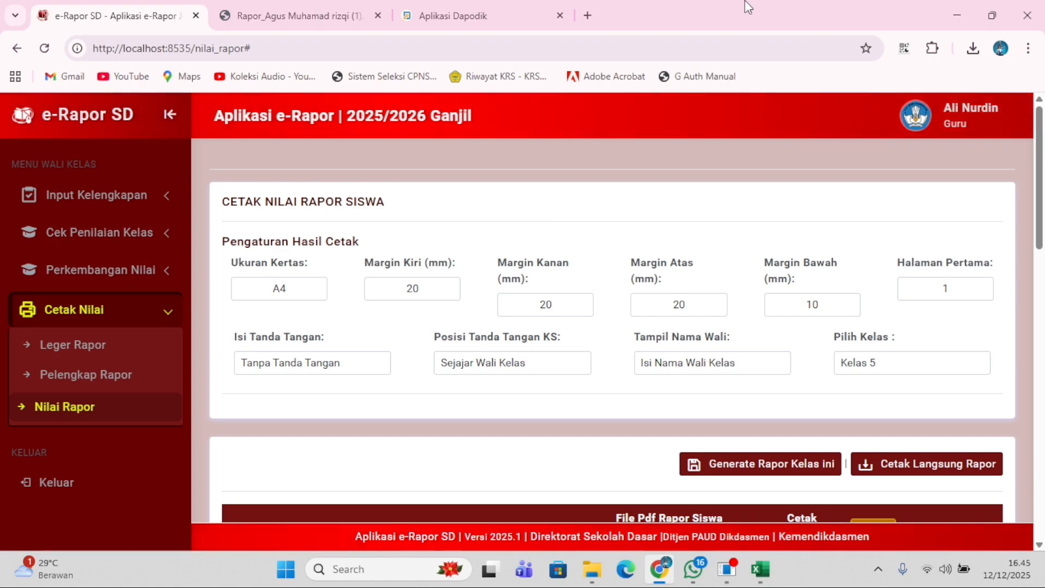
Minimize Chrome and the Excel workbook, then bring Chrome back up.
{"action": "left_click", "coordinate": [971, 3]}
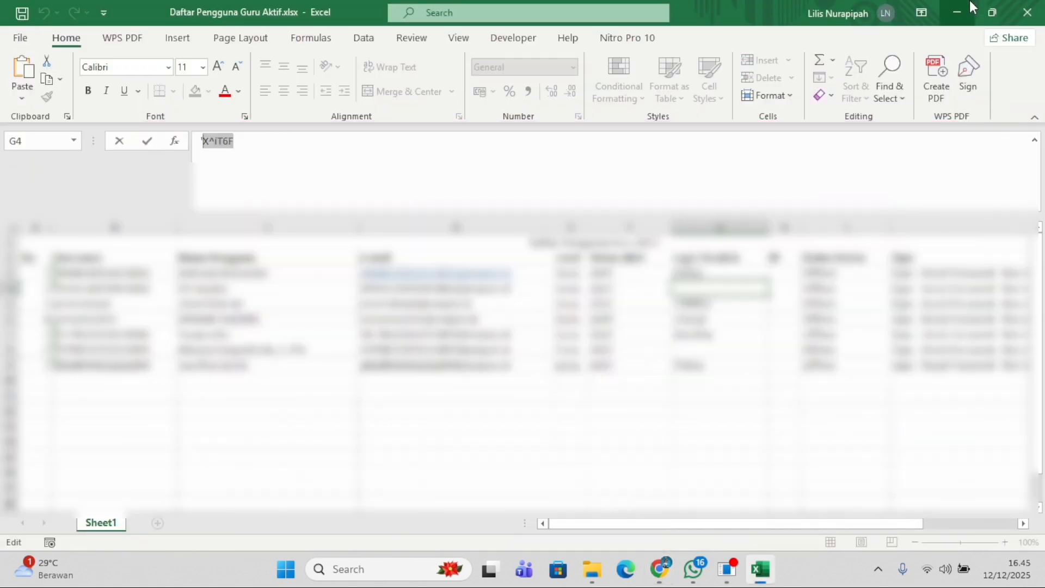
{"action": "left_click", "coordinate": [969, 2]}
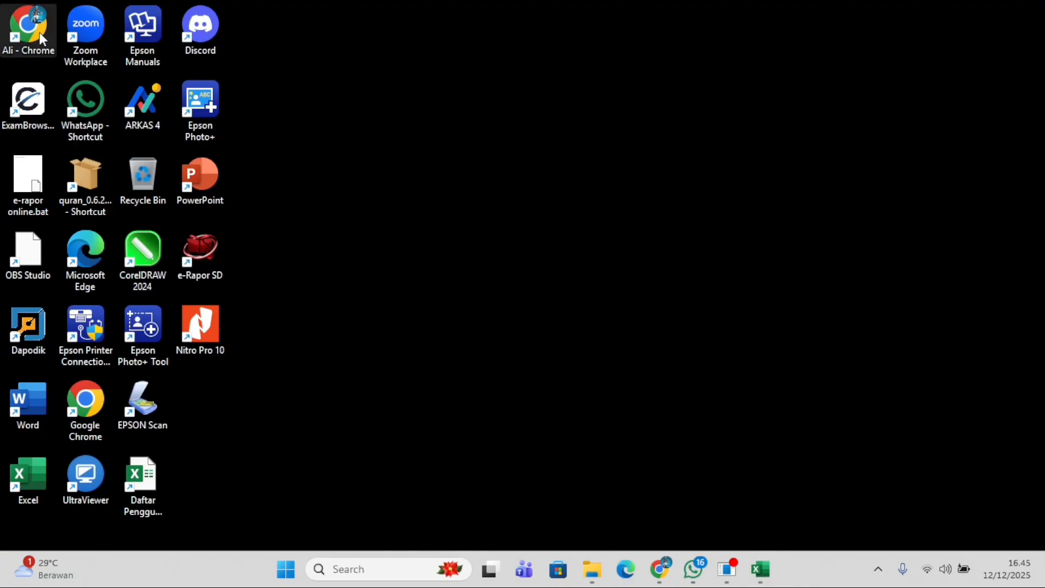
{"action": "left_click", "coordinate": [661, 570]}
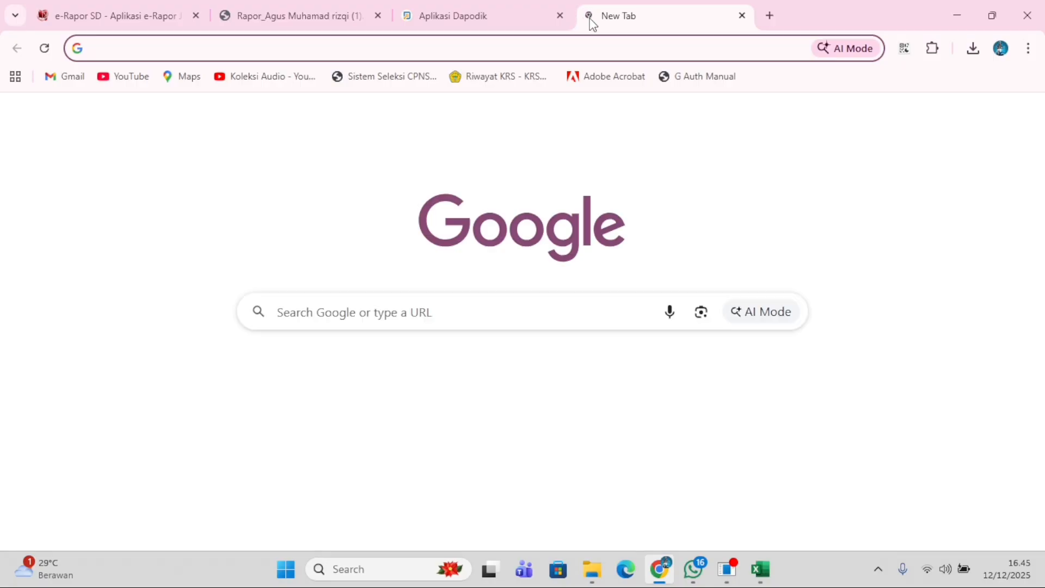
Search 'localnet' to reach the localtonet.com dashboard, then open File Explorer.
{"action": "type", "text": "local"}
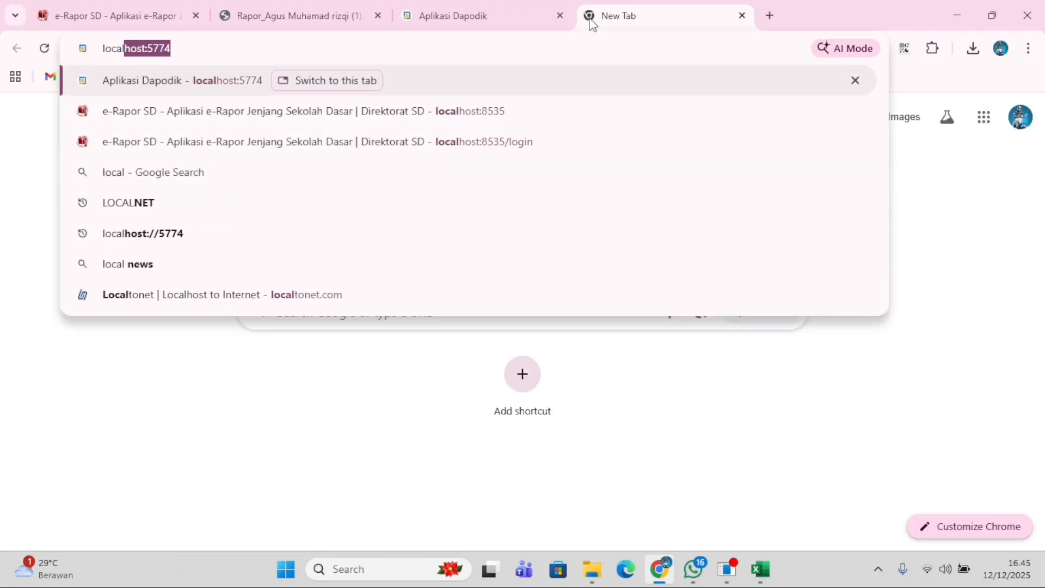
{"action": "type", "text": "net"}
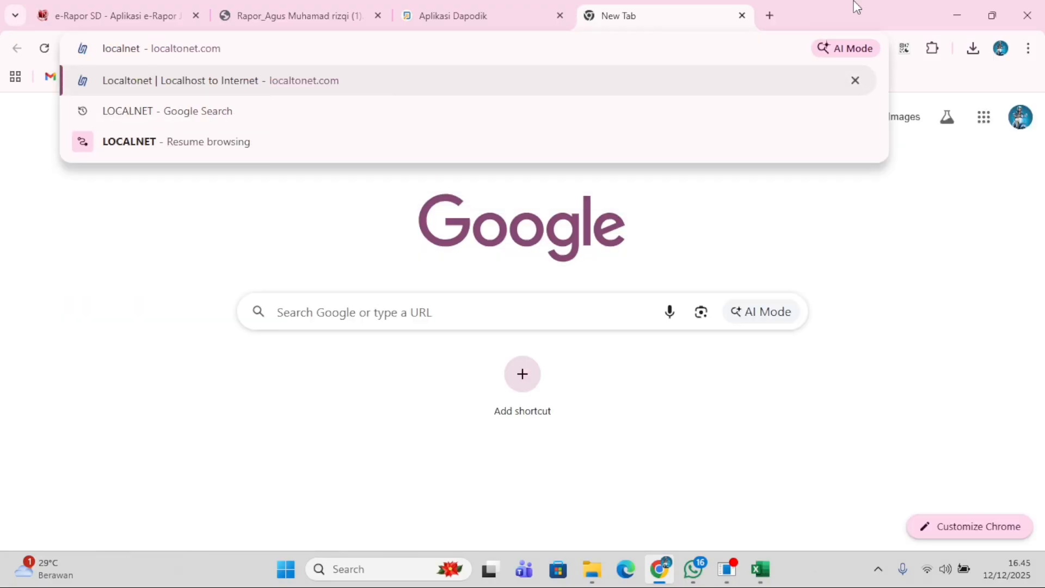
{"action": "left_click", "coordinate": [379, 89]}
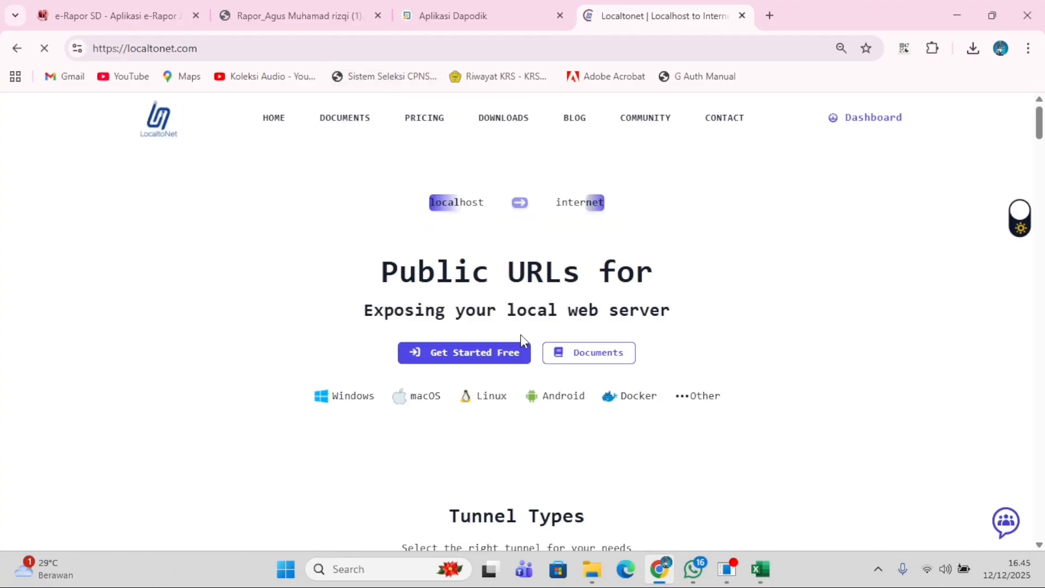
{"action": "left_click", "coordinate": [516, 360]}
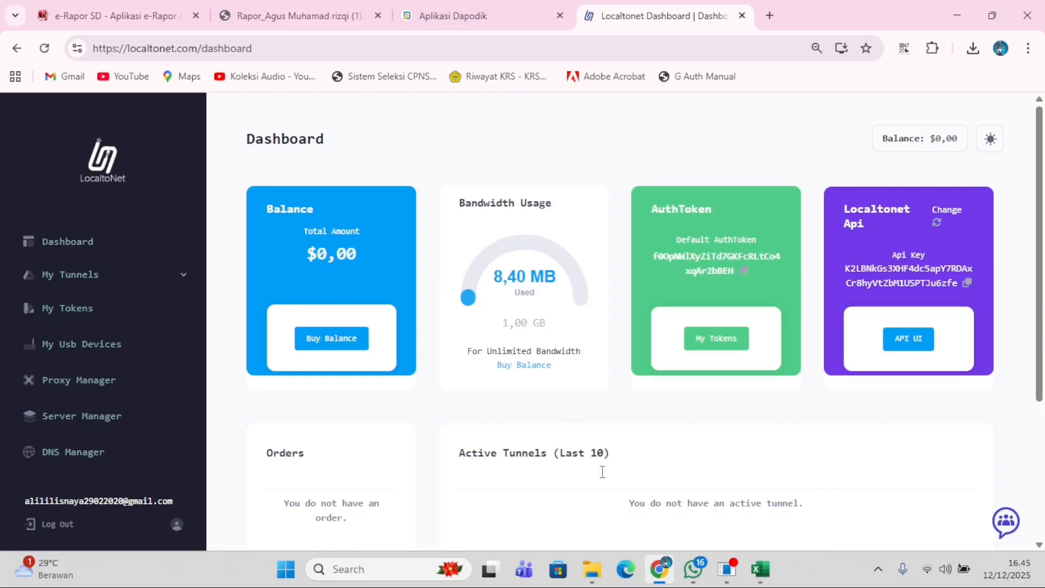
{"action": "left_click", "coordinate": [599, 570]}
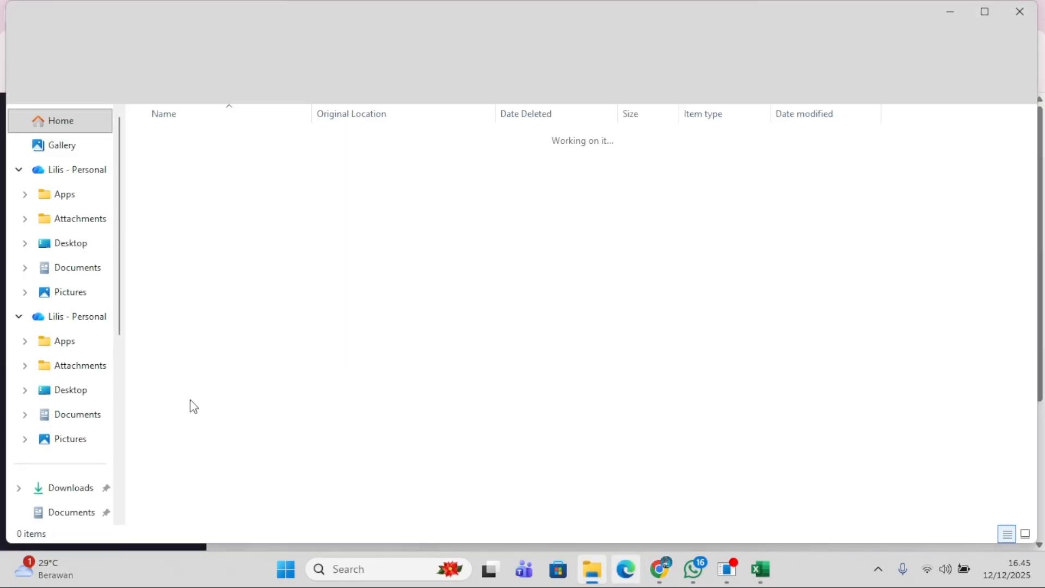
Browse to D:\DATA PENYIMPANAN\RAPOT\localtonet-win-64 in File Explorer.
{"action": "scroll", "coordinate": [91, 507], "scroll_direction": "down", "scroll_amount": 5}
{"action": "left_click", "coordinate": [92, 489]}
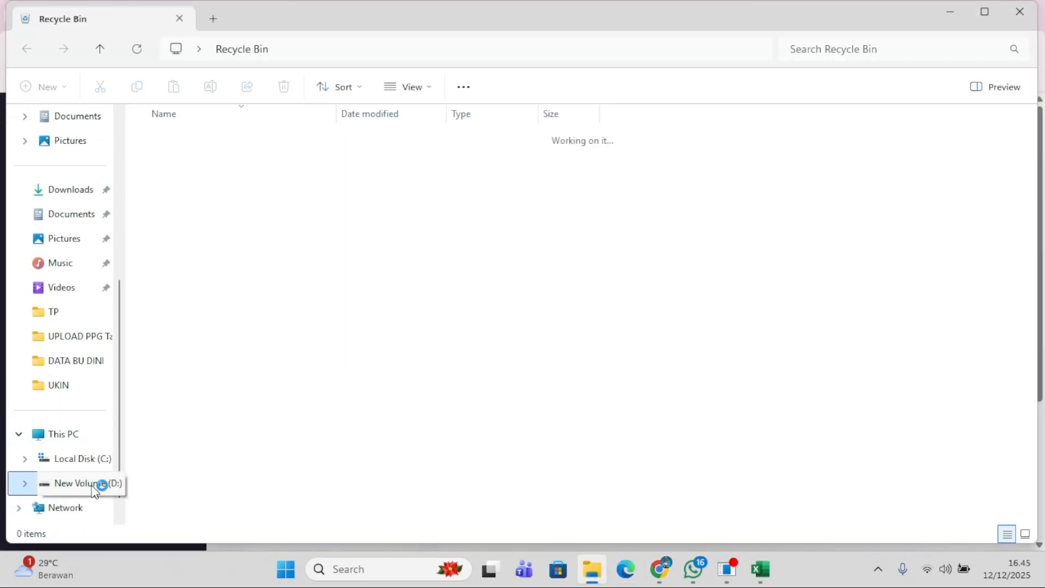
{"action": "double_click", "coordinate": [174, 185]}
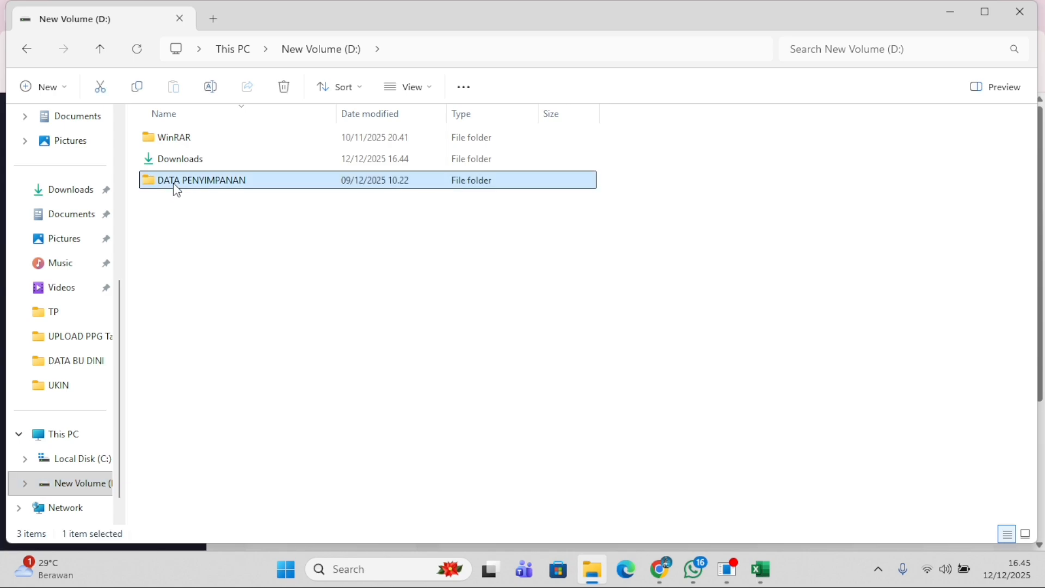
{"action": "scroll", "coordinate": [184, 363], "scroll_direction": "down", "scroll_amount": 4}
{"action": "scroll", "coordinate": [227, 343], "scroll_direction": "down", "scroll_amount": 3}
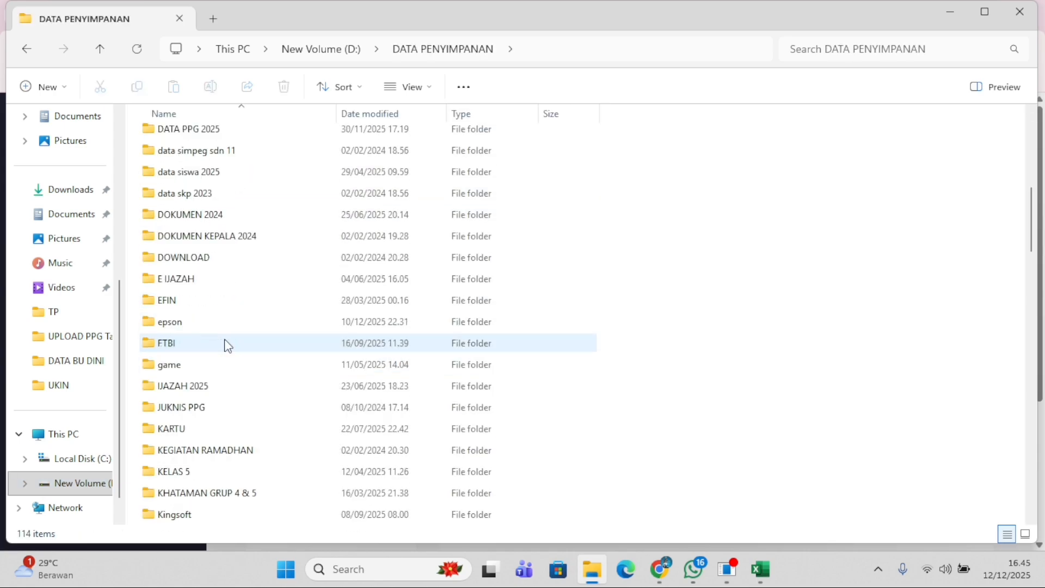
{"action": "scroll", "coordinate": [225, 338], "scroll_direction": "down", "scroll_amount": 5}
{"action": "scroll", "coordinate": [225, 339], "scroll_direction": "down", "scroll_amount": 5}
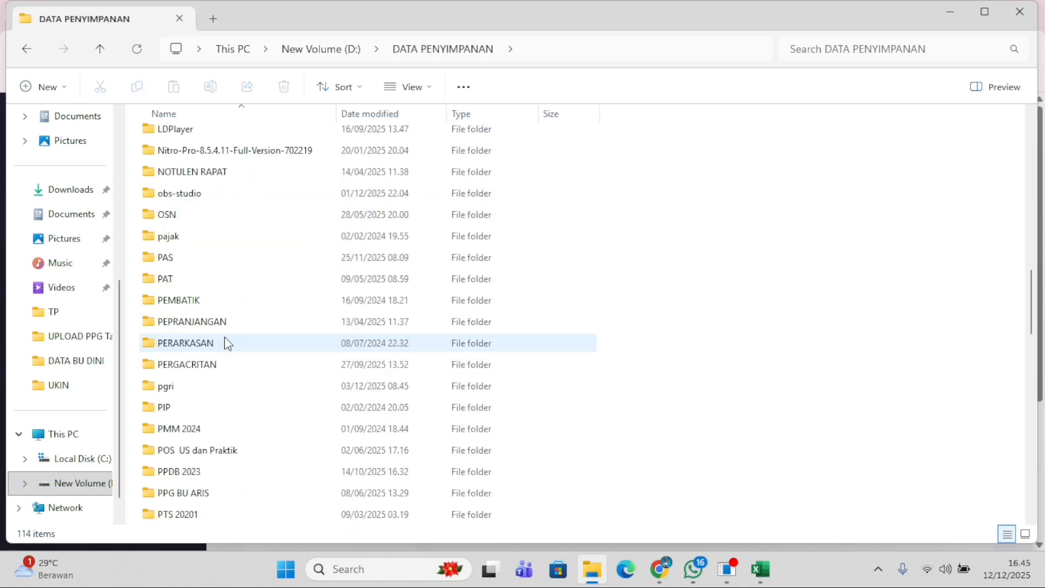
{"action": "double_click", "coordinate": [224, 338]}
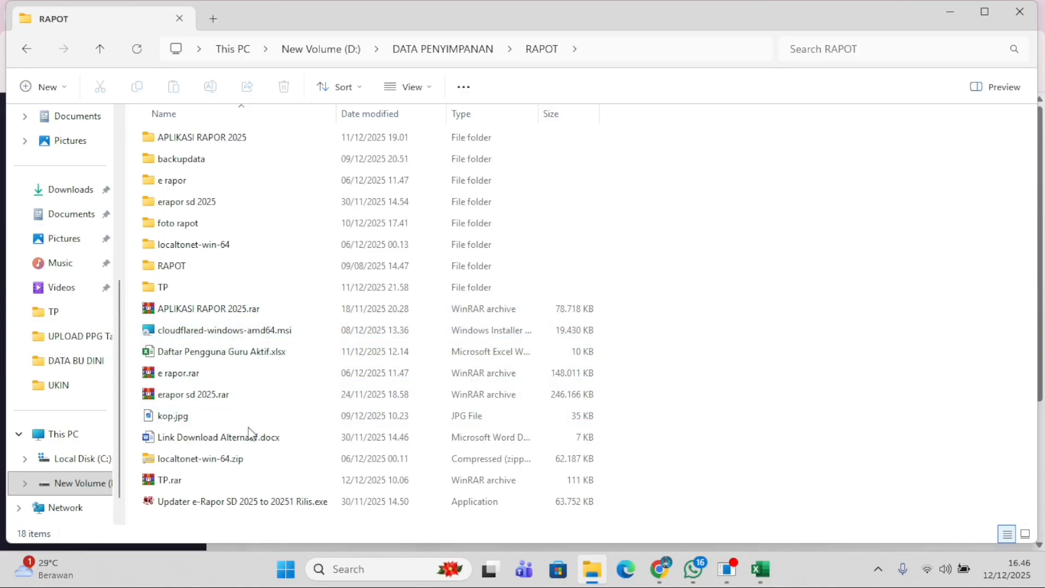
{"action": "double_click", "coordinate": [246, 244]}
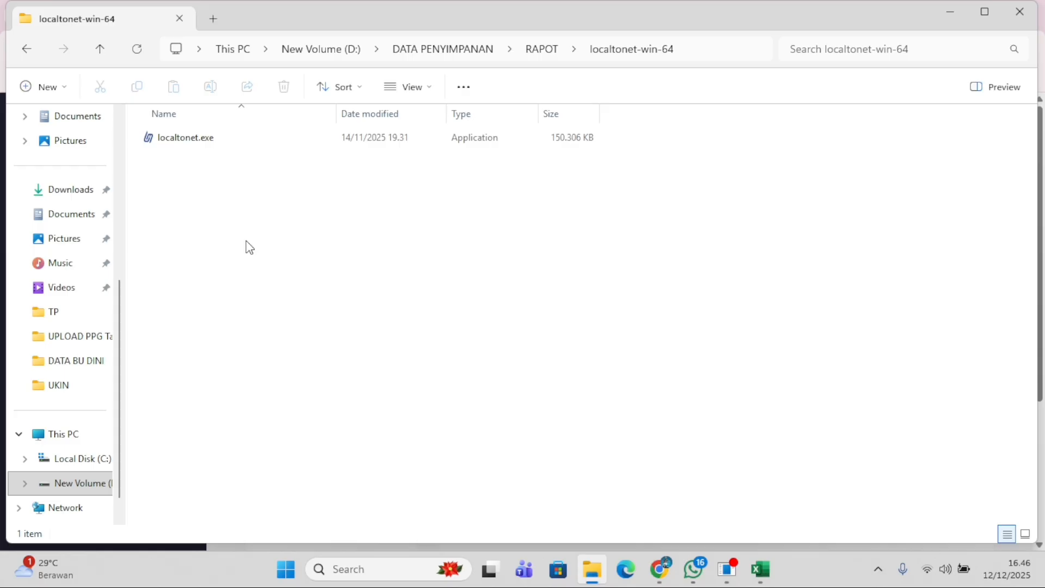
Run localtonet.exe as administrator, then return to the Localtonet dashboard in Chrome.
{"action": "left_click", "coordinate": [238, 143]}
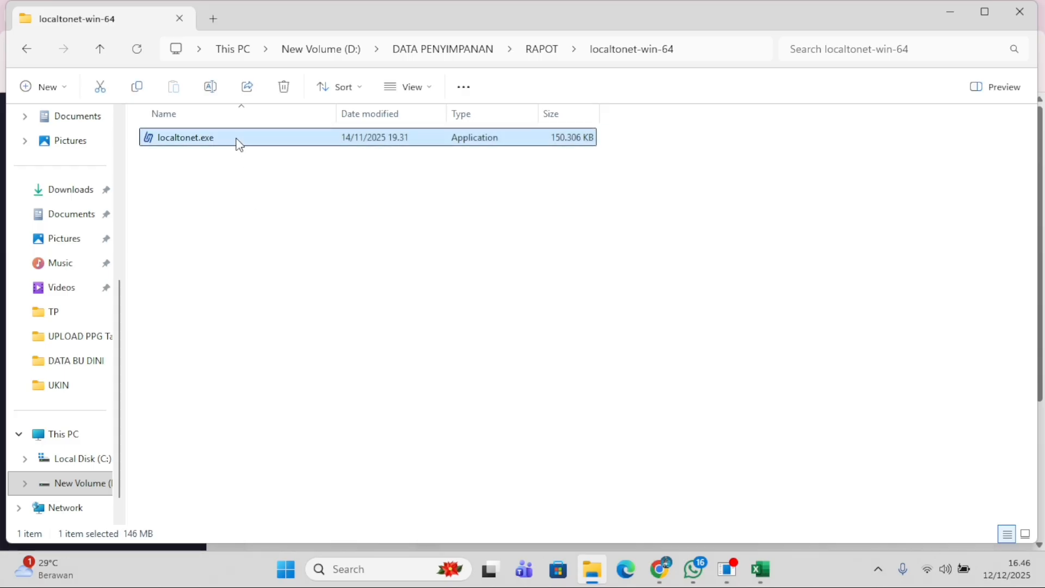
{"action": "right_click", "coordinate": [238, 145]}
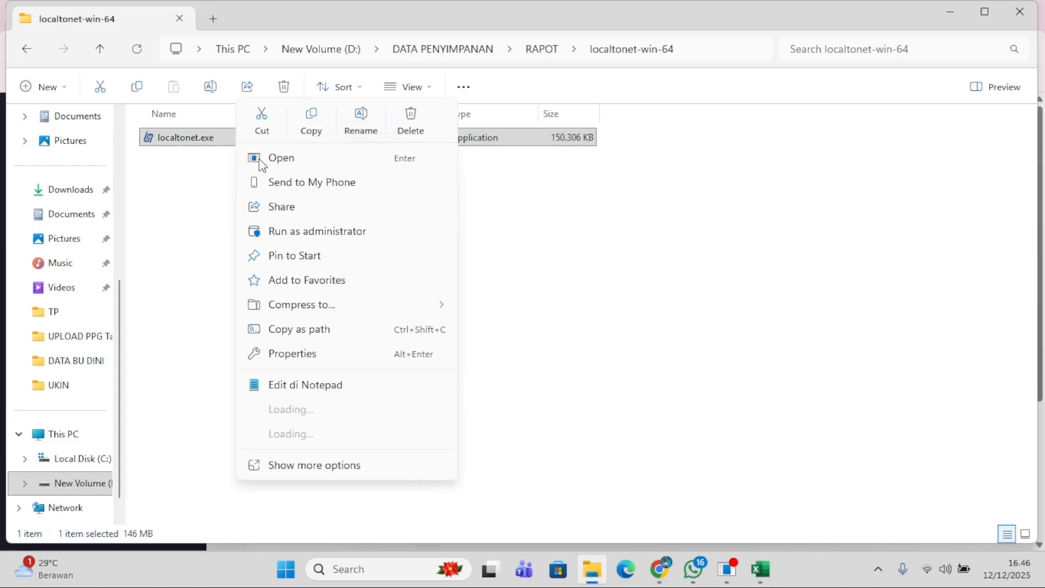
{"action": "left_click", "coordinate": [280, 233]}
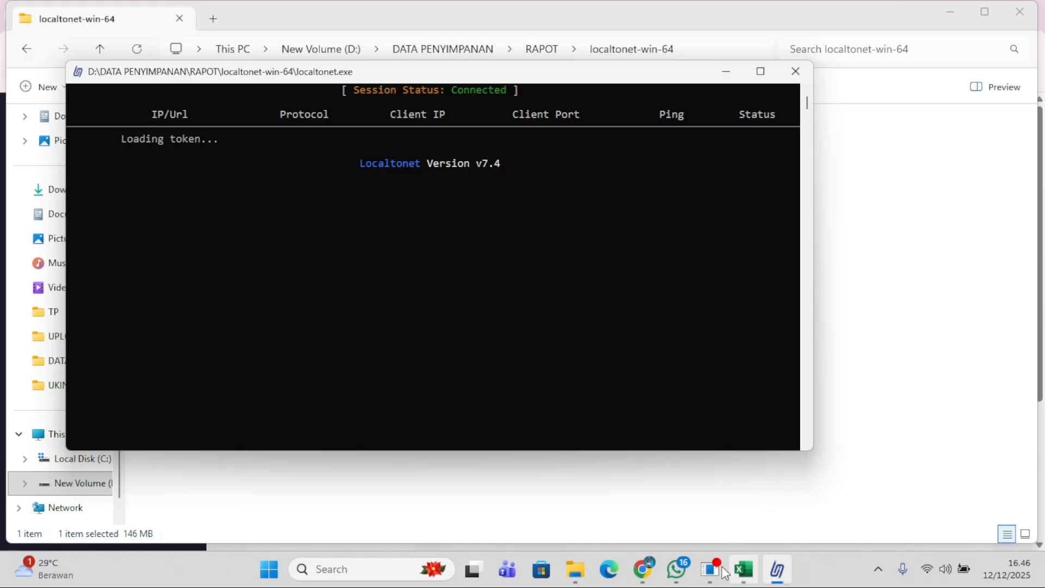
{"action": "left_click", "coordinate": [646, 579]}
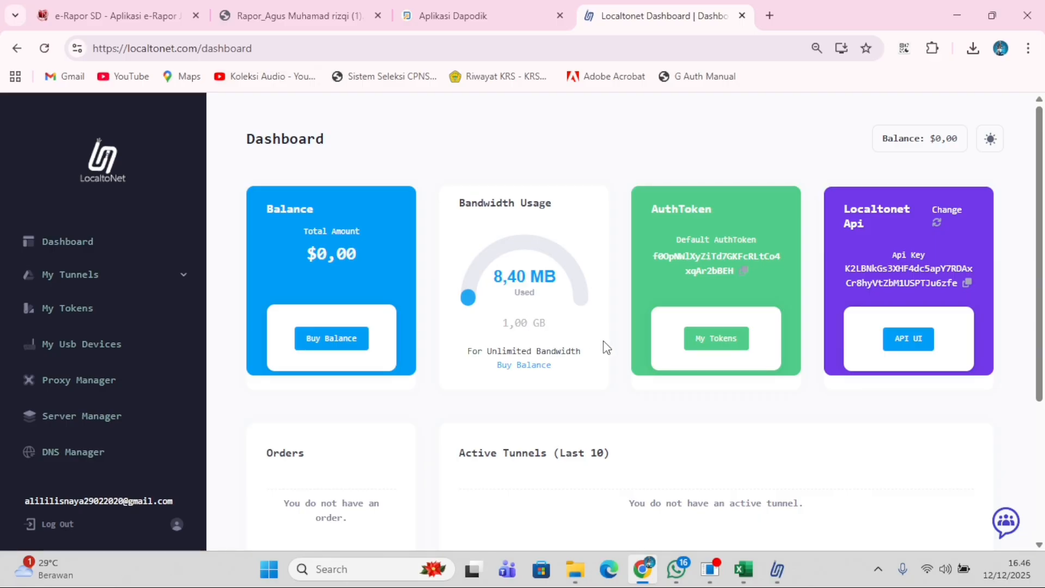
Open the TCP - UDP tunnels page and set a new tunnel's protocol type to UDP - TCP.
{"action": "left_click", "coordinate": [139, 279]}
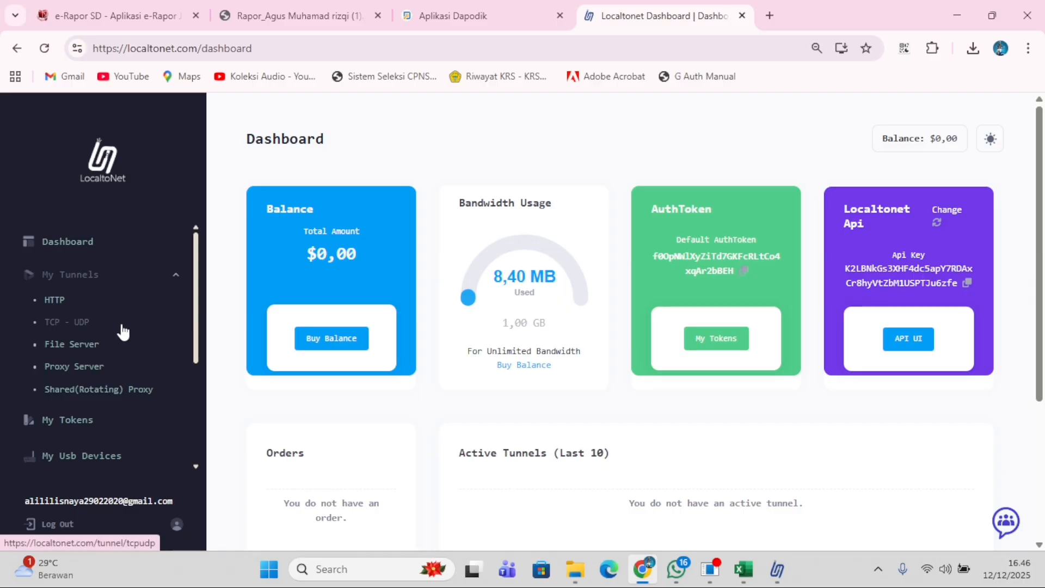
{"action": "left_click", "coordinate": [122, 326]}
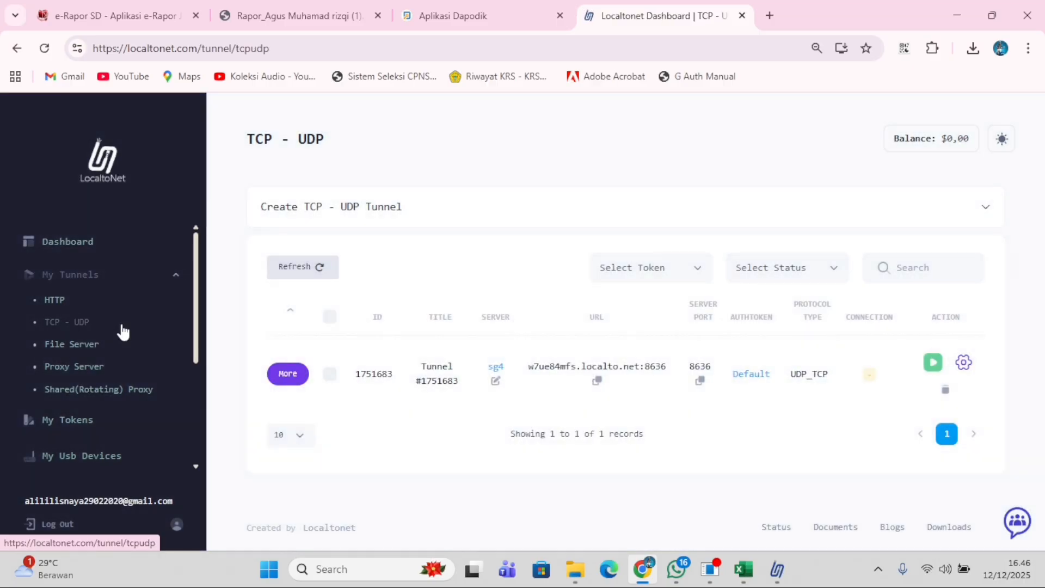
{"action": "left_click", "coordinate": [334, 214]}
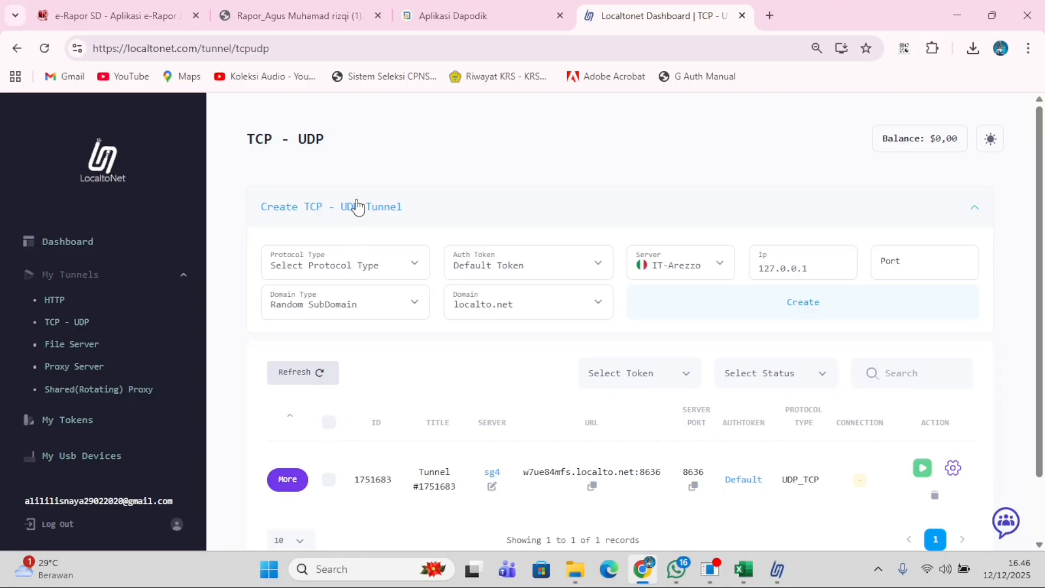
{"action": "left_click", "coordinate": [333, 266]}
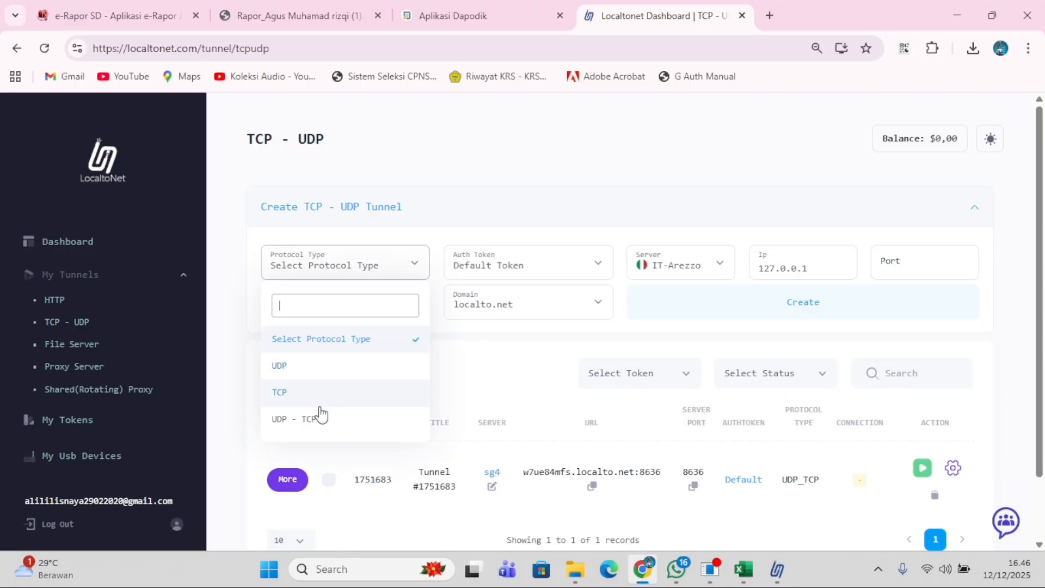
{"action": "left_click", "coordinate": [331, 419]}
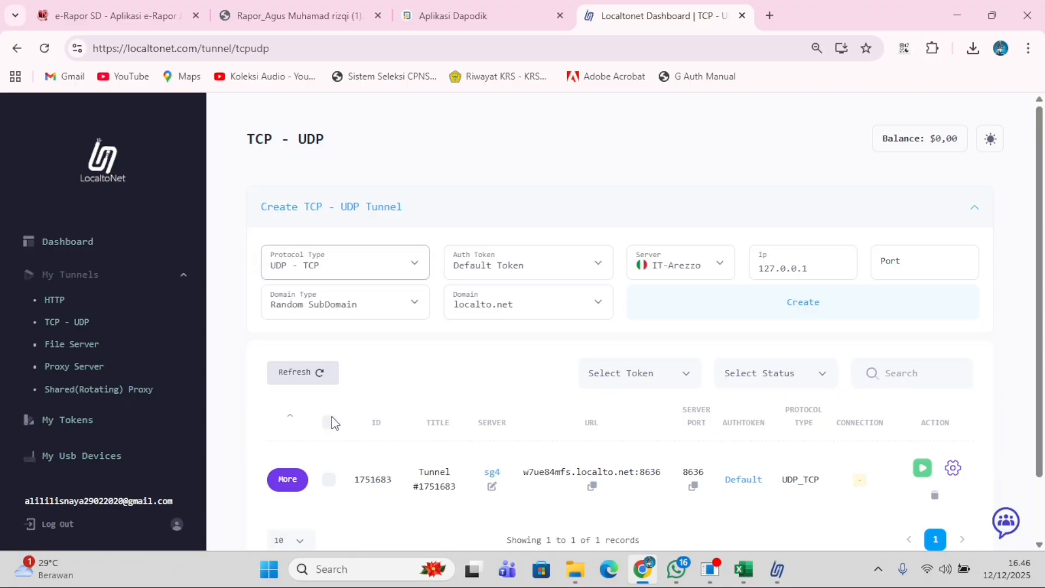
{"action": "left_click", "coordinate": [708, 273]}
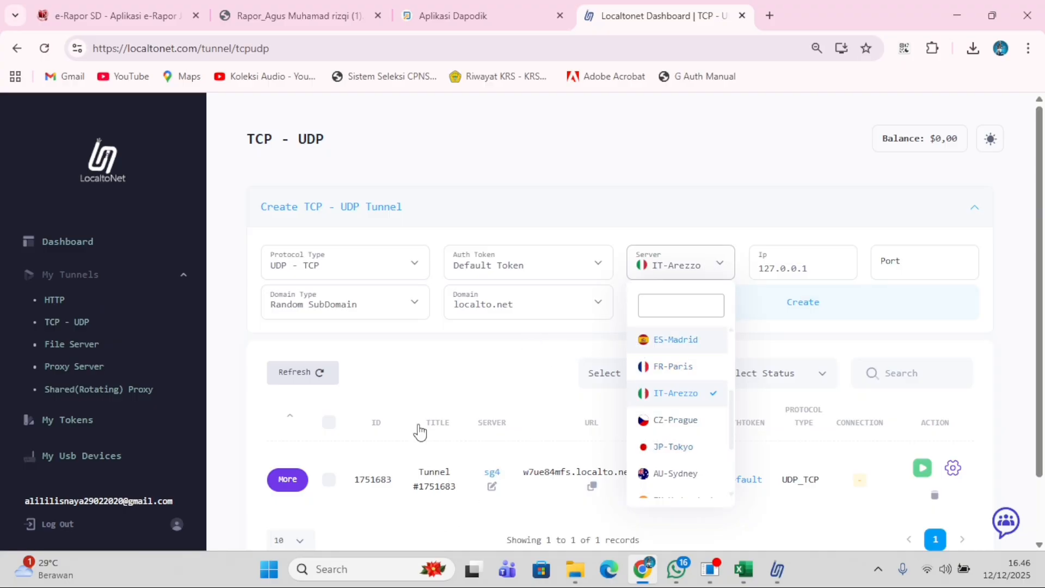
{"action": "left_click", "coordinate": [917, 270]}
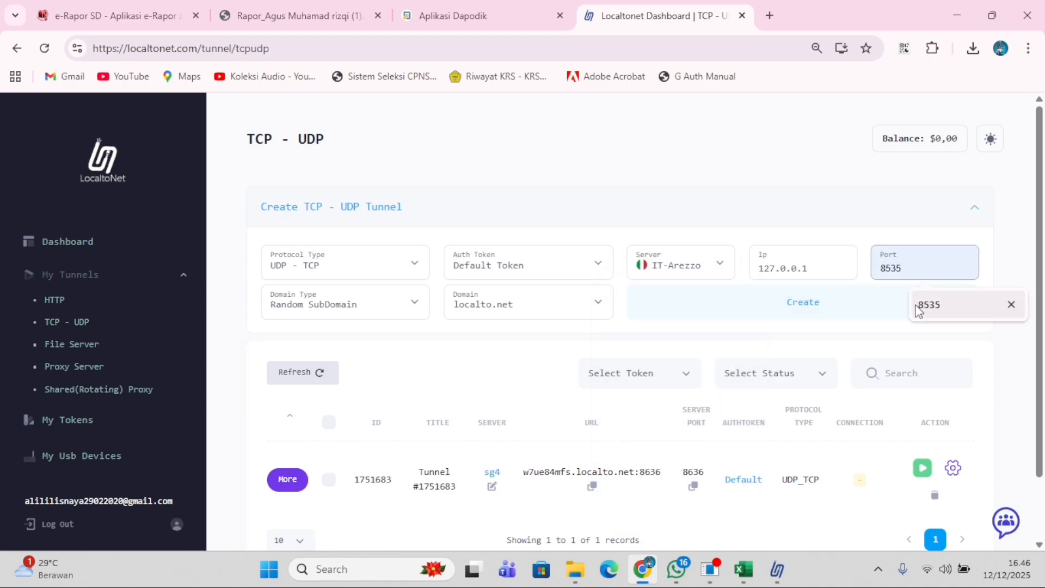
Check e-Rapor SD's local port, start the existing tunnel and copy w7ue84mfs.localto.net:9832.
{"action": "left_click", "coordinate": [114, 15]}
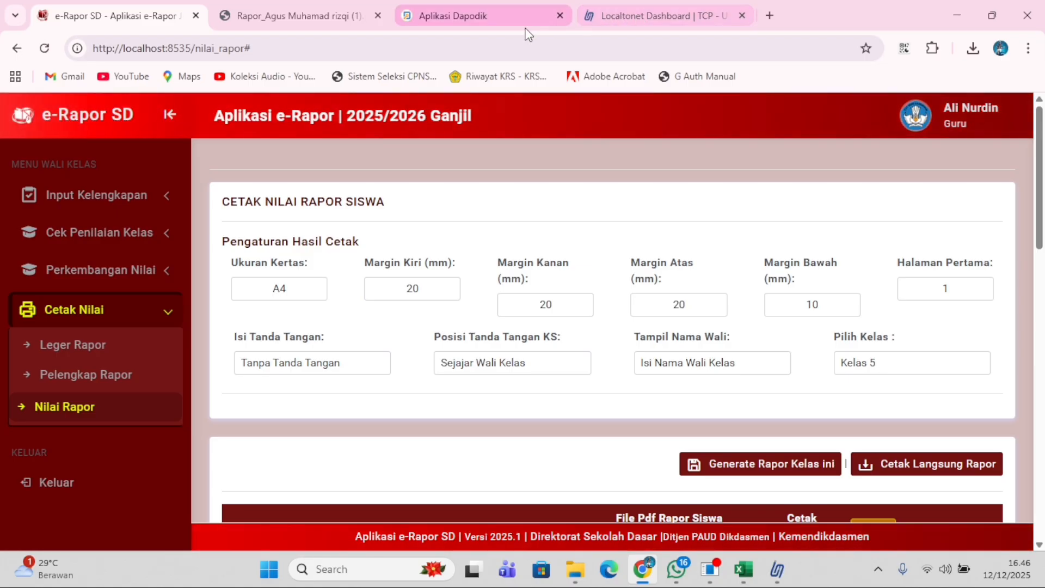
{"action": "left_click", "coordinate": [659, 21]}
{"action": "left_click", "coordinate": [920, 265]}
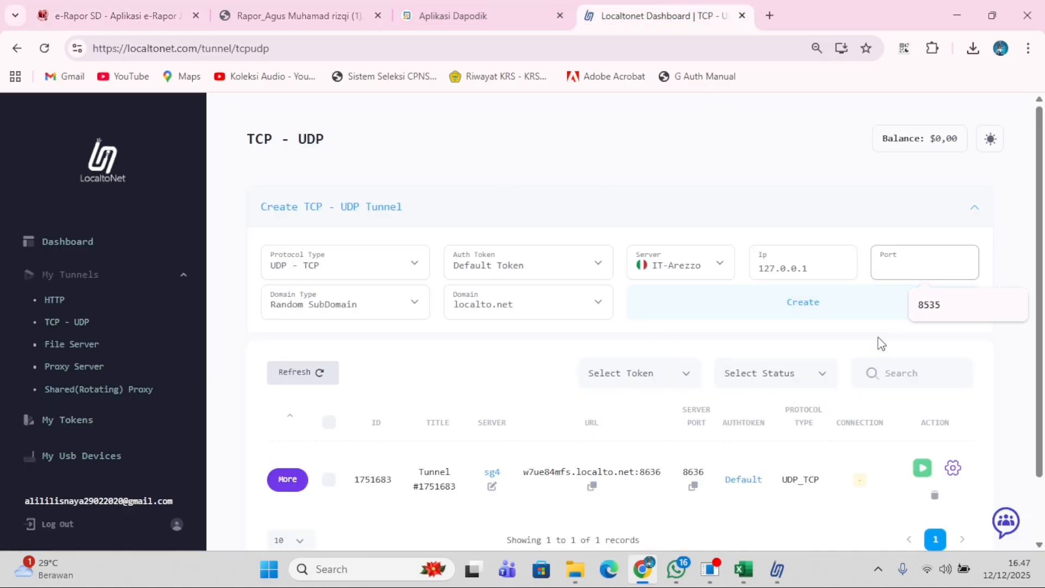
{"action": "left_click", "coordinate": [928, 475]}
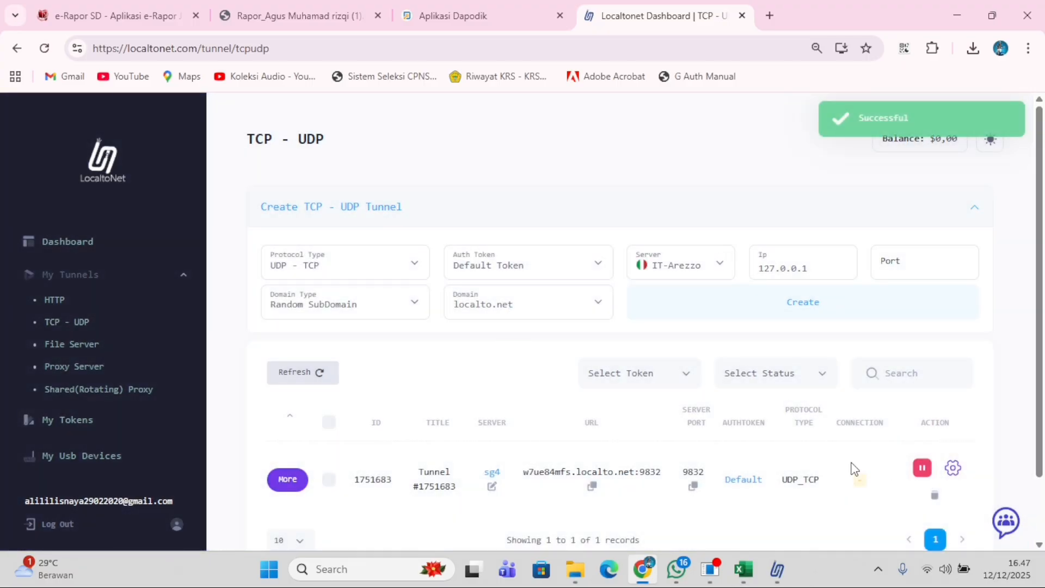
{"action": "left_click", "coordinate": [592, 490]}
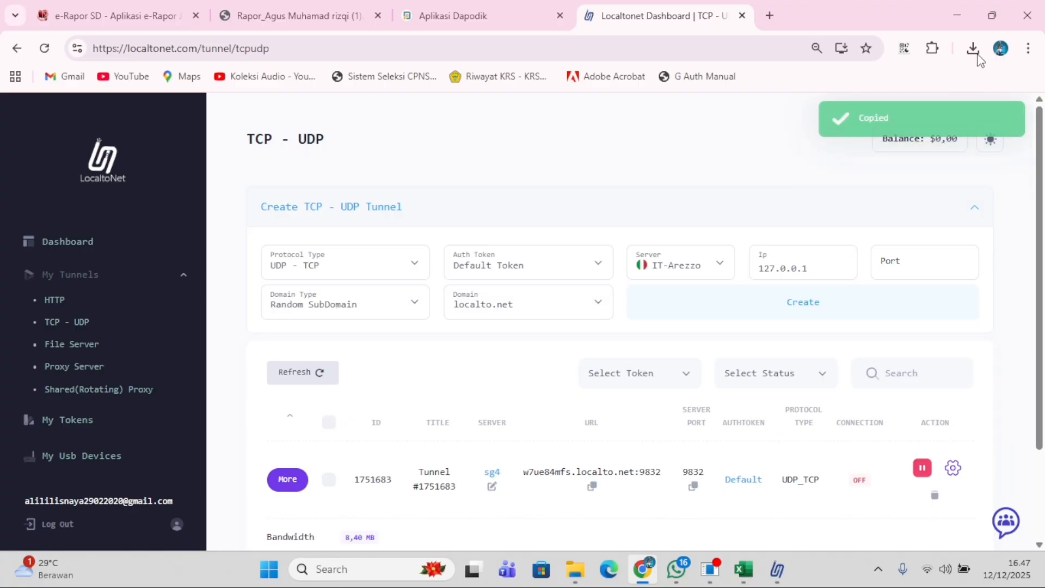
Open a Chrome window in another profile with a blank tab, closing the bit.ly tab.
{"action": "left_click", "coordinate": [1003, 49]}
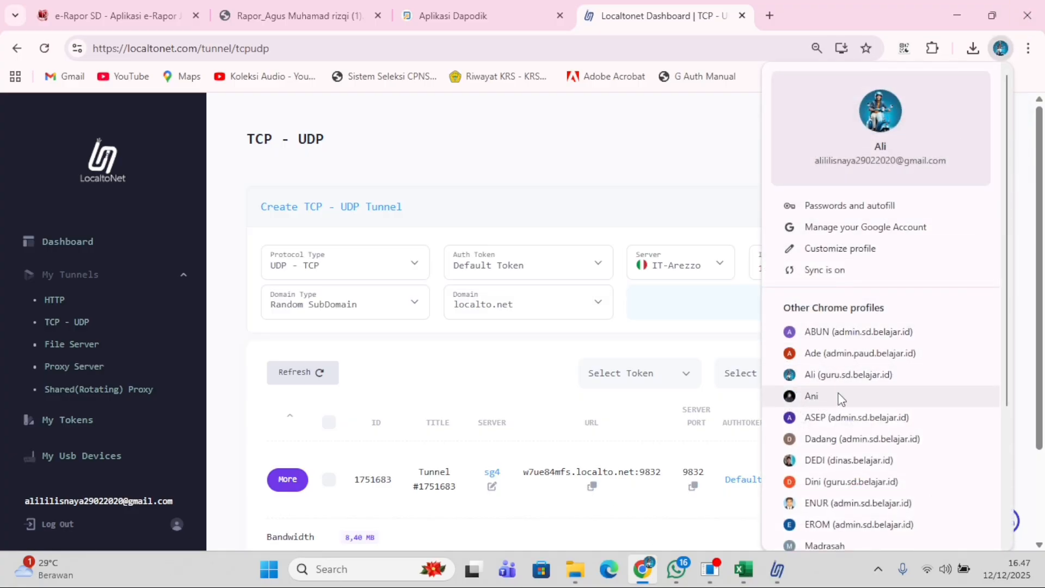
{"action": "left_click", "coordinate": [835, 374]}
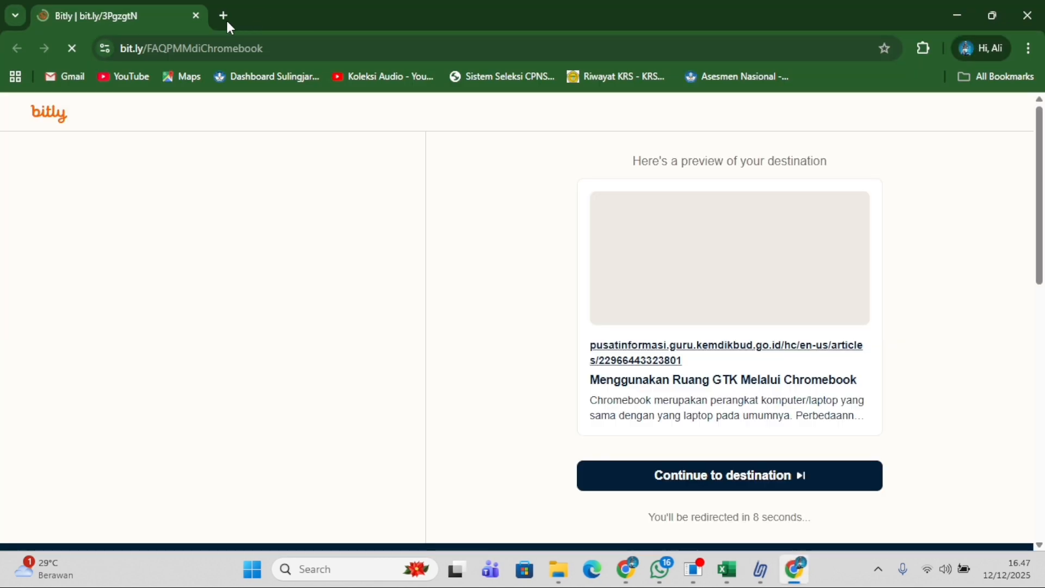
{"action": "left_click", "coordinate": [224, 16]}
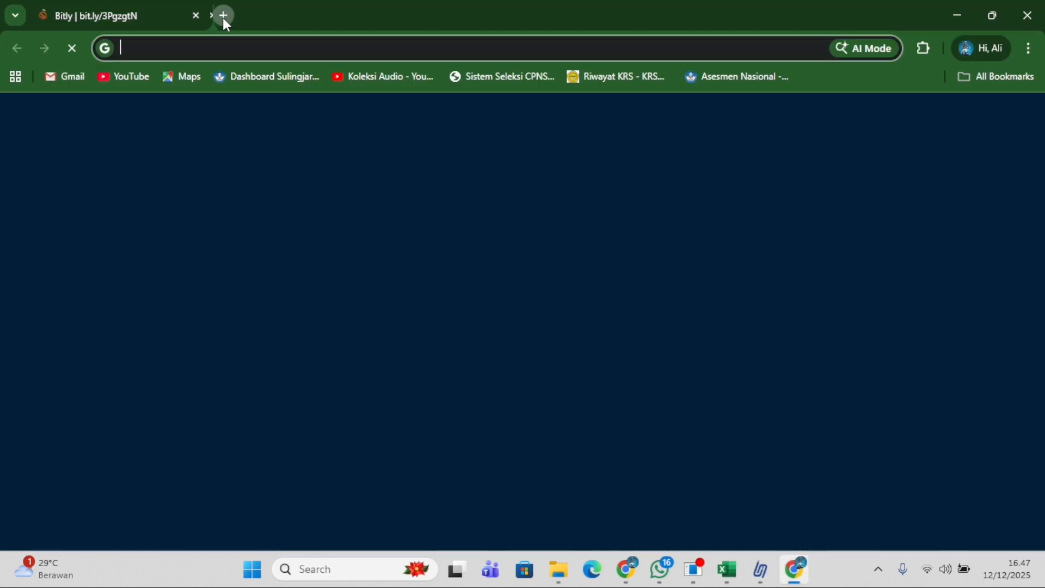
{"action": "left_click", "coordinate": [196, 16]}
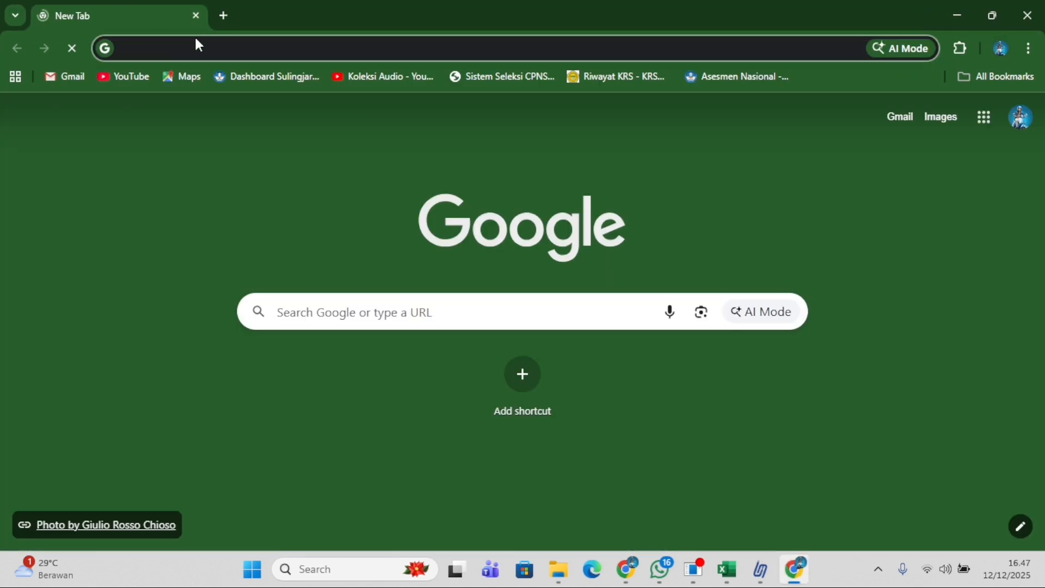
Load w7ue84mfs.localto.net:9832, retry after the SSL error, and bring up the localtonet console.
{"action": "key", "text": "ctrl+v"}
{"action": "key", "text": "Return"}
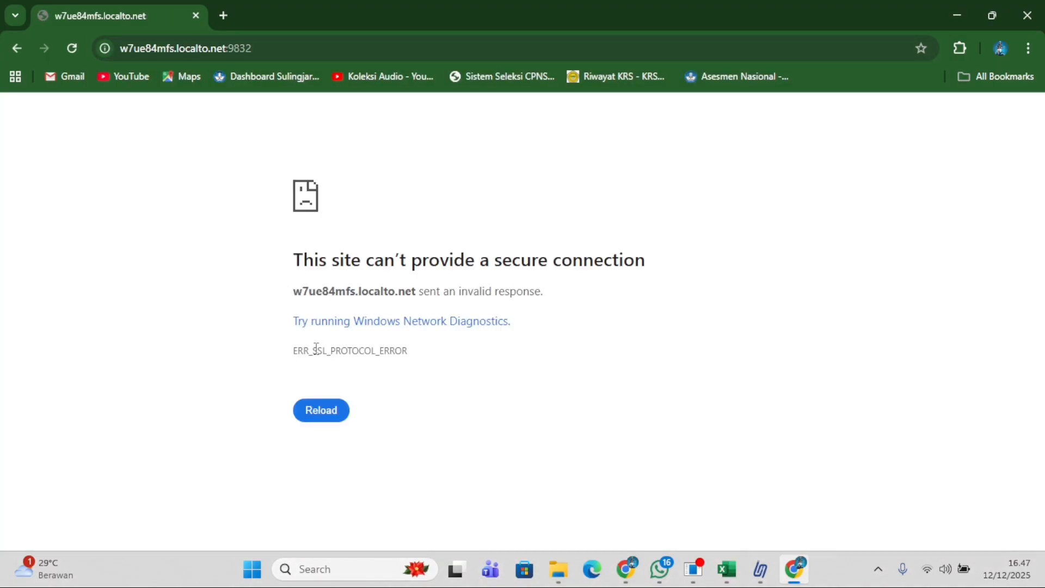
{"action": "left_click", "coordinate": [331, 415]}
{"action": "left_click", "coordinate": [78, 54]}
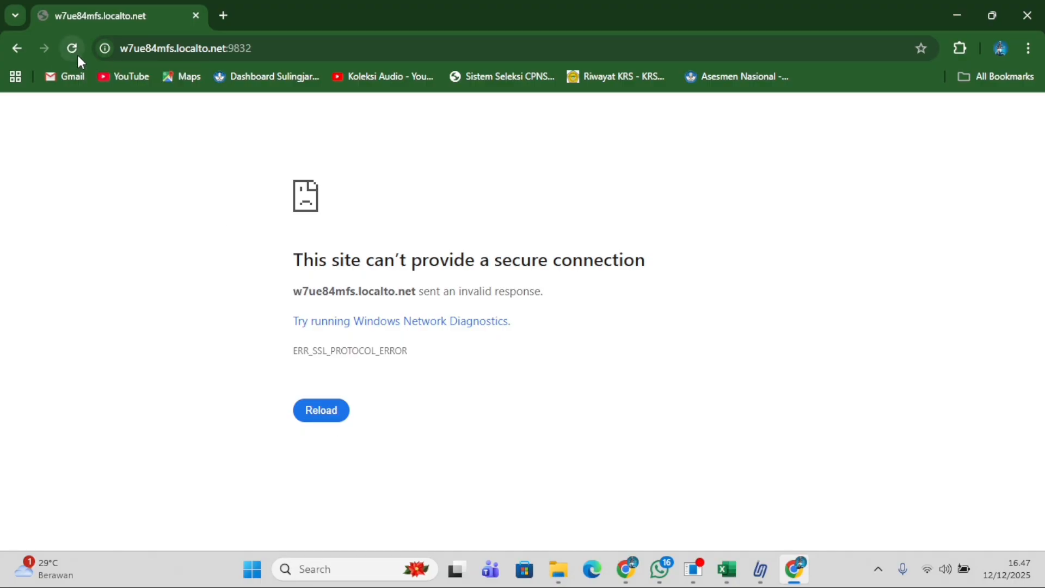
{"action": "left_click", "coordinate": [78, 54]}
{"action": "left_click", "coordinate": [762, 582]}
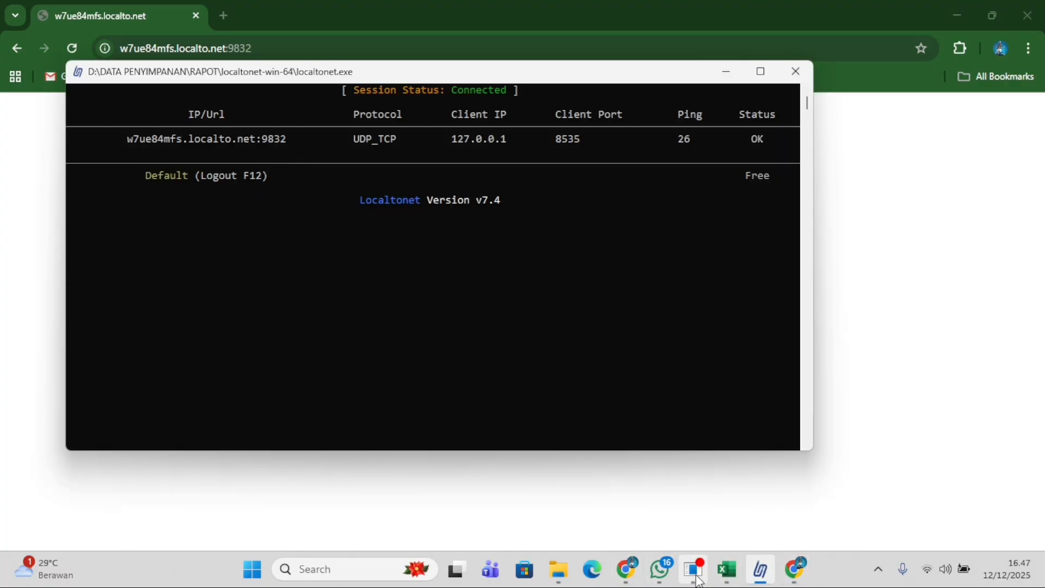
Copy the tunnel address again and paste it over the error window's address.
{"action": "mouse_move", "coordinate": [707, 578]}
{"action": "left_click", "coordinate": [626, 569]}
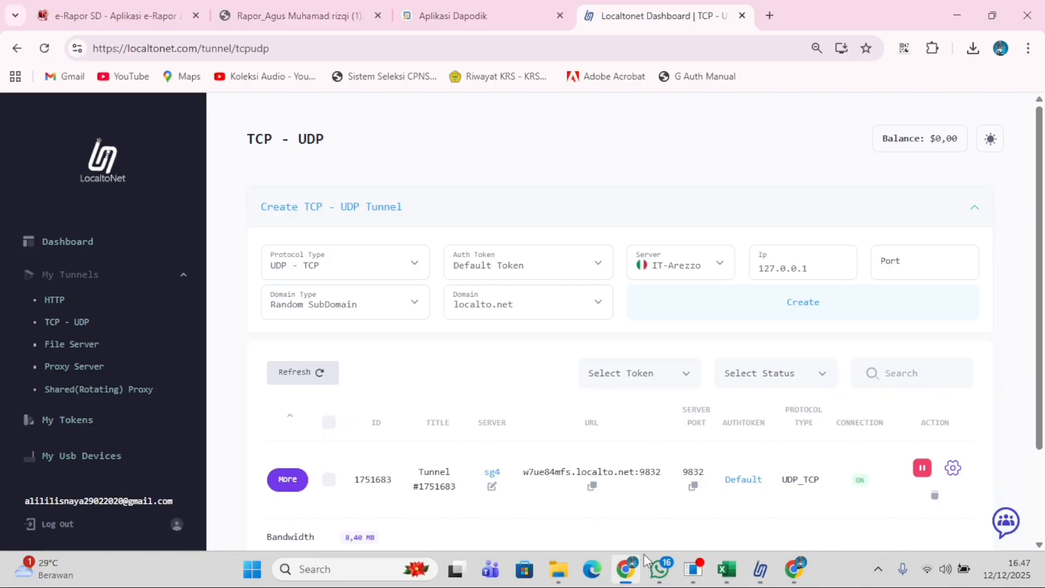
{"action": "left_click", "coordinate": [593, 487]}
{"action": "left_click", "coordinate": [795, 569]}
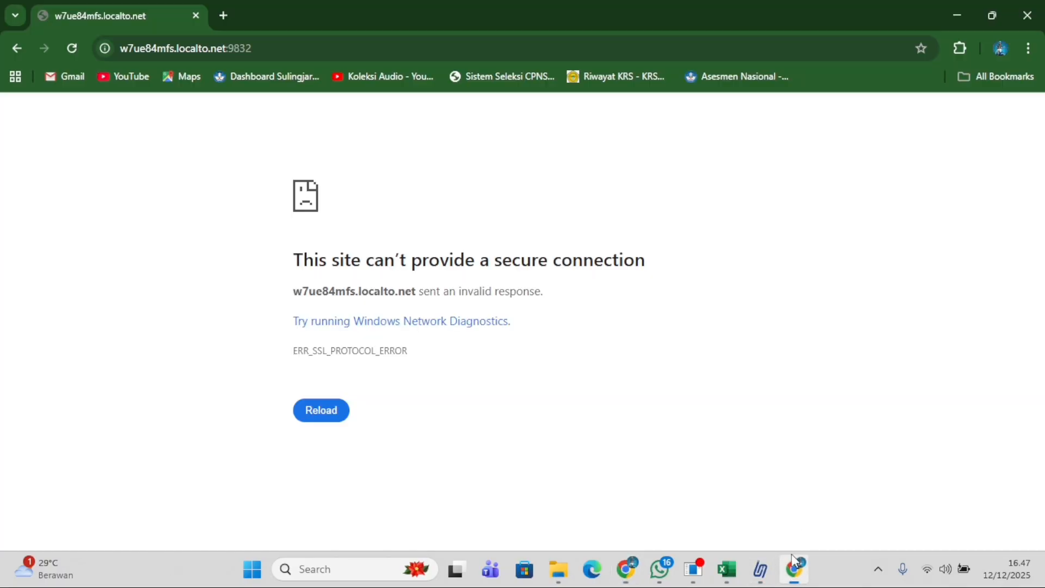
{"action": "left_click", "coordinate": [308, 47]}
{"action": "key", "text": "ctrl+a"}
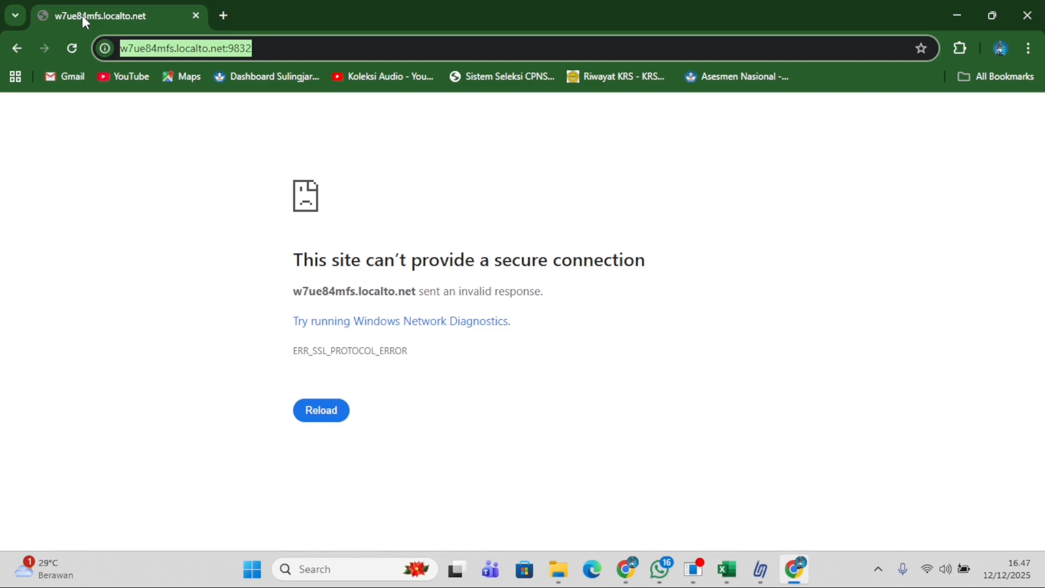
{"action": "key", "text": "ctrl+v"}
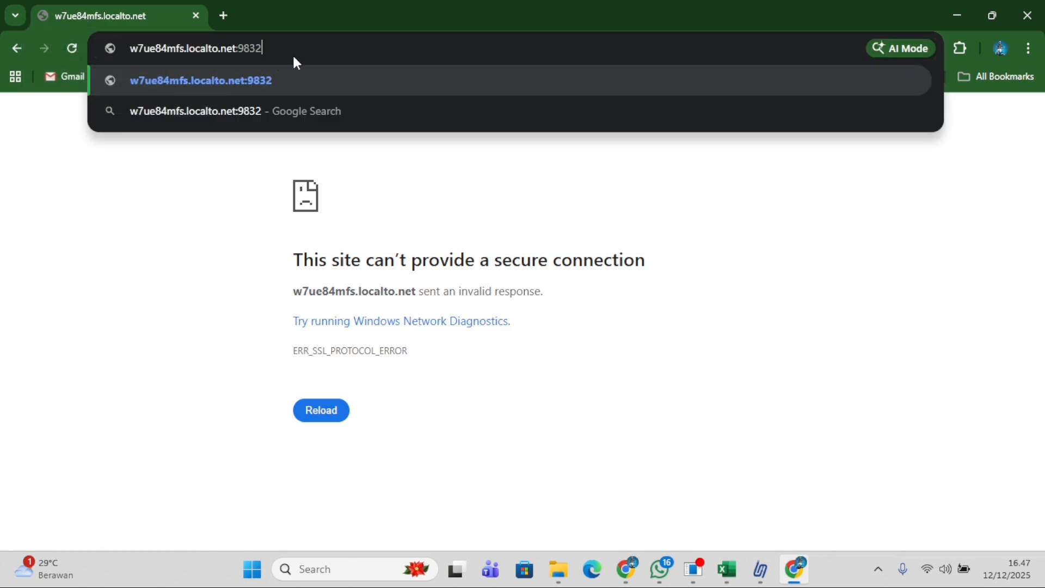
Open the address over plain HTTP past the insecure warning, check the login form, then close the window.
{"action": "left_click", "coordinate": [244, 80]}
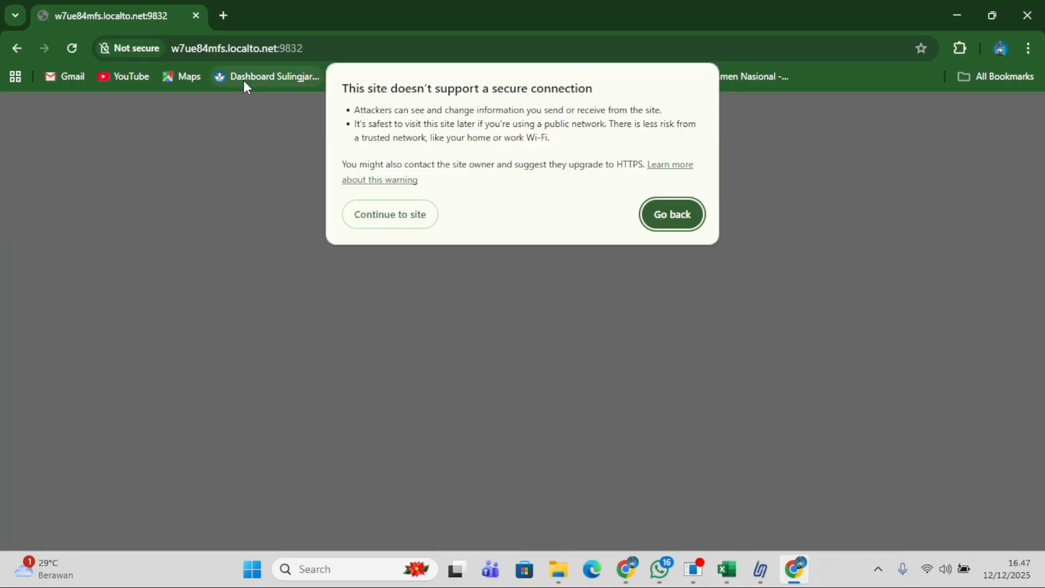
{"action": "left_click", "coordinate": [396, 212]}
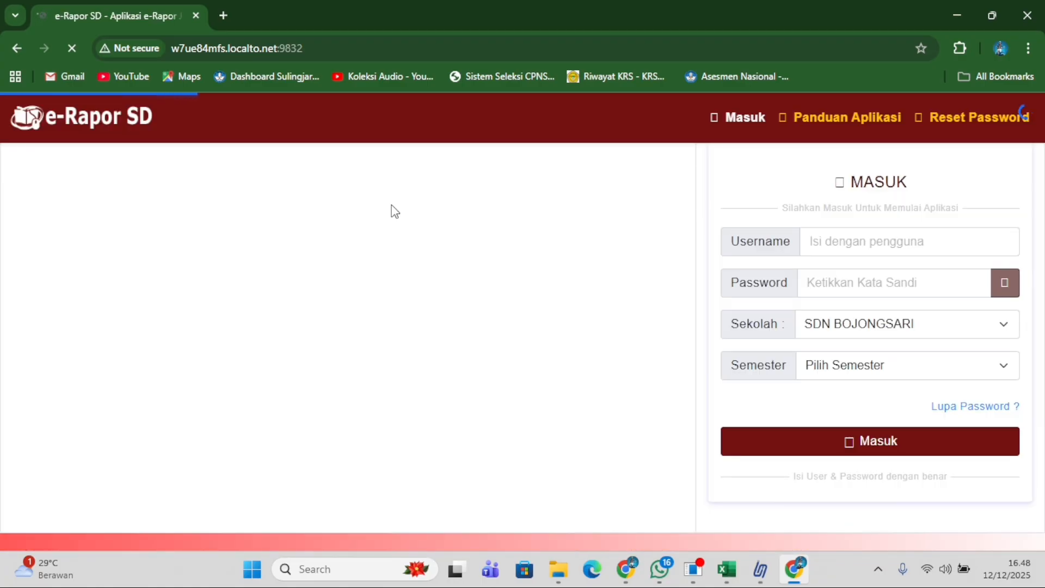
{"action": "left_click", "coordinate": [828, 241]}
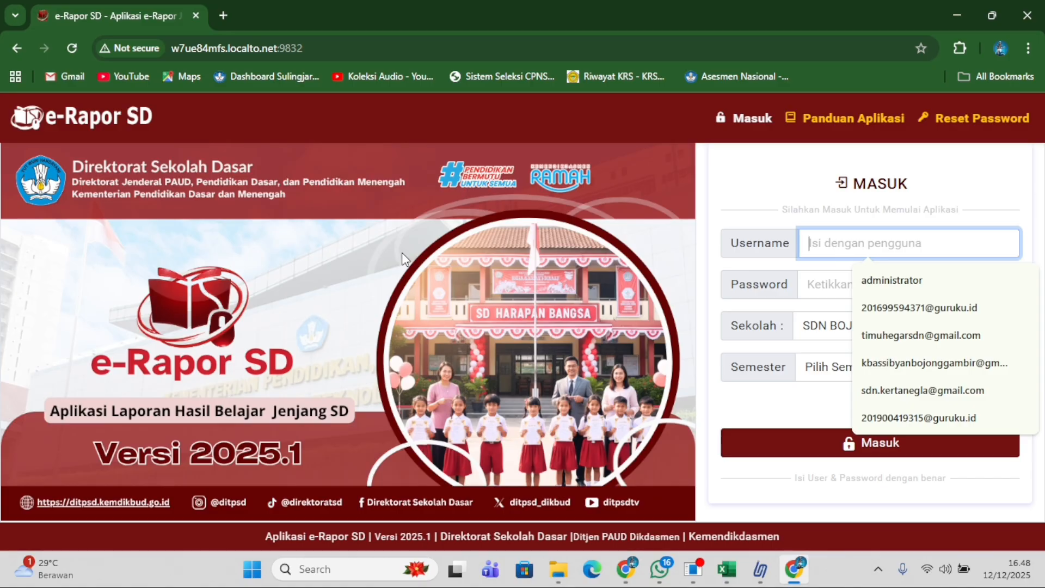
{"action": "left_click", "coordinate": [1027, 15]}
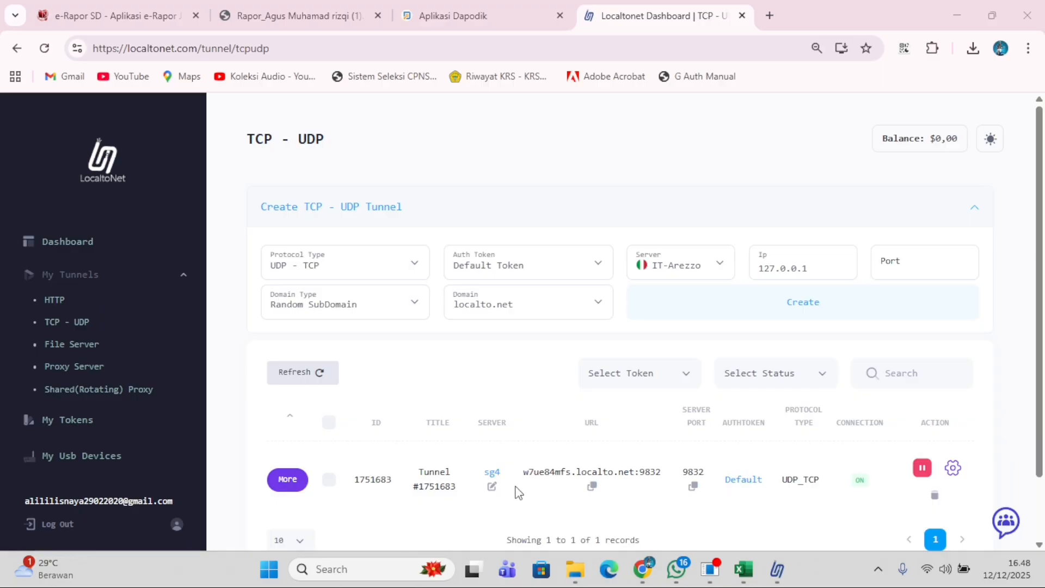
Pause the tunnel and close the Localtonet dashboard, Aplikasi Dapodik and report PDF tabs.
{"action": "left_click", "coordinate": [926, 470]}
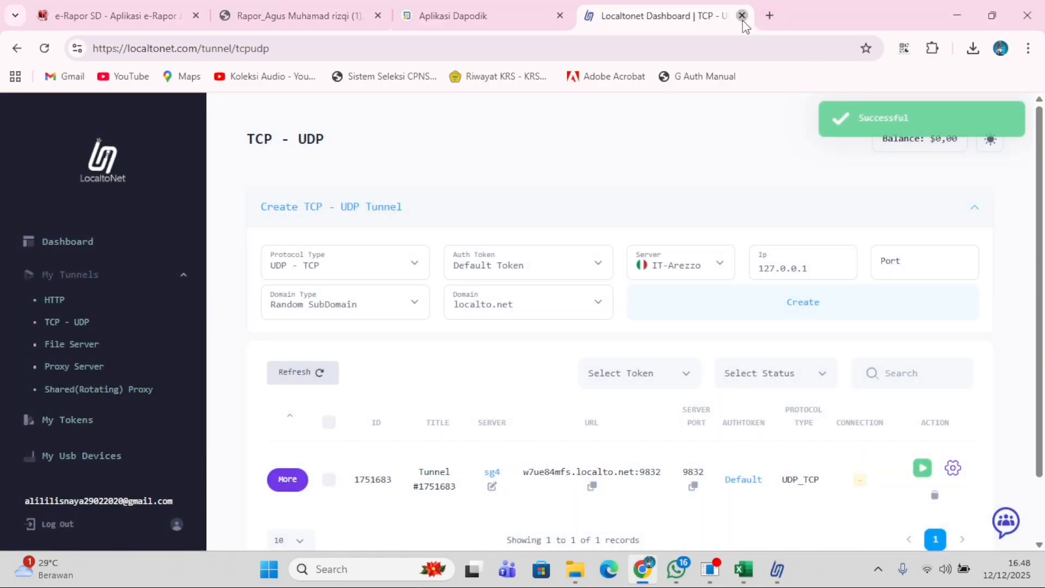
{"action": "left_click", "coordinate": [742, 16]}
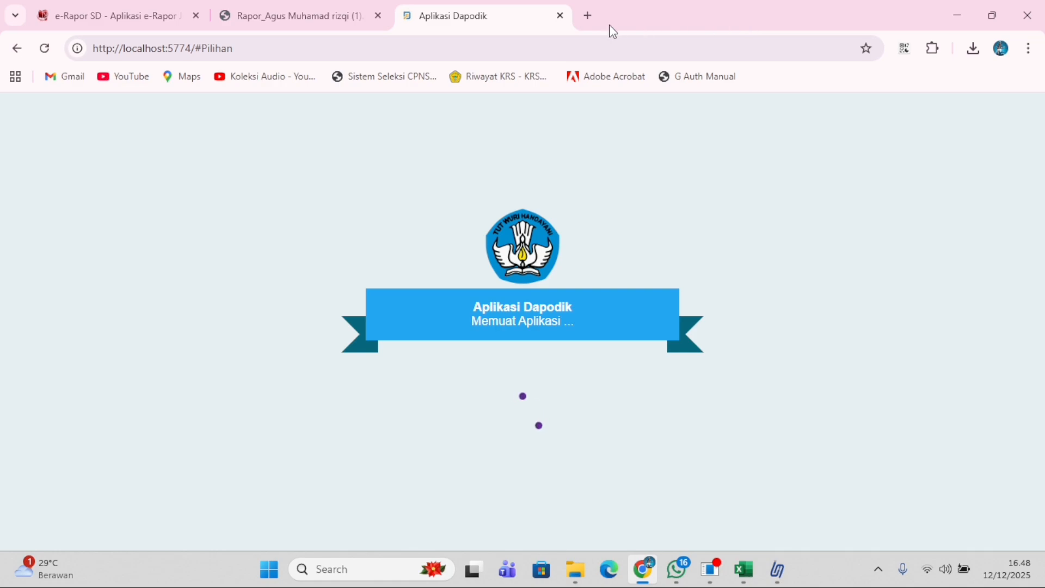
{"action": "left_click", "coordinate": [560, 15]}
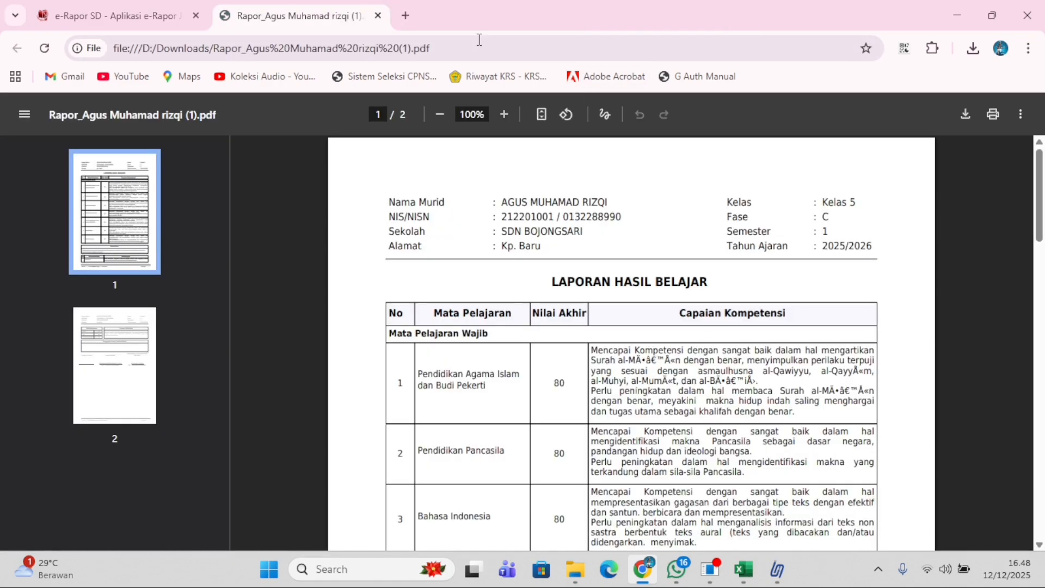
{"action": "left_click", "coordinate": [377, 16]}
Minimize Chrome, close the localtonet console and minimize File Explorer.
{"action": "left_click", "coordinate": [956, 15]}
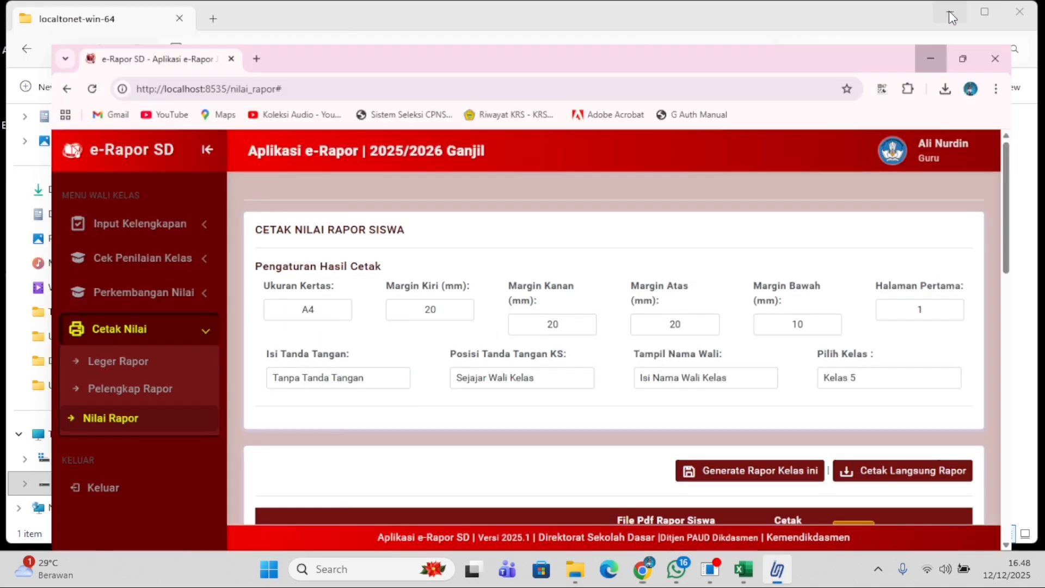
{"action": "left_click", "coordinate": [795, 71]}
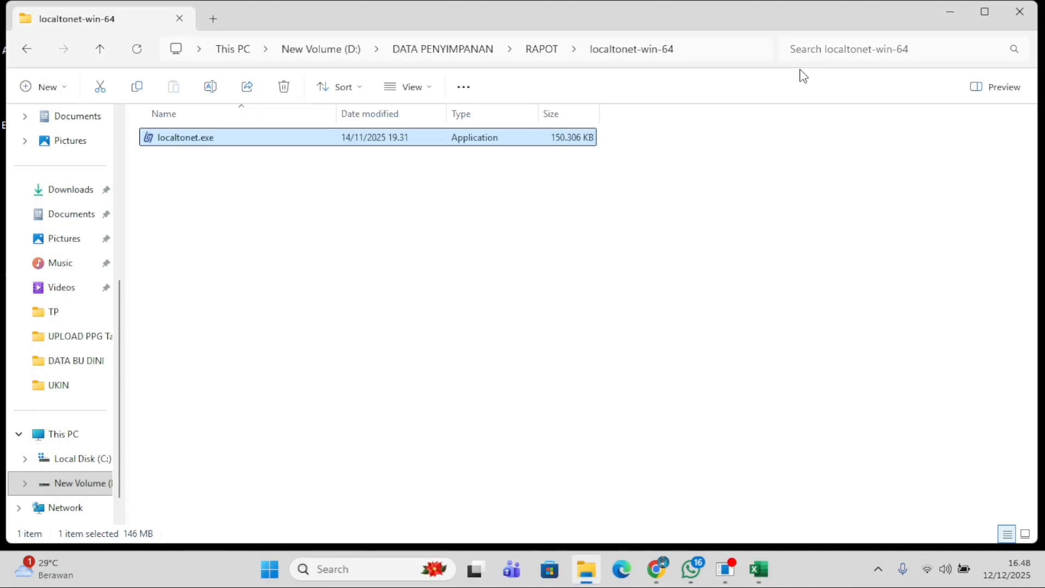
{"action": "left_click", "coordinate": [950, 11]}
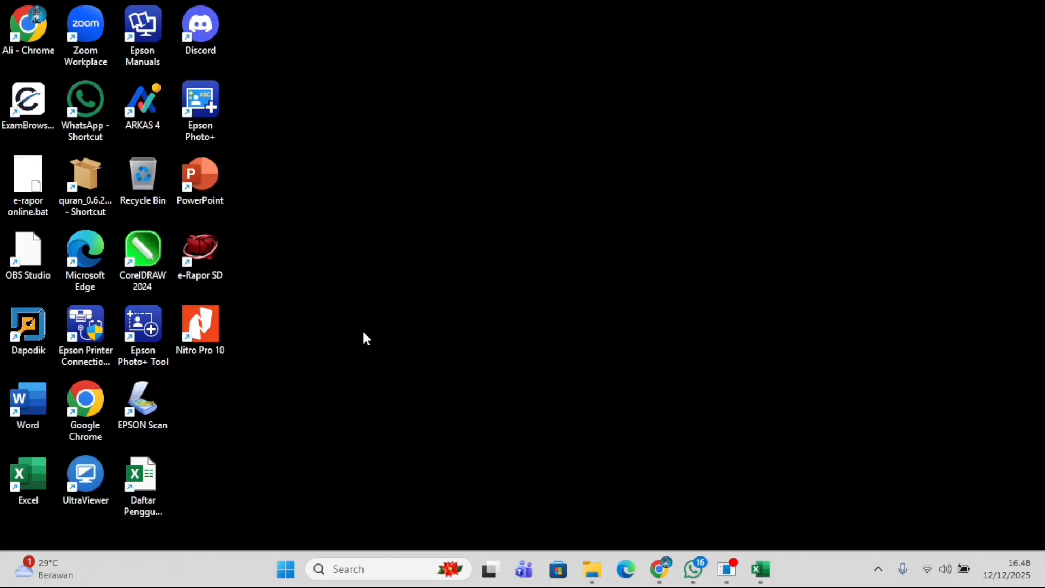
Run e-rapor online.bat from the desktop, then open Settings through Windows search.
{"action": "double_click", "coordinate": [37, 188]}
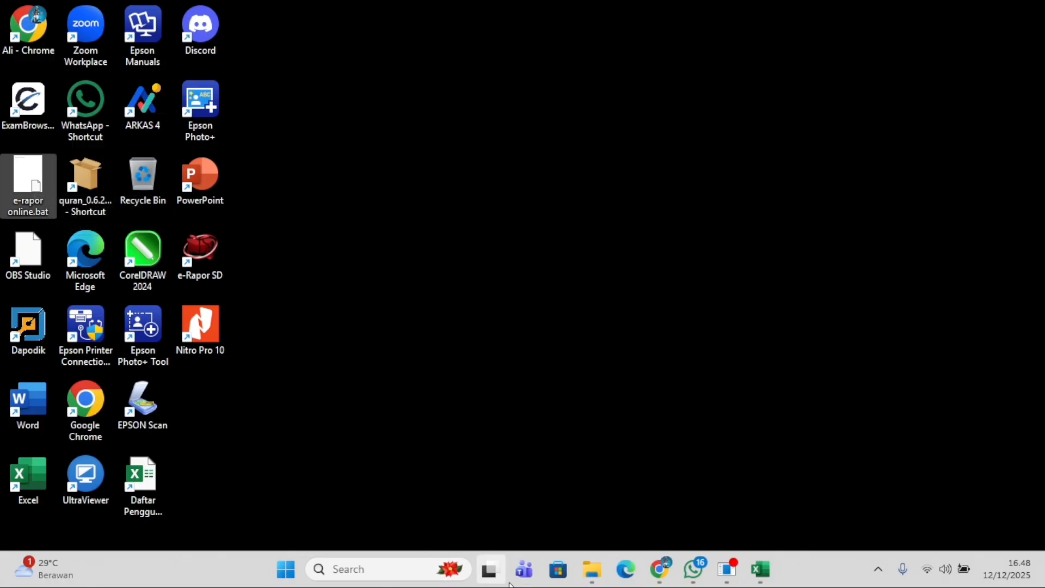
{"action": "left_click", "coordinate": [374, 572]}
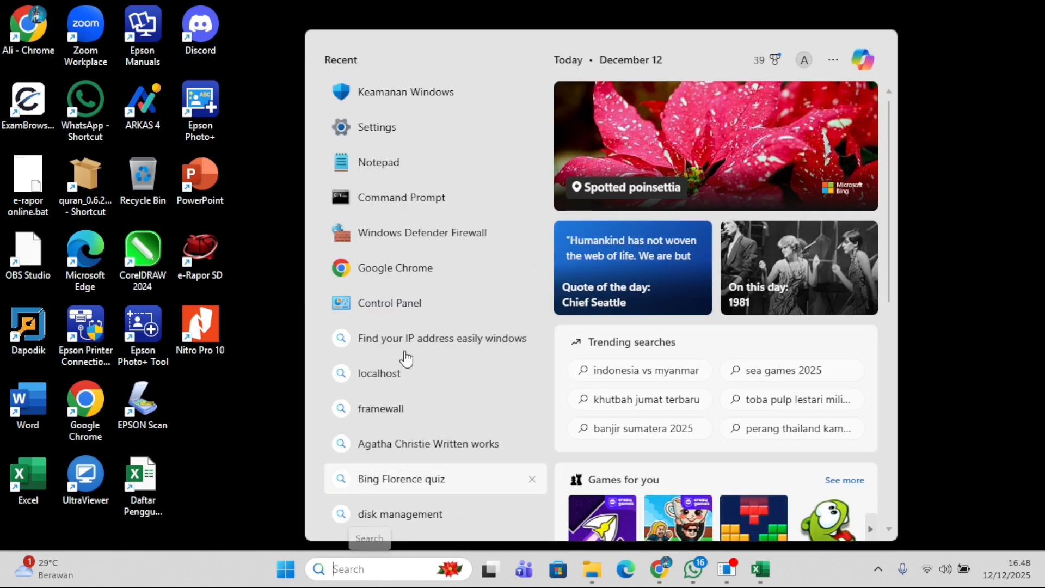
{"action": "left_click", "coordinate": [398, 126]}
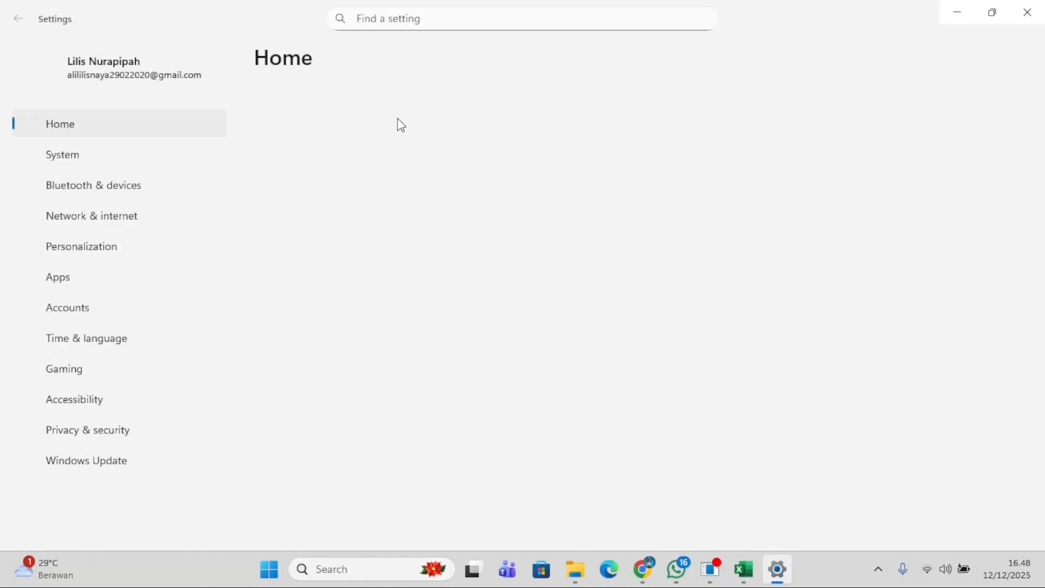
Go to Apps > Installed apps and scroll down to cloudflared.
{"action": "left_click", "coordinate": [159, 280]}
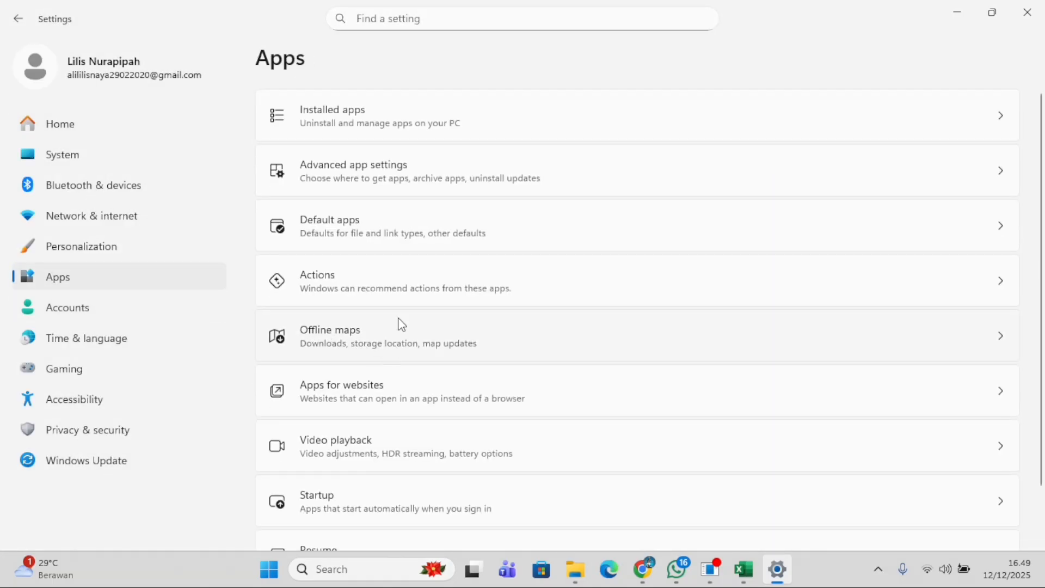
{"action": "left_click", "coordinate": [415, 126]}
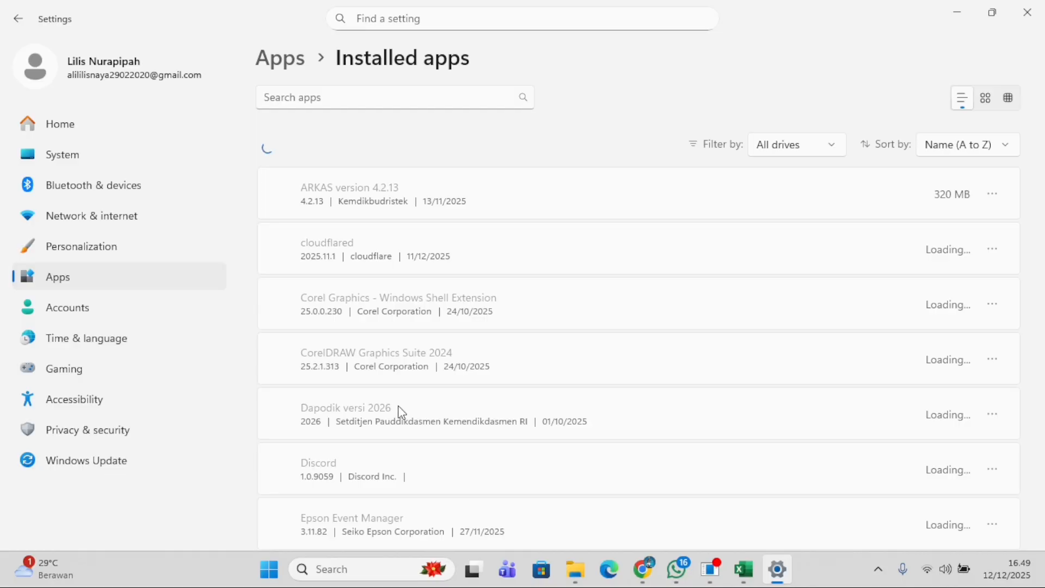
{"action": "scroll", "coordinate": [458, 404], "scroll_direction": "down", "scroll_amount": 4}
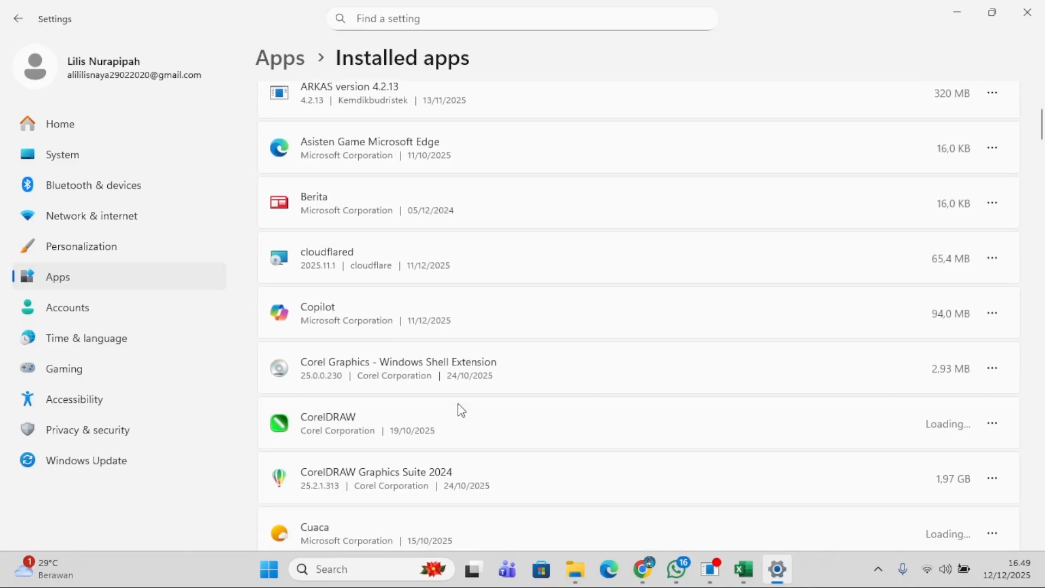
Uninstall cloudflared from its options menu, retrying after the first attempt was cancelled.
{"action": "left_click", "coordinate": [993, 257]}
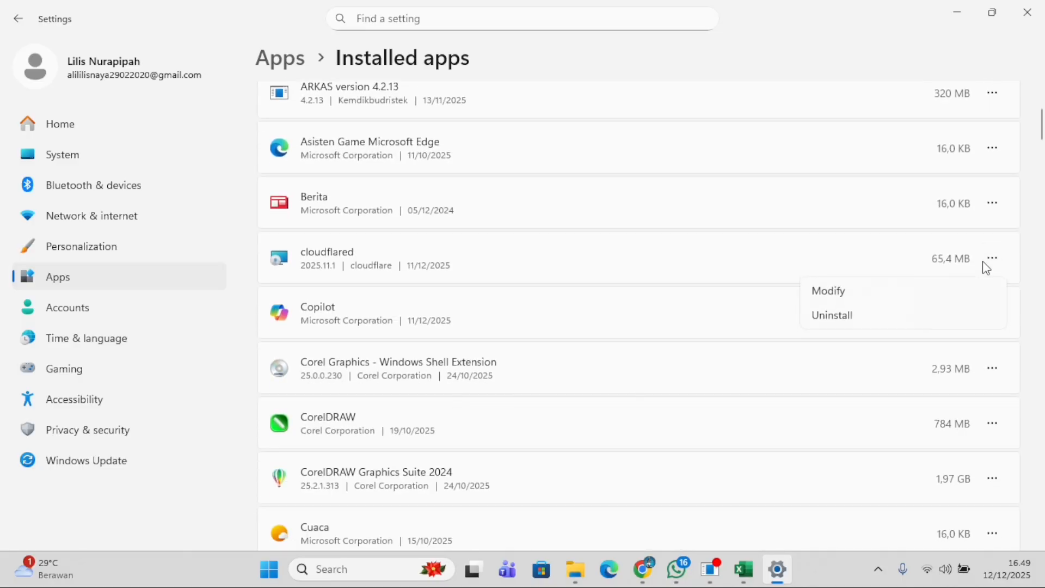
{"action": "left_click", "coordinate": [886, 313]}
{"action": "left_click", "coordinate": [951, 339]}
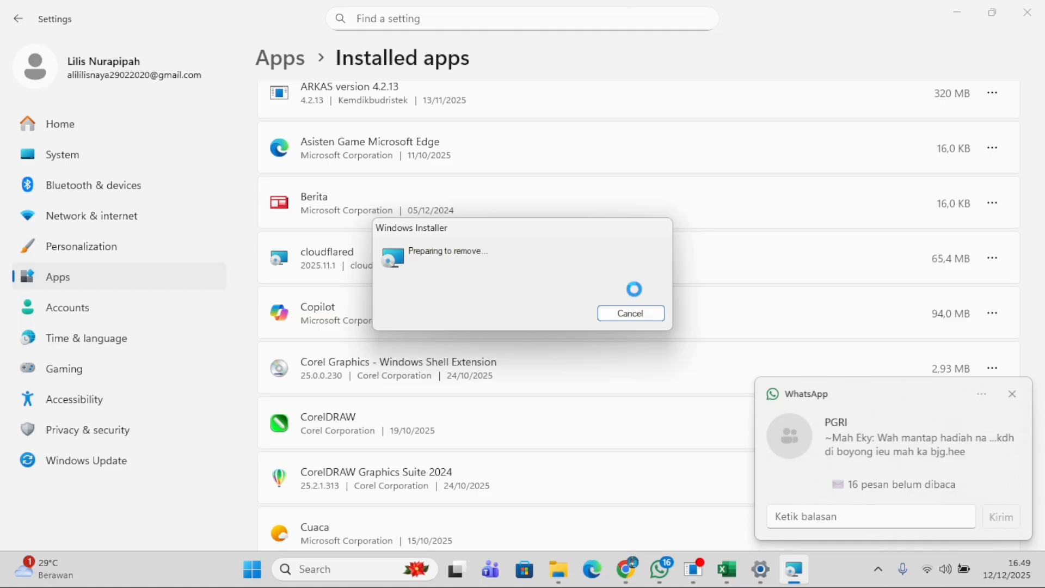
{"action": "left_click", "coordinate": [632, 314]}
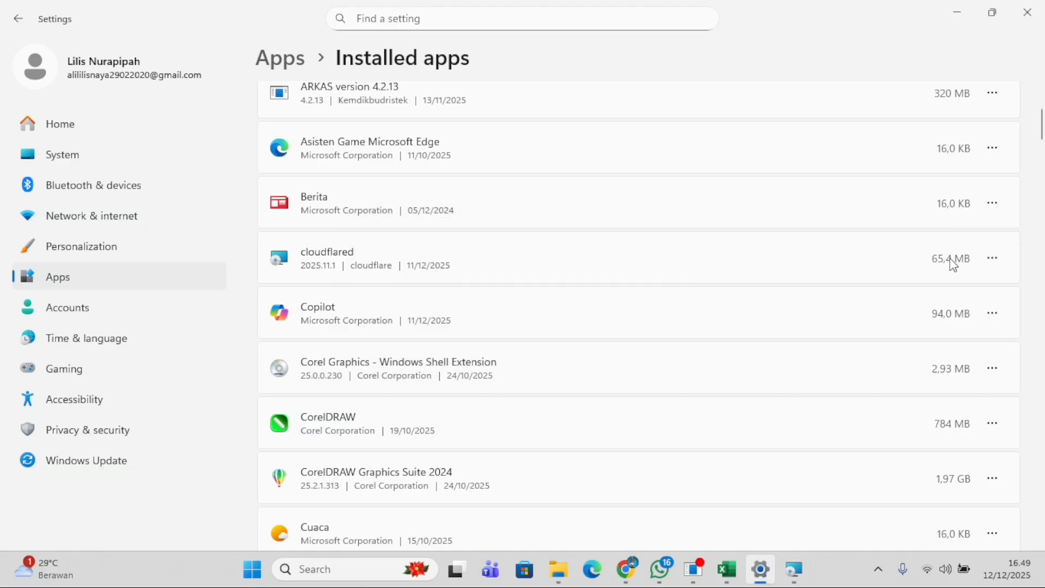
{"action": "left_click", "coordinate": [995, 259]}
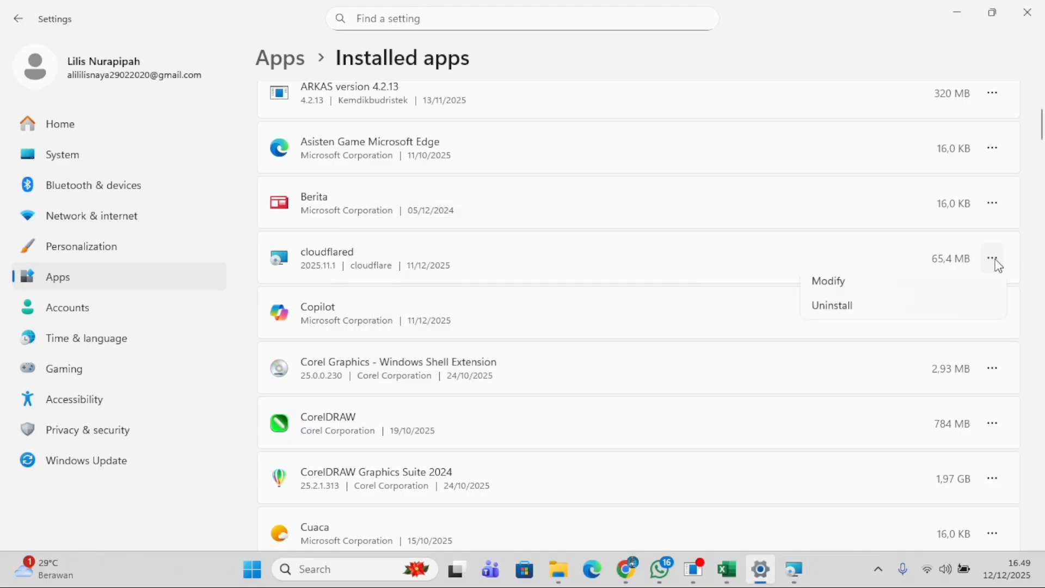
{"action": "left_click", "coordinate": [879, 316]}
{"action": "left_click", "coordinate": [945, 340]}
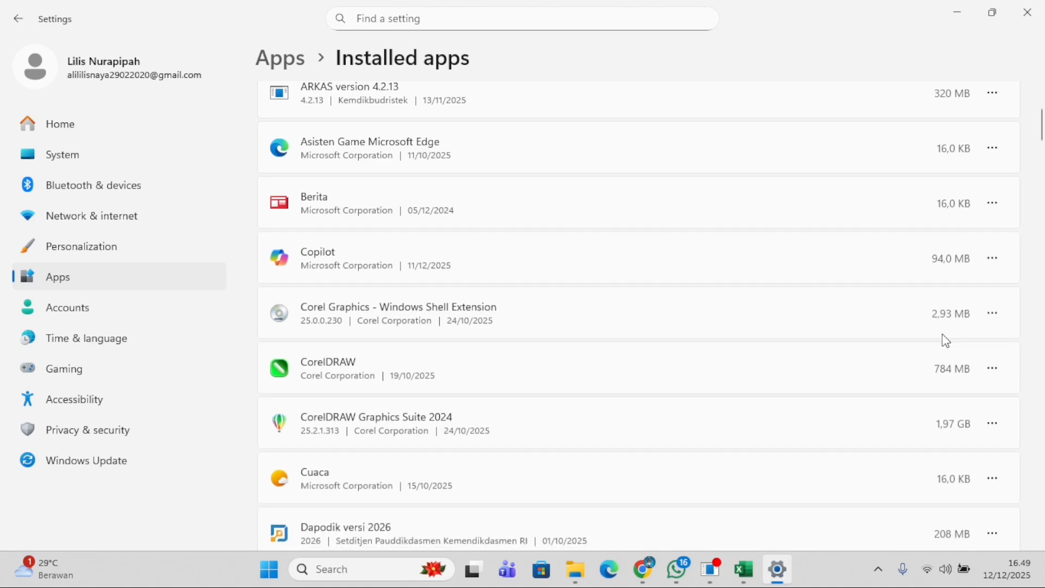
Open the D:\DATA PENYIMPANAN\RAPOT folder in File Explorer.
{"action": "left_click", "coordinate": [572, 577]}
{"action": "left_click", "coordinate": [96, 501]}
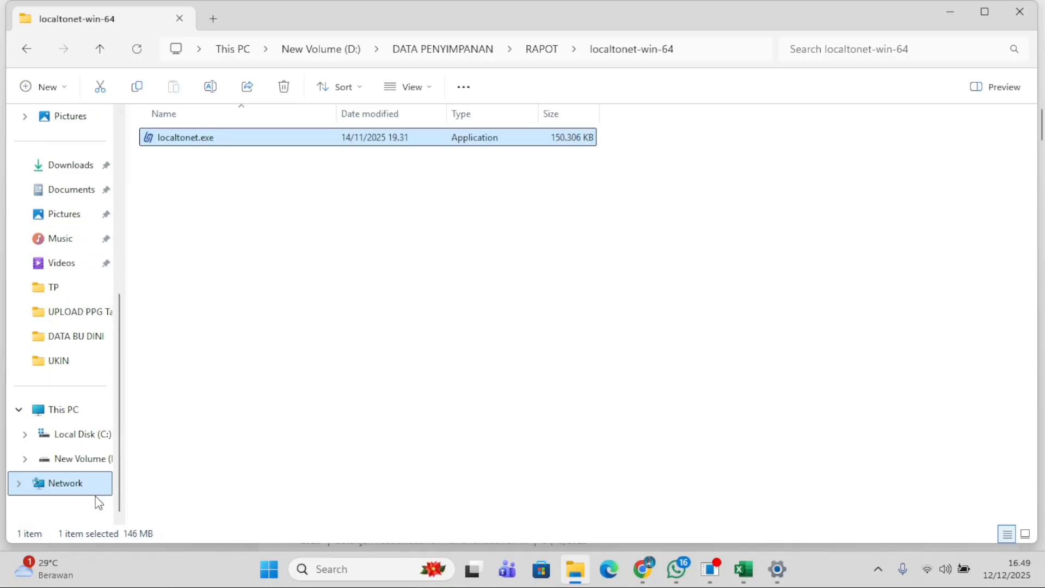
{"action": "left_click", "coordinate": [102, 464]}
{"action": "double_click", "coordinate": [233, 182]}
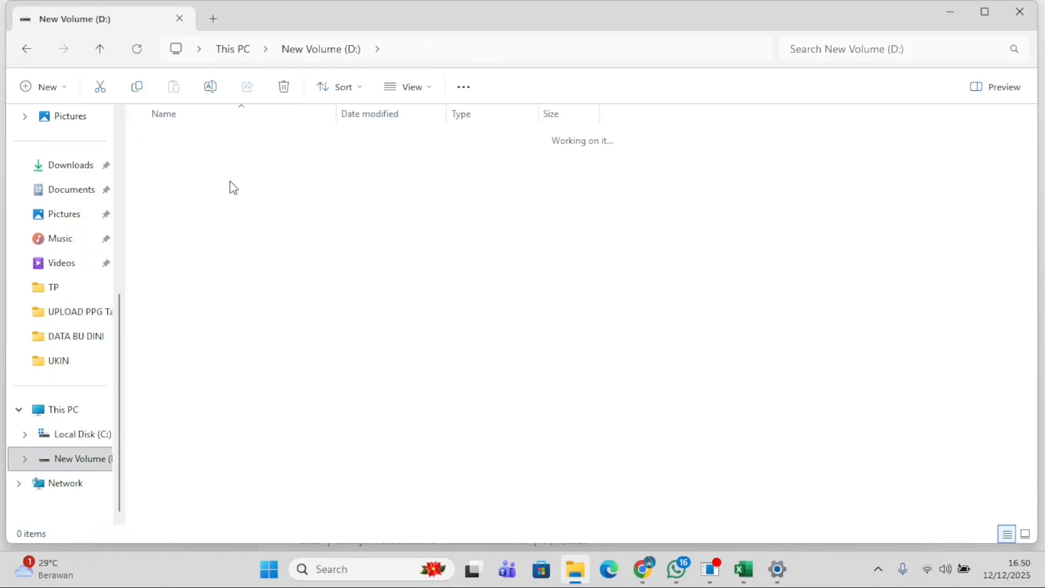
{"action": "scroll", "coordinate": [227, 265], "scroll_direction": "down", "scroll_amount": 13}
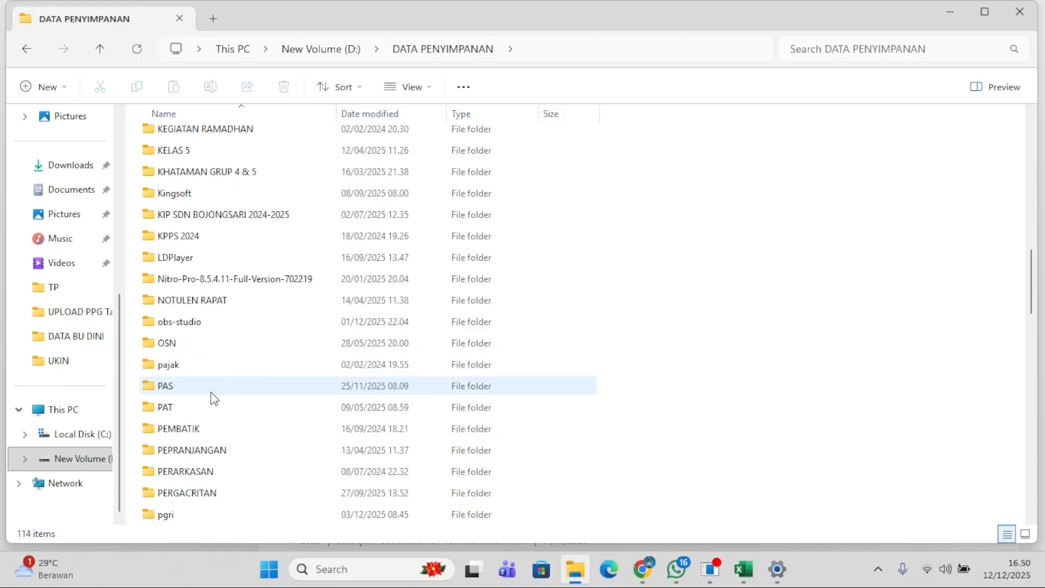
{"action": "scroll", "coordinate": [211, 392], "scroll_direction": "down", "scroll_amount": 5}
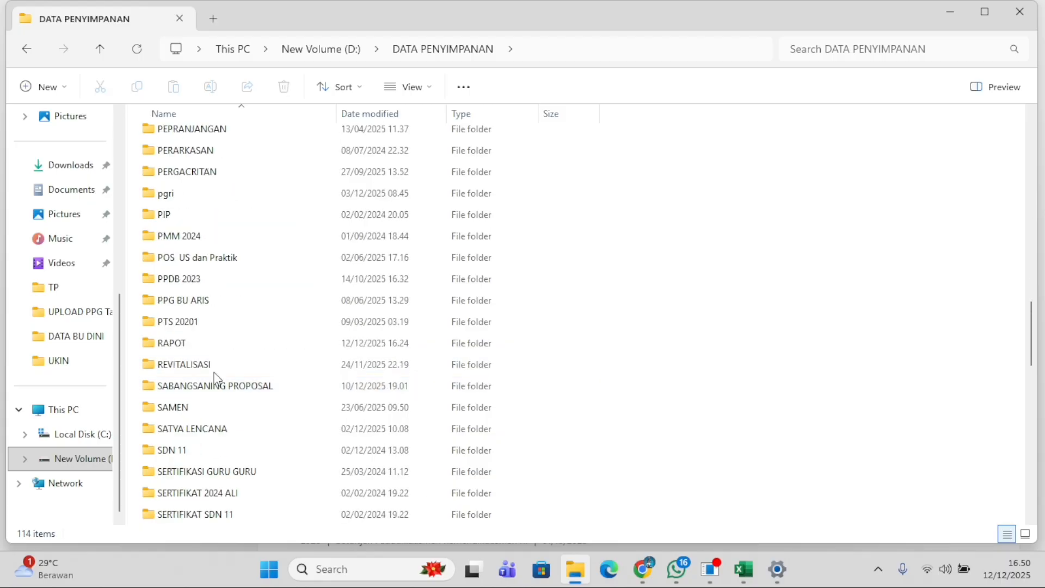
{"action": "left_click", "coordinate": [209, 344]}
{"action": "double_click", "coordinate": [211, 344]}
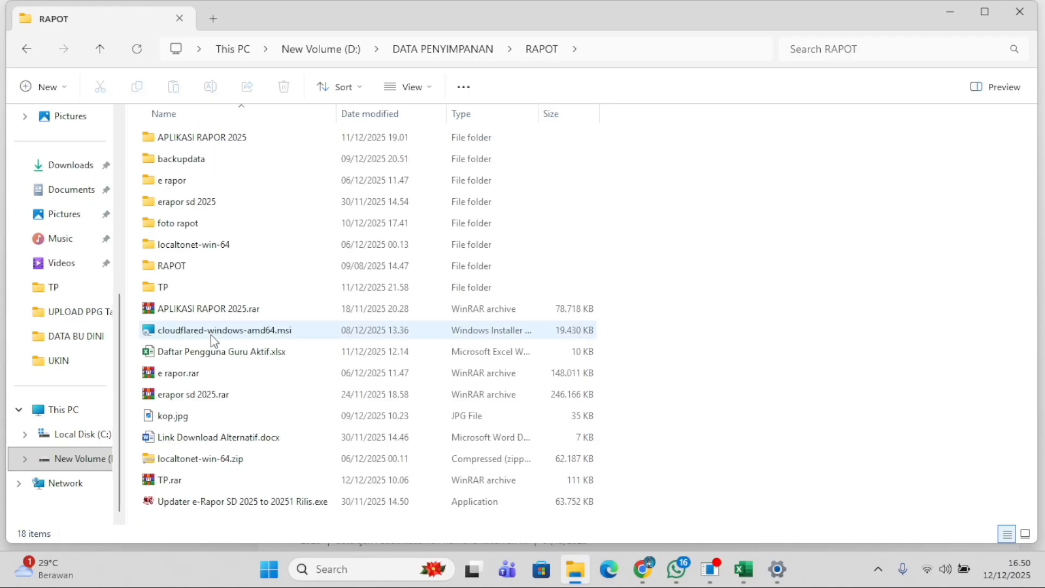
Run cloudflared-windows-amd64.msi with Windows Installer, then minimize File Explorer.
{"action": "left_click", "coordinate": [216, 331]}
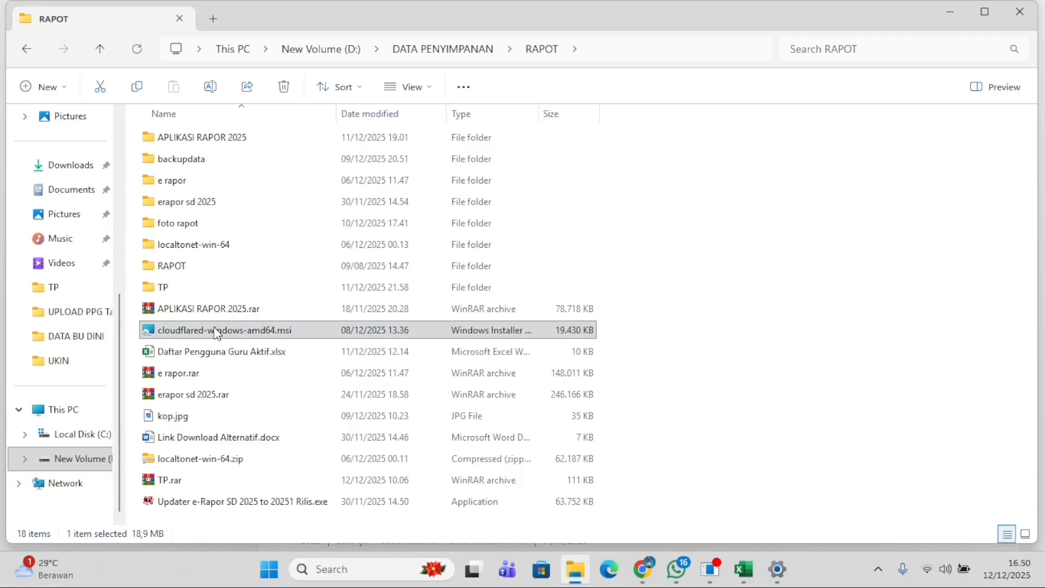
{"action": "right_click", "coordinate": [216, 331]}
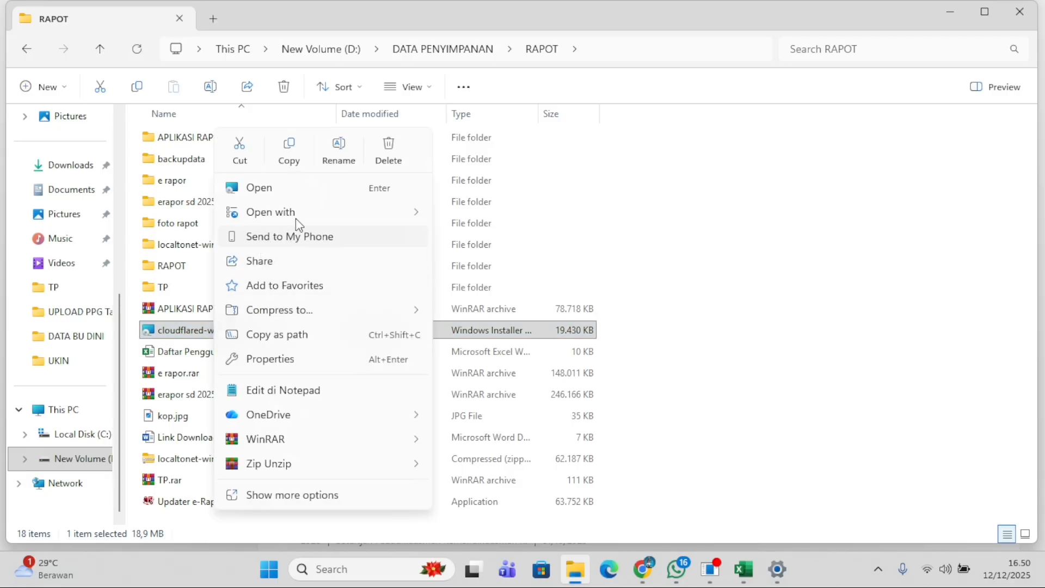
{"action": "mouse_move", "coordinate": [297, 213]}
{"action": "left_click", "coordinate": [499, 246]}
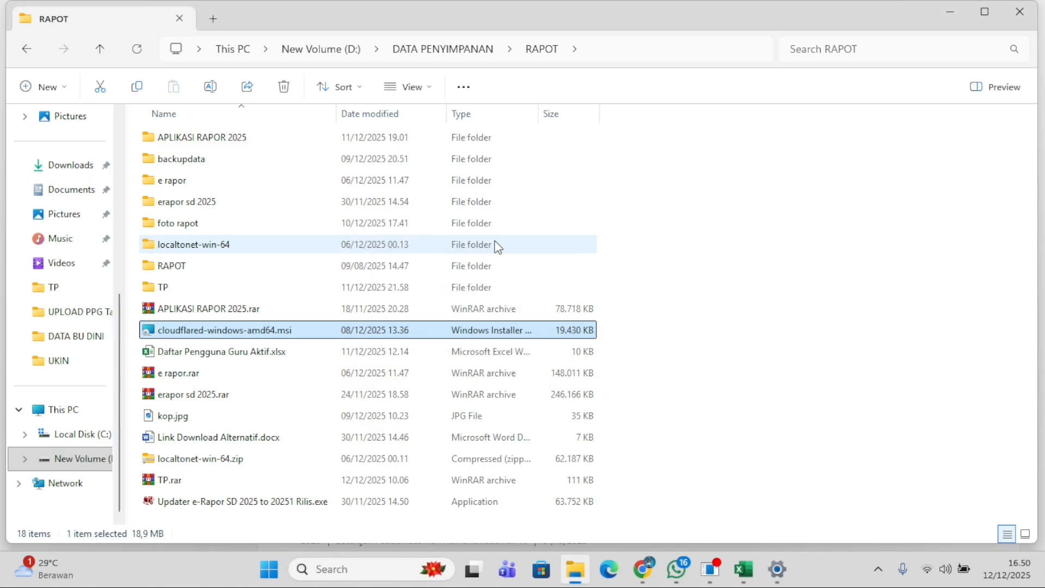
{"action": "left_click", "coordinate": [951, 11]}
Run e-rapor online.bat to tunnel localhost:8535 and copy the generated trycloudflare URL.
{"action": "double_click", "coordinate": [950, 9]}
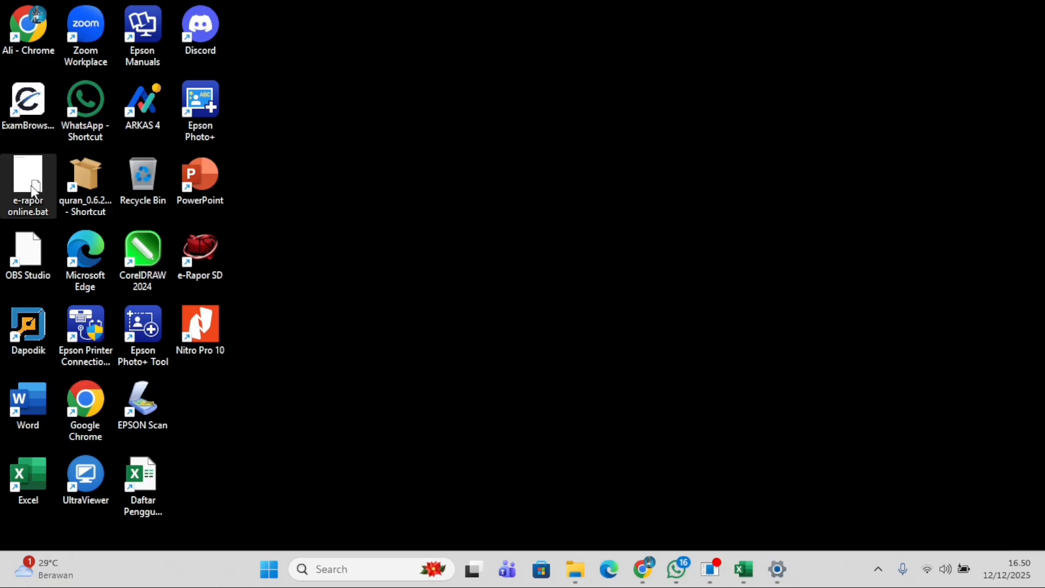
{"action": "double_click", "coordinate": [30, 185]}
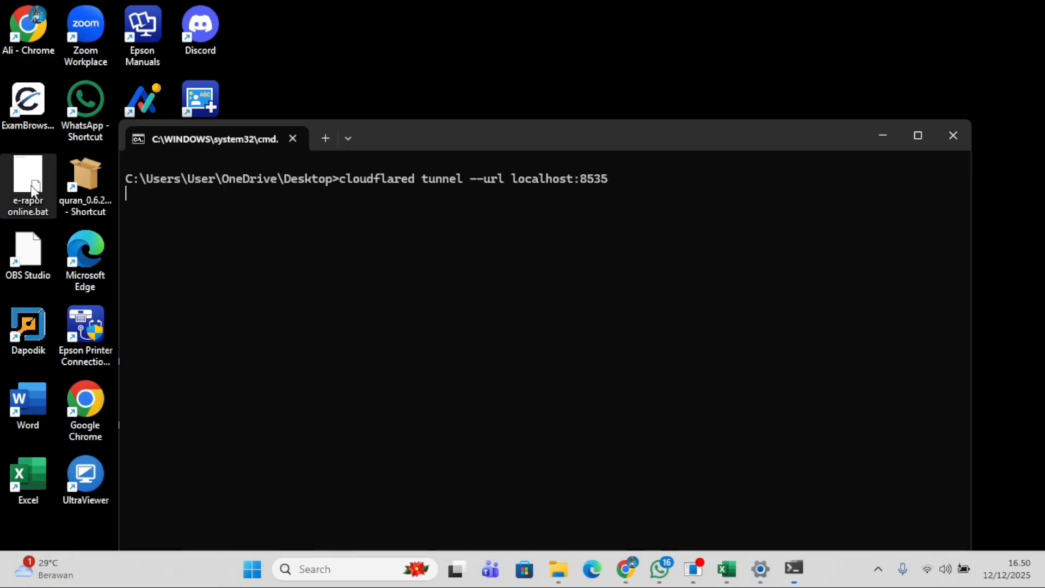
{"action": "left_click", "coordinate": [919, 136]}
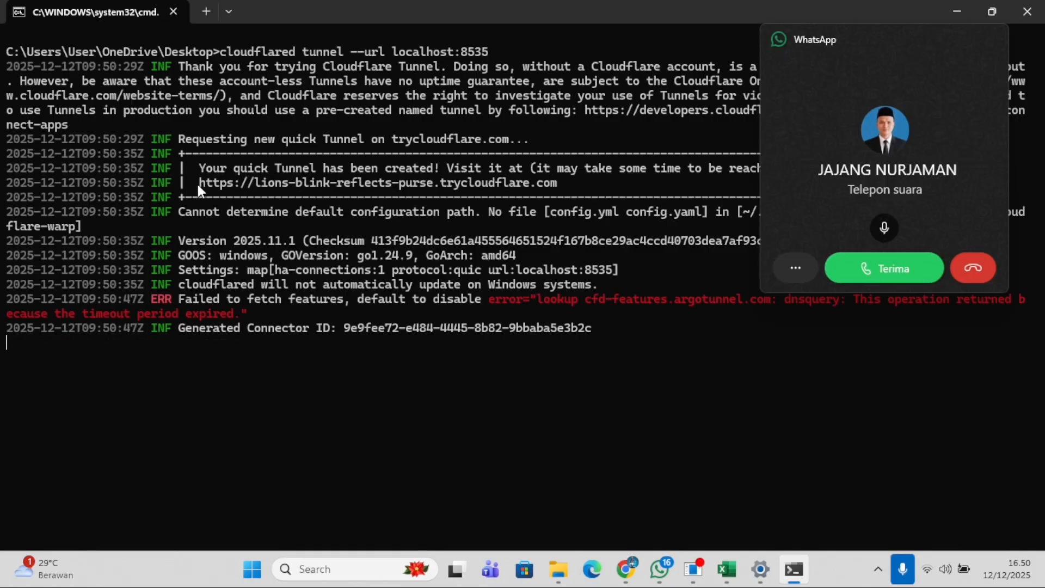
{"action": "left_click_drag", "start_coordinate": [197, 182], "coordinate": [538, 184]}
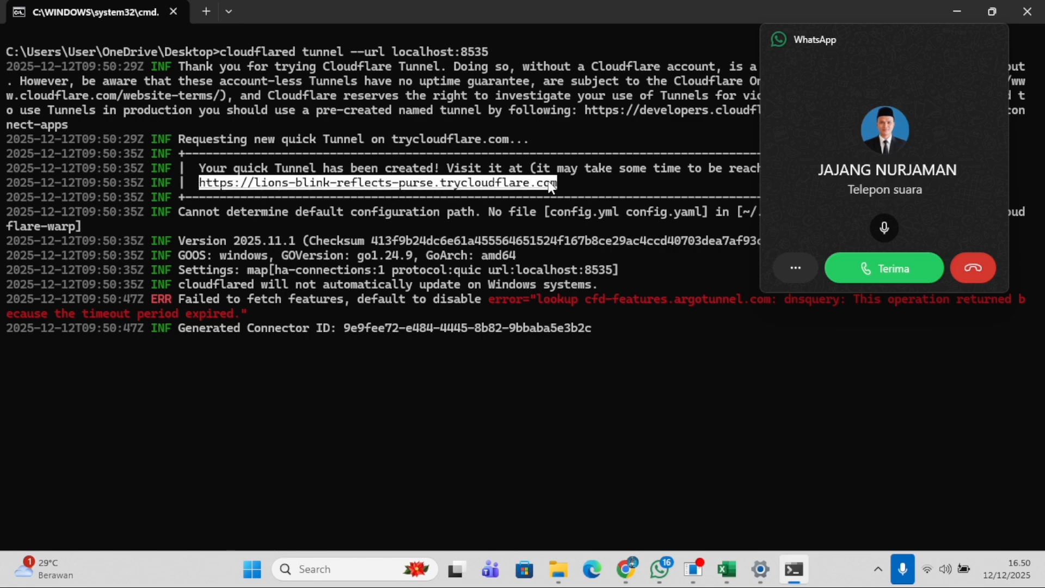
{"action": "key", "text": "ctrl+c"}
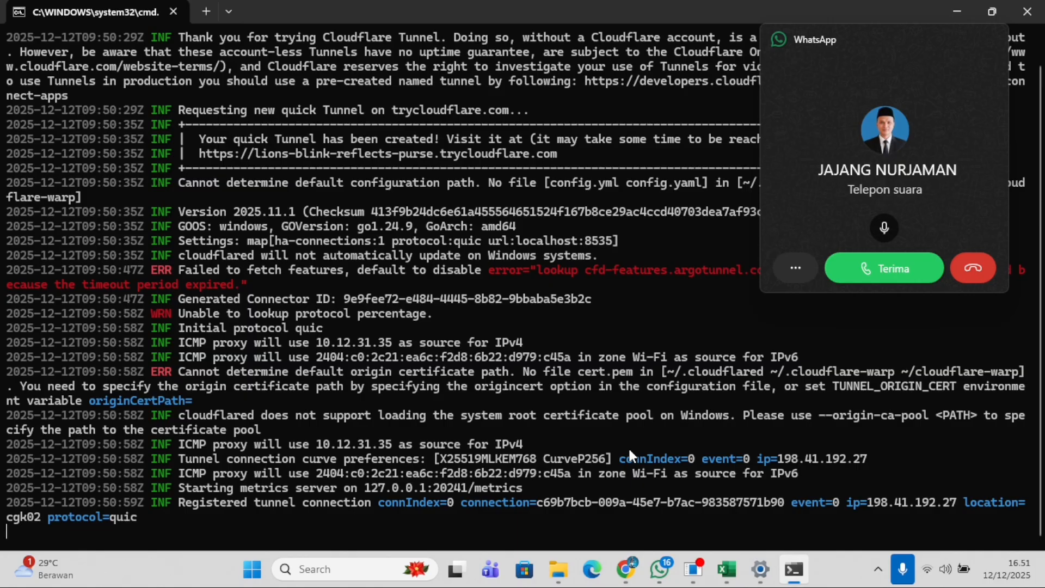
Answer the incoming WhatsApp voice call and minimize the call window.
{"action": "left_click", "coordinate": [796, 267]}
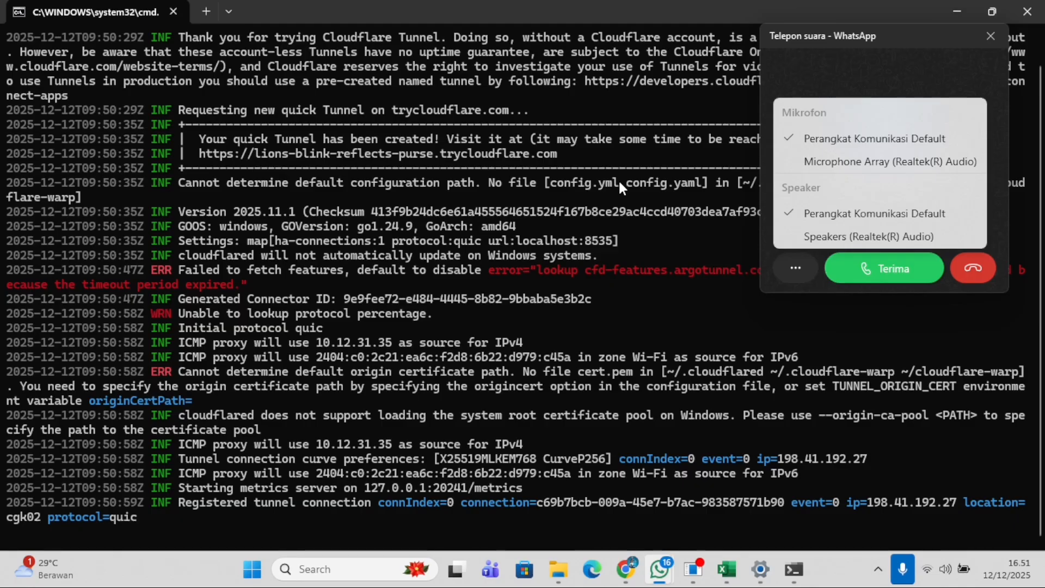
{"action": "left_click", "coordinate": [871, 274]}
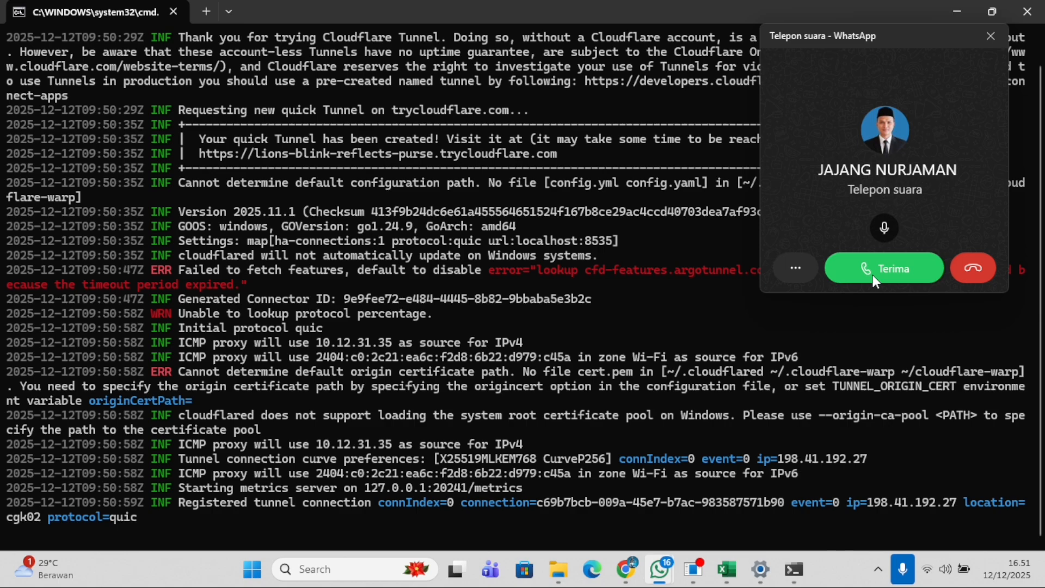
{"action": "left_click", "coordinate": [917, 270]}
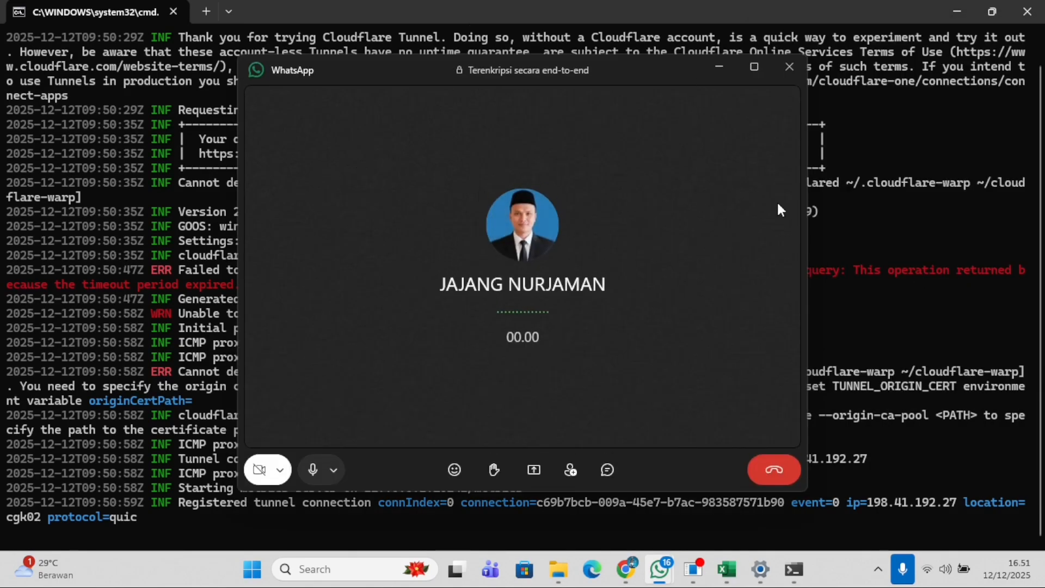
{"action": "left_click", "coordinate": [713, 69]}
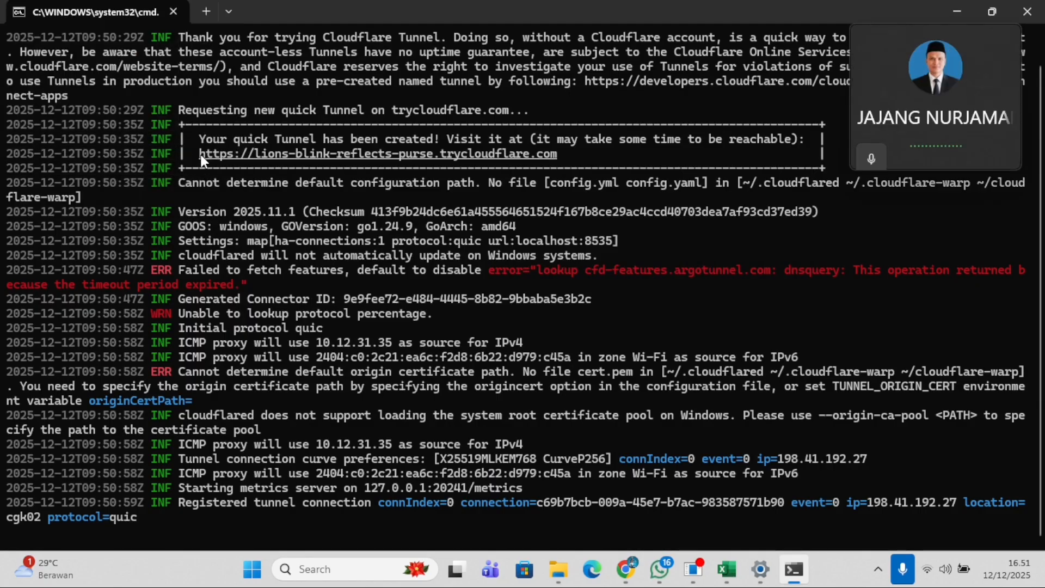
Copy the full lions-blink-reflects-purse.trycloudflare.com address from the cloudflared output.
{"action": "left_click_drag", "start_coordinate": [200, 155], "coordinate": [557, 155]}
{"action": "key", "text": "ctrl+c"}
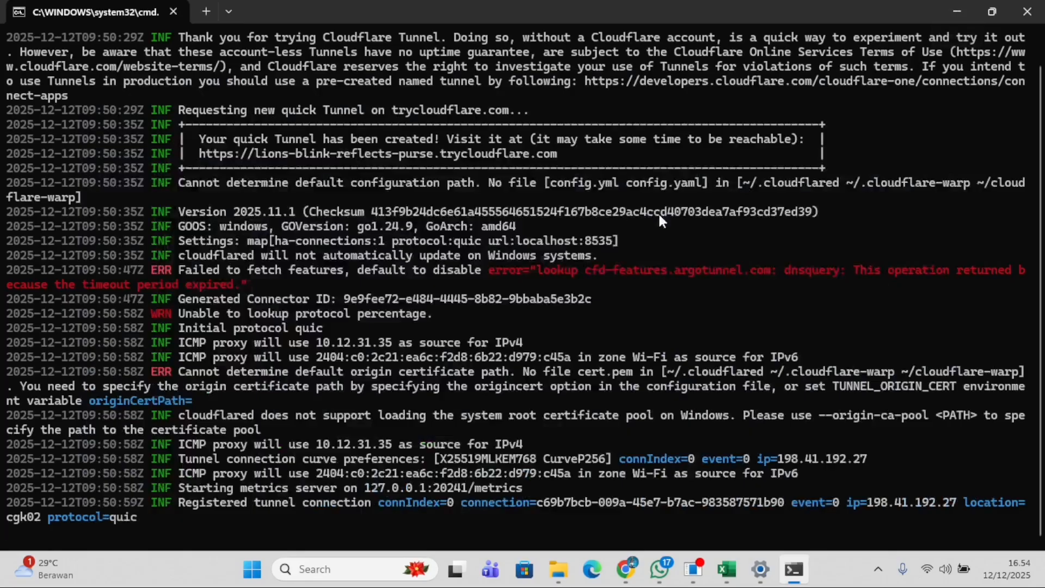
{"action": "left_click_drag", "start_coordinate": [200, 152], "coordinate": [554, 154]}
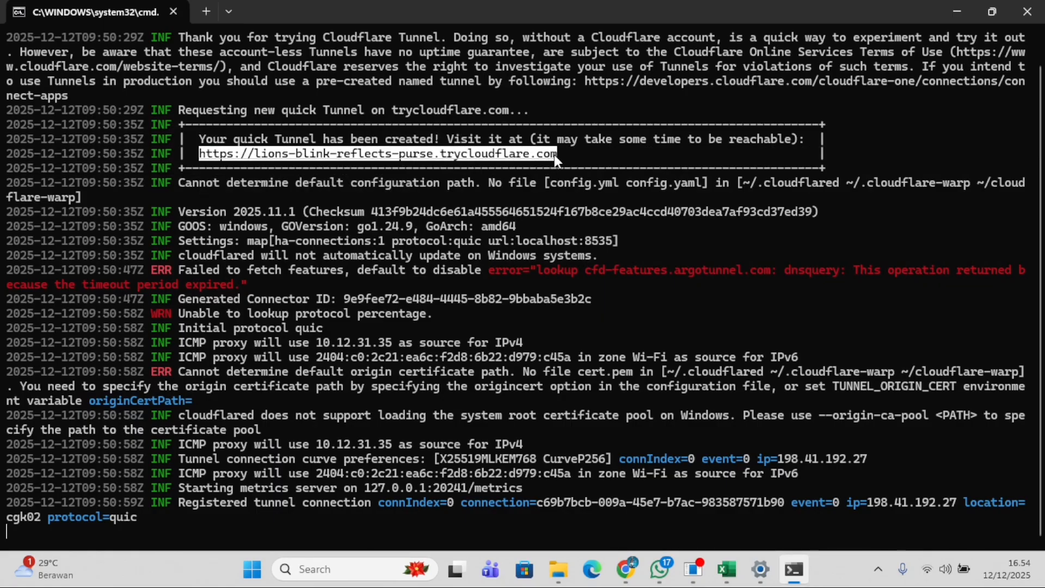
{"action": "key", "text": "ctrl+c"}
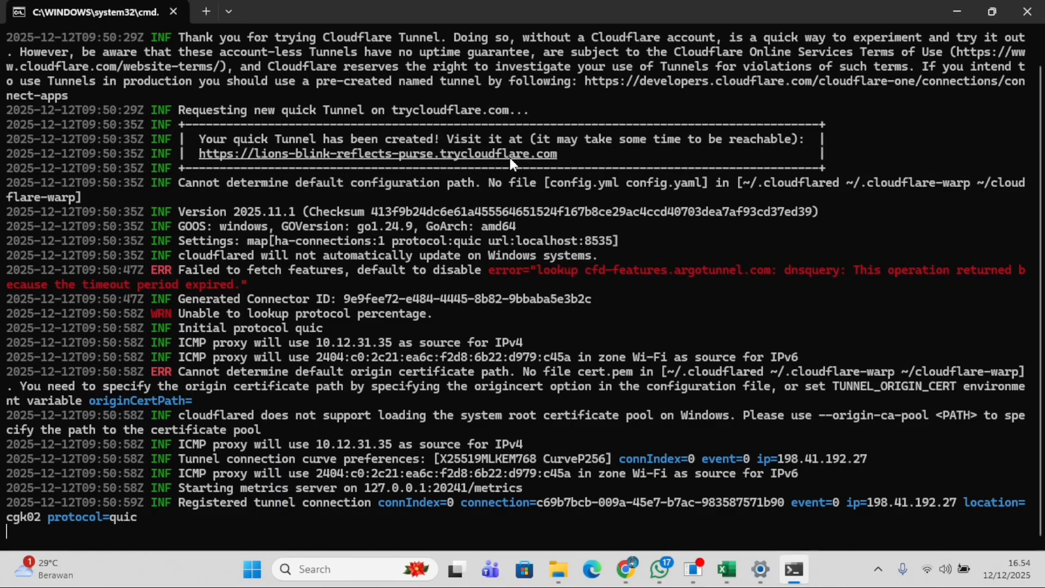
{"action": "left_click_drag", "start_coordinate": [210, 150], "coordinate": [559, 153]}
{"action": "key", "text": "ctrl+c"}
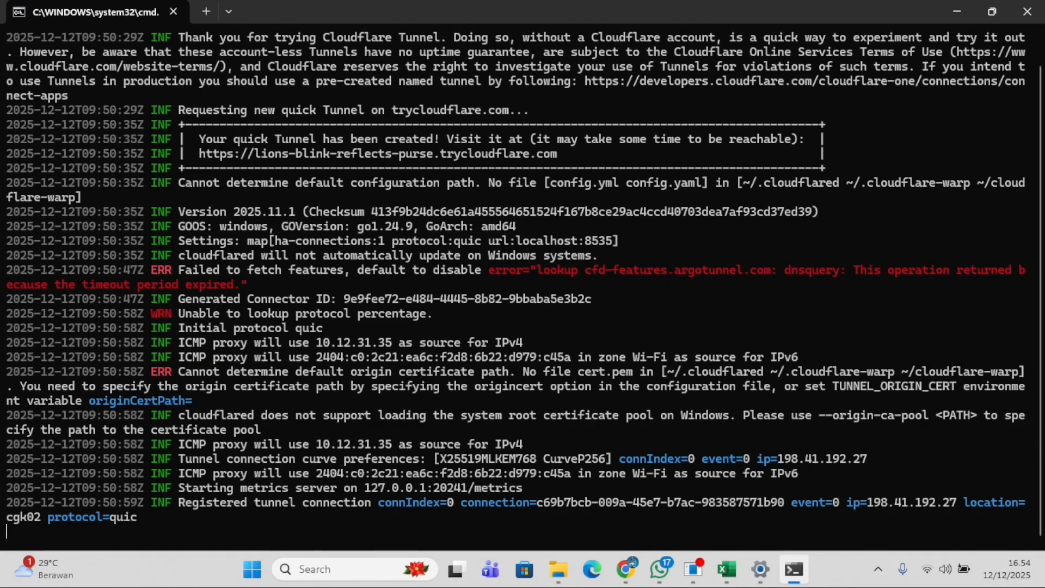
Browse to C:\newappraporsd2025\wwwroot\app\Config and open App.php.
{"action": "left_click", "coordinate": [558, 569]}
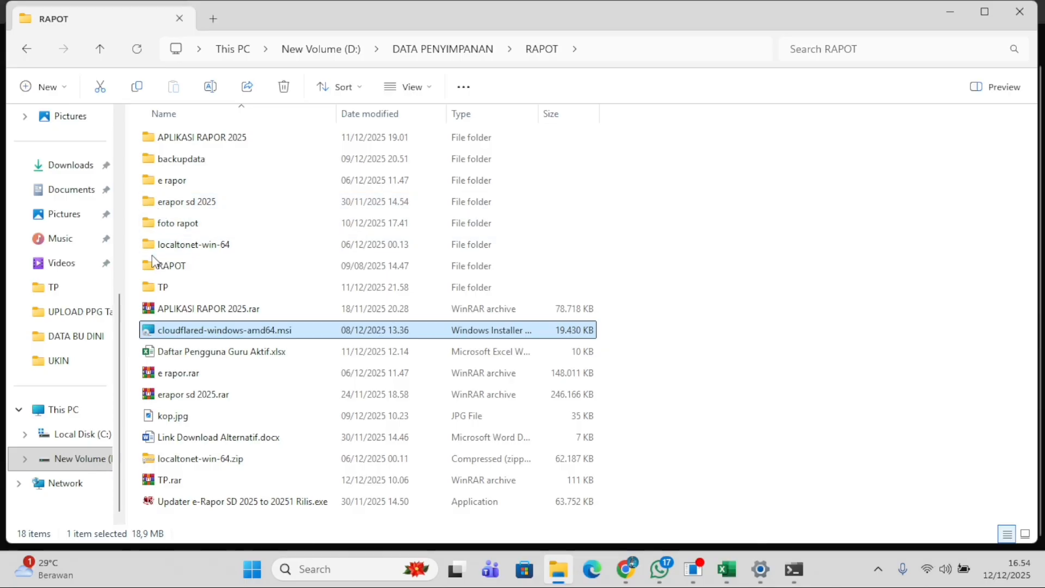
{"action": "left_click", "coordinate": [76, 433]}
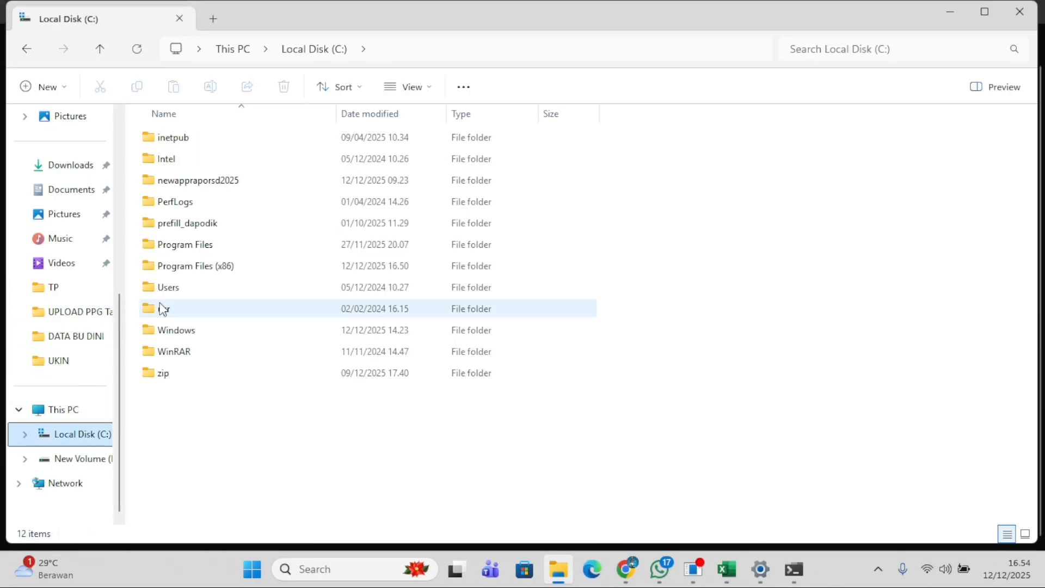
{"action": "double_click", "coordinate": [206, 192]}
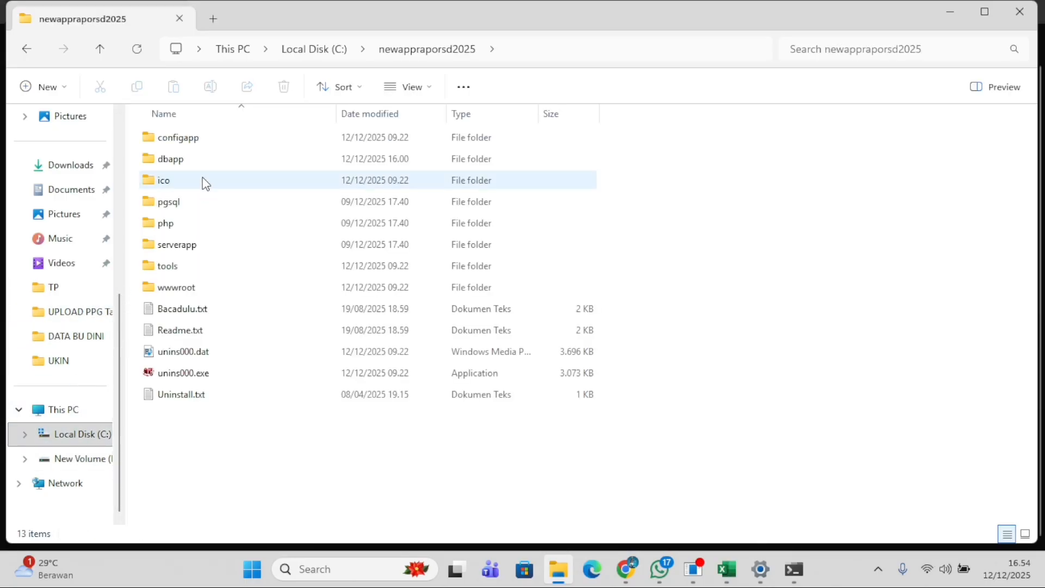
{"action": "double_click", "coordinate": [195, 294]}
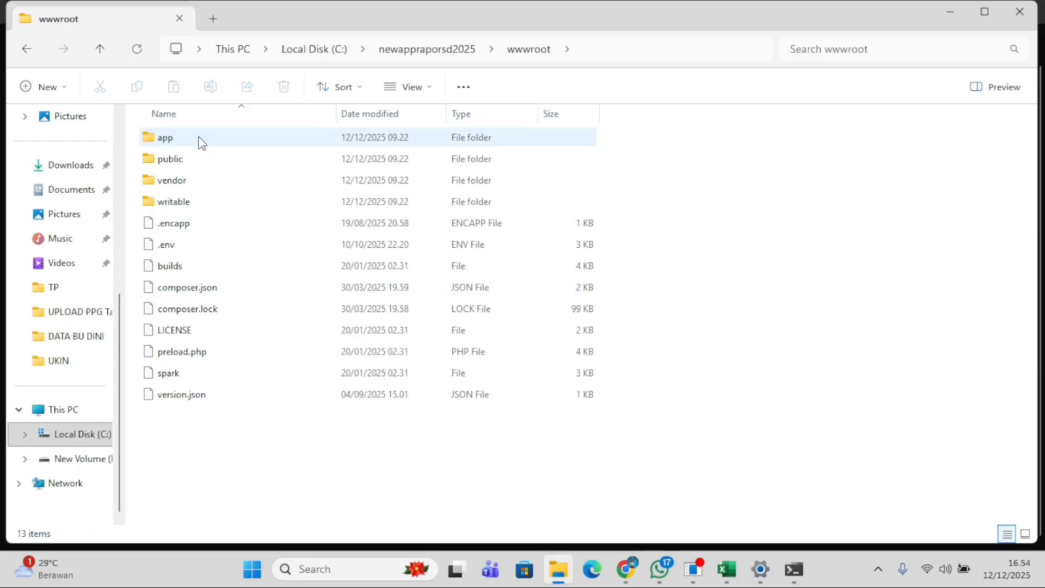
{"action": "left_click", "coordinate": [33, 46]}
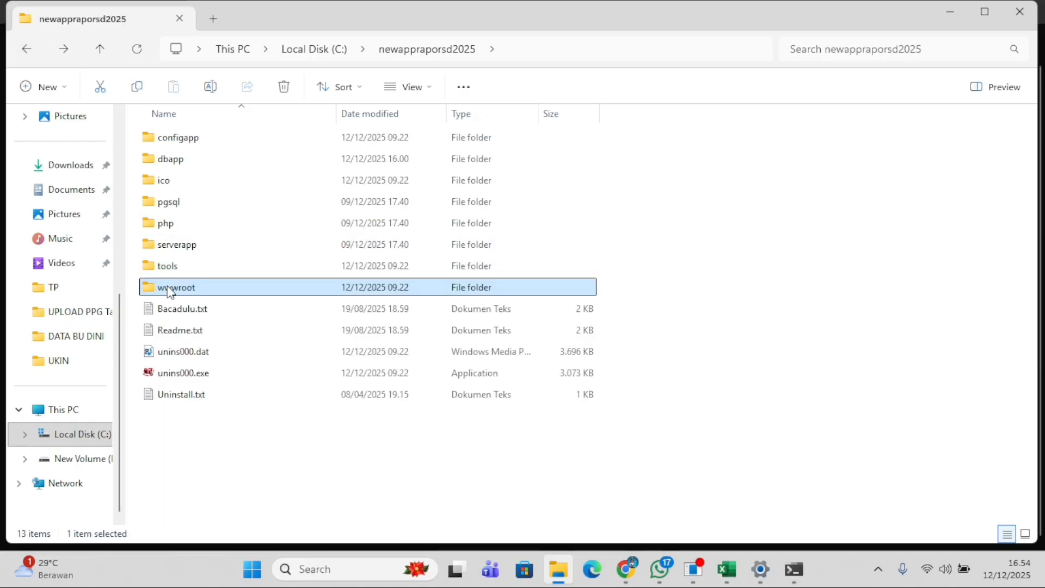
{"action": "double_click", "coordinate": [186, 287]}
{"action": "double_click", "coordinate": [179, 144]}
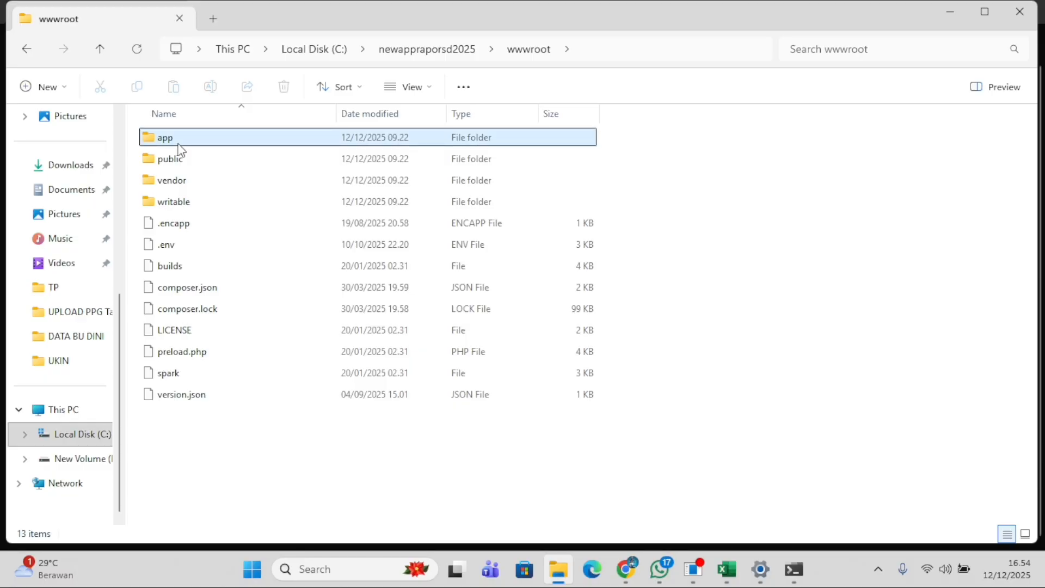
{"action": "double_click", "coordinate": [180, 142]}
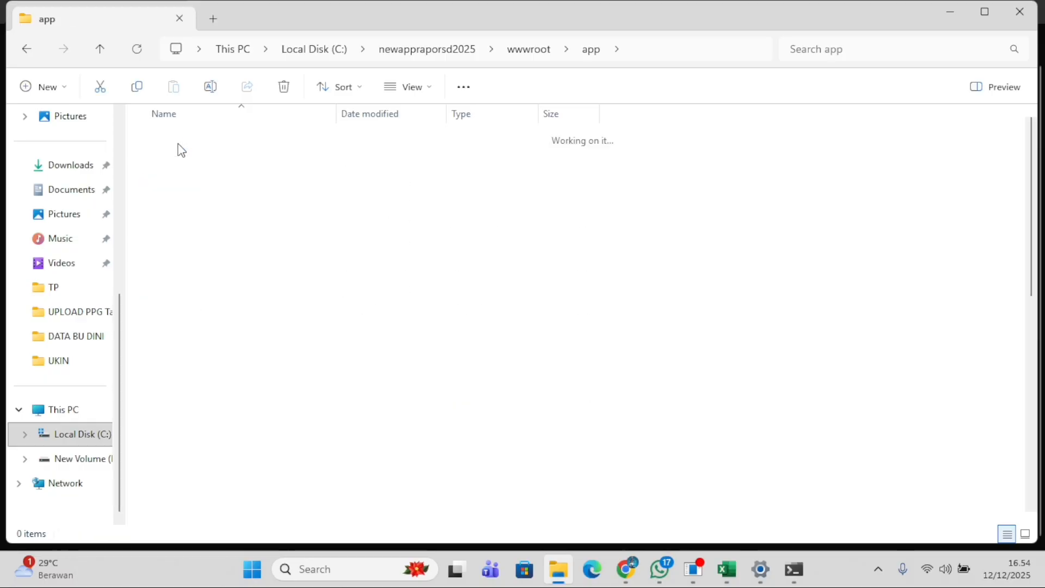
{"action": "left_click", "coordinate": [181, 161]}
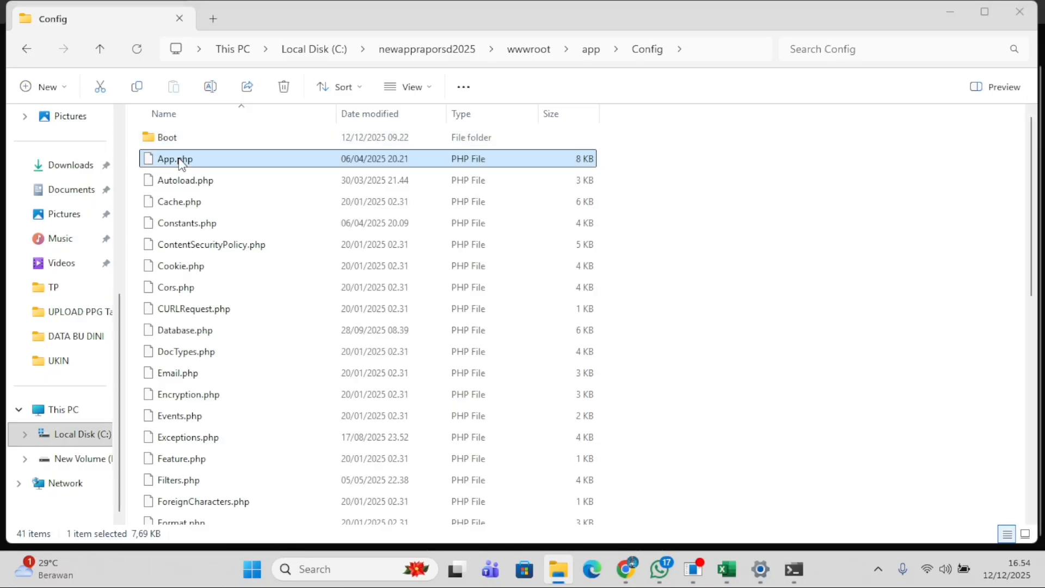
{"action": "double_click", "coordinate": [182, 163]}
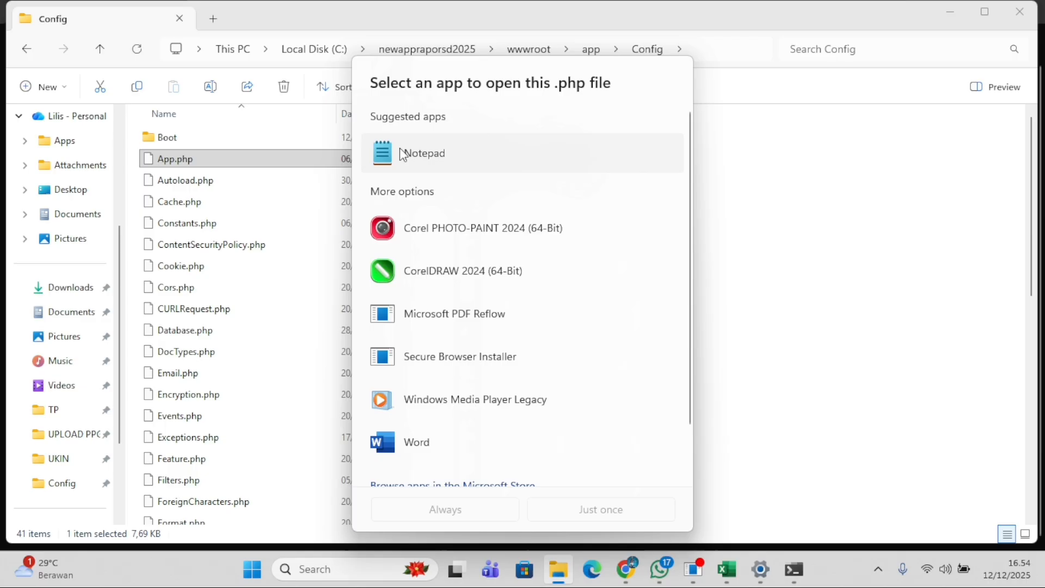
Open App.php in Notepad and replace BASE in $baseURL with the quoted trycloudflare URL.
{"action": "left_click", "coordinate": [468, 155]}
{"action": "left_click", "coordinate": [618, 514]}
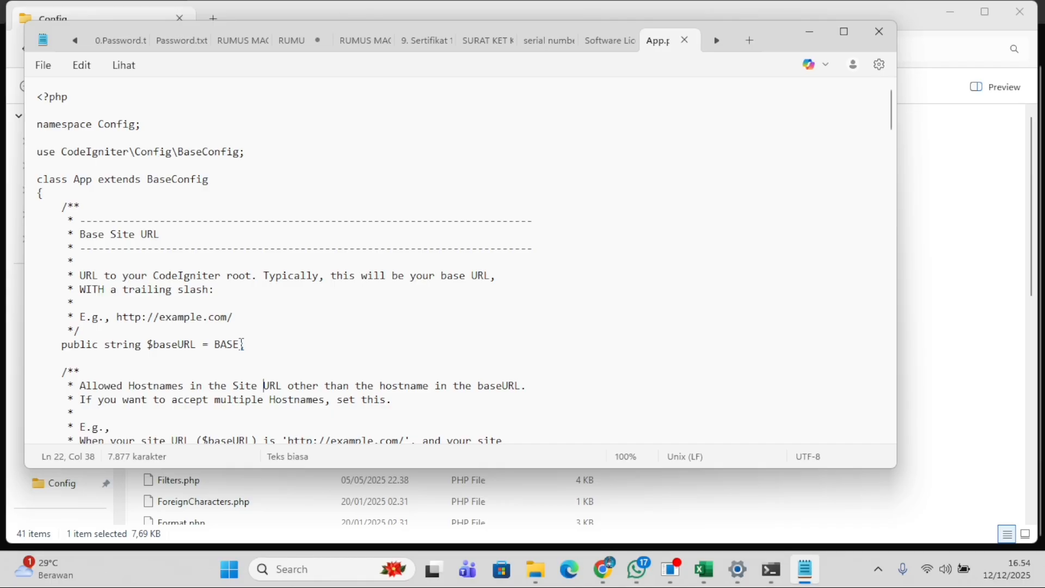
{"action": "left_click_drag", "start_coordinate": [240, 344], "coordinate": [213, 346]}
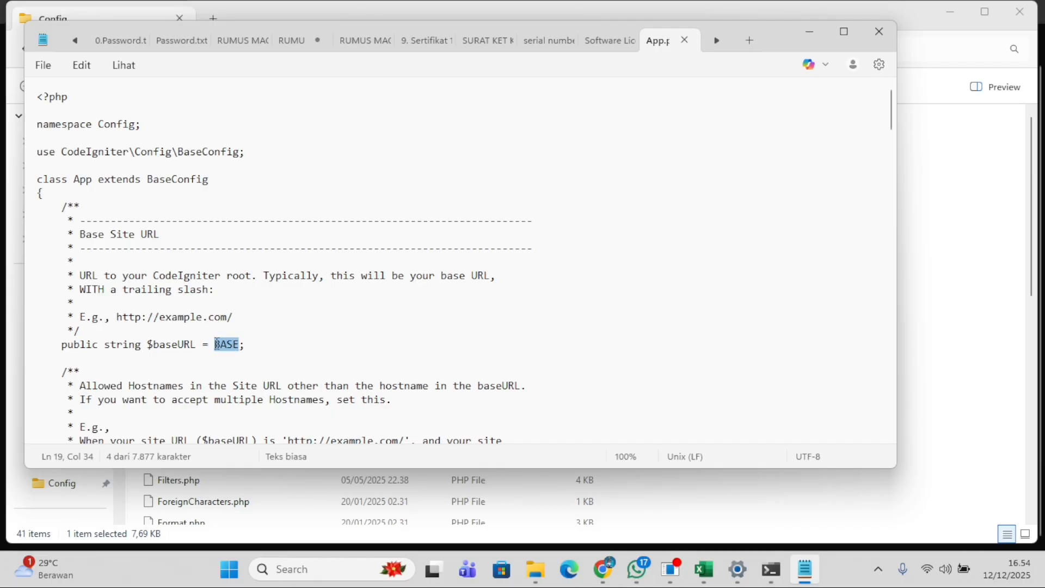
{"action": "key", "text": "ctrl+v"}
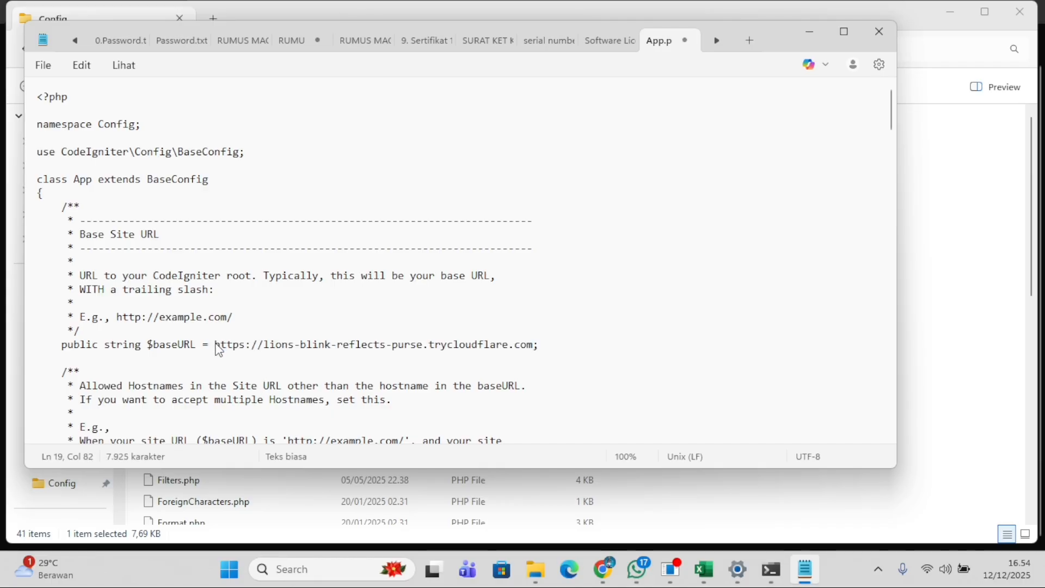
{"action": "left_click", "coordinate": [217, 344]}
{"action": "type", "text": "'"}
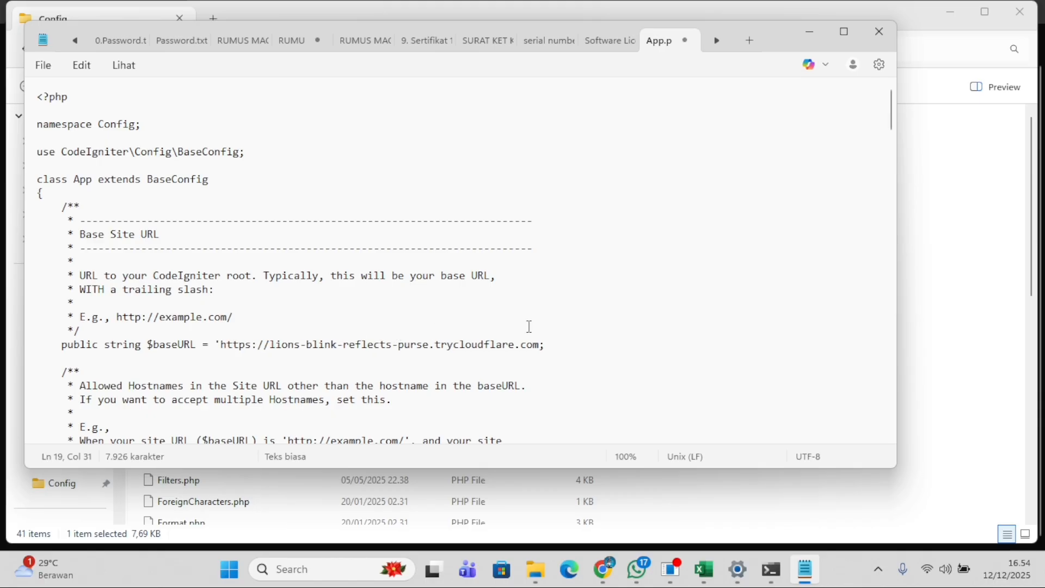
{"action": "left_click", "coordinate": [541, 344]}
{"action": "type", "text": "'"}
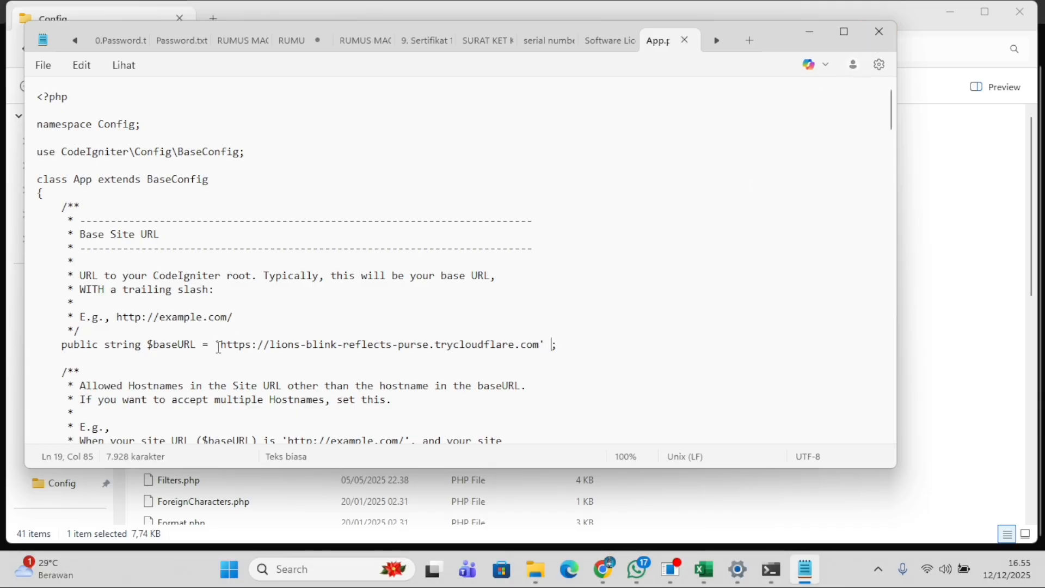
{"action": "left_click_drag", "start_coordinate": [221, 347], "coordinate": [536, 346]}
{"action": "left_click", "coordinate": [282, 366]}
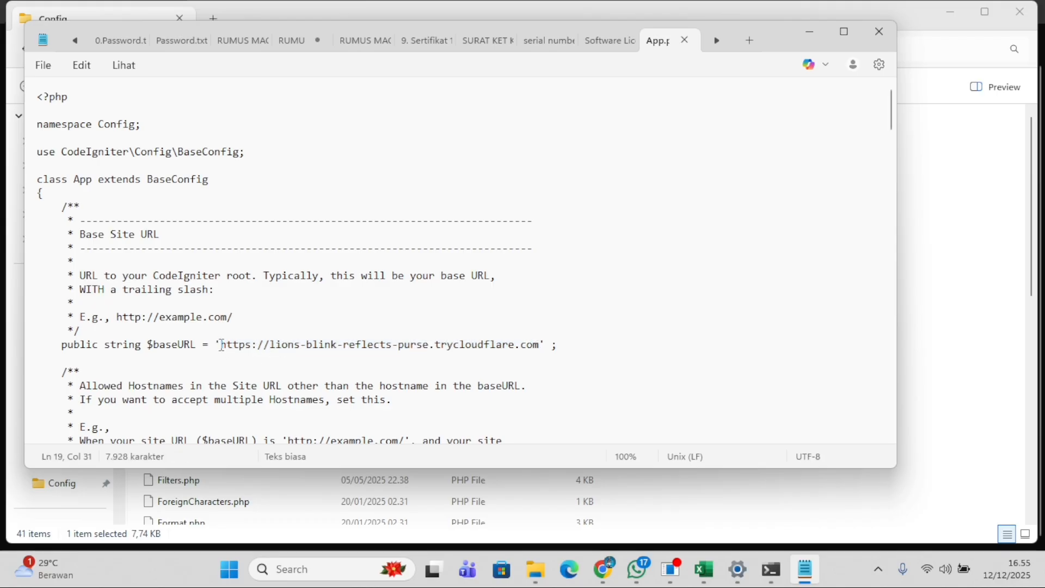
{"action": "left_click_drag", "start_coordinate": [219, 347], "coordinate": [540, 348]}
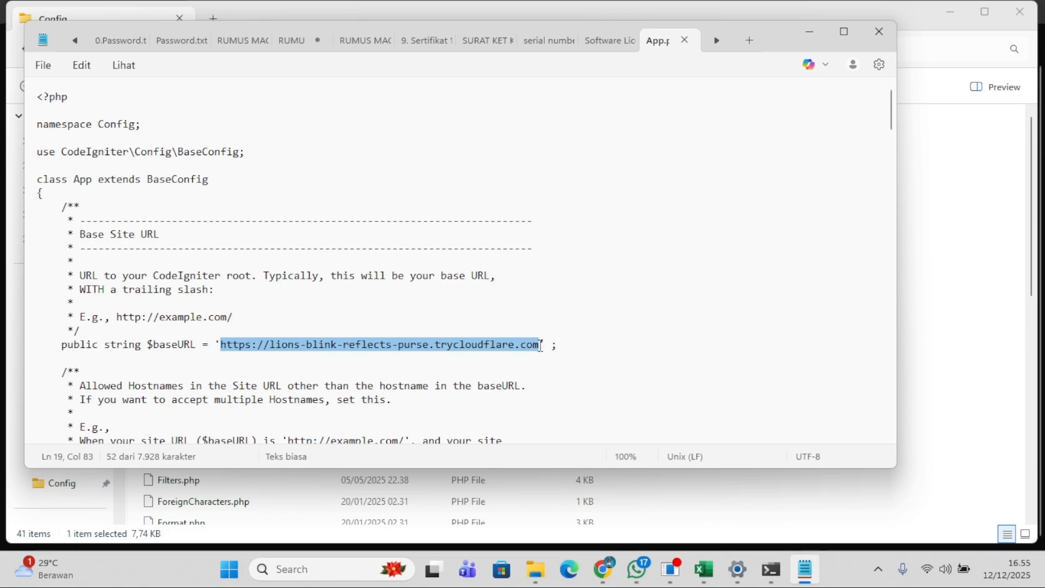
{"action": "right_click", "coordinate": [532, 353]}
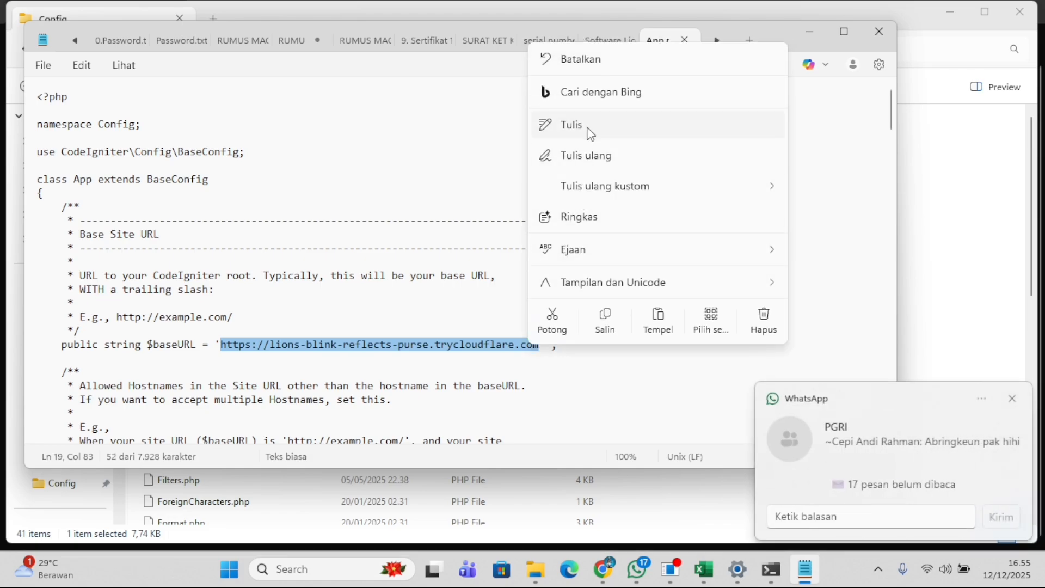
{"action": "left_click", "coordinate": [616, 313]}
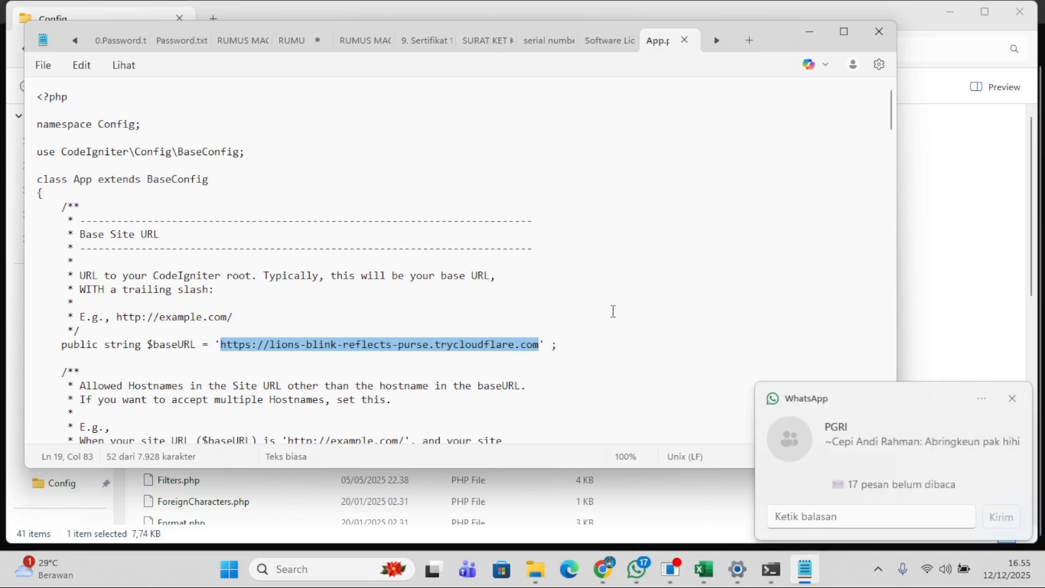
{"action": "left_click", "coordinate": [890, 27]}
{"action": "left_click", "coordinate": [1020, 11]}
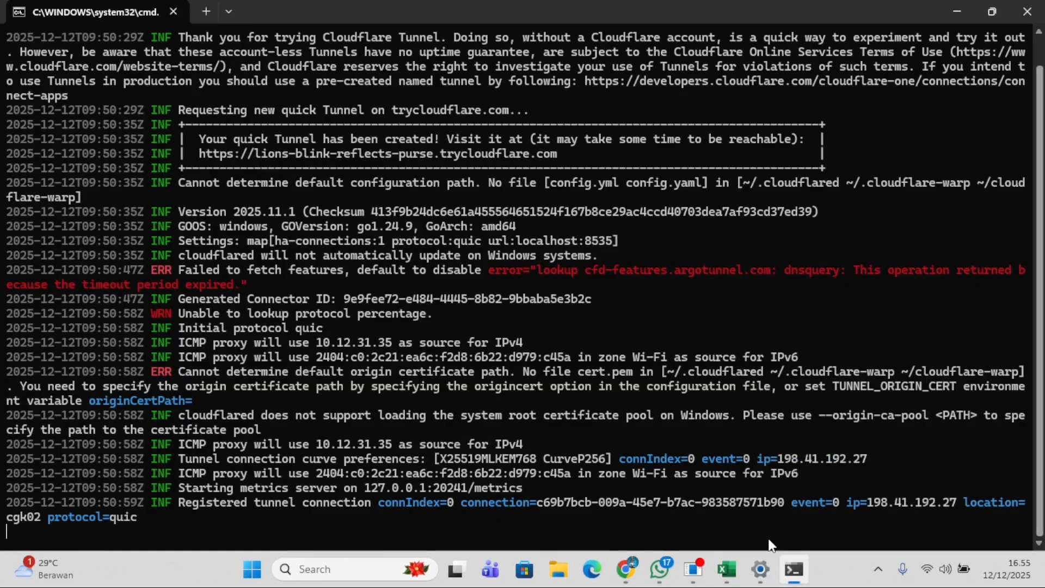
In WhatsApp, search for the contact by name and open their chat.
{"action": "left_click", "coordinate": [660, 569]}
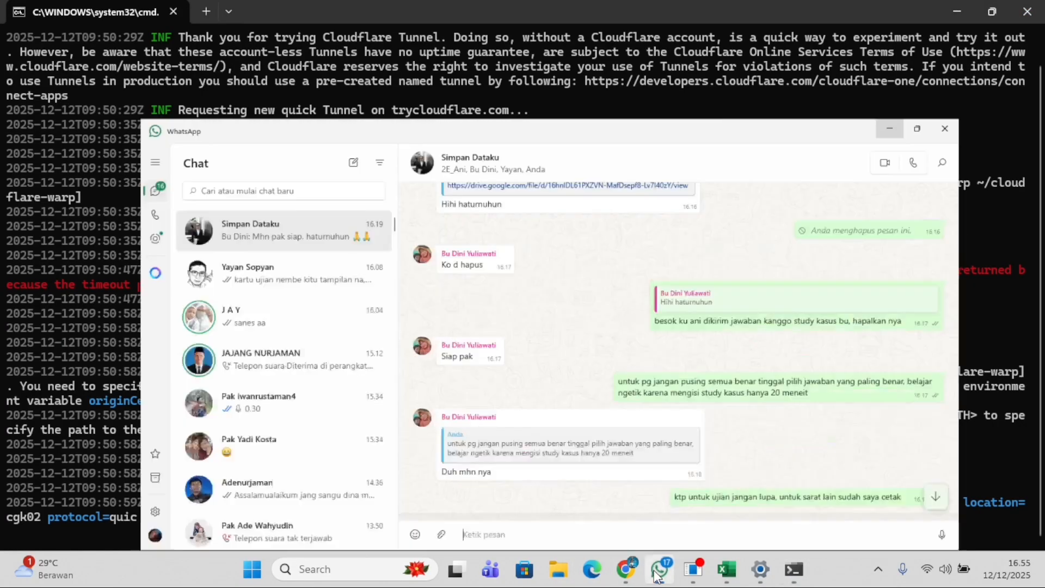
{"action": "left_click", "coordinate": [169, 93]}
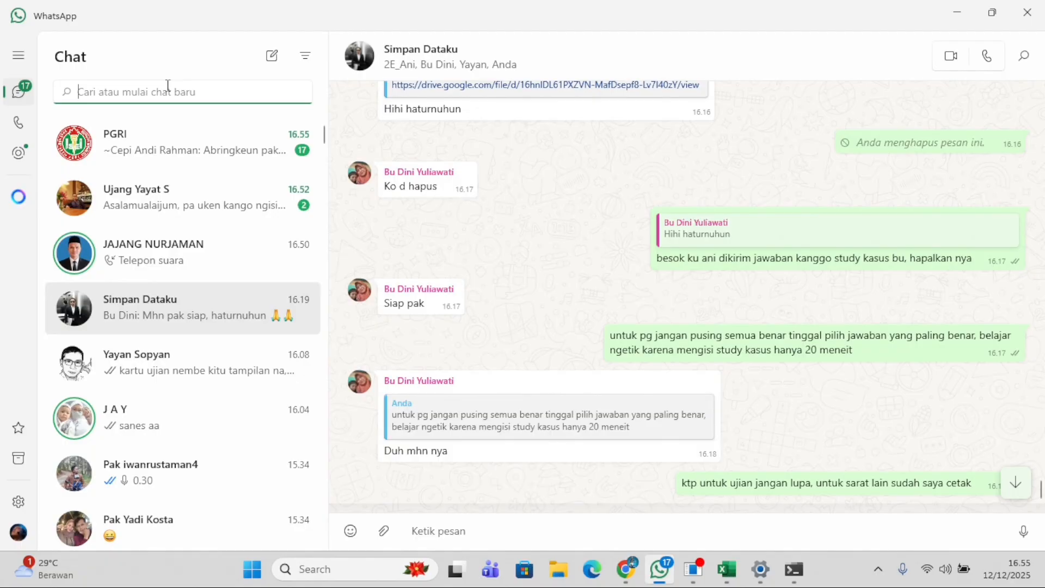
{"action": "type", "text": "bojo"}
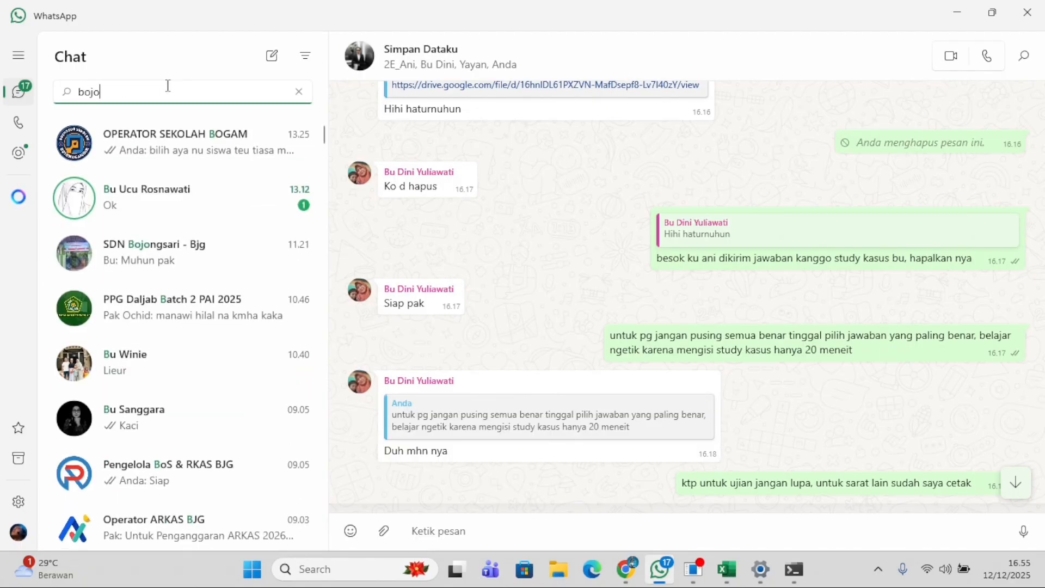
{"action": "left_click", "coordinate": [152, 314]}
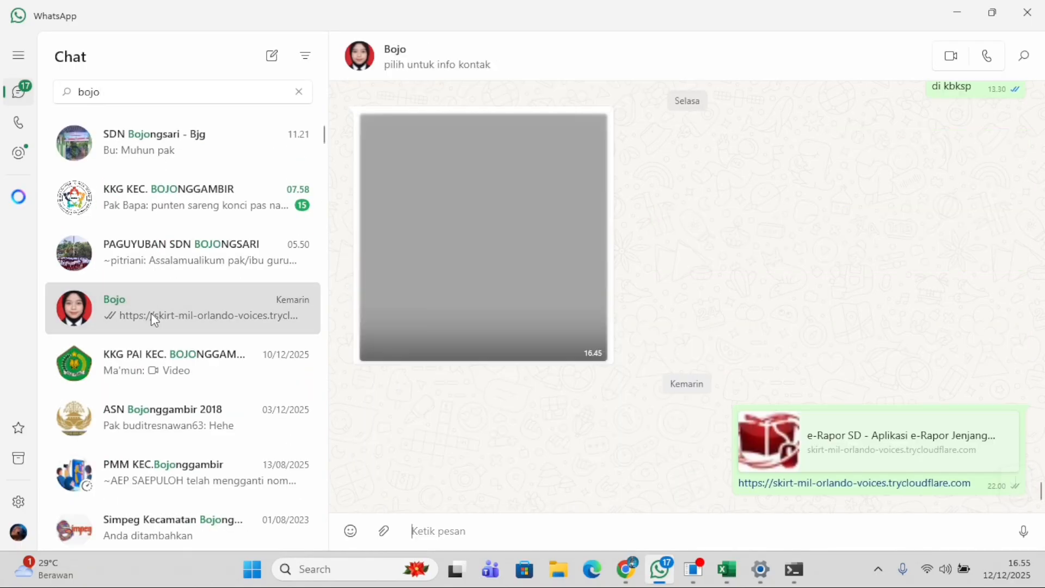
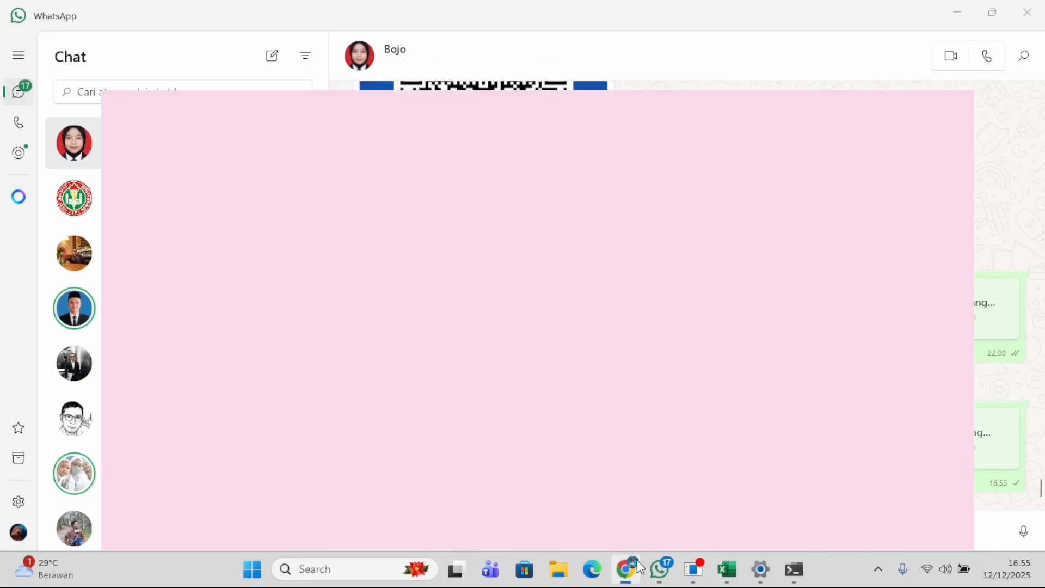
Open the teacher-account Chrome profile and load lions-blink-reflects-purse.trycloudflare.com in a new tab.
{"action": "left_click", "coordinate": [1000, 48]}
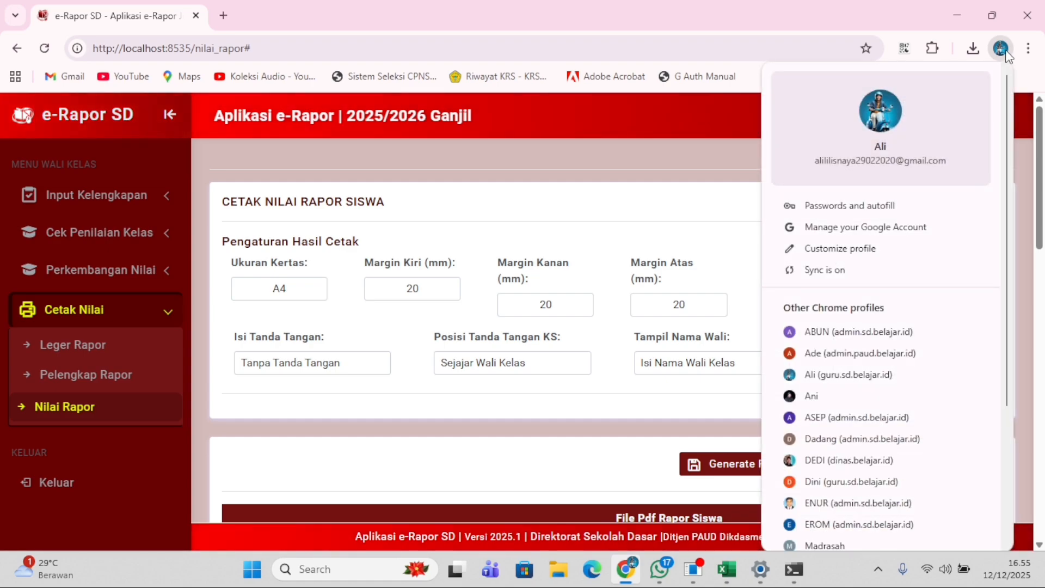
{"action": "scroll", "coordinate": [828, 457], "scroll_direction": "down", "scroll_amount": 3}
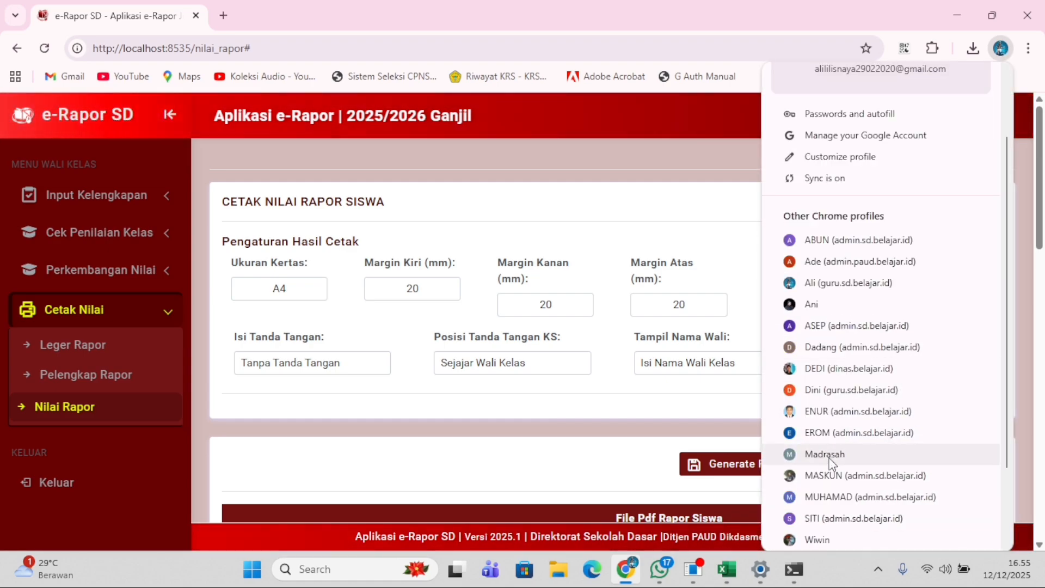
{"action": "scroll", "coordinate": [814, 427], "scroll_direction": "up", "scroll_amount": 3}
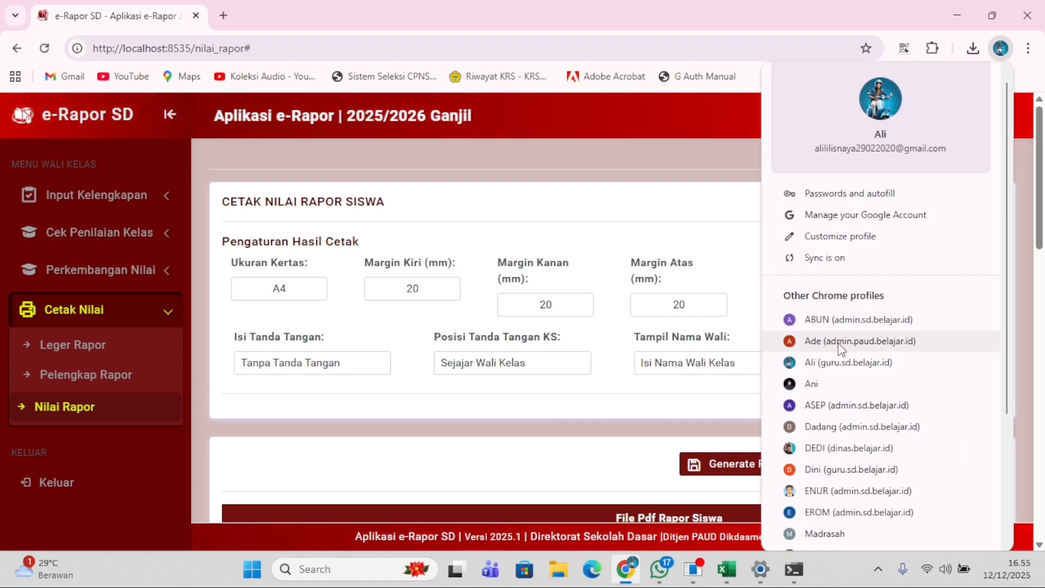
{"action": "left_click", "coordinate": [815, 370]}
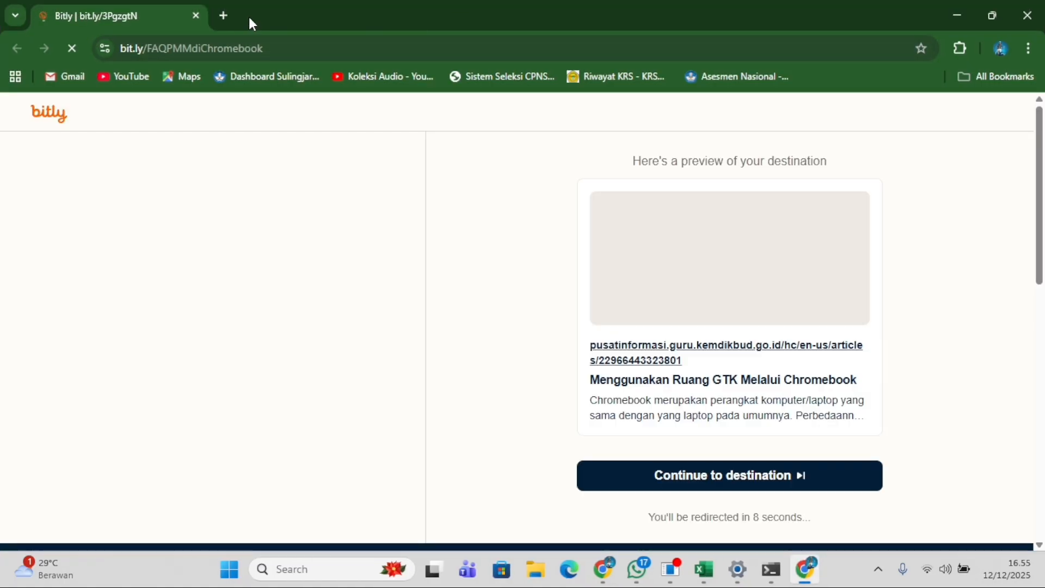
{"action": "left_click", "coordinate": [223, 16]}
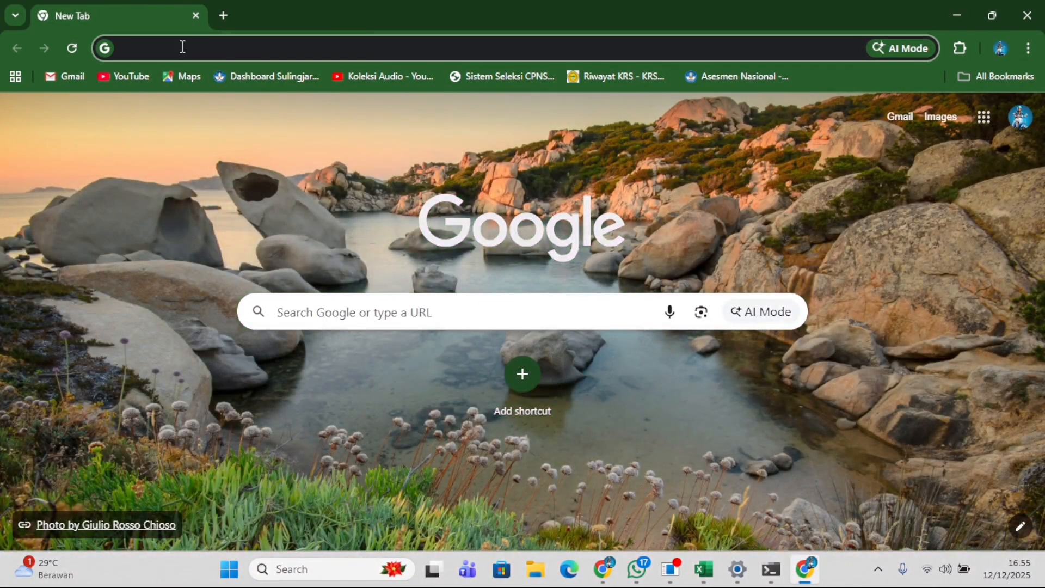
{"action": "type", "text": "https://lions-blink-reflects-purse.trycloudflare.com"}
{"action": "key", "text": "Return"}
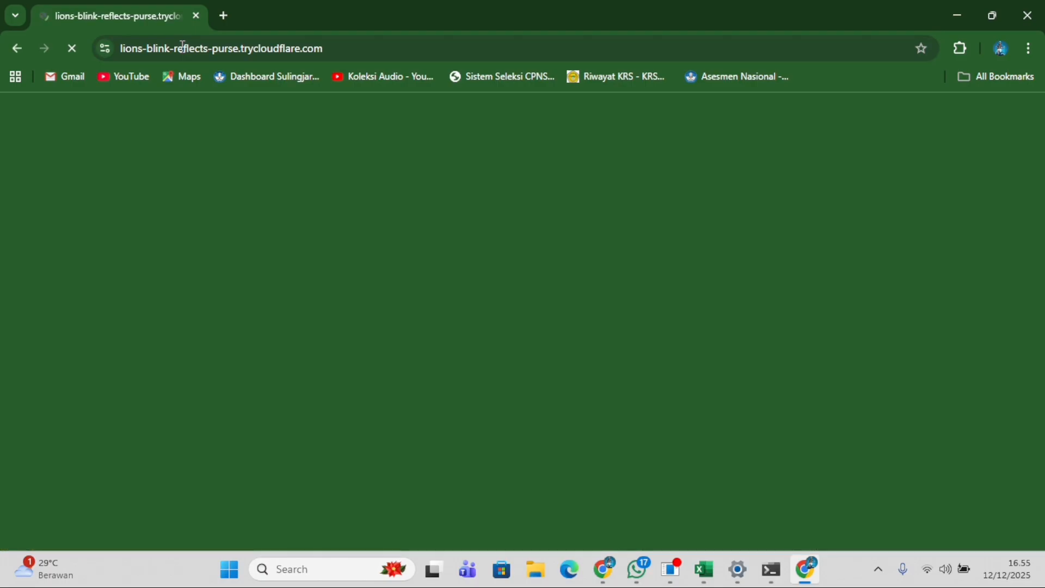